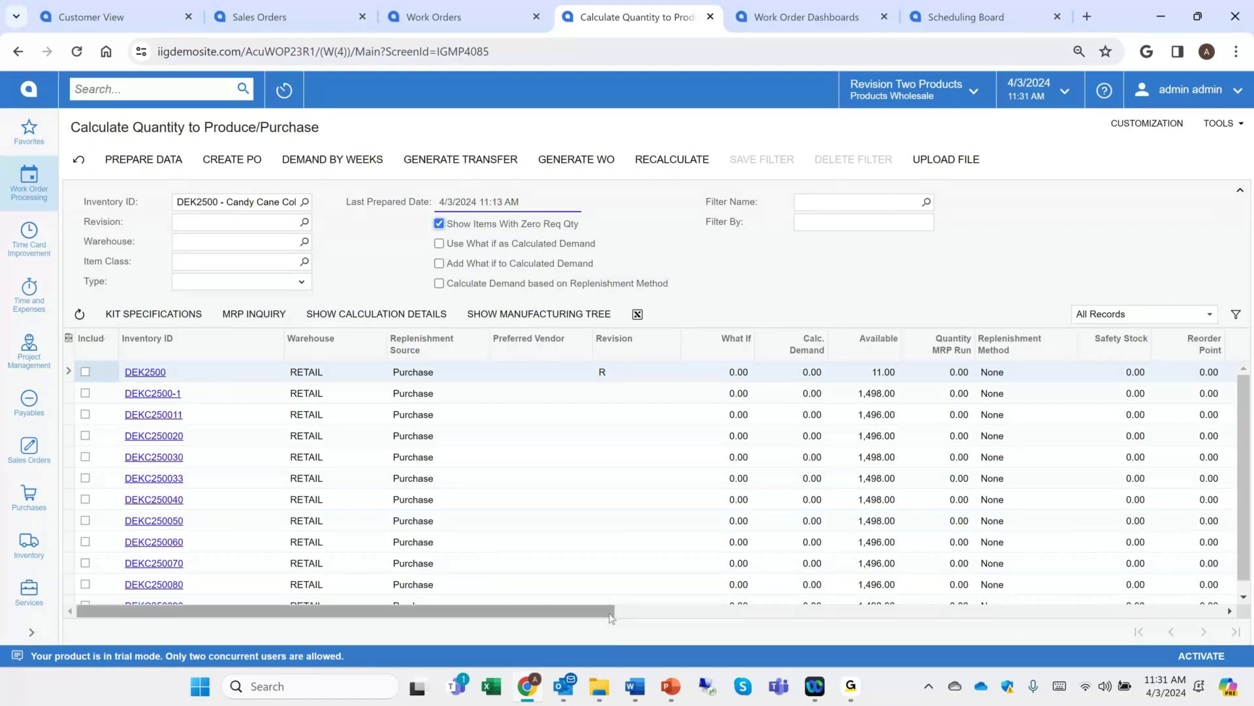
# Step: Review the calculation details and the MRP inquiry for inventory item DEK2500, closing each window after viewing
pyautogui.moveTo(608, 614); pyautogui.dragTo(510, 440)
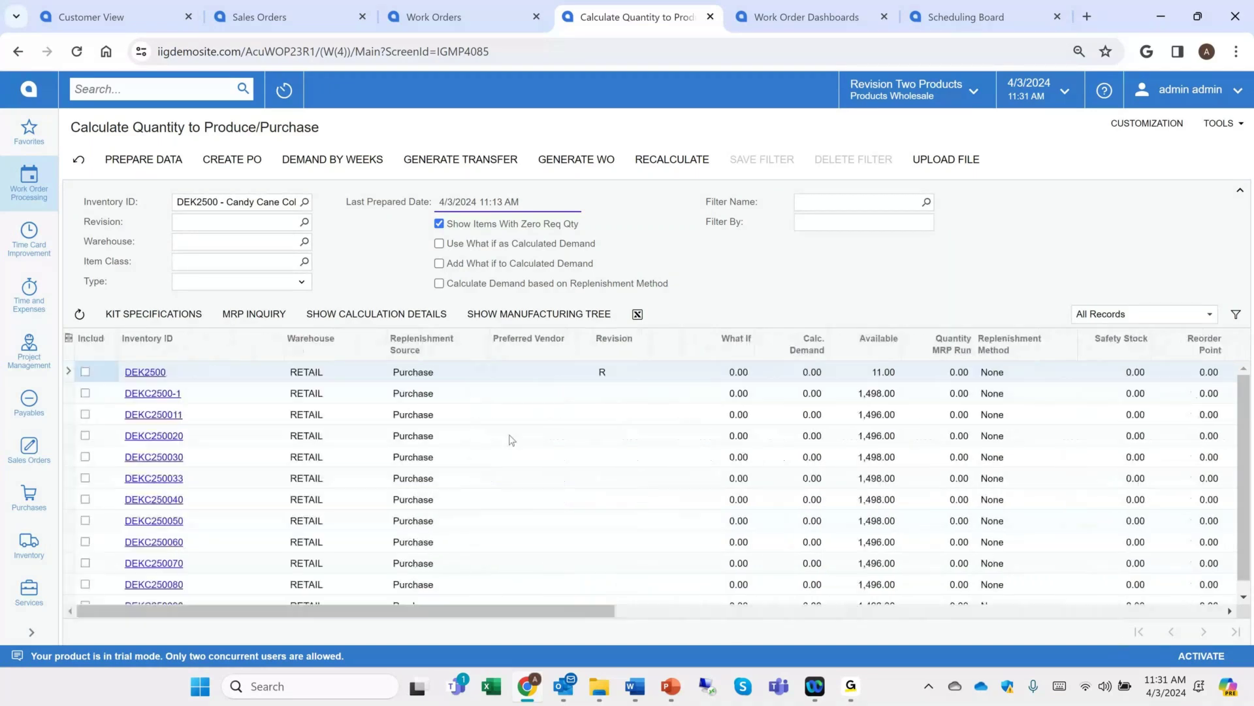
pyautogui.click(369, 314)
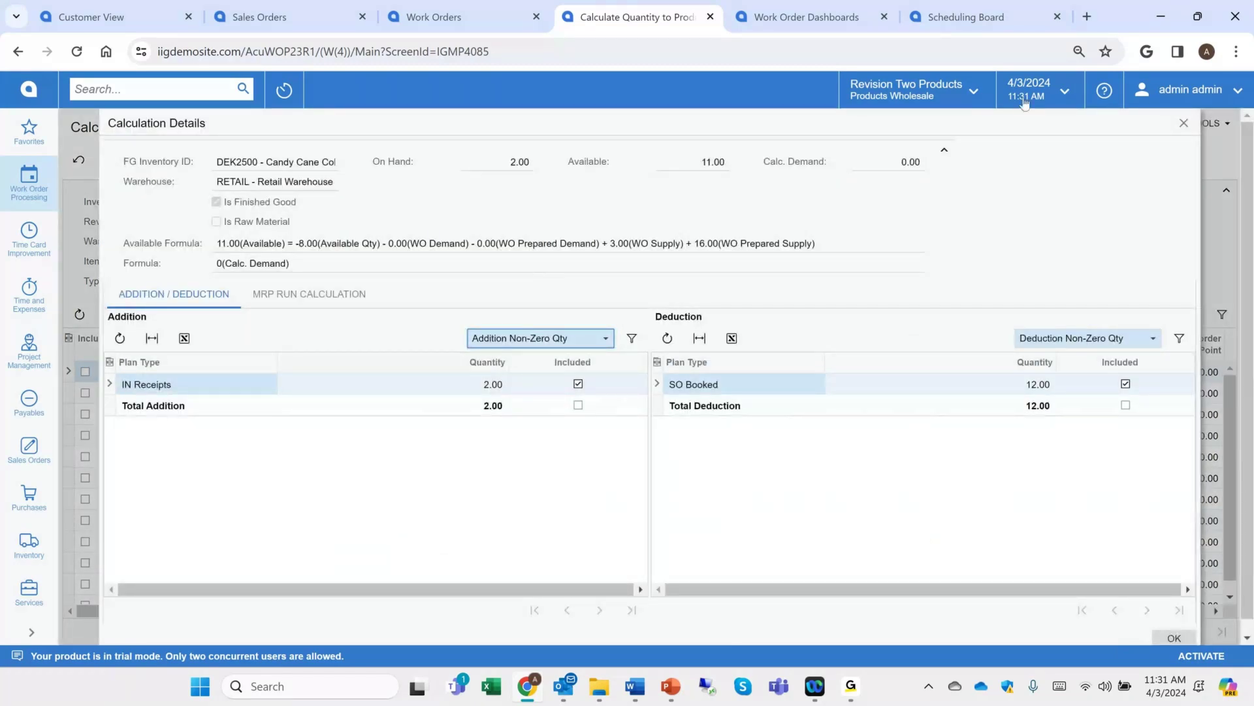
pyautogui.click(1183, 123)
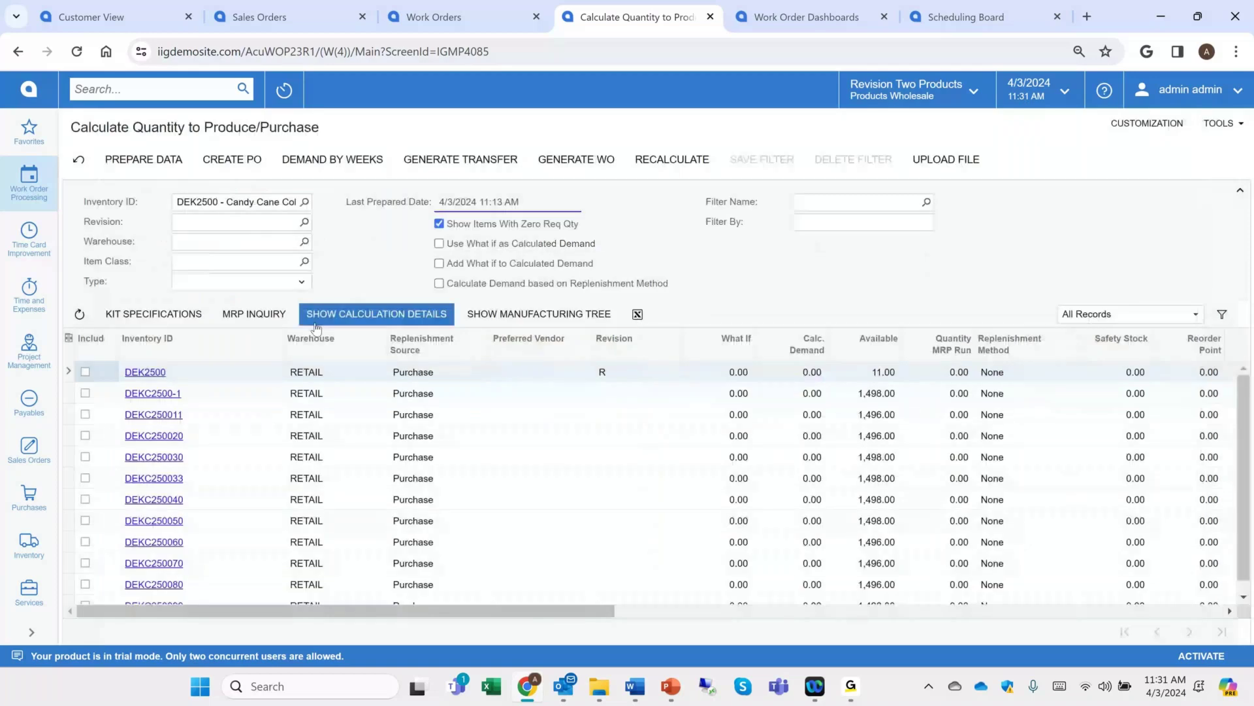
pyautogui.click(276, 311)
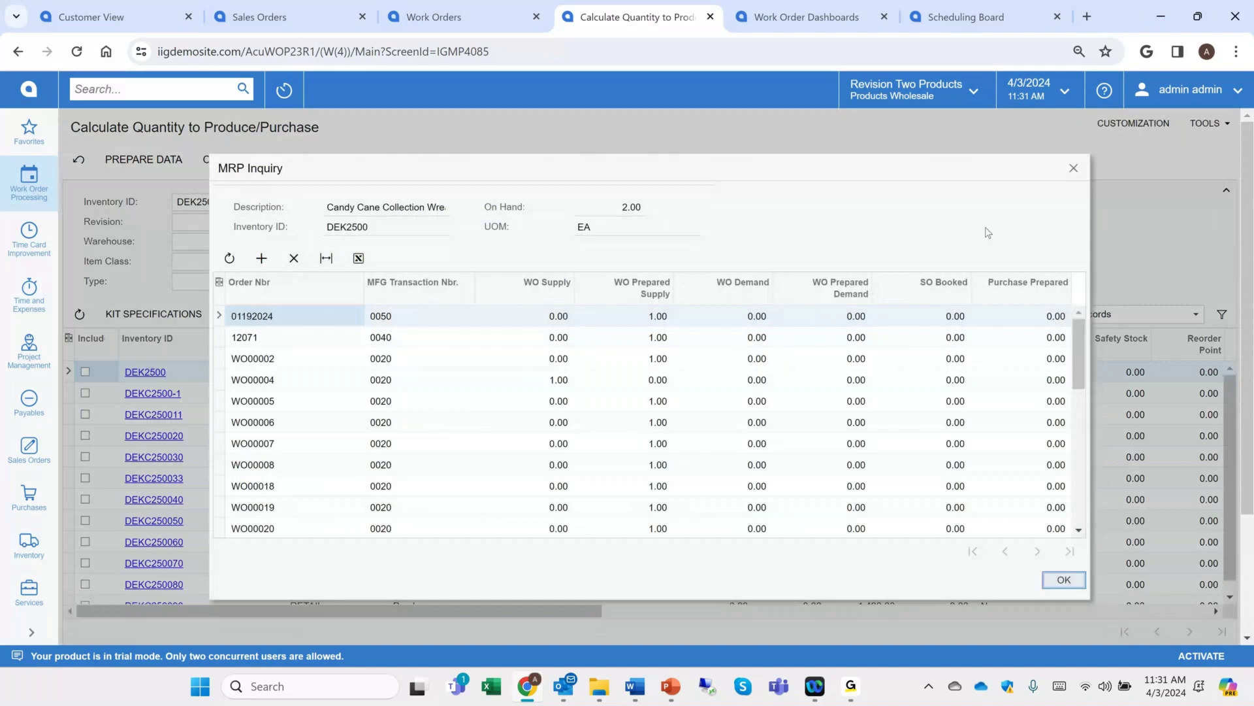
pyautogui.click(1074, 168)
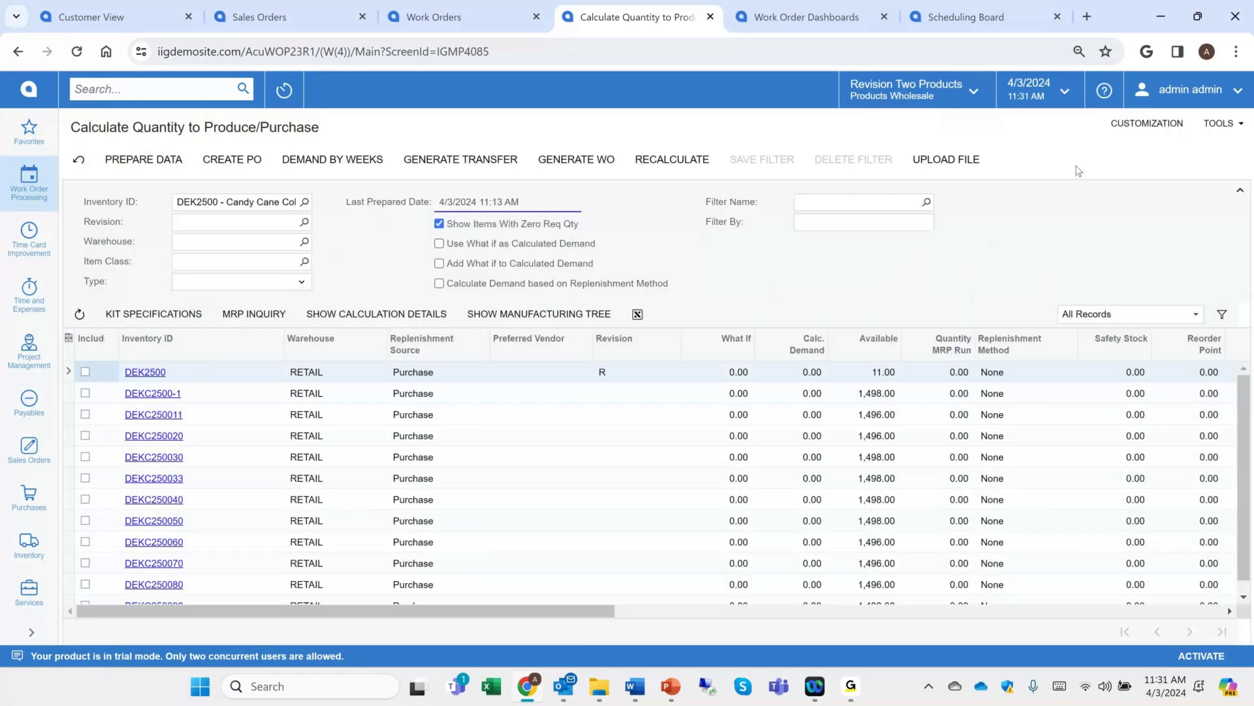
# Step: View the manufacturing tree of DEK2500 with its components expanded, and return to Calculate Quantity to Produce/Purchase
pyautogui.click(530, 319)
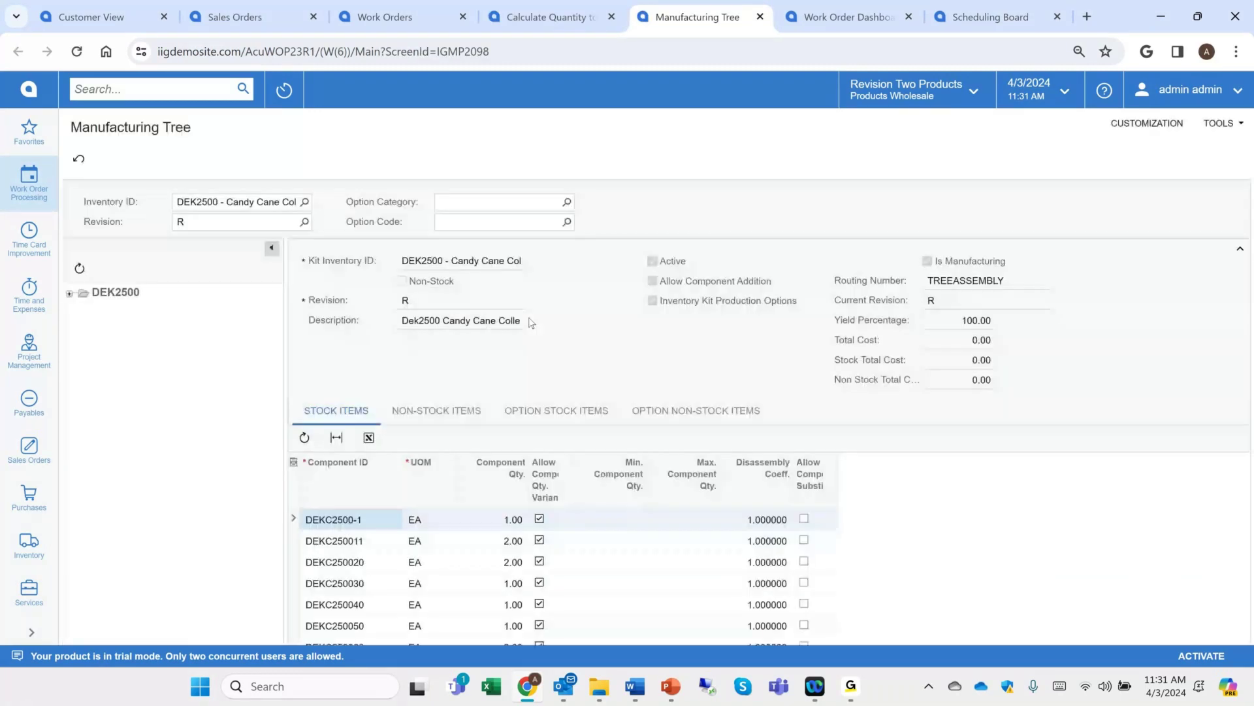
pyautogui.click(69, 294)
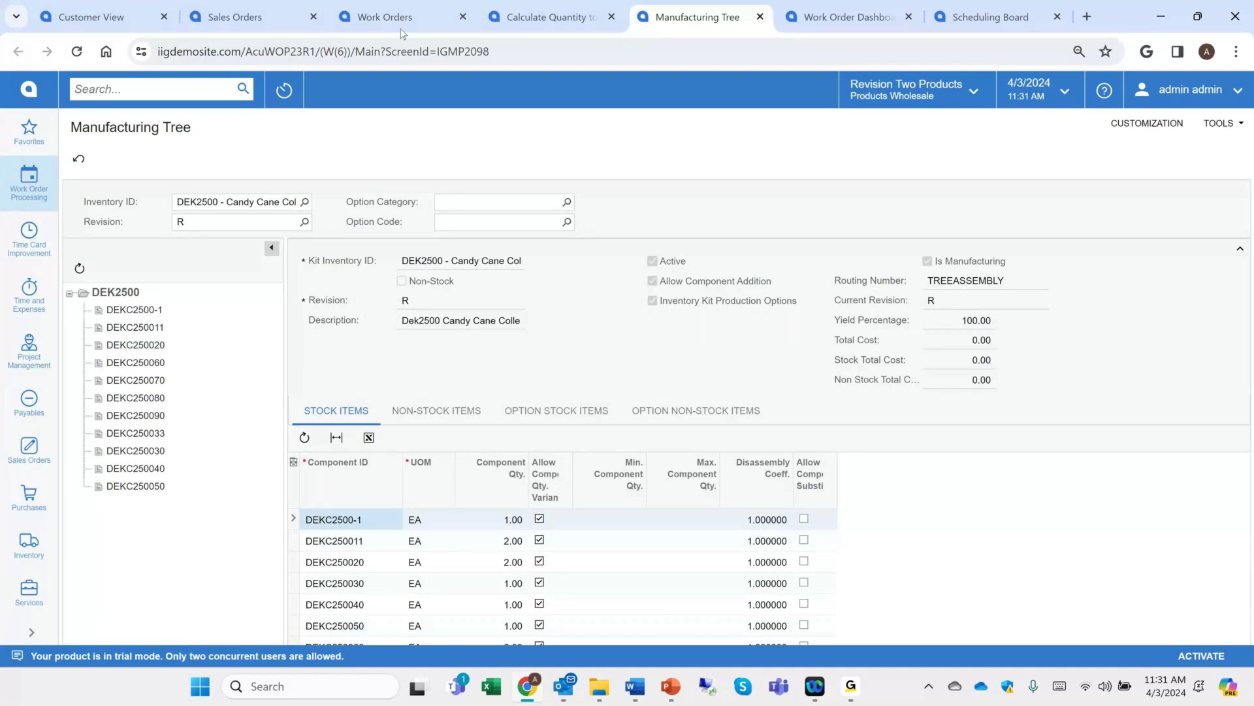
pyautogui.hotkey('ctrl', 'w')
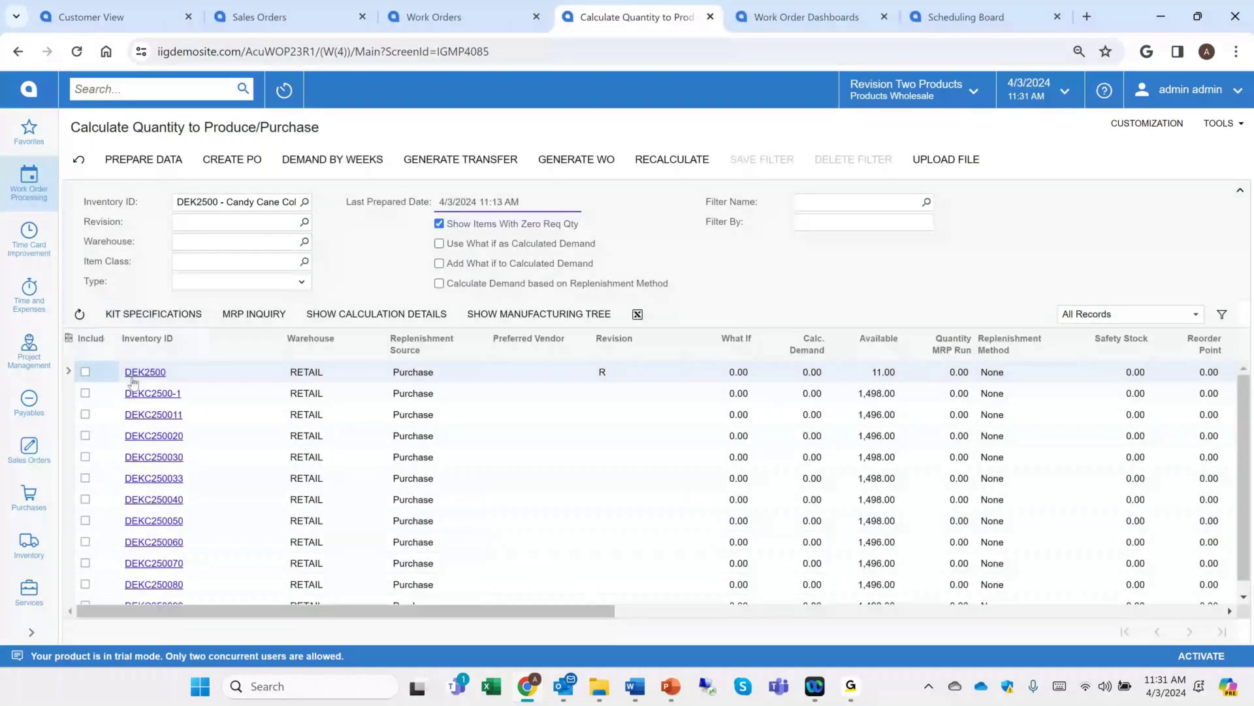
# Step: Include item DEKC2500-1 and set its preferred vendor to AAVENDOR
pyautogui.click(85, 392)
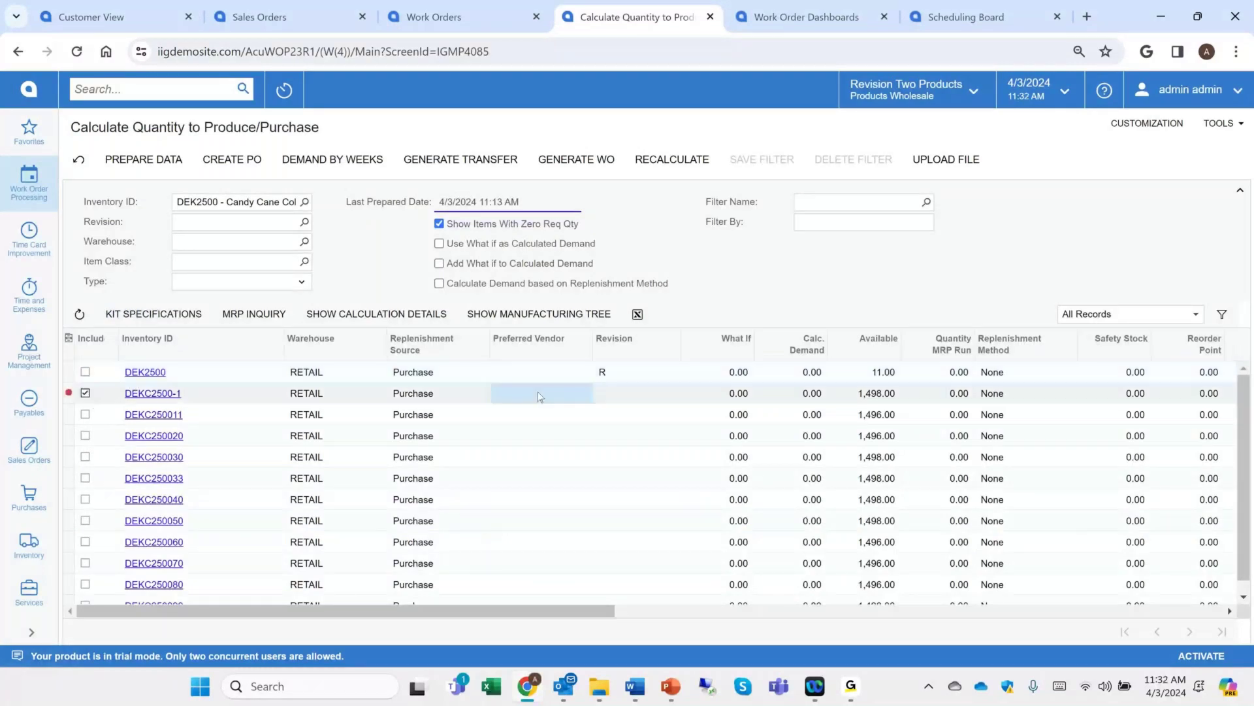
pyautogui.click(538, 393)
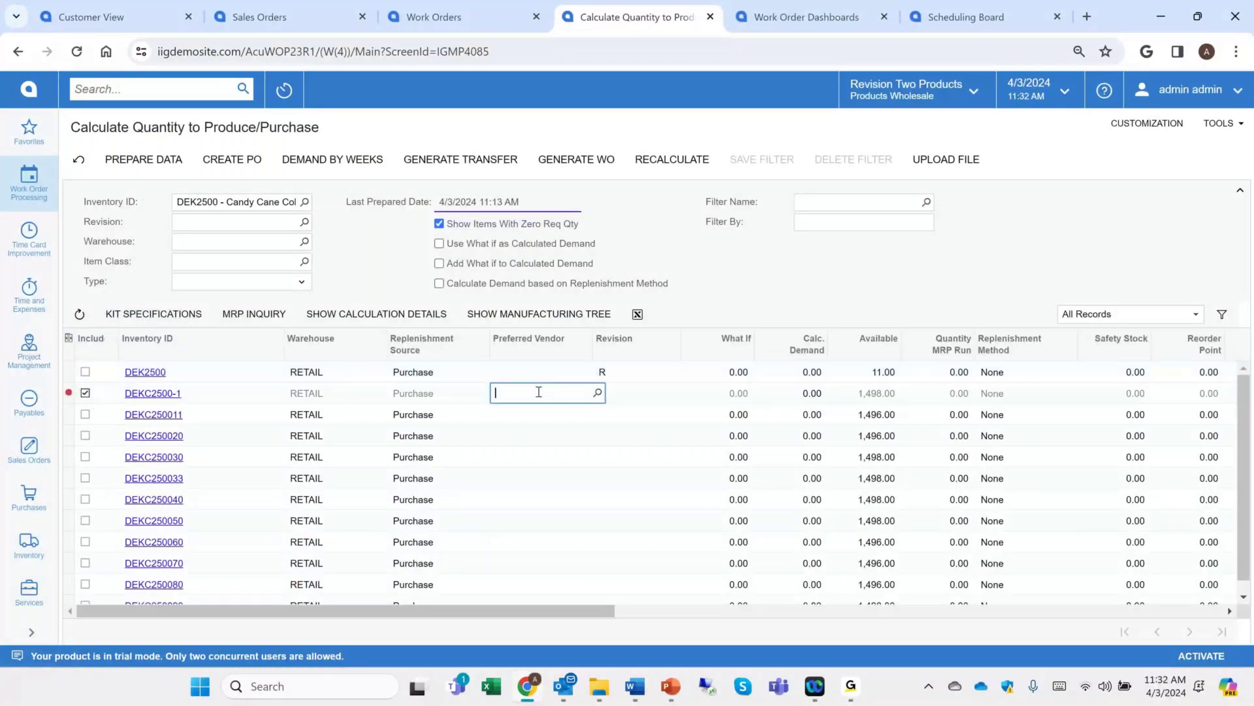
pyautogui.click(598, 393)
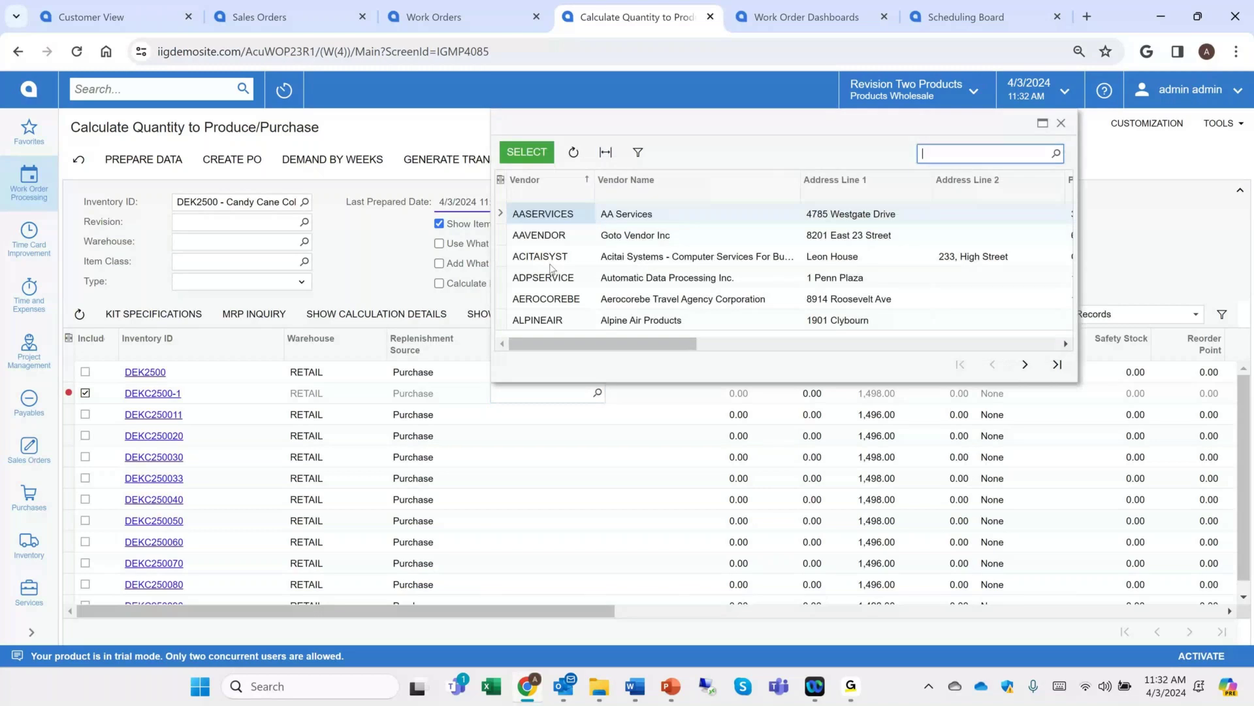
pyautogui.click(540, 238)
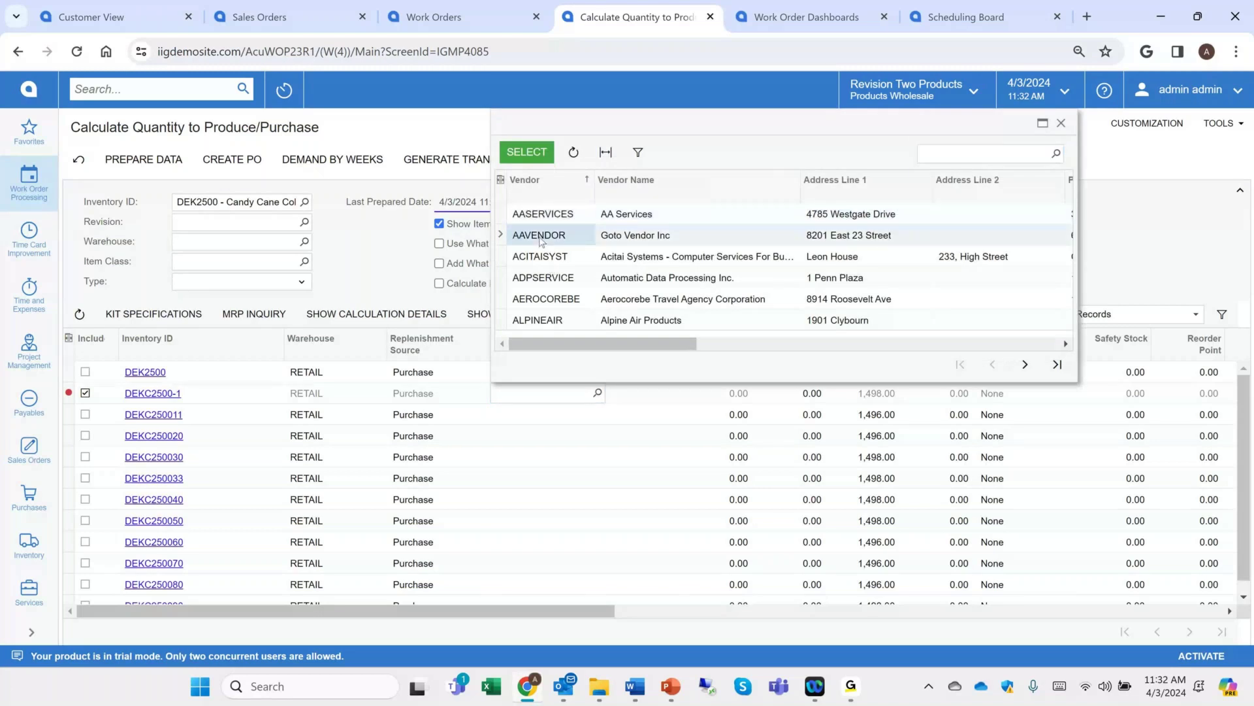
pyautogui.doubleClick(540, 236)
# Step: Set the calculated demand of DEKC2500-1 to 10 and create the purchase order
pyautogui.press('Tab')
pyautogui.write('10')
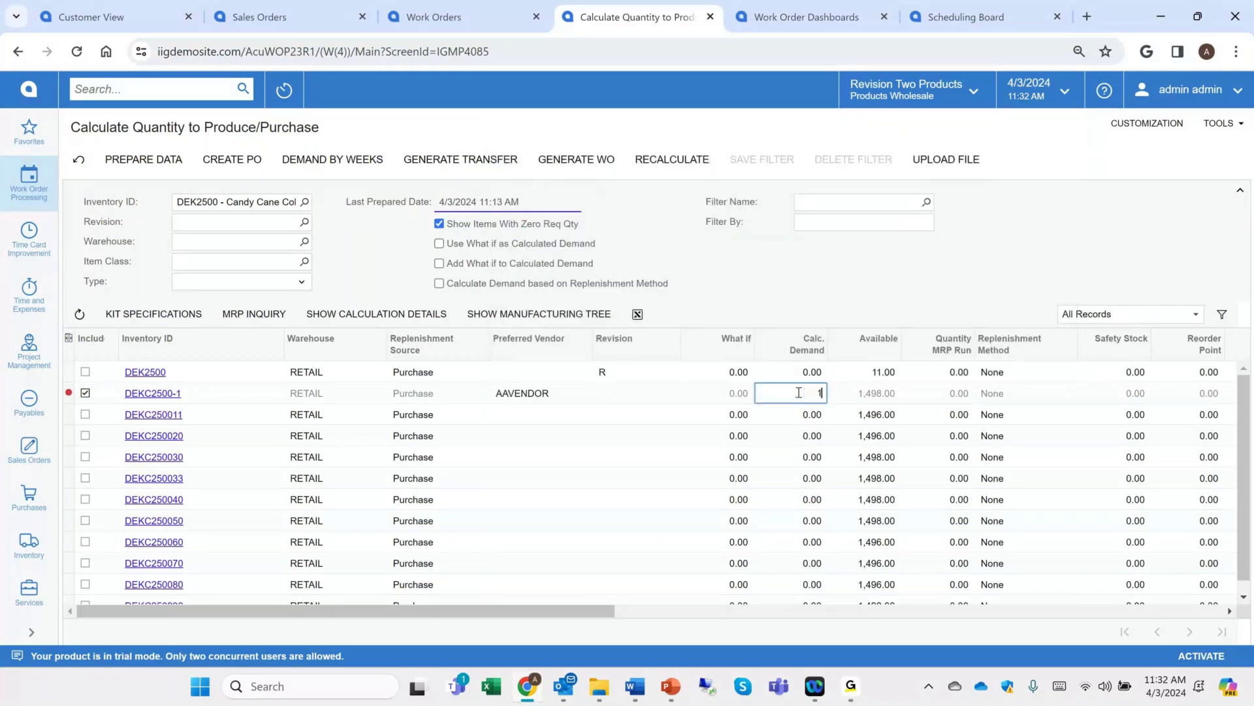
pyautogui.press('Tab')
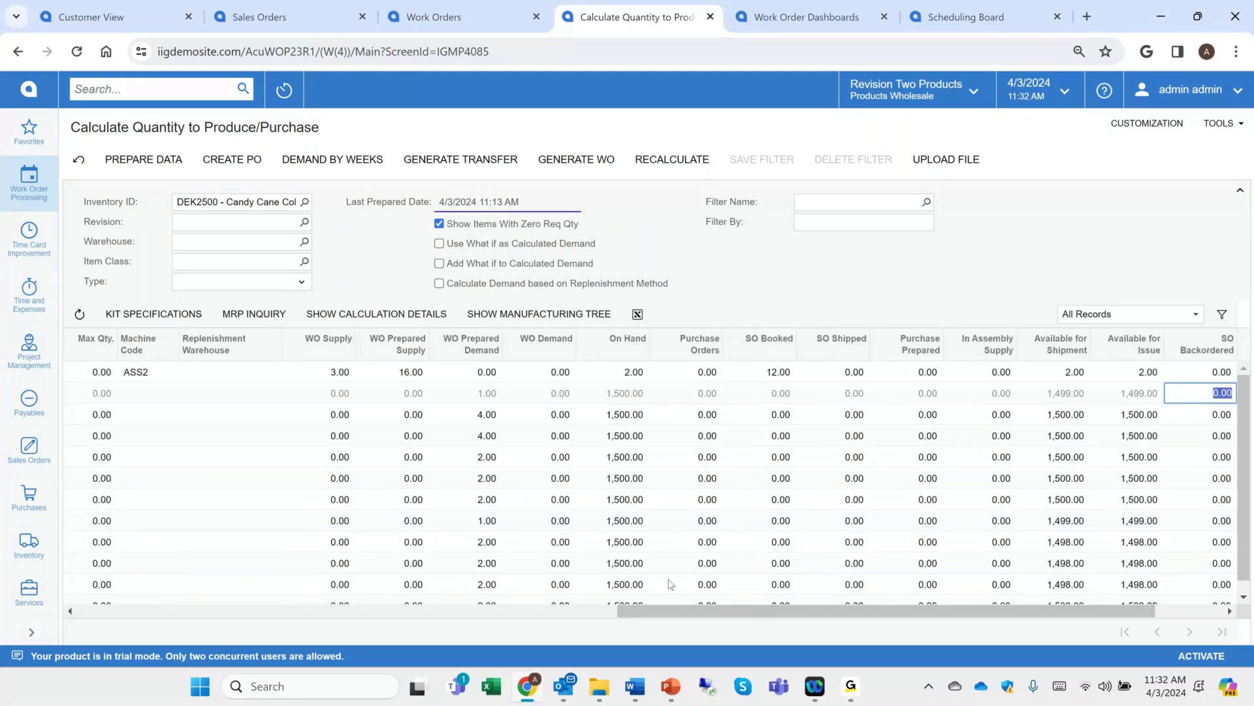
pyautogui.click(238, 163)
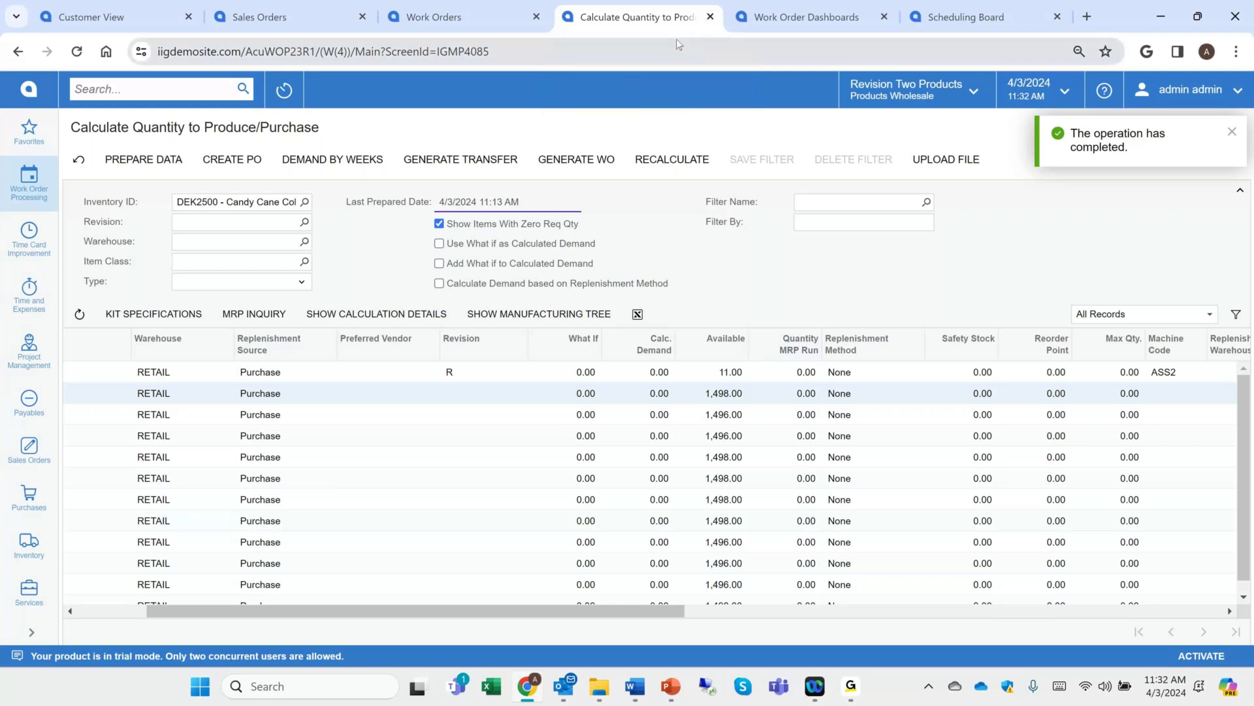
# Step: Close the quantity calculation page and examine the Work Order Dashboards, including capacity charts, order tiles and most produced items
pyautogui.click(710, 17)
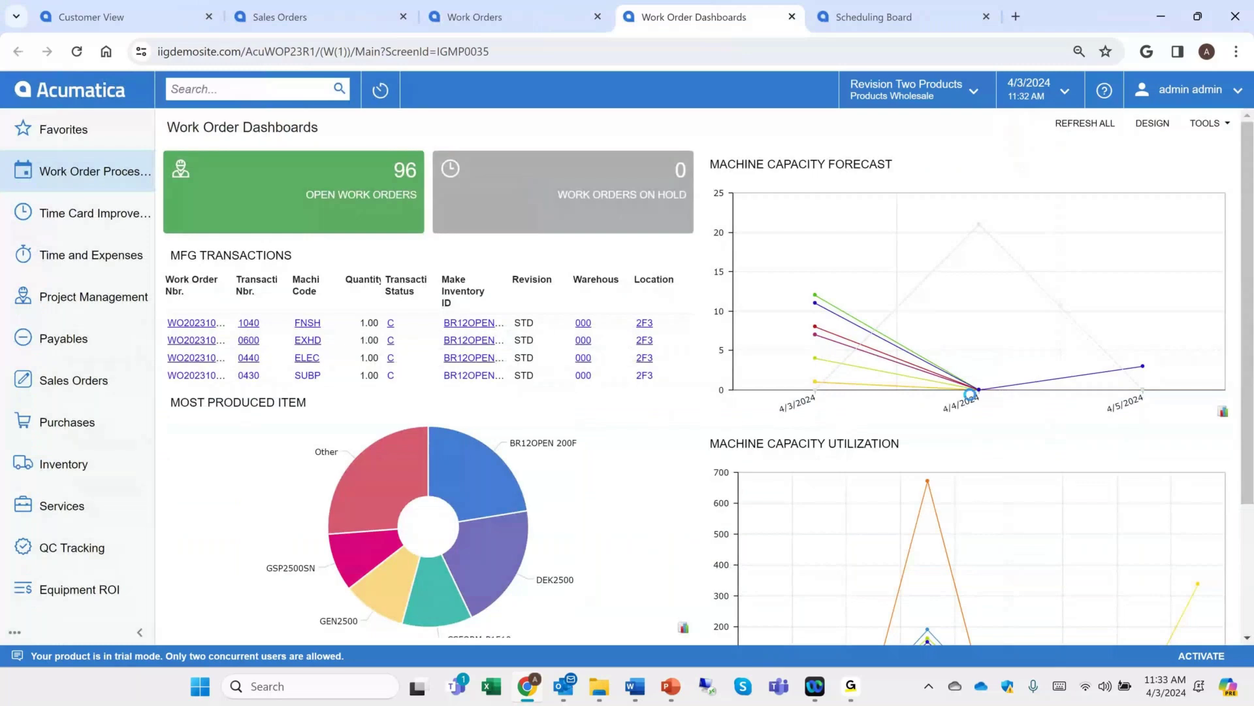
pyautogui.moveTo(847, 335)
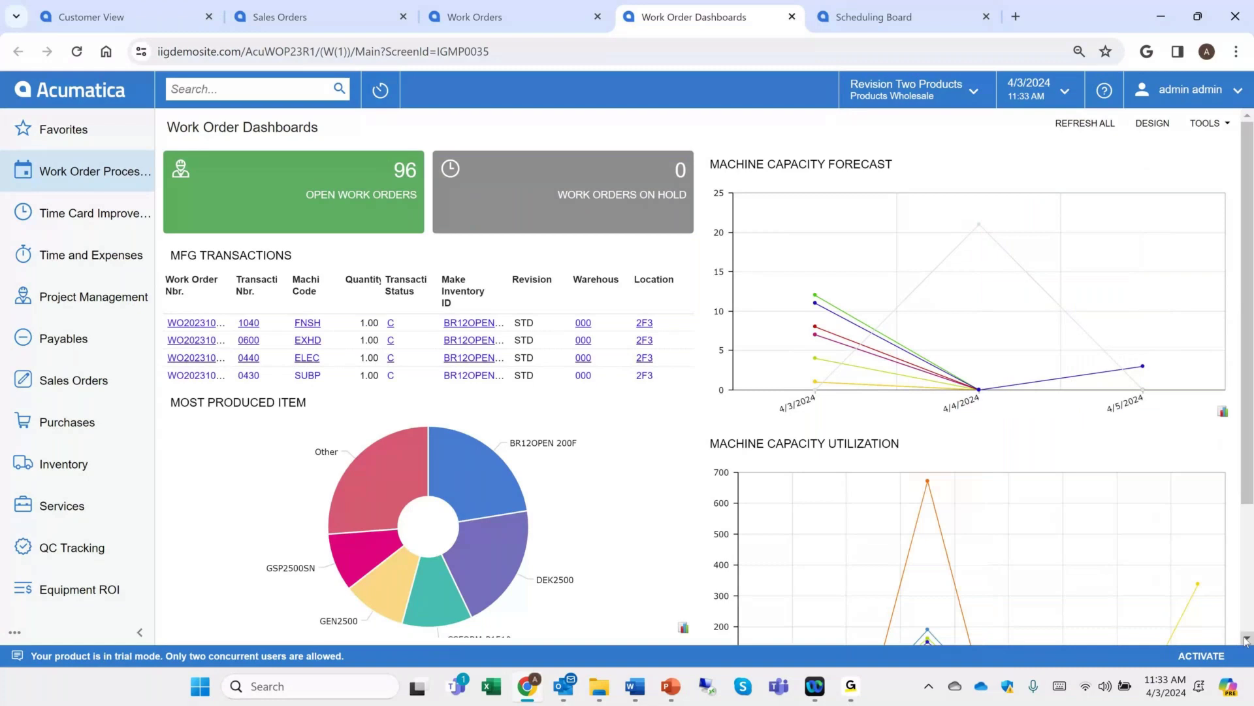
pyautogui.scroll(-3, 1246, 640)
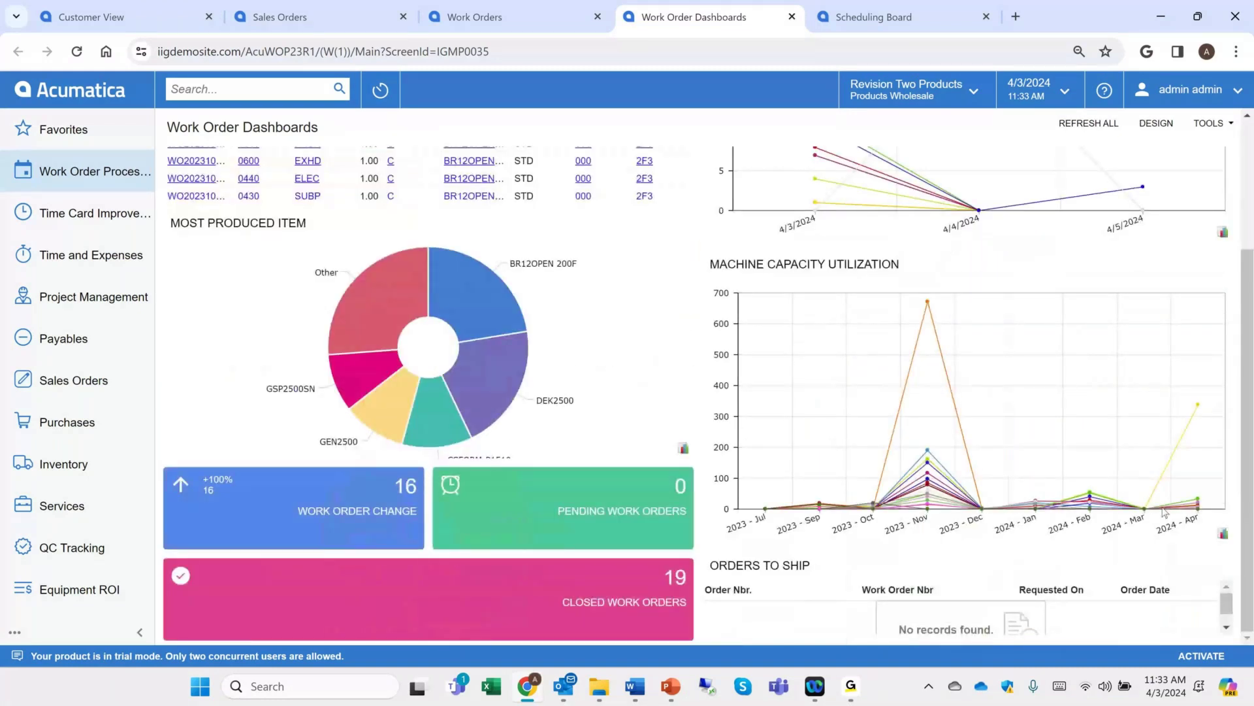
pyautogui.scroll(3, 1249, 196)
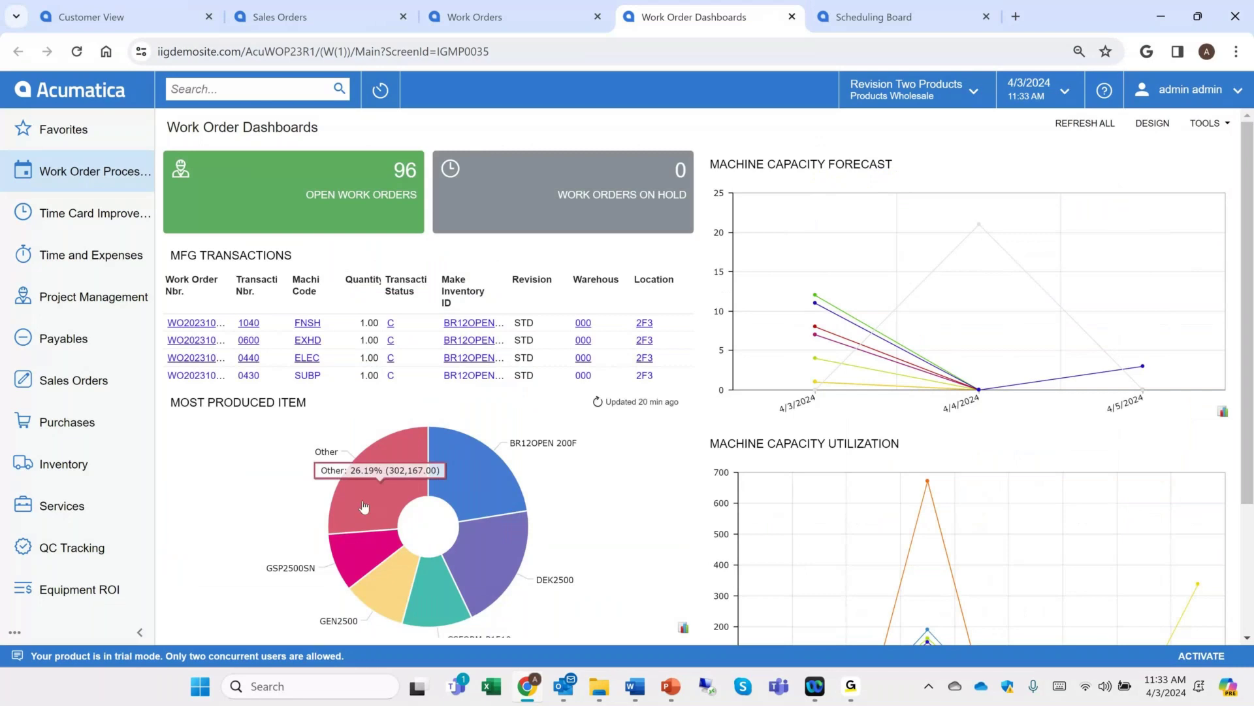
pyautogui.moveTo(529, 544)
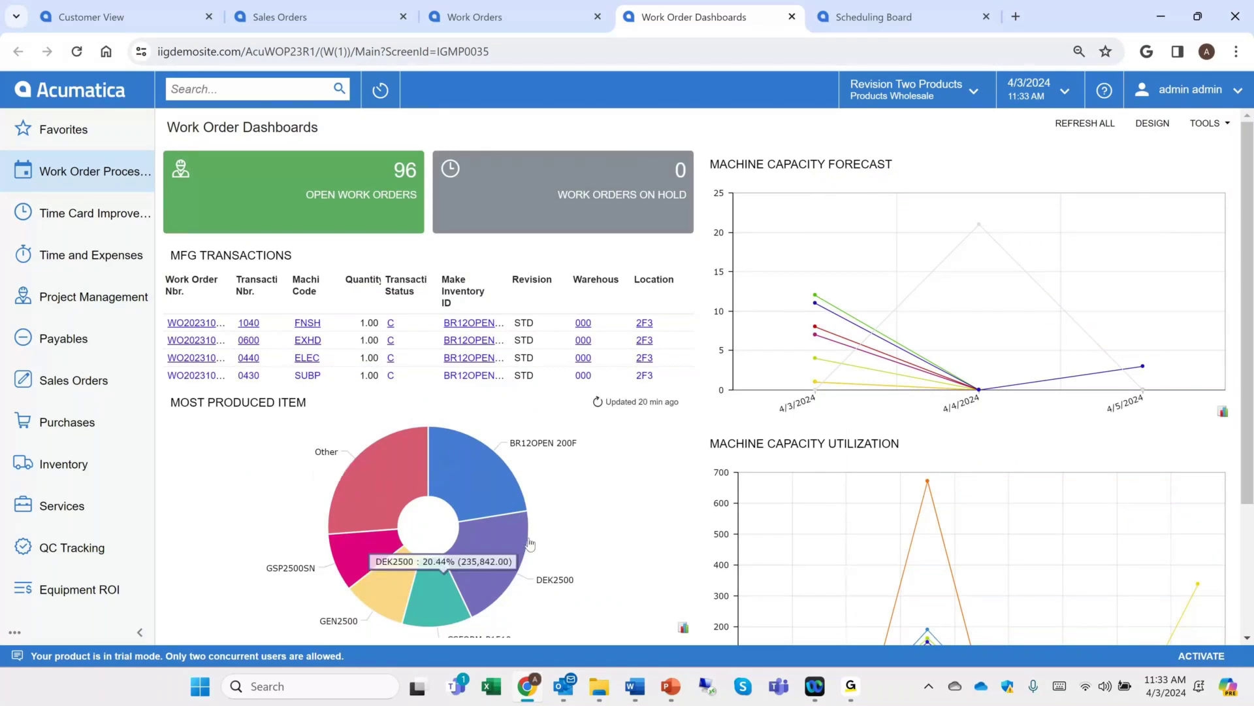
# Step: Switch to the Scheduling Board and collapse the navigation sidebar to give the board more room
pyautogui.click(835, 29)
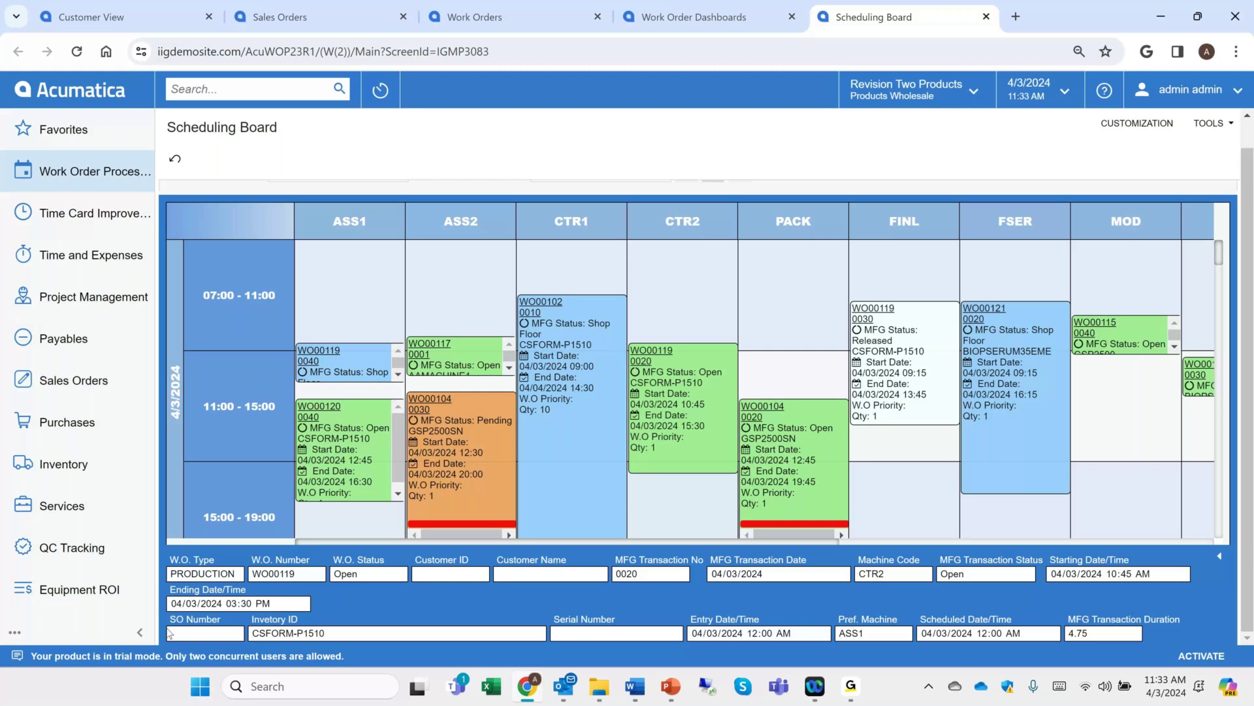
pyautogui.click(140, 632)
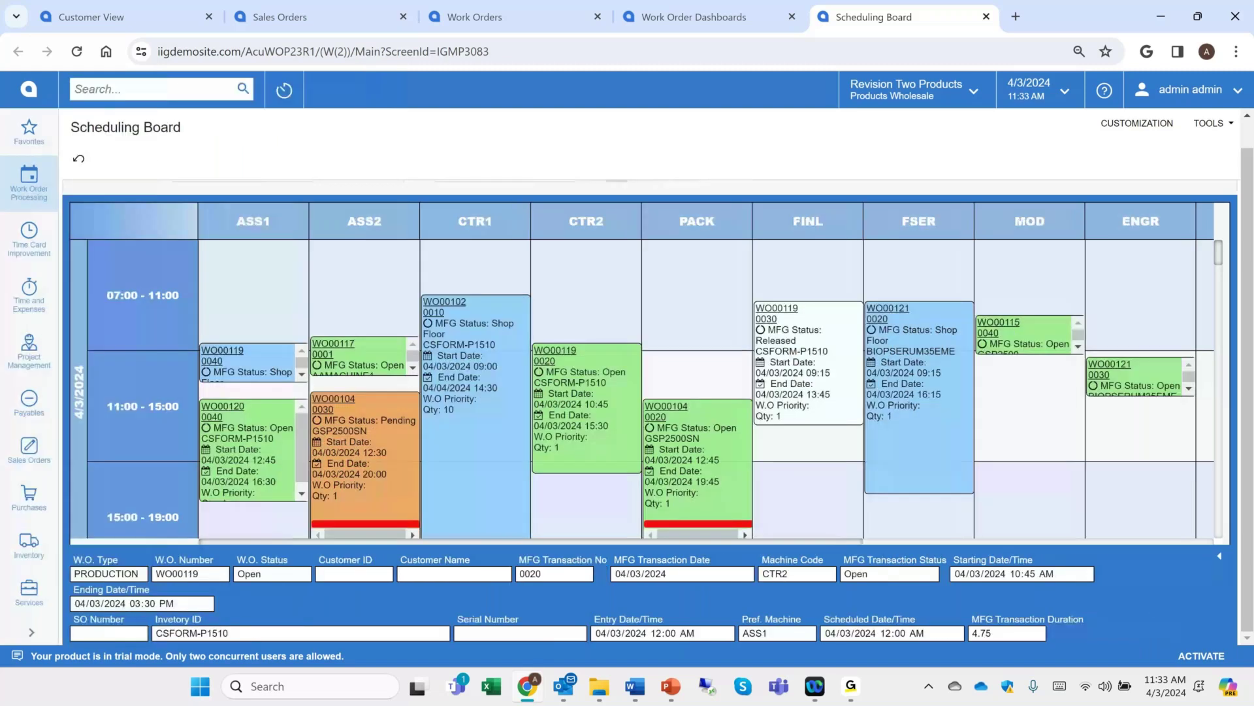
# Step: Try to save a new Scheduling Board filter with the Filter ID and all criteria left blank
pyautogui.click(616, 180)
pyautogui.click(616, 199)
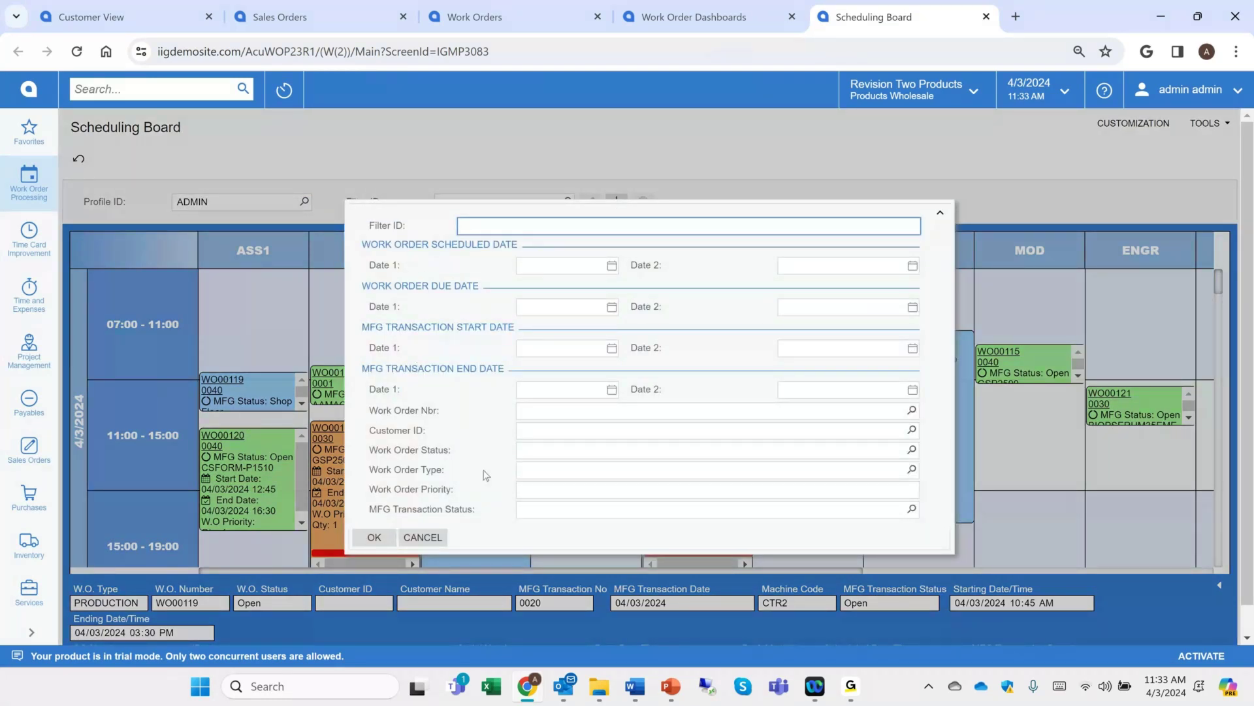
pyautogui.click(379, 545)
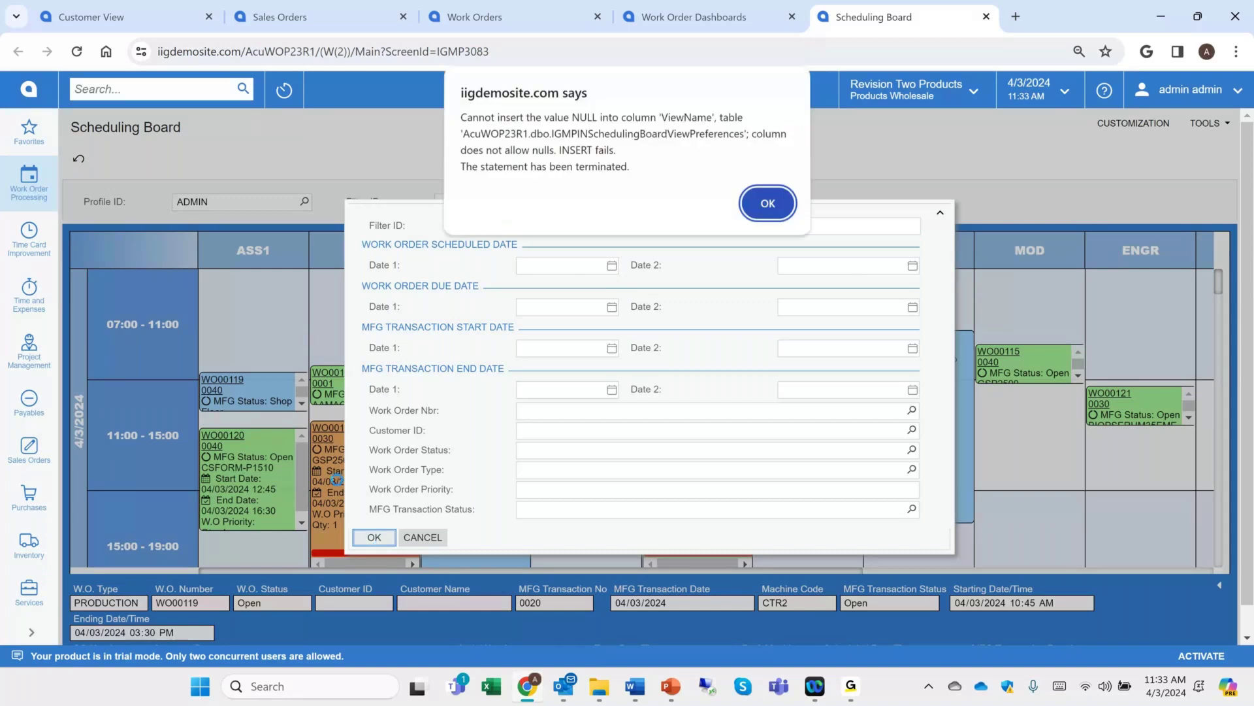
pyautogui.click(766, 203)
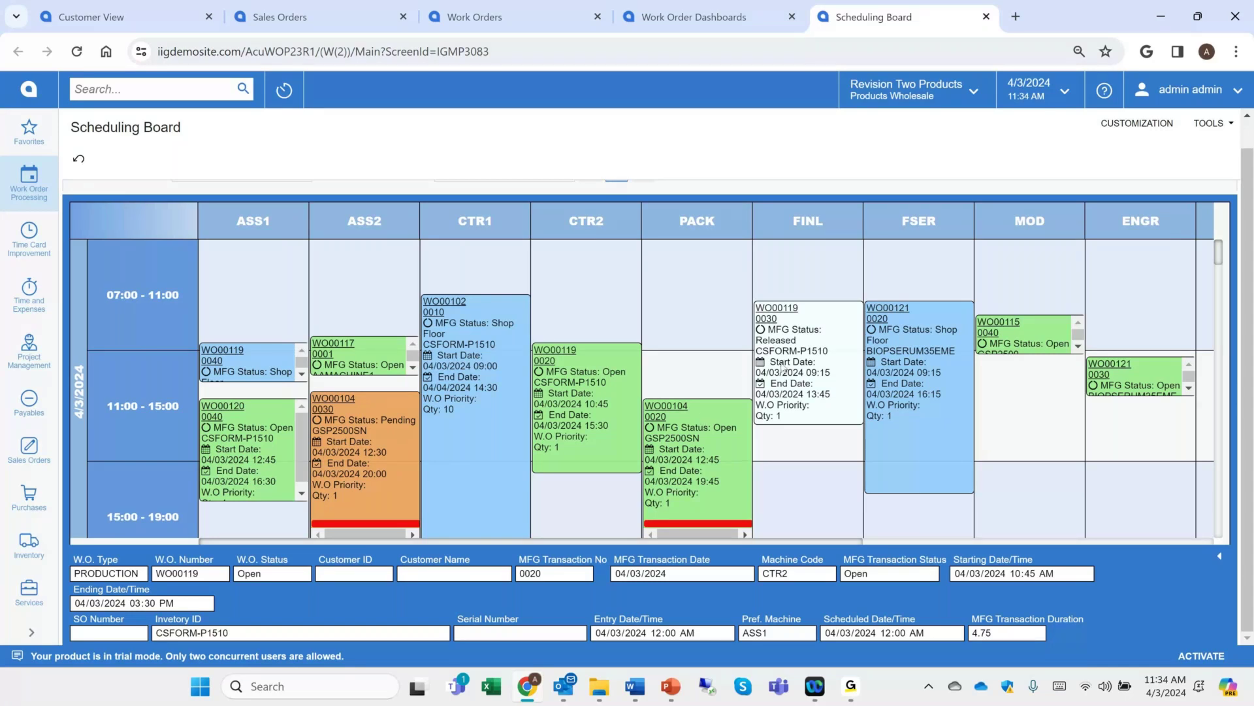
# Step: Move WO00119 transaction 0030 from FINL to PACK starting at 08:00, and extend WO00115 transaction 0040 on MOD to end at 16:30
pyautogui.moveTo(783, 367); pyautogui.dragTo(676, 335)
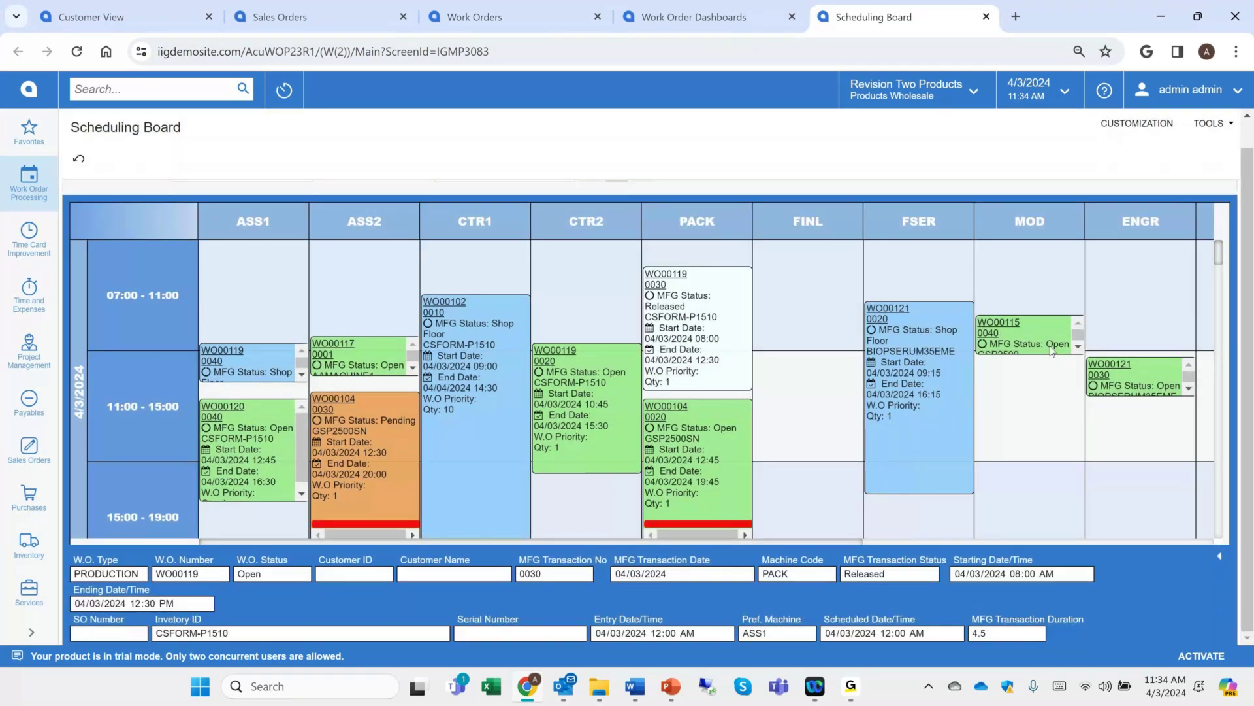
pyautogui.moveTo(1048, 352); pyautogui.dragTo(1048, 449)
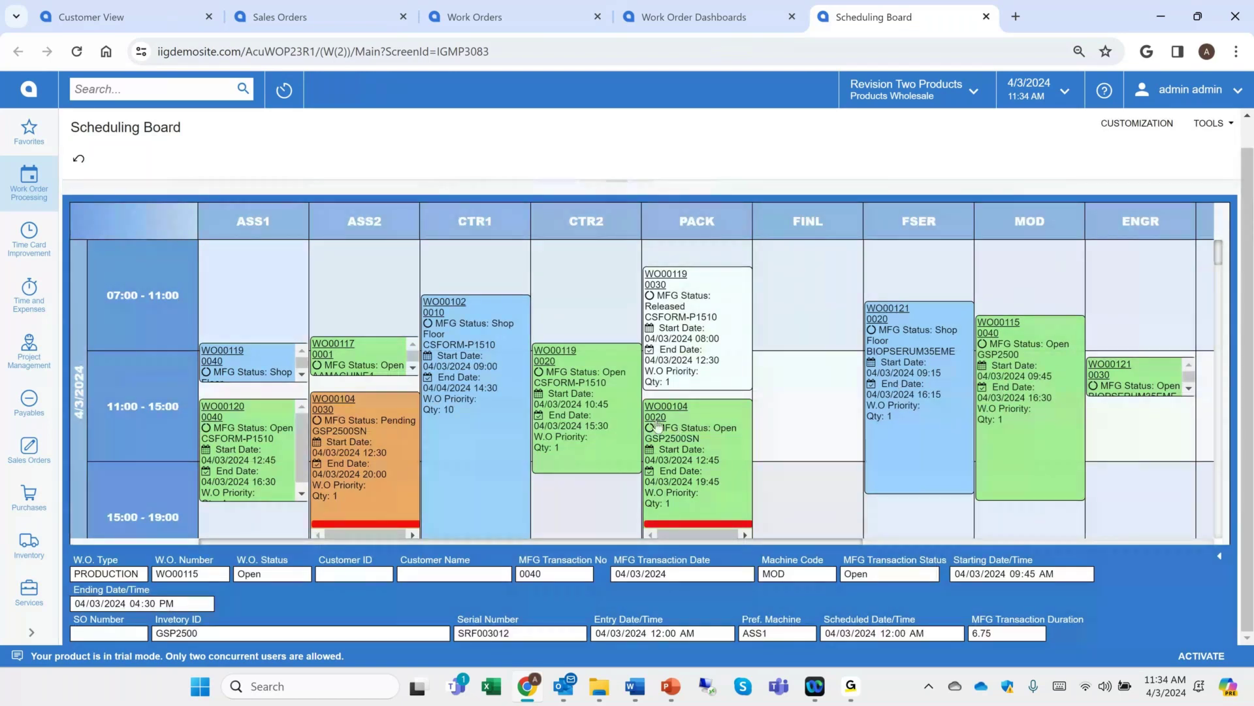
# Step: View the MFG transaction details of WO00104 0020 from the PACK column and return to the board
pyautogui.click(654, 418)
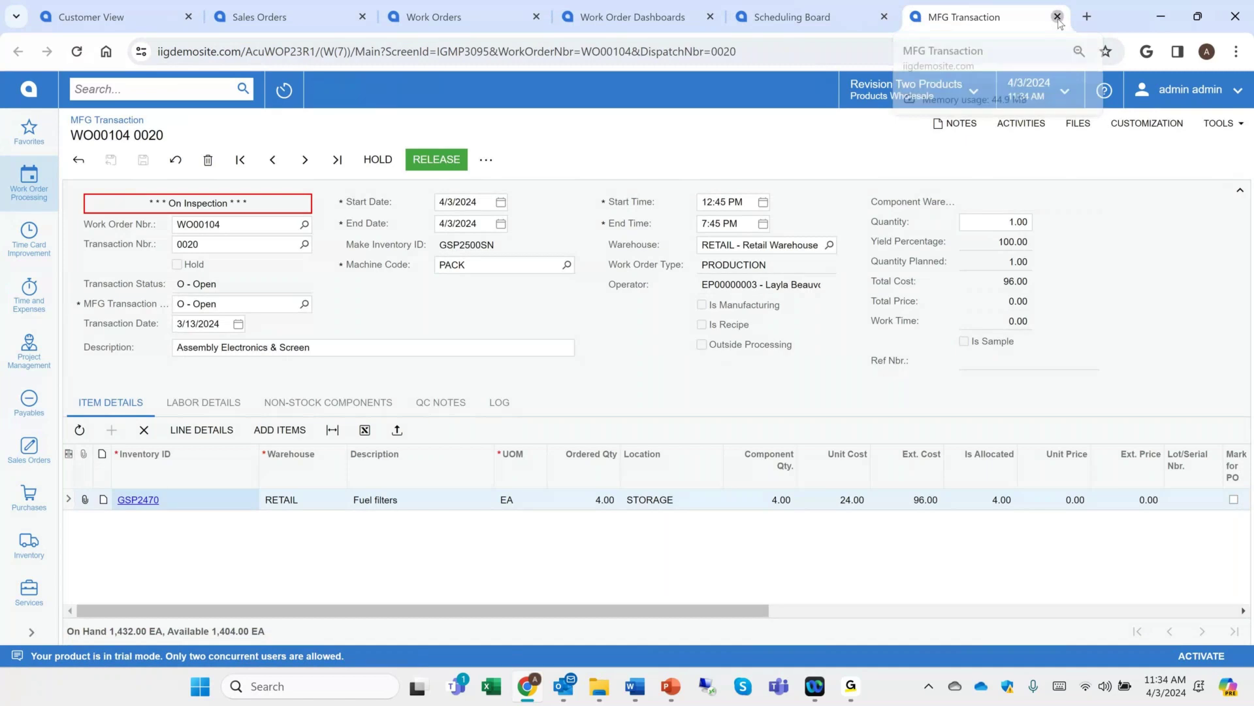
pyautogui.click(1057, 16)
# Step: Change the MFG transaction status of WO00119 0030 in the PACK column to Pending and save it
pyautogui.rightClick(700, 304)
pyautogui.click(781, 349)
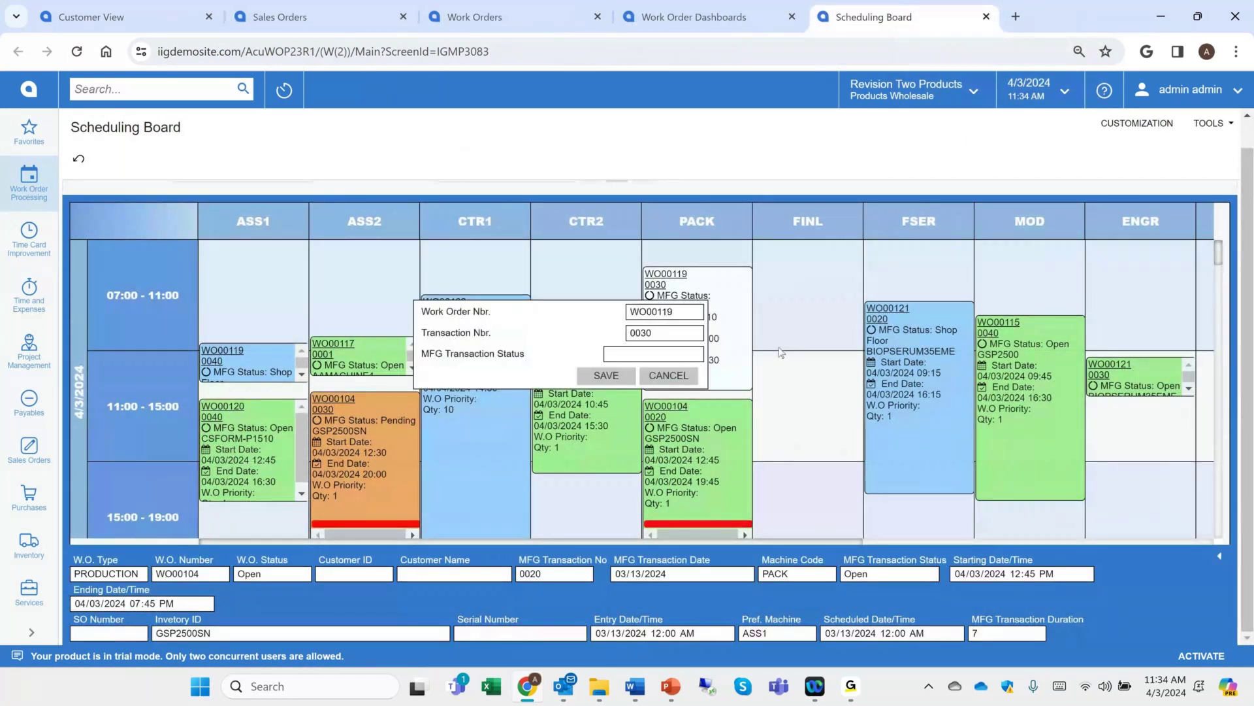
pyautogui.click(696, 354)
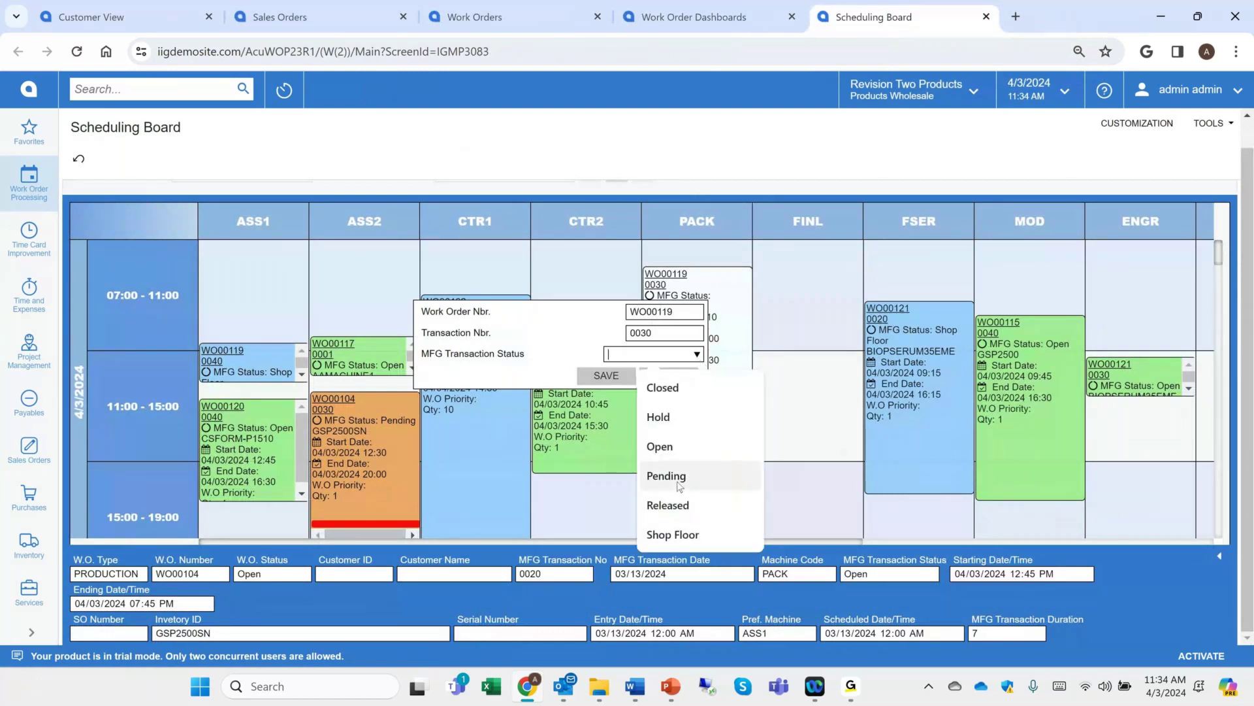
pyautogui.click(679, 504)
pyautogui.click(607, 376)
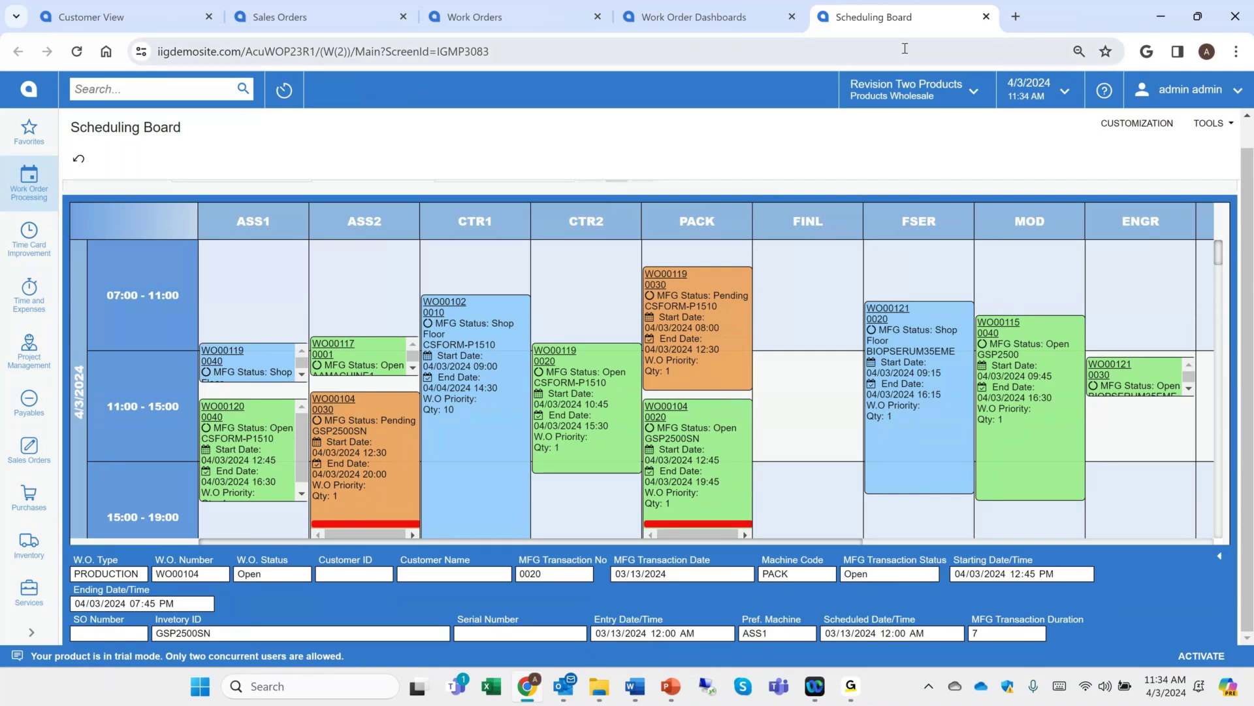
# Step: Leave and close the Scheduling Board and the Work Order Dashboards to return to the new work order
pyautogui.click(986, 18)
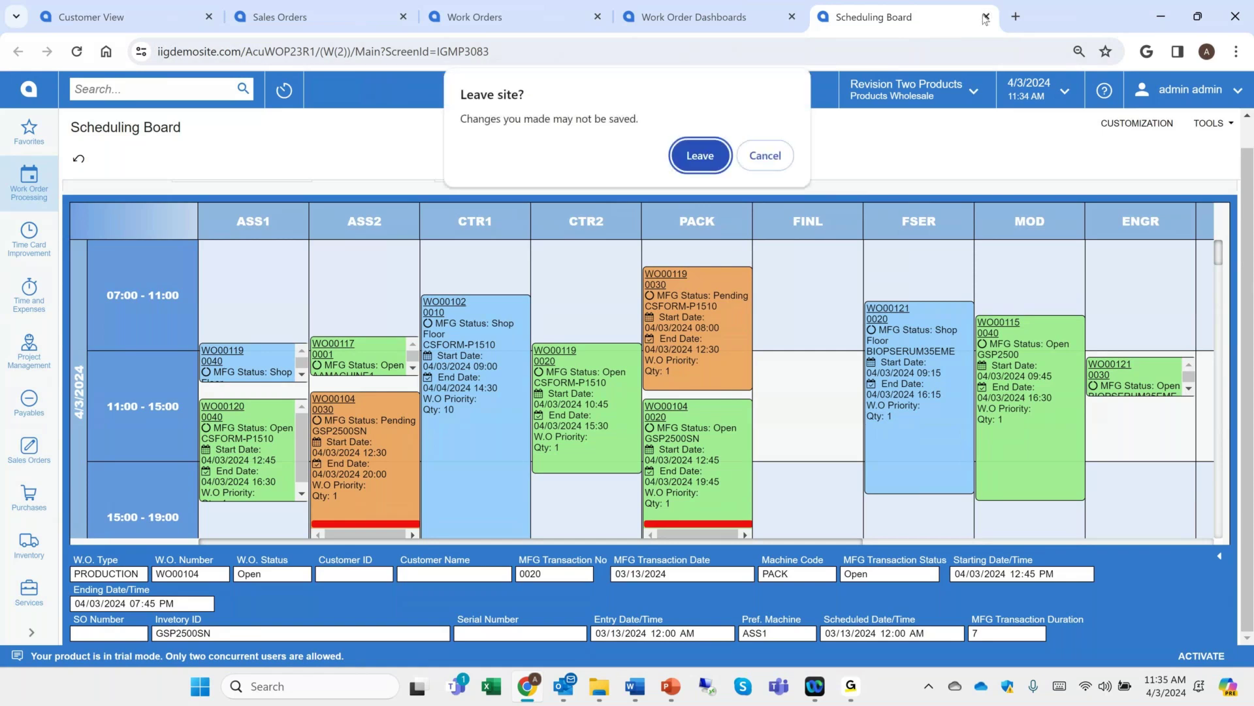
pyautogui.click(699, 156)
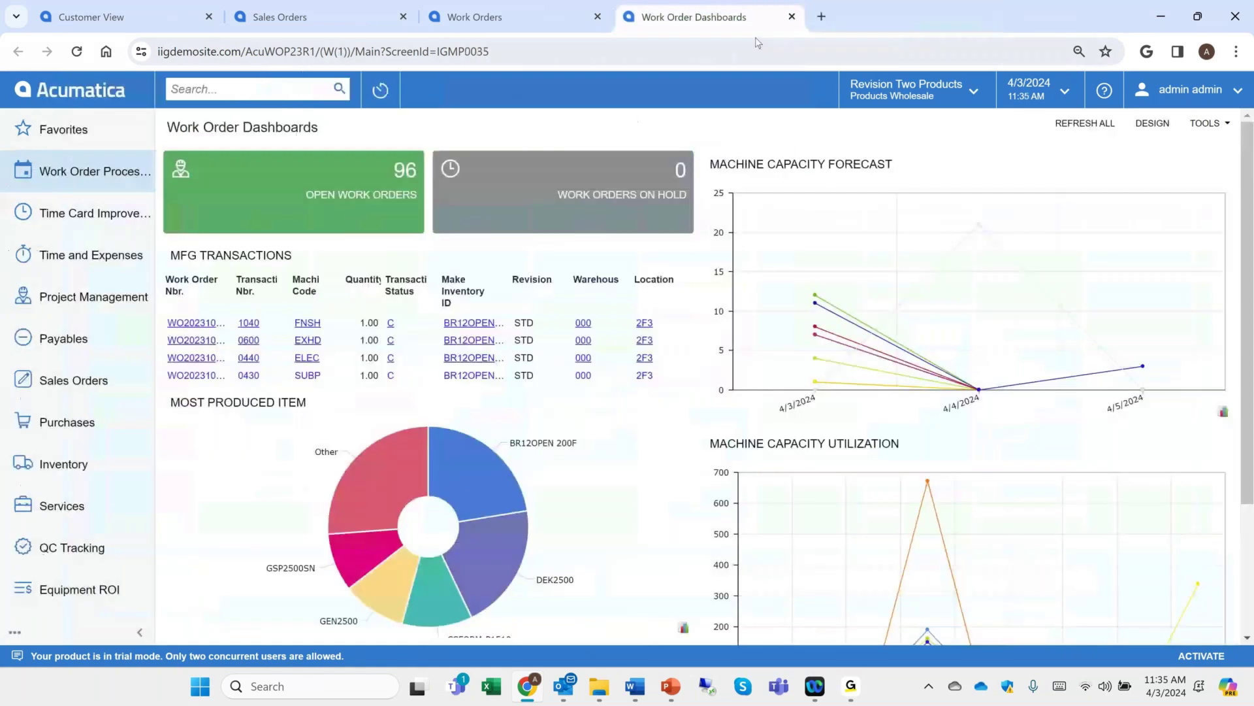
pyautogui.click(792, 17)
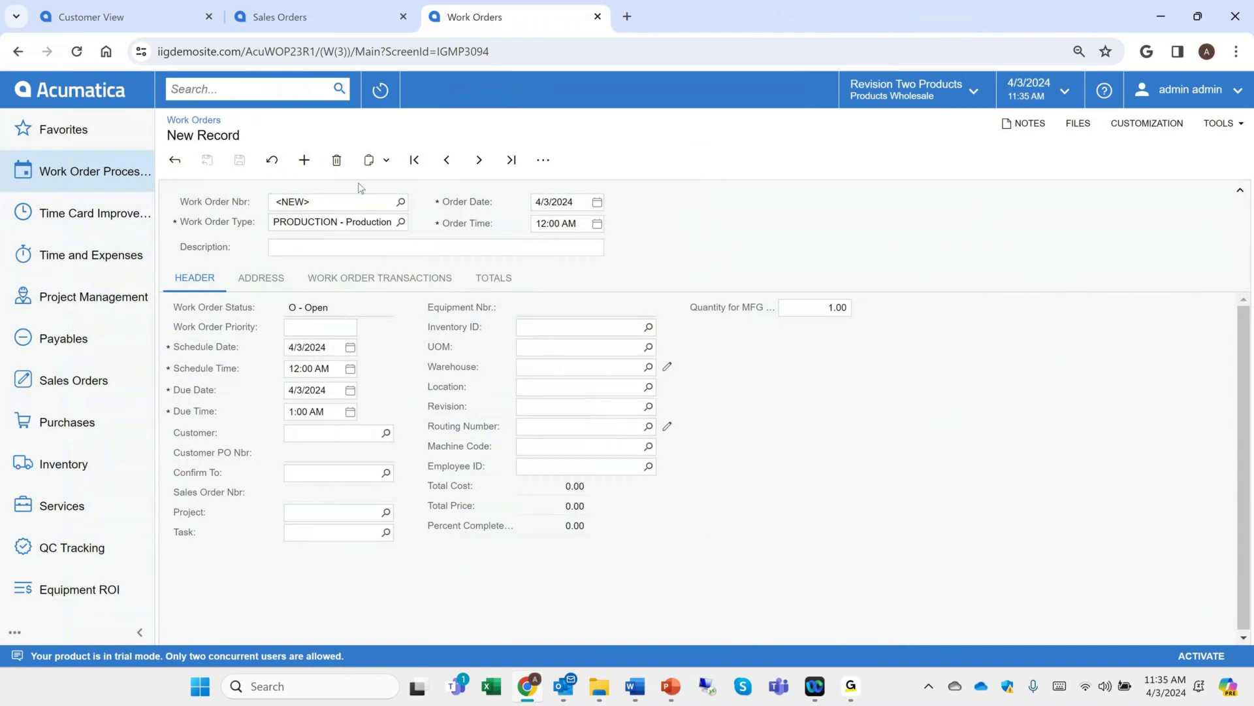
# Step: Set the new work order's Inventory ID to CSFORM-P1510 - Pelican case
pyautogui.click(541, 324)
pyautogui.write('csform')
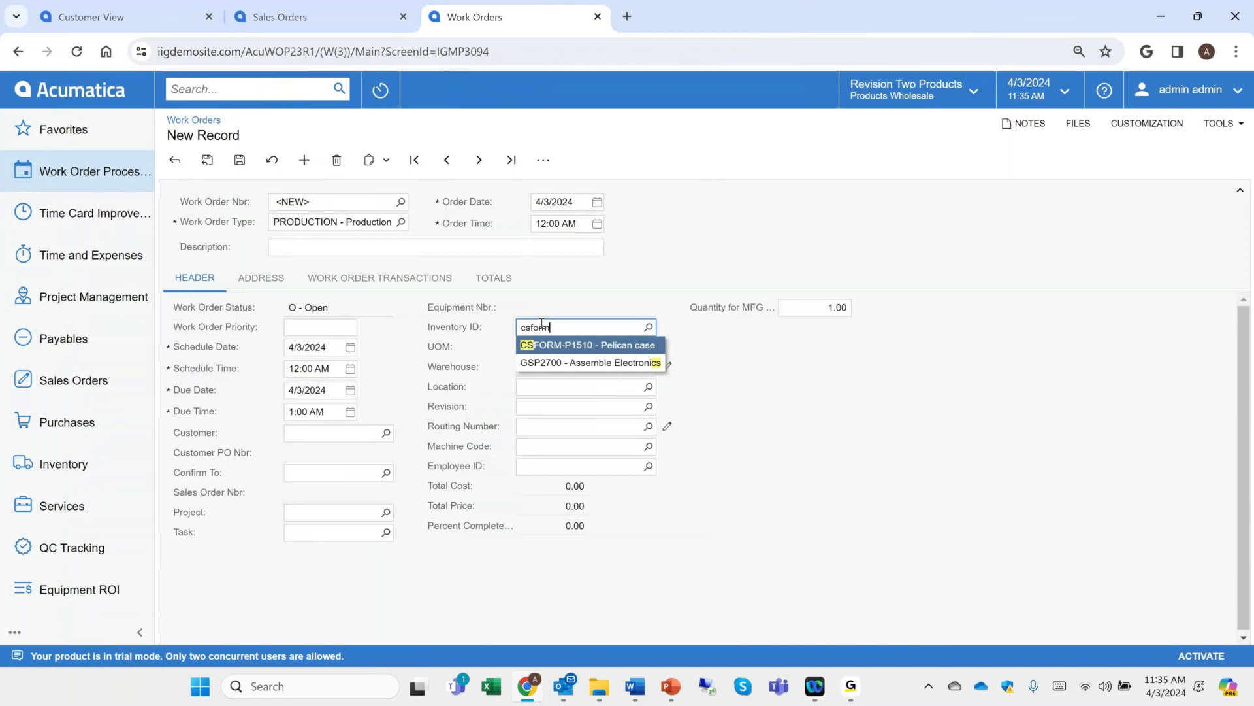
pyautogui.click(608, 350)
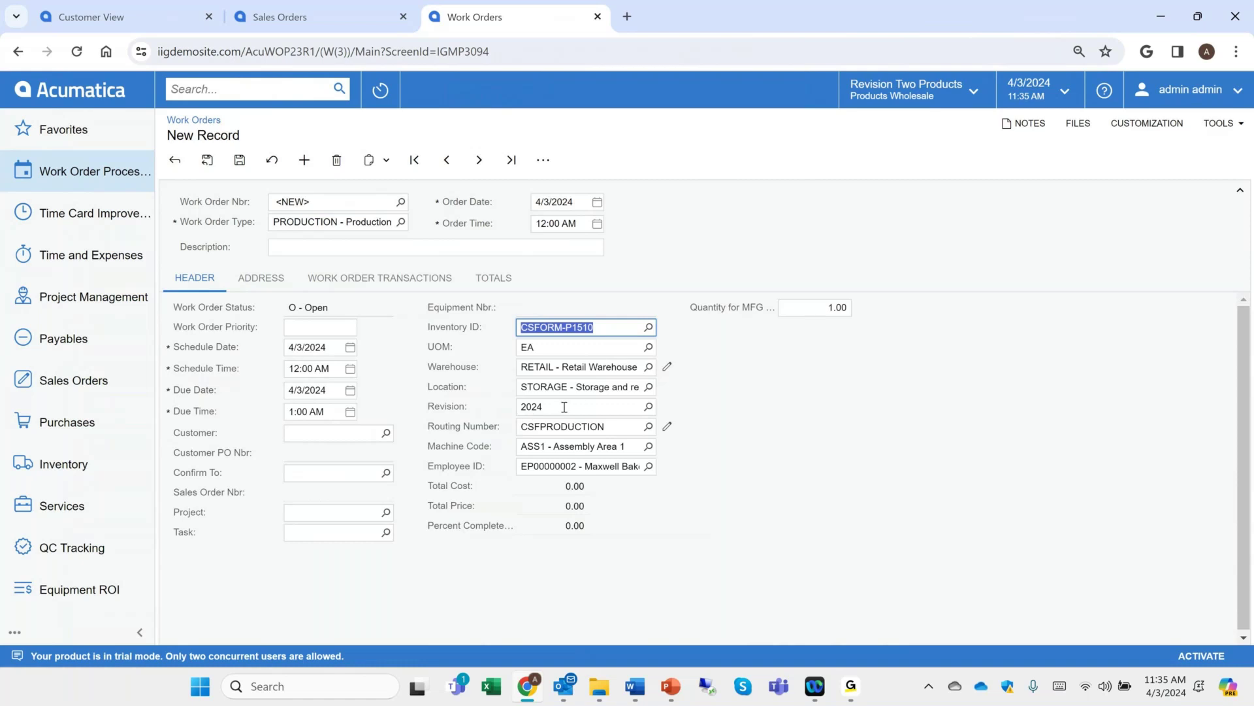
# Step: Review the CSFPRODUCTION routing, including the Standard Run Type options for step 0020, and return to the work order
pyautogui.click(667, 427)
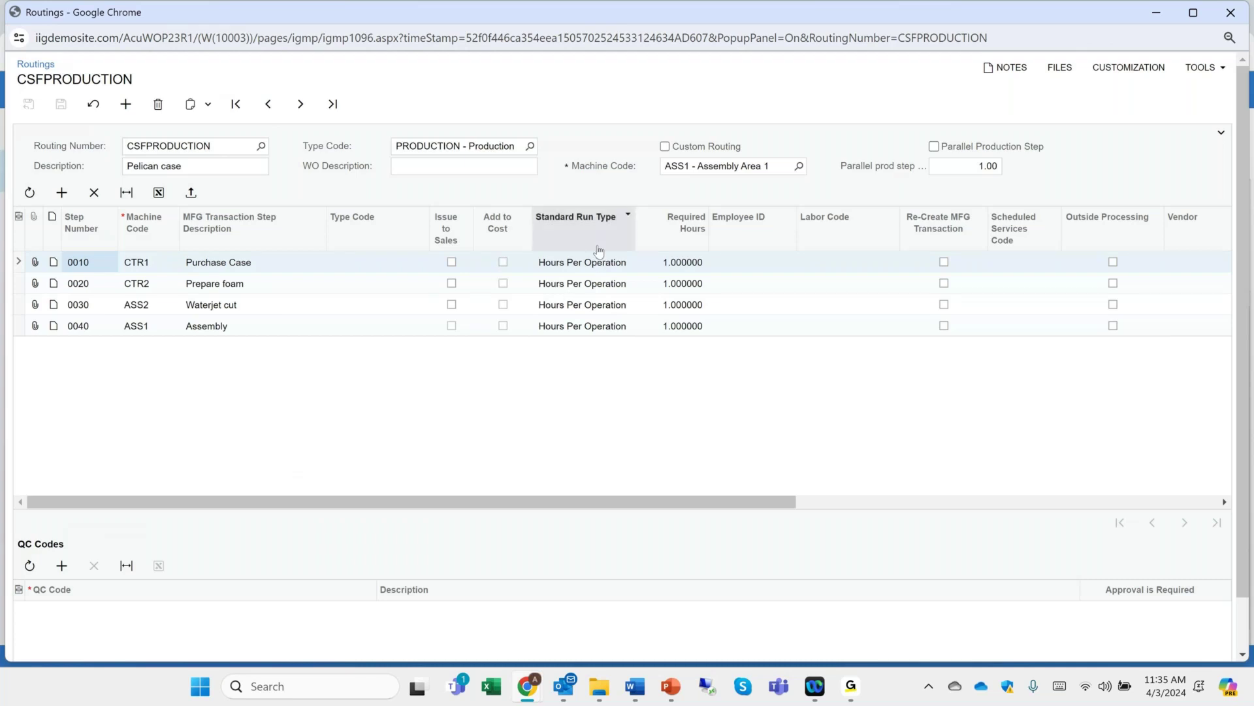
pyautogui.click(623, 288)
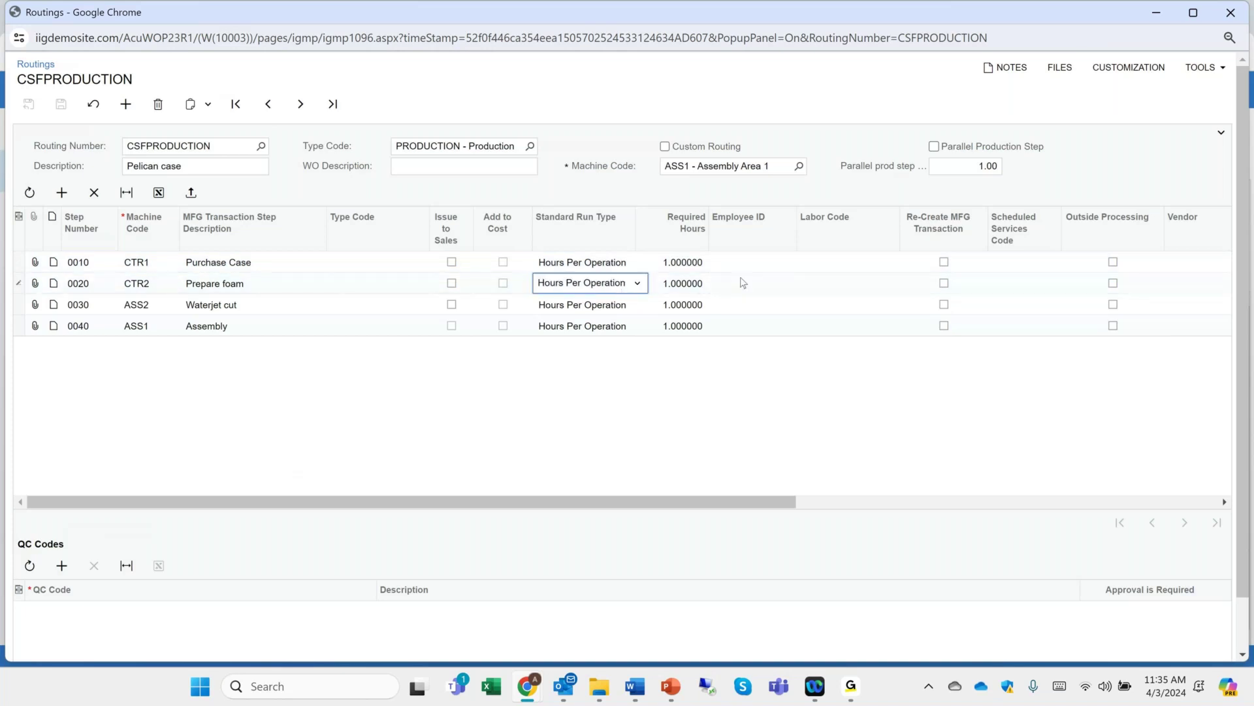
pyautogui.click(639, 286)
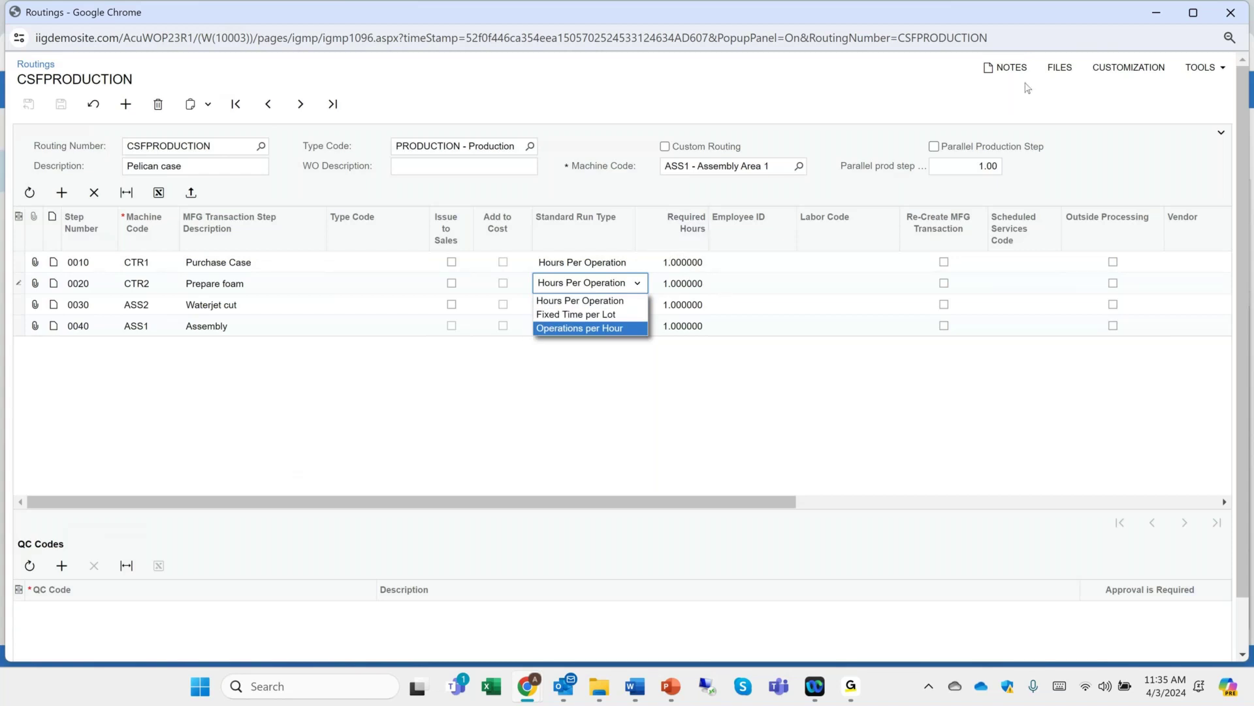
pyautogui.click(1235, 13)
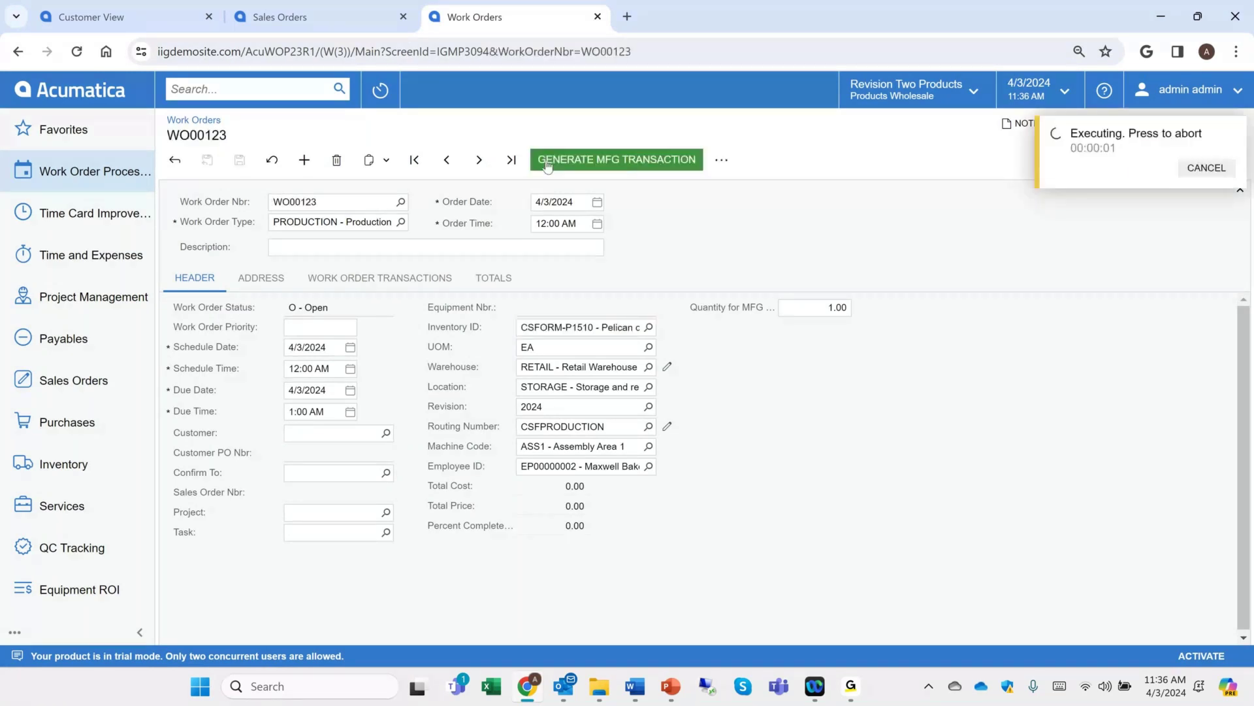
# Step: View the transactions of work order WO00123 and examine the item details of MFG transactions 0010 and 0020
pyautogui.click(404, 276)
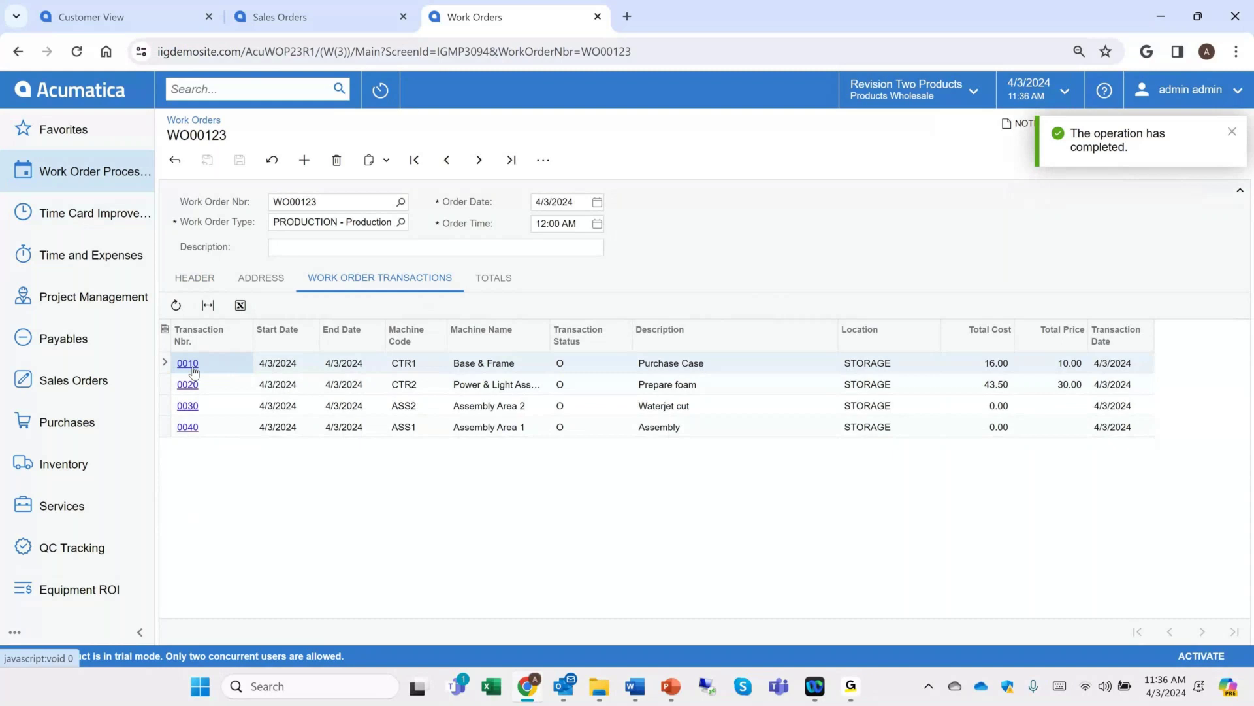
pyautogui.click(188, 364)
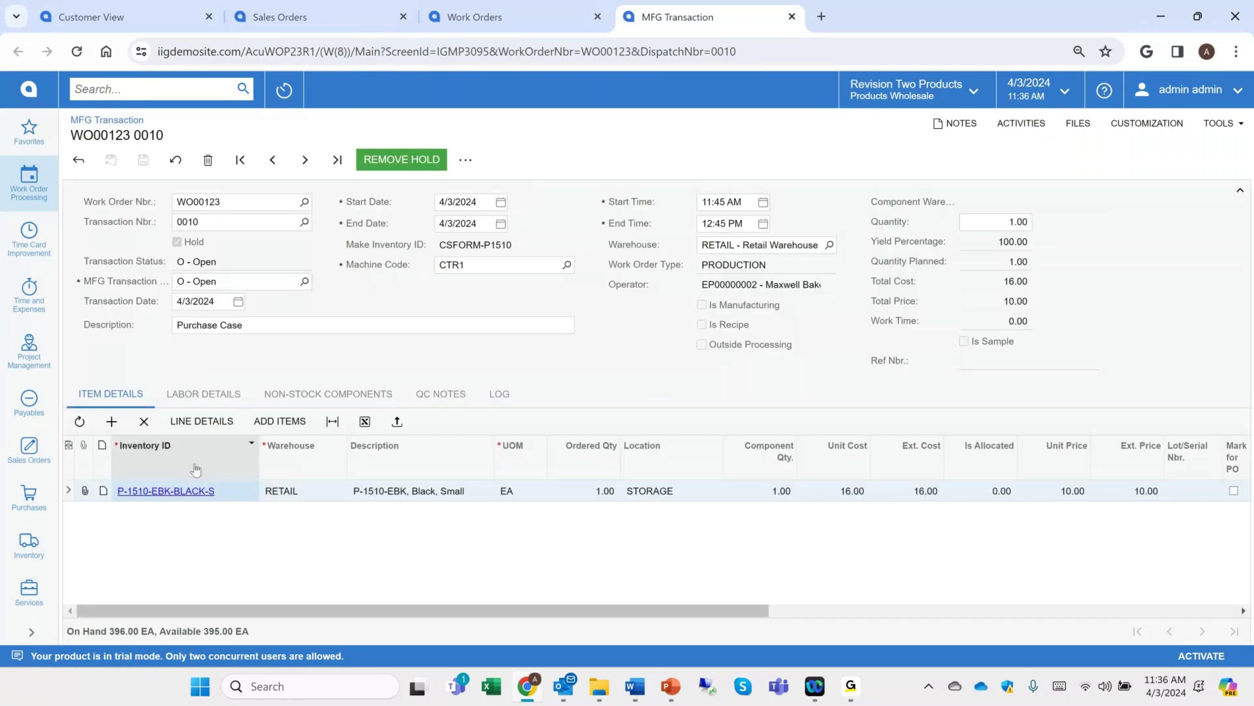
pyautogui.click(305, 161)
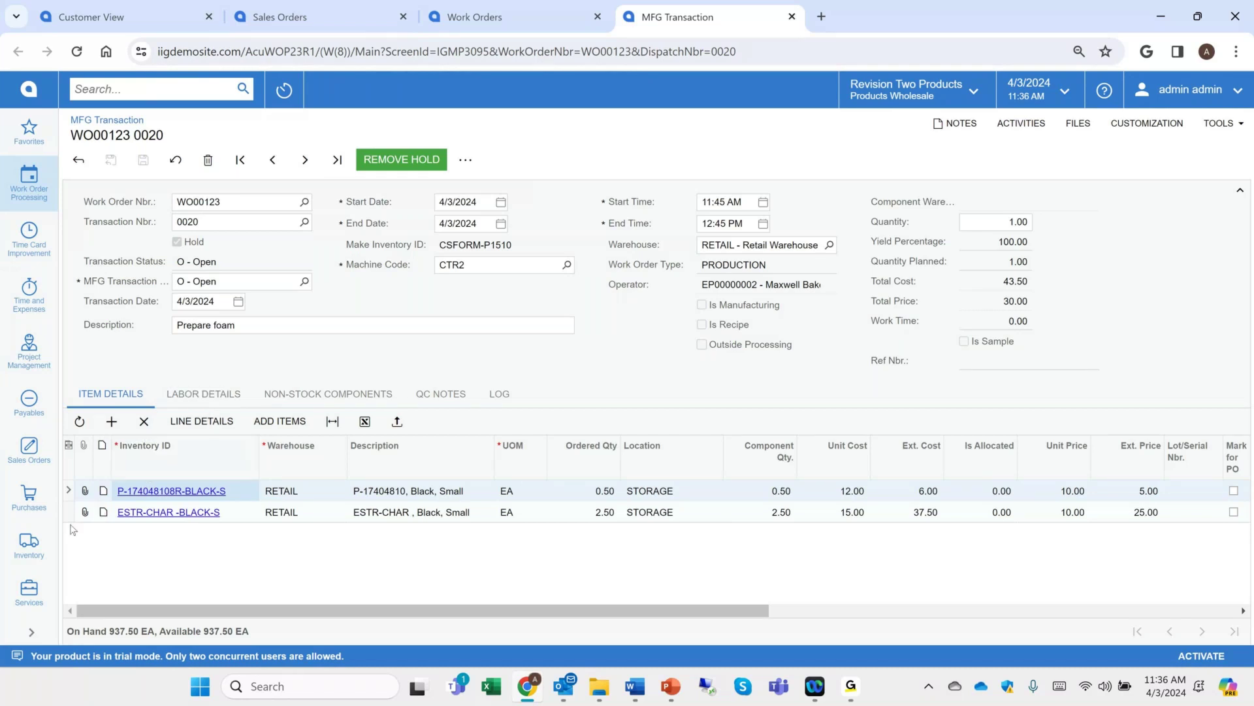
# Step: Open the kit specification for CSFORM-P1510 from the CS FORM view of the Kit Specifications list
pyautogui.click(31, 551)
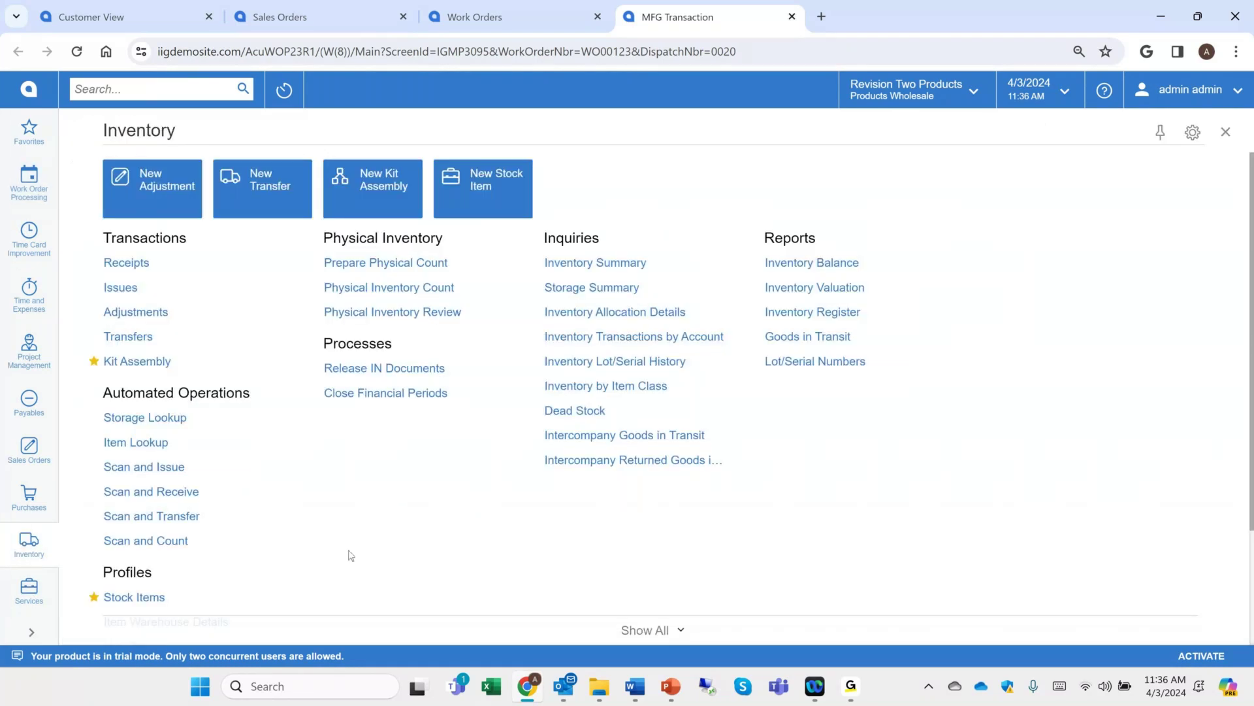
pyautogui.scroll(-2, 151, 555)
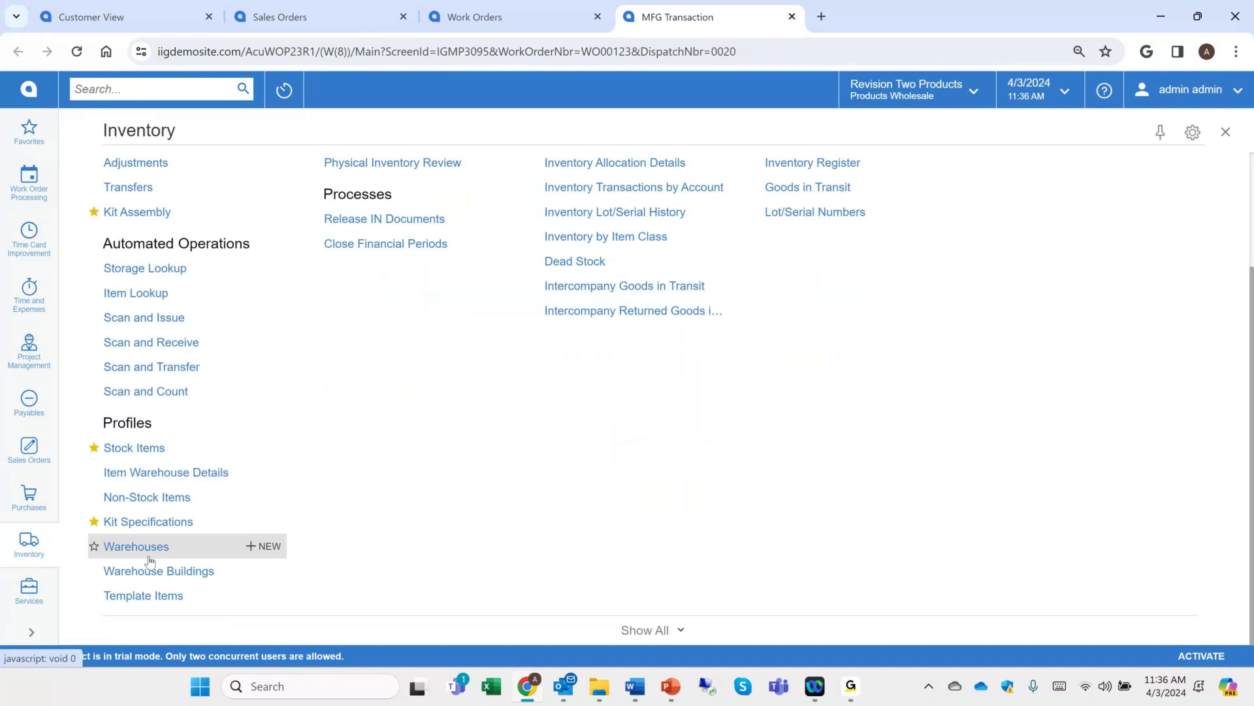
pyautogui.click(147, 523)
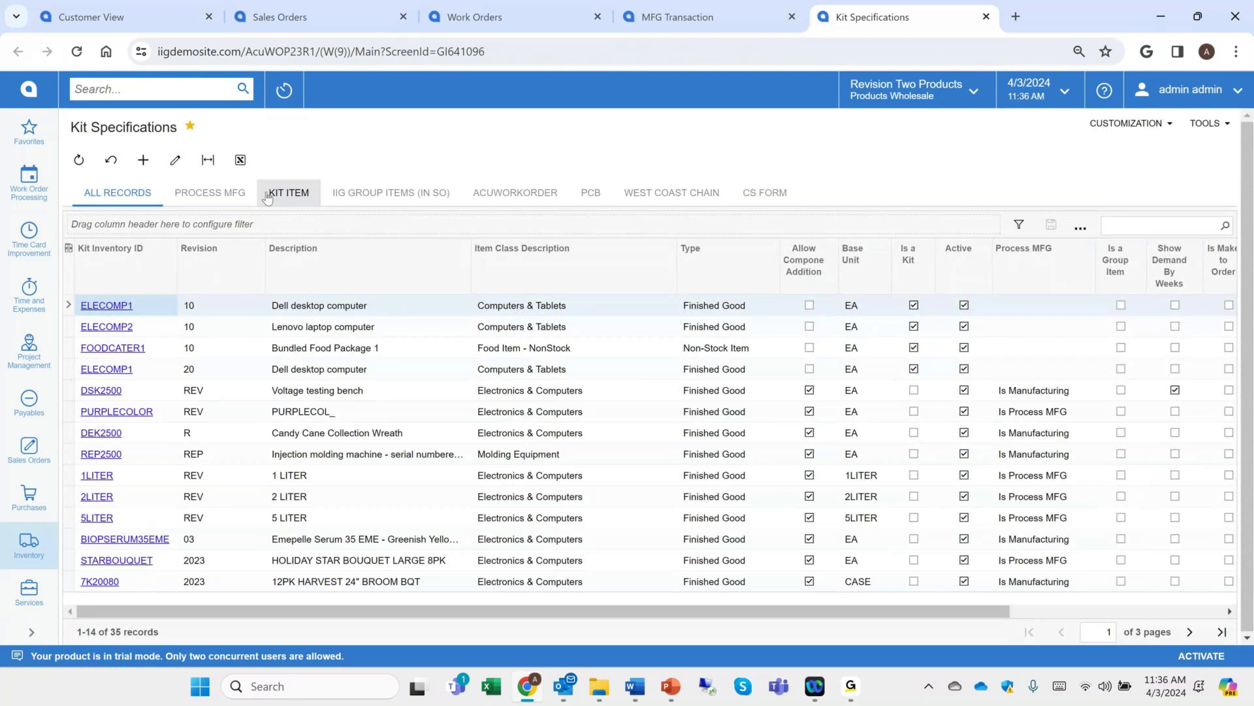
pyautogui.click(755, 192)
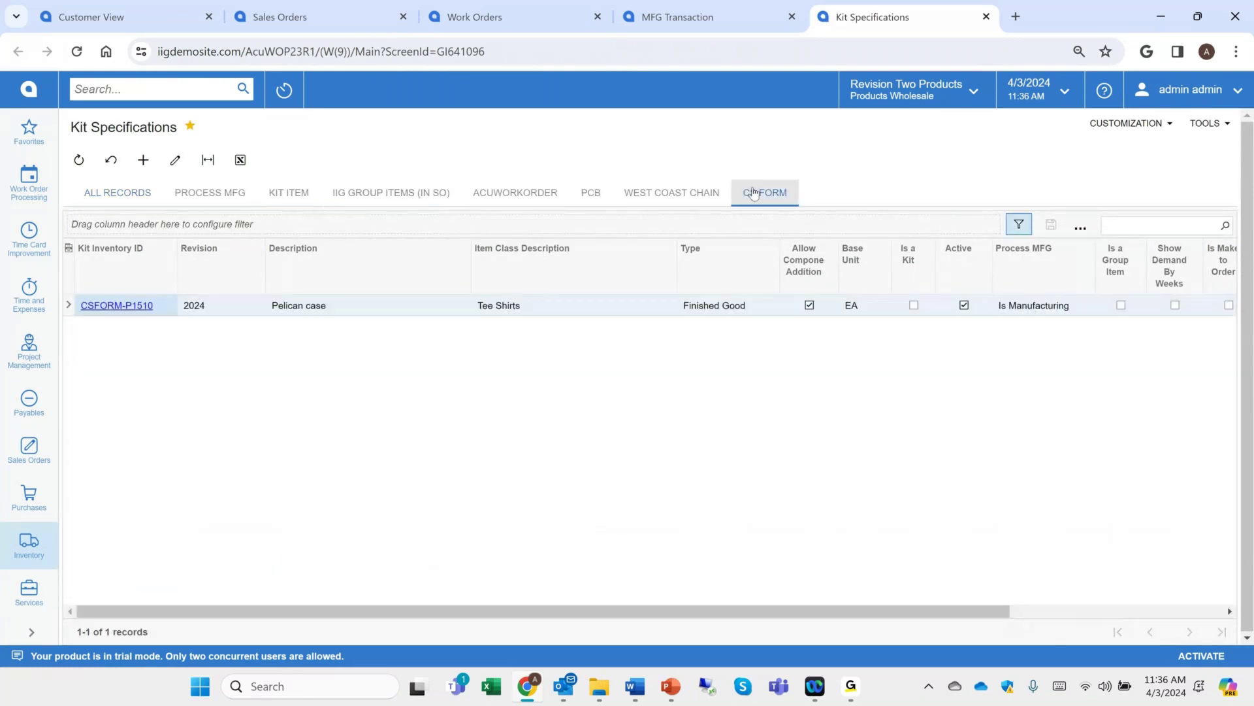
pyautogui.click(112, 305)
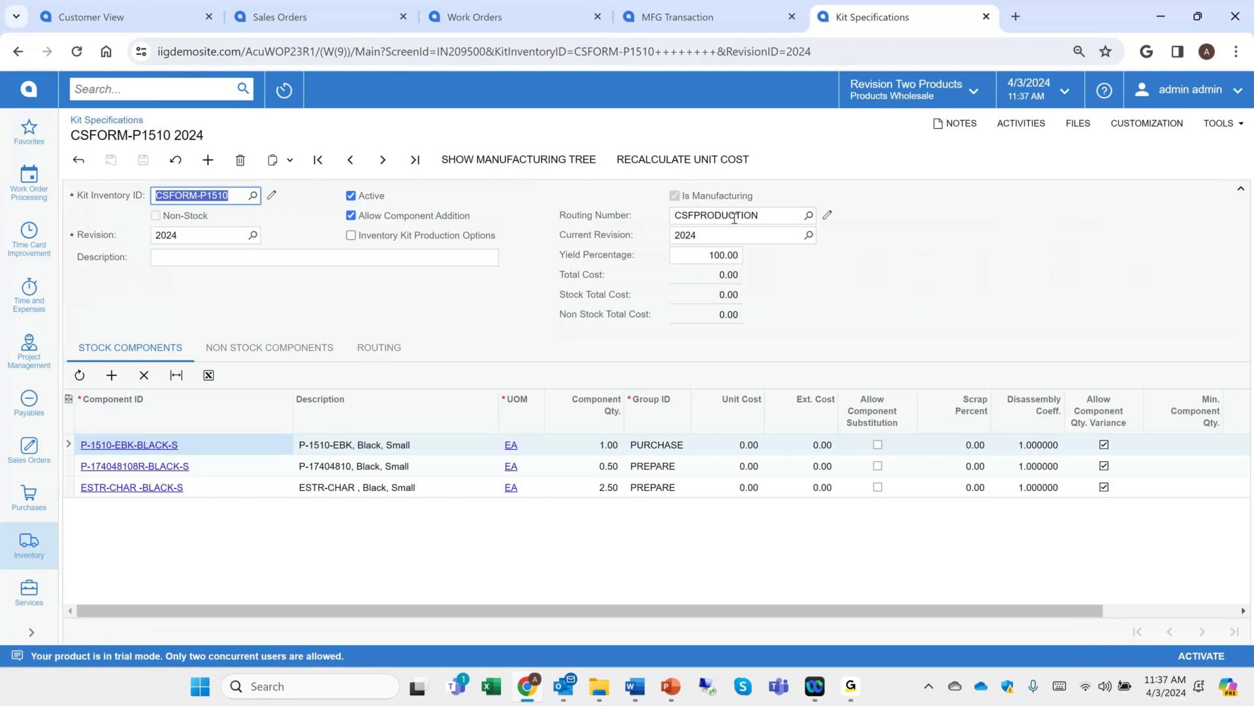
# Step: Compare the kit's routing steps with the group IDs assigned to its stock components
pyautogui.click(391, 347)
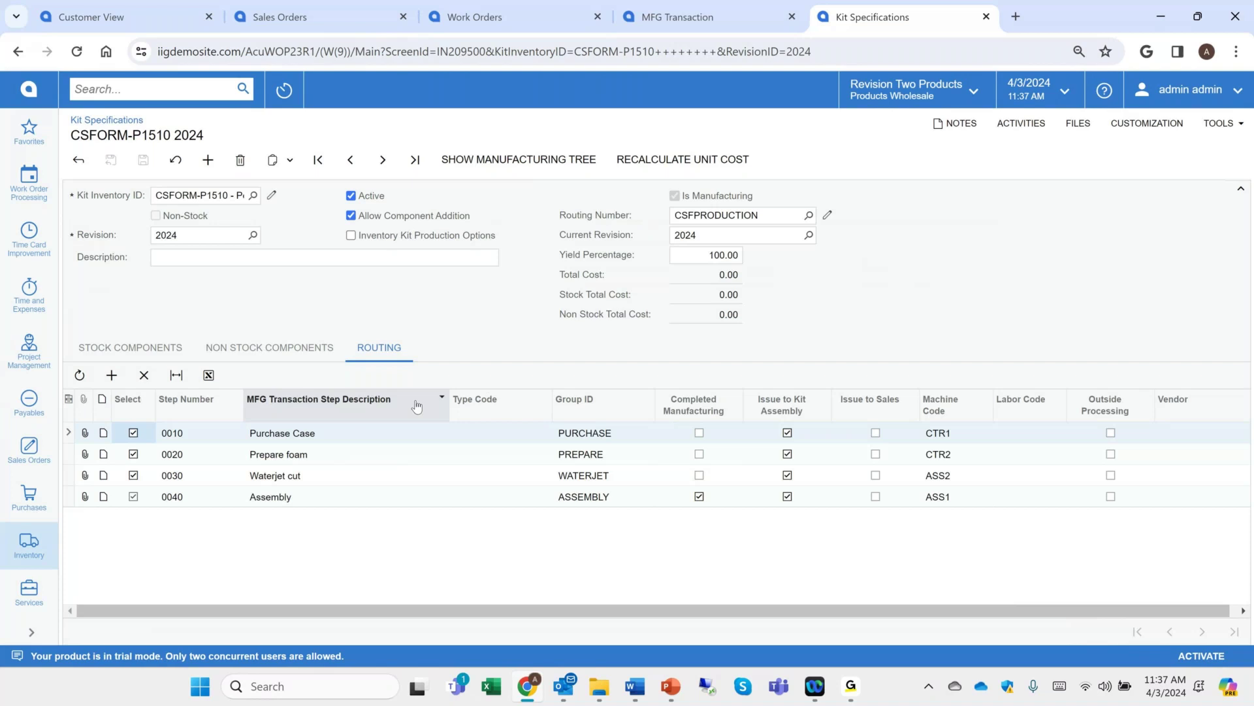
pyautogui.click(161, 356)
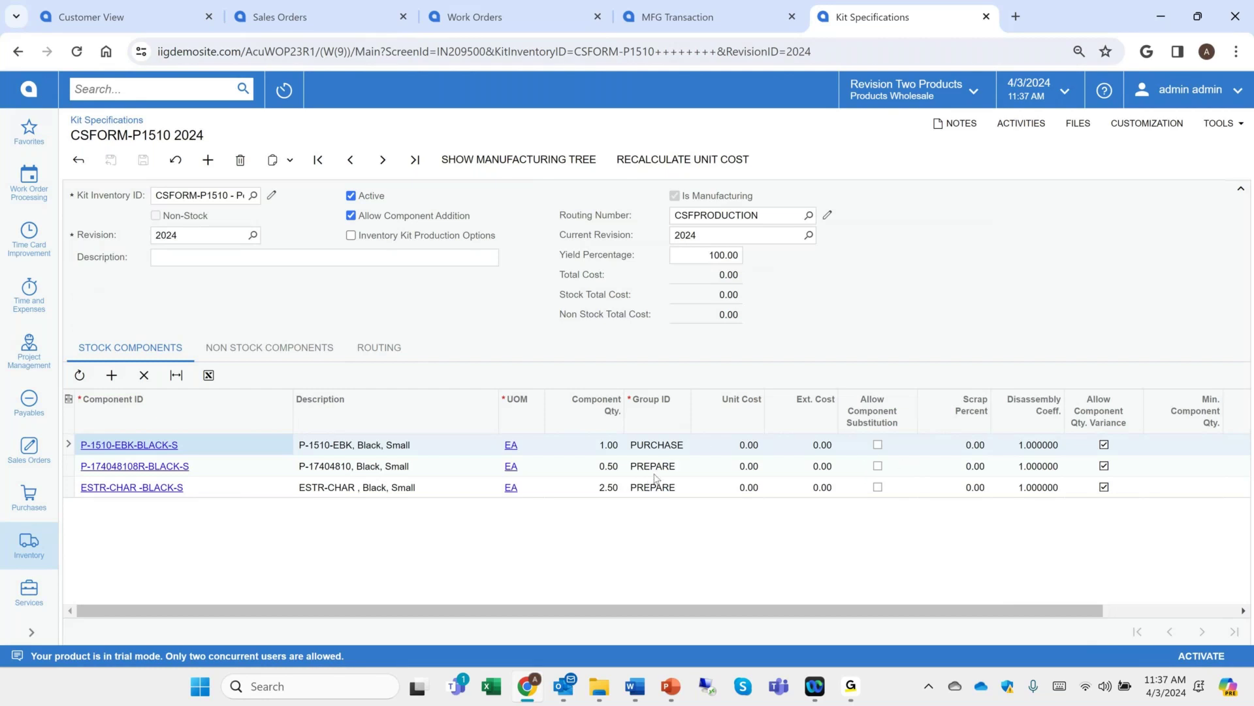
pyautogui.click(657, 451)
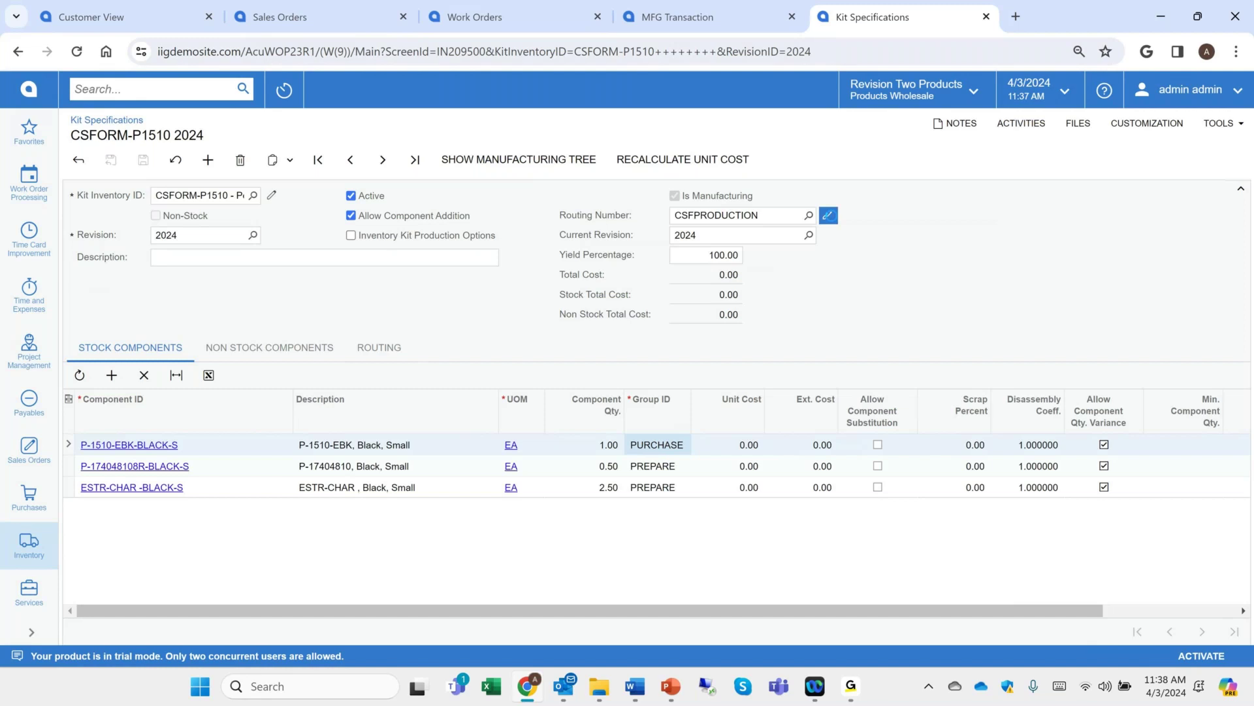
# Step: Examine the Group ID and other remaining columns of the kit's CSFPRODUCTION routing and return to the kit specification
pyautogui.click(828, 215)
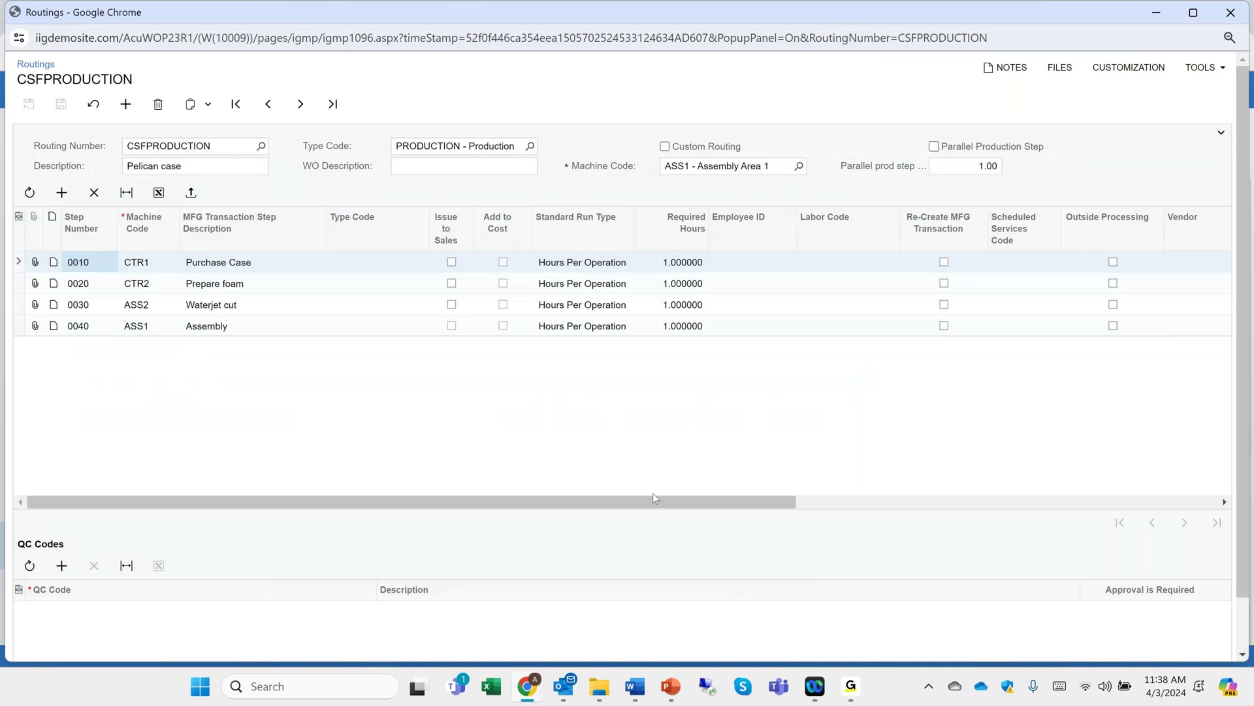
pyautogui.moveTo(659, 505); pyautogui.dragTo(1039, 500)
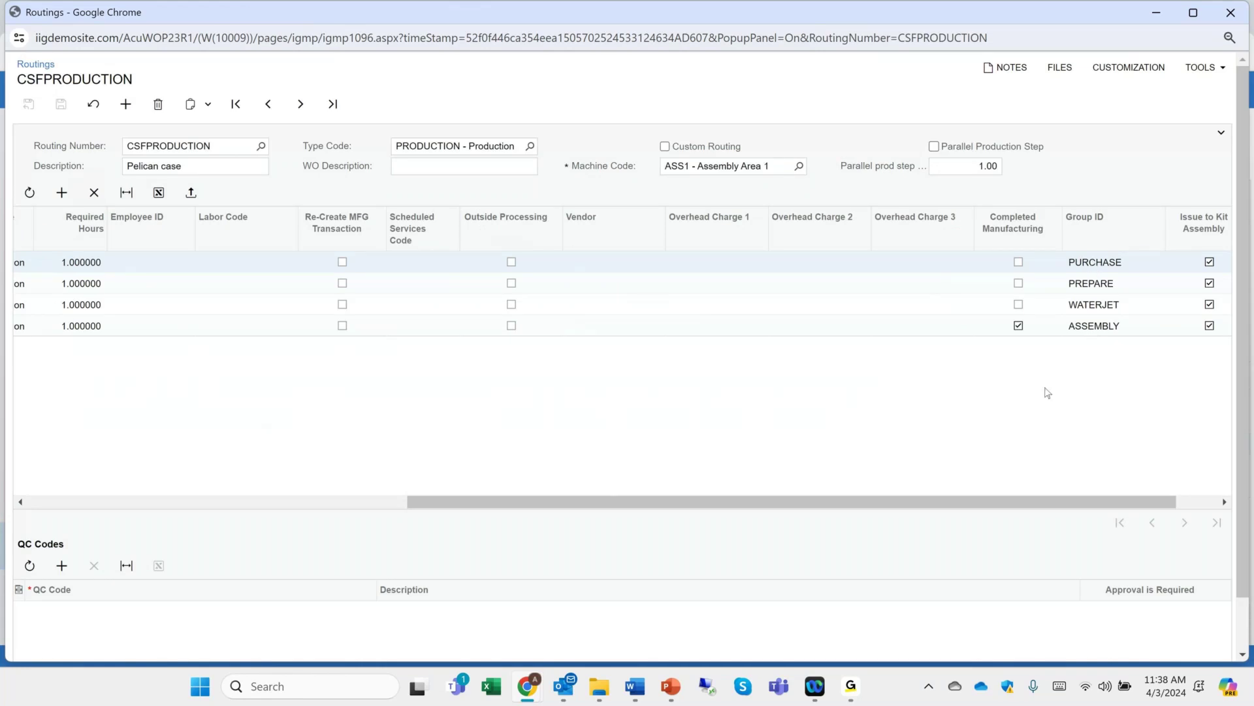
pyautogui.moveTo(1006, 500); pyautogui.dragTo(378, 471)
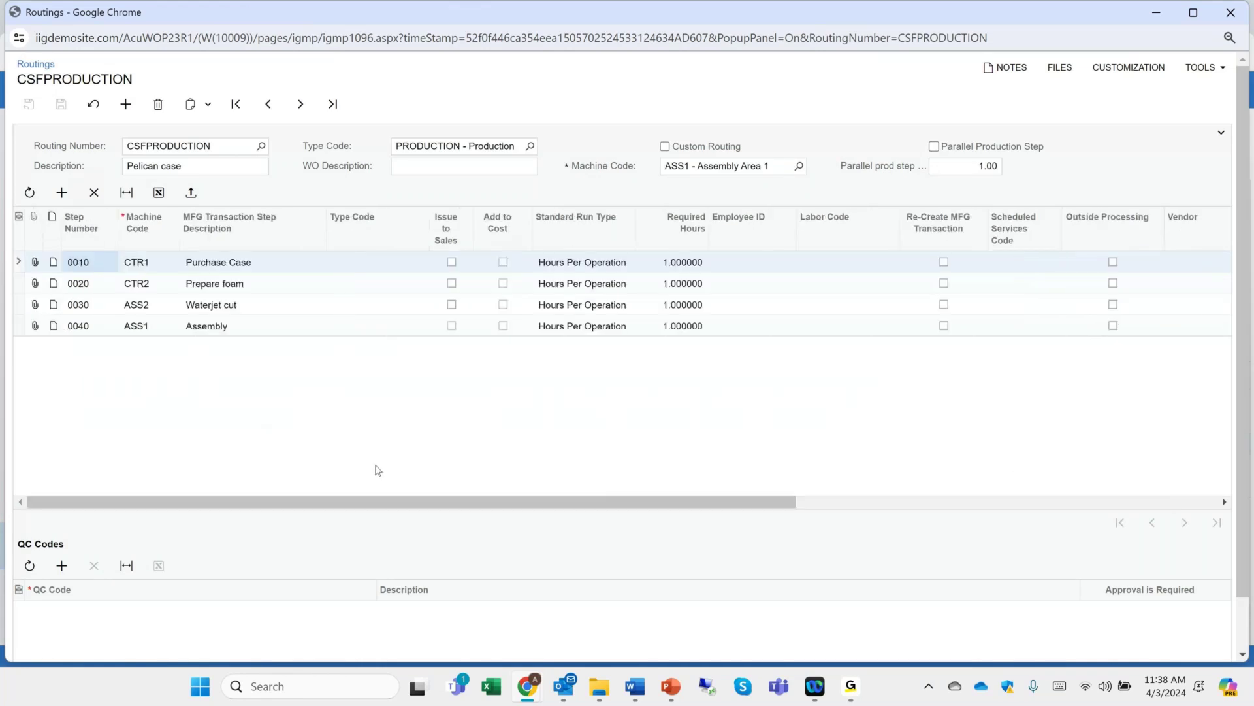
pyautogui.click(1232, 12)
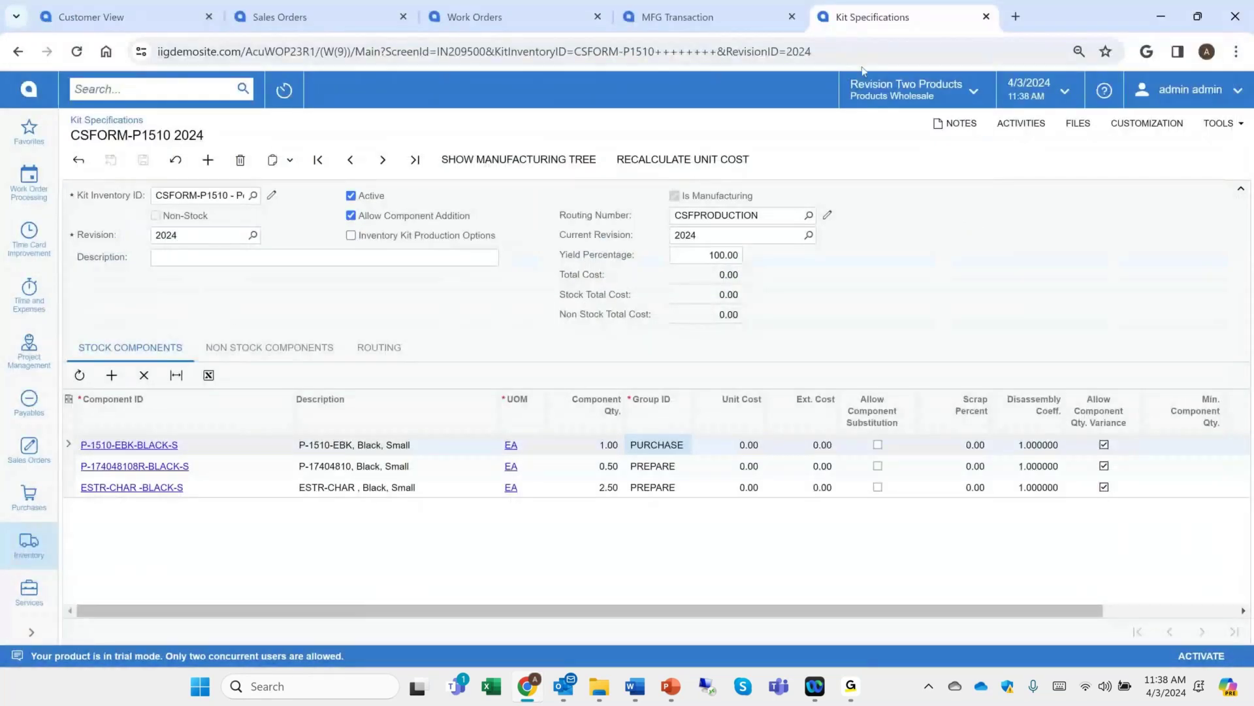
# Step: Examine the purchasing and QC columns of MFG transaction WO00123 0010 and open its stock item P-1510-EBK-BLACK-S
pyautogui.click(695, 20)
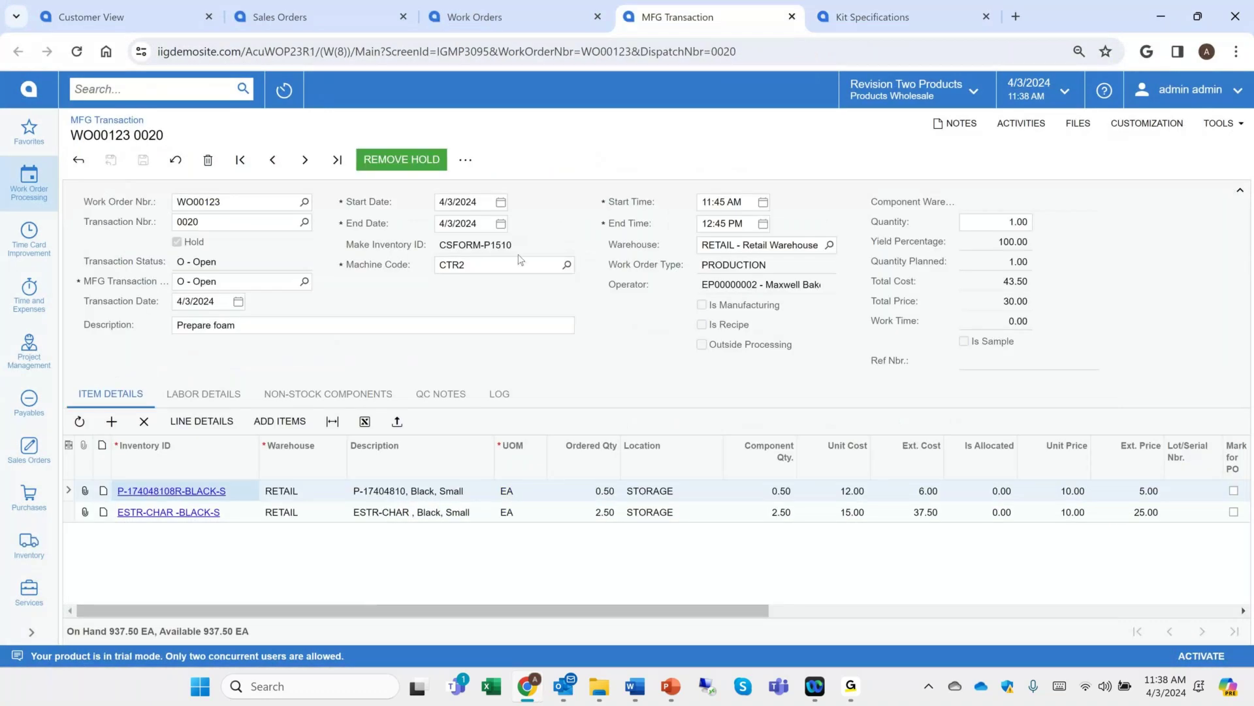
pyautogui.click(281, 157)
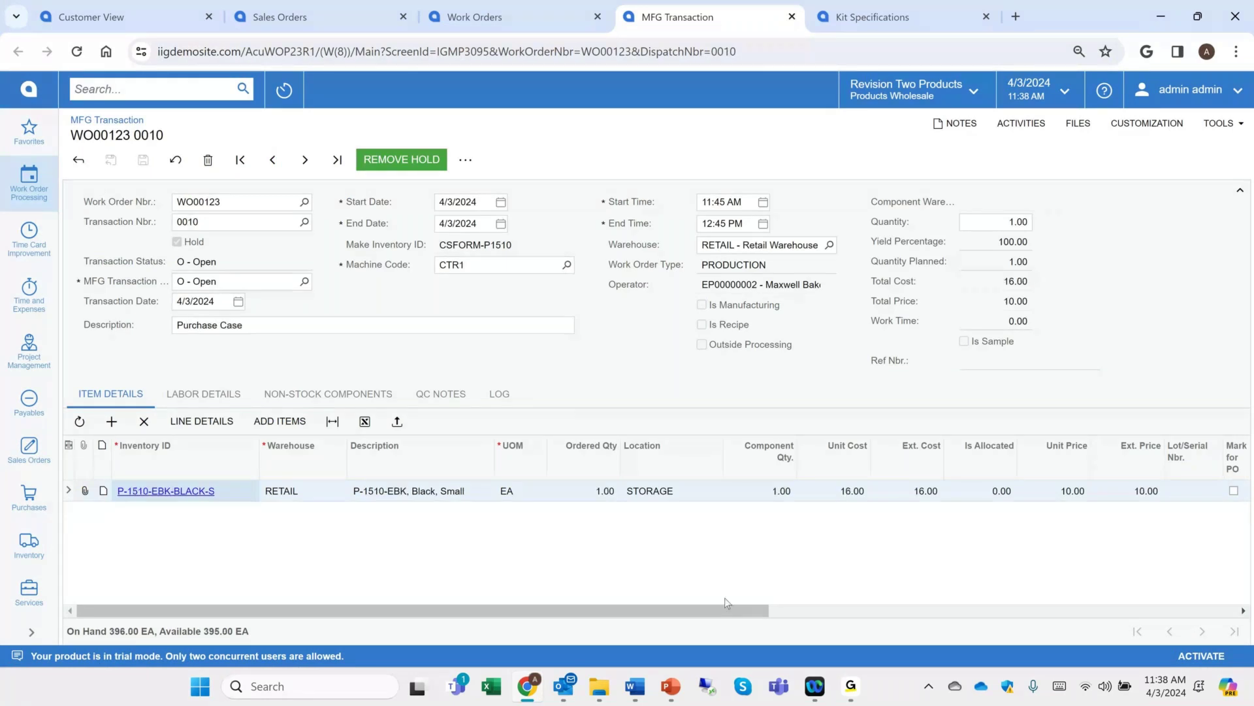
pyautogui.moveTo(736, 616); pyautogui.dragTo(1062, 616)
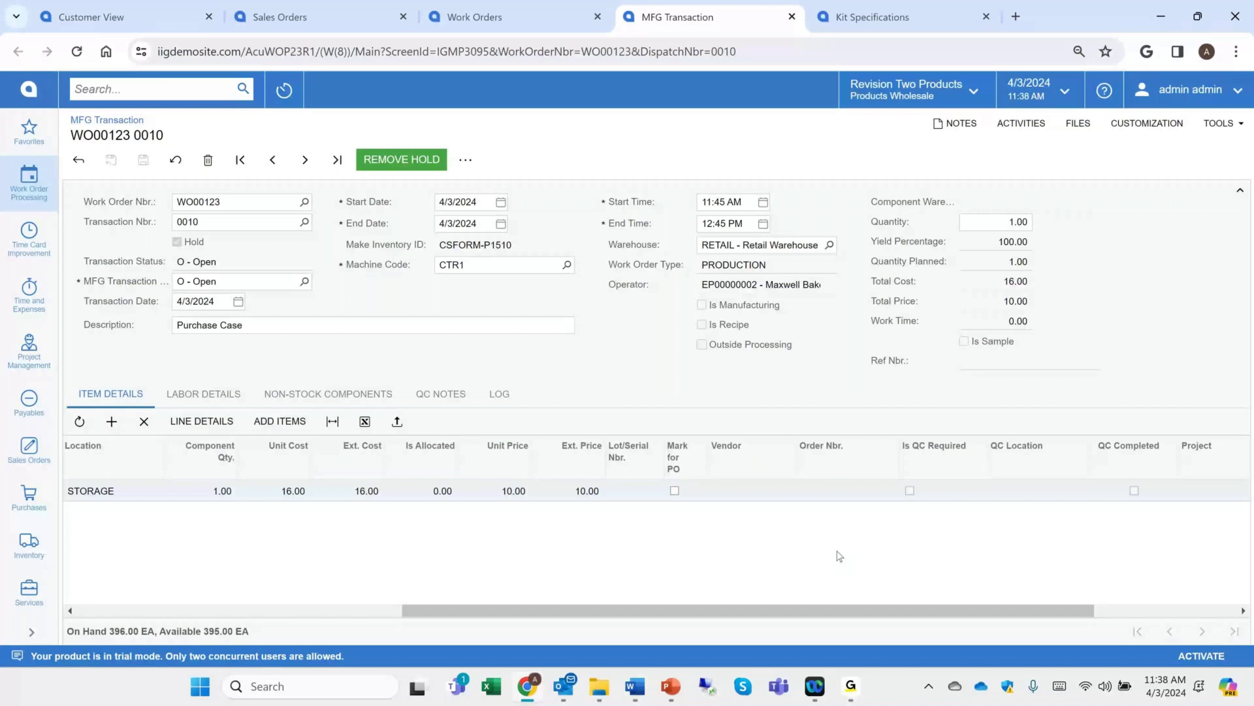
pyautogui.hscroll(-10, 219, 528)
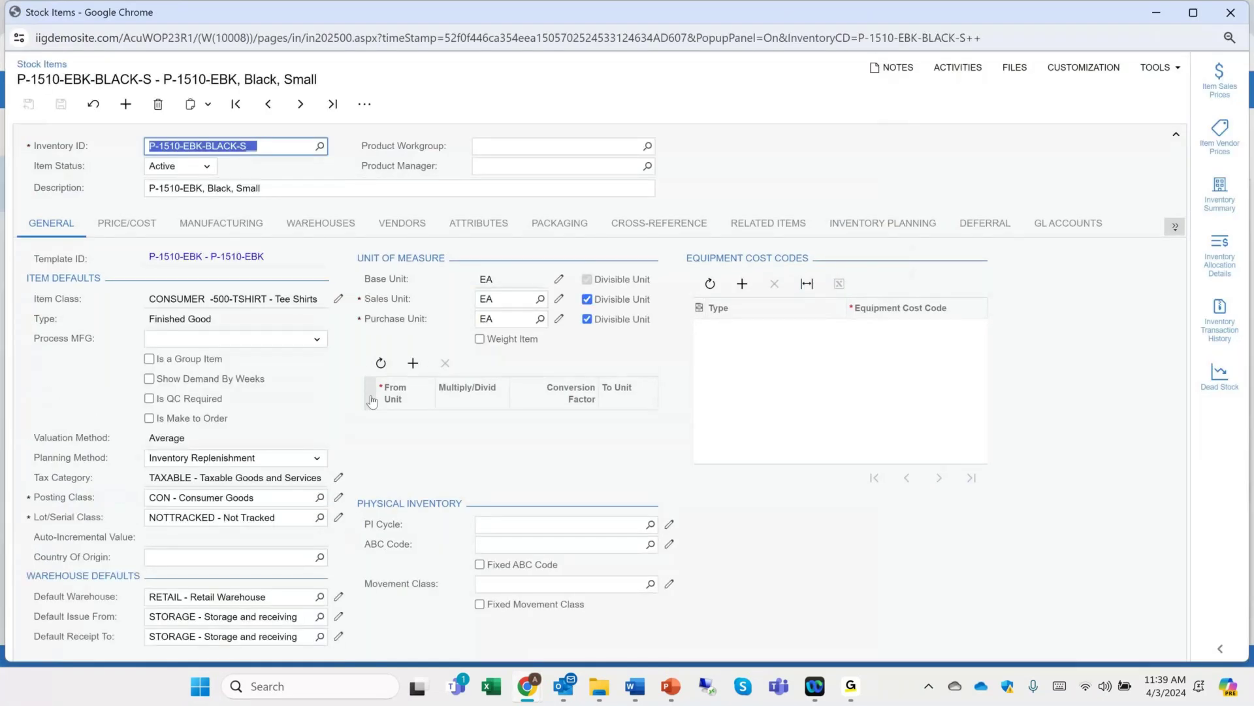
# Step: Mark stock item P-1510-EBK-BLACK-S as QC required and add a QC code line with the MFG application
pyautogui.click(149, 399)
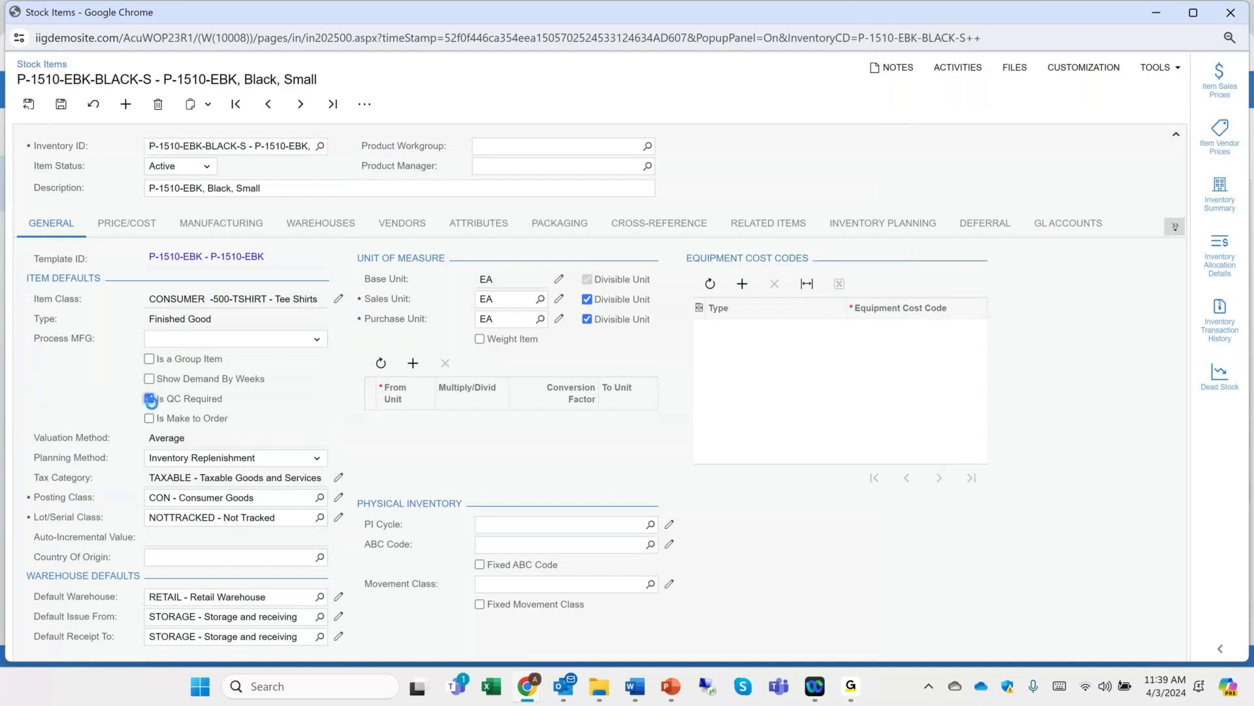
pyautogui.click(1178, 228)
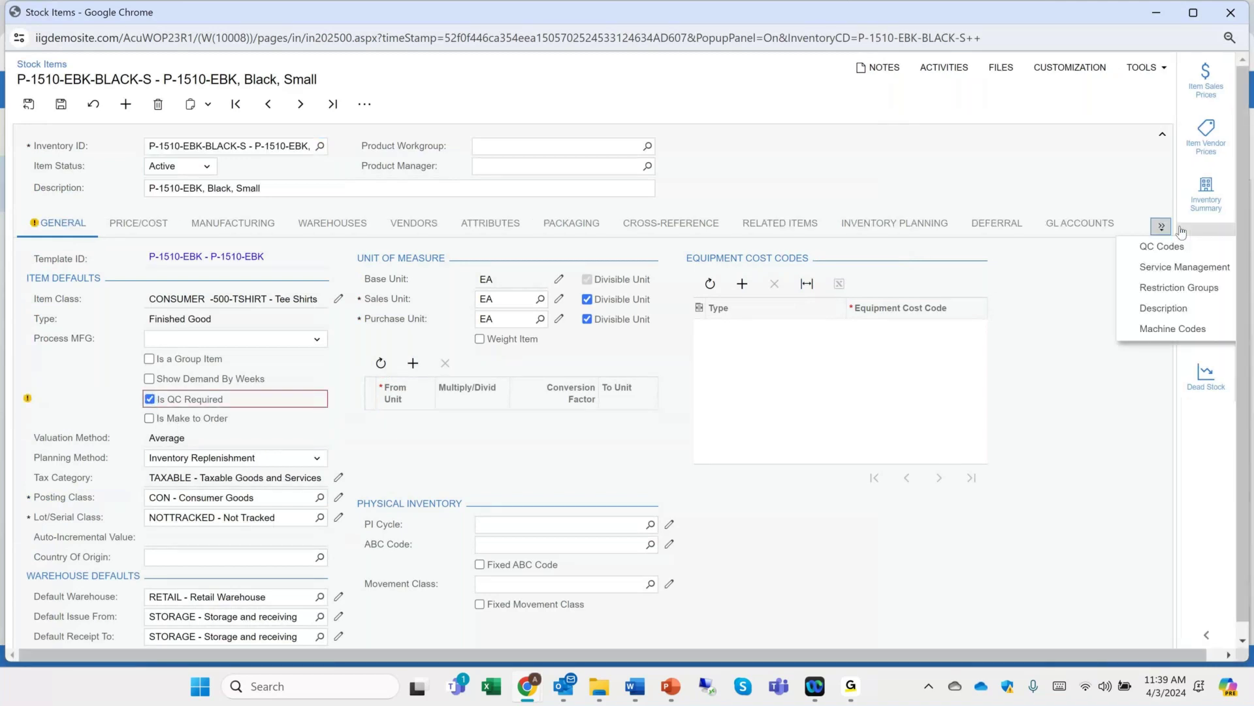
pyautogui.click(1162, 246)
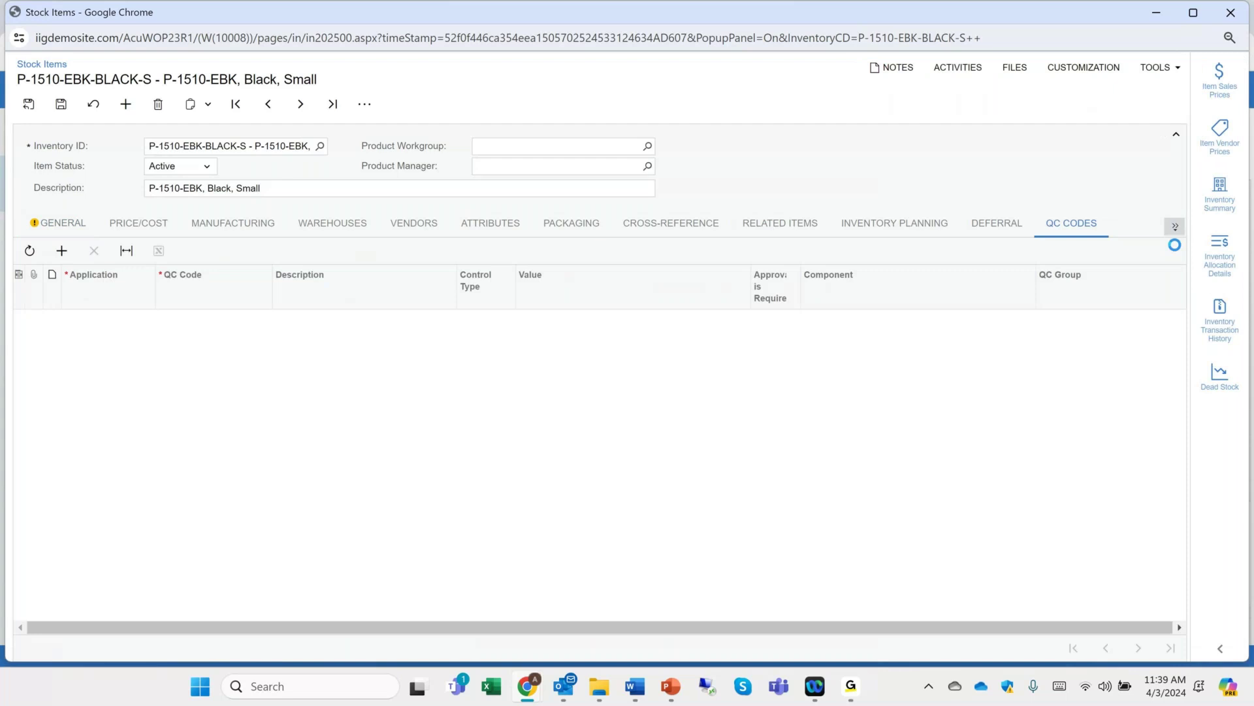
pyautogui.click(61, 250)
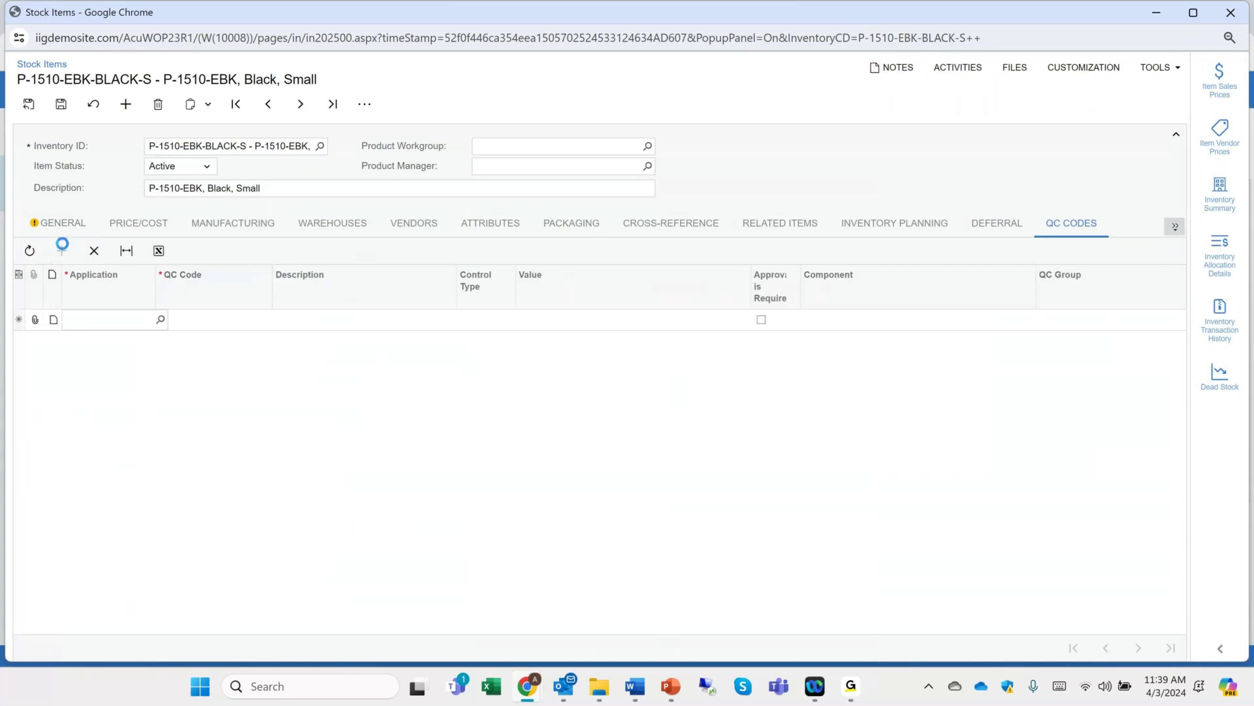
pyautogui.click(160, 319)
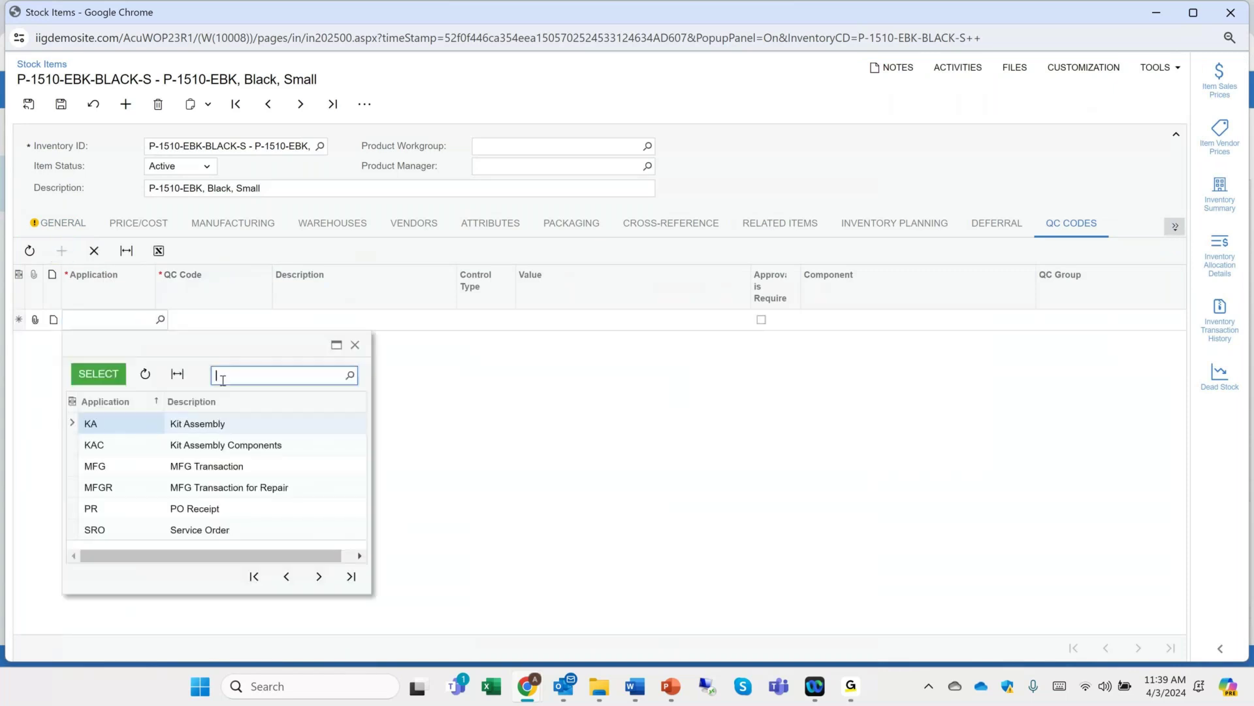
pyautogui.click(268, 469)
pyautogui.doubleClick(267, 468)
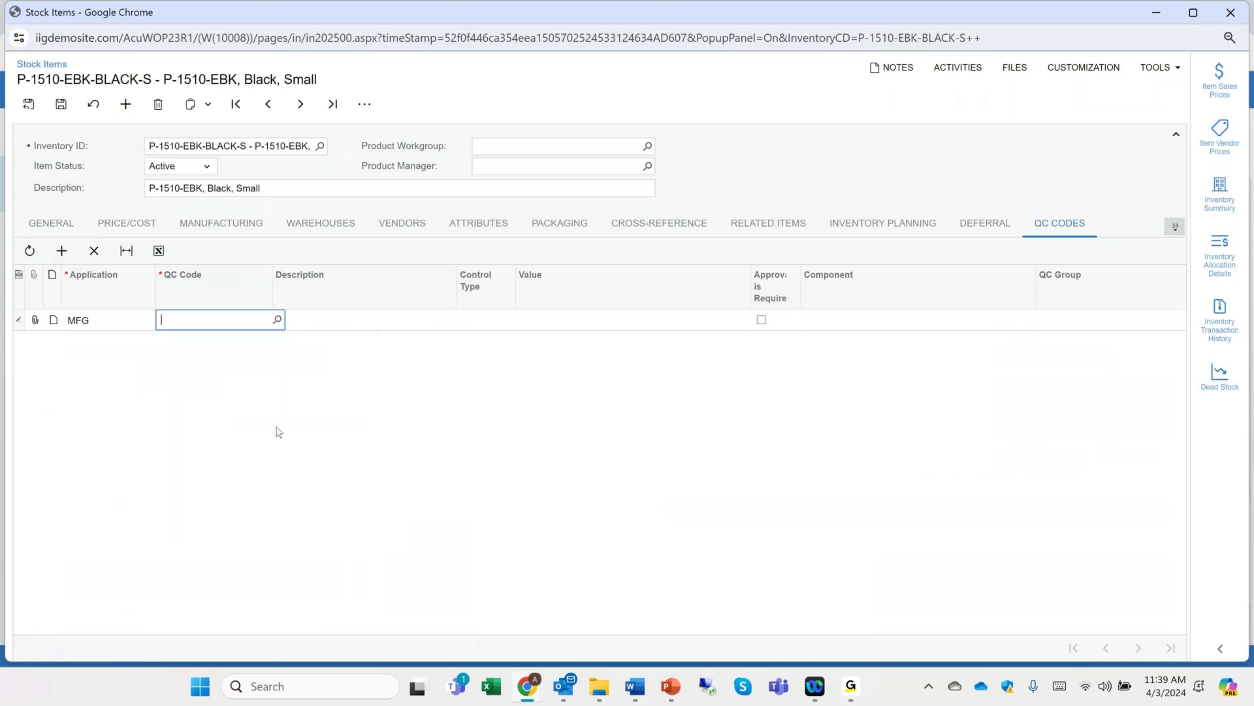
# Step: Assign the FLOW (Flow Test) QC code to the new MFG line of the stock item
pyautogui.click(277, 318)
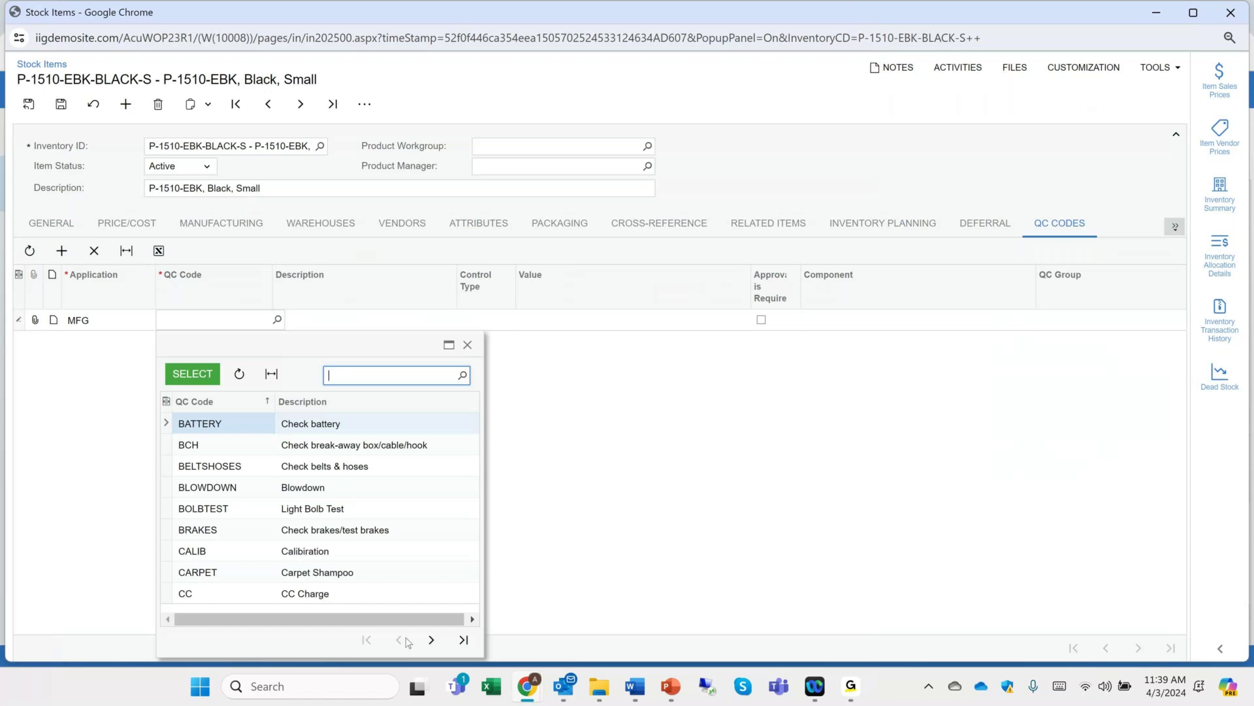
pyautogui.click(431, 640)
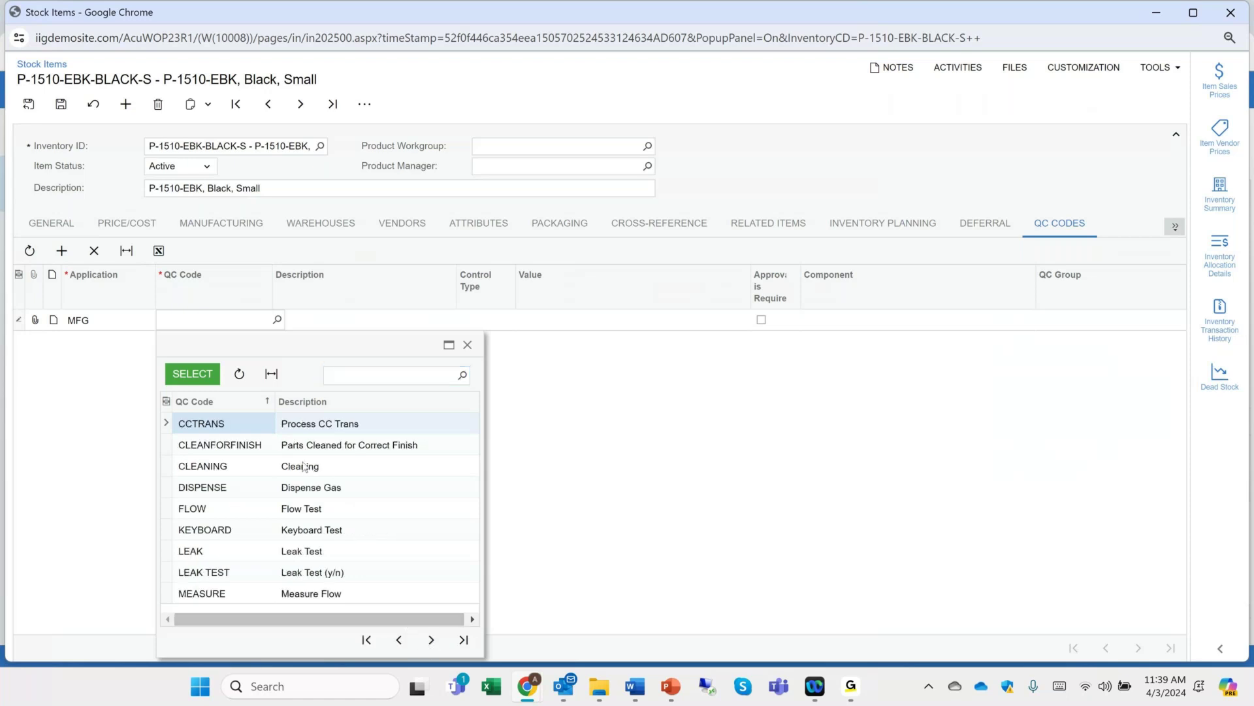
pyautogui.click(314, 513)
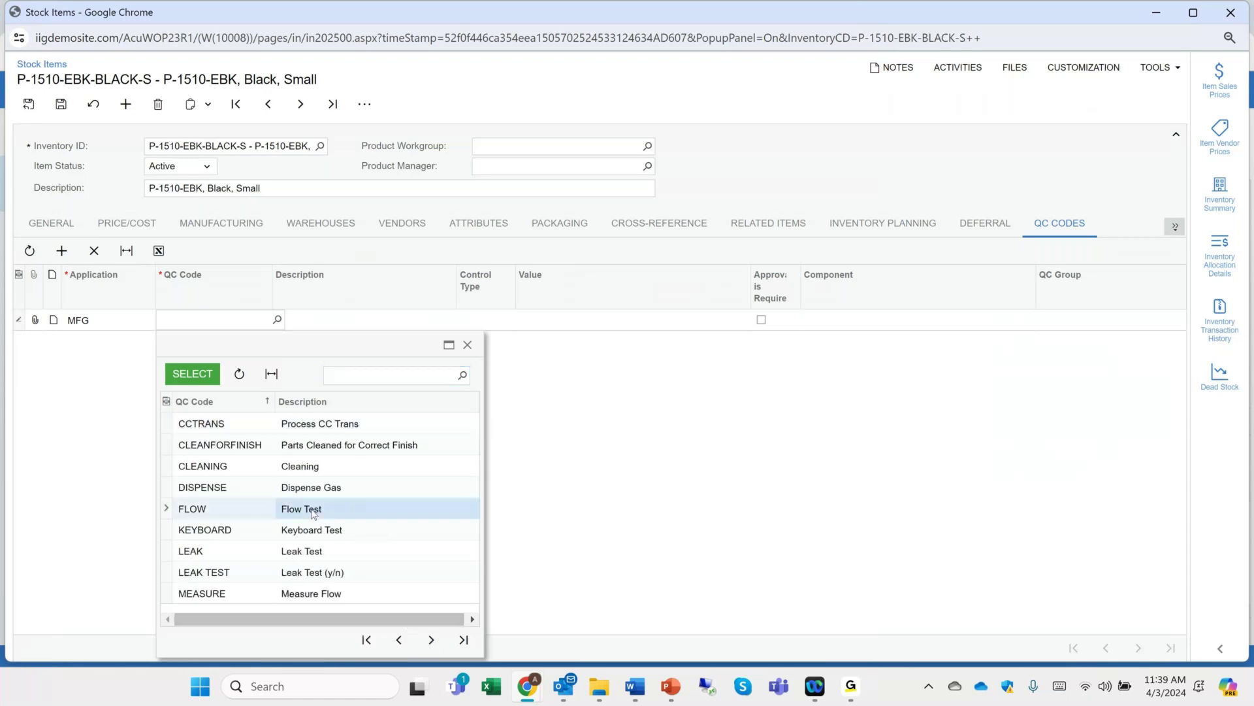
pyautogui.doubleClick(314, 513)
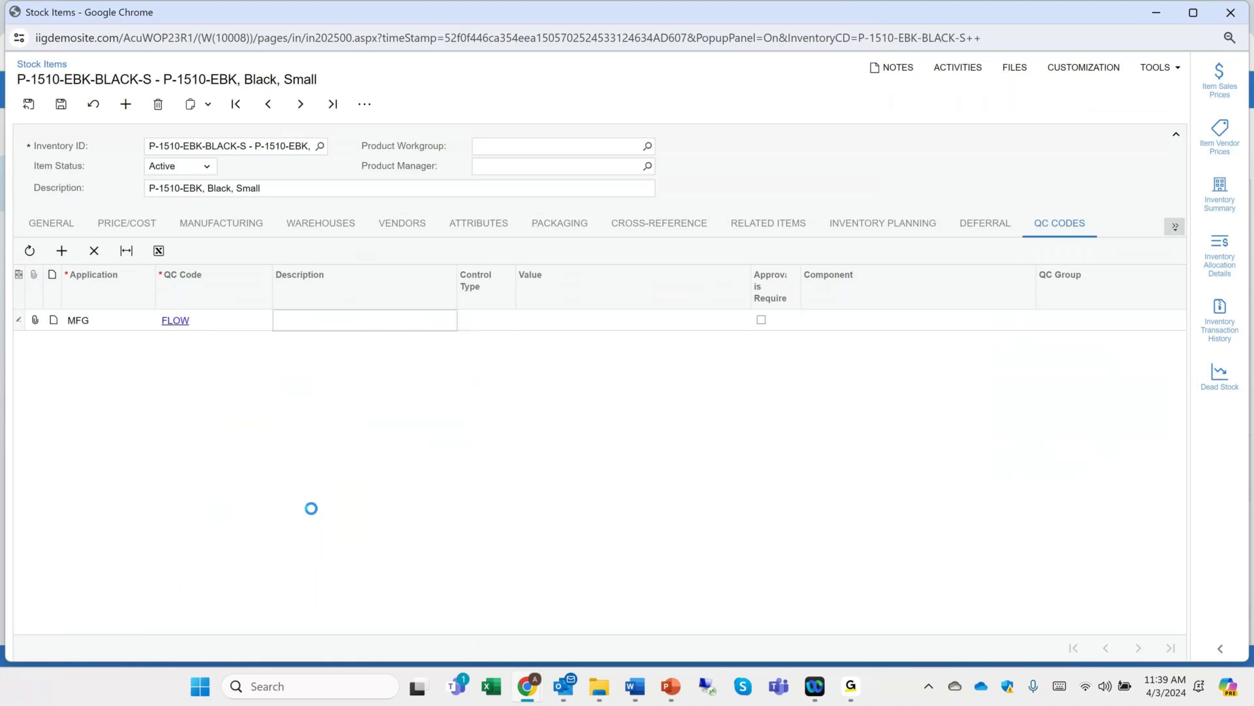
# Step: Set the FLOW line's control type to Checkbox, clear its approval requirement, save the stock item and close its window
pyautogui.click(516, 321)
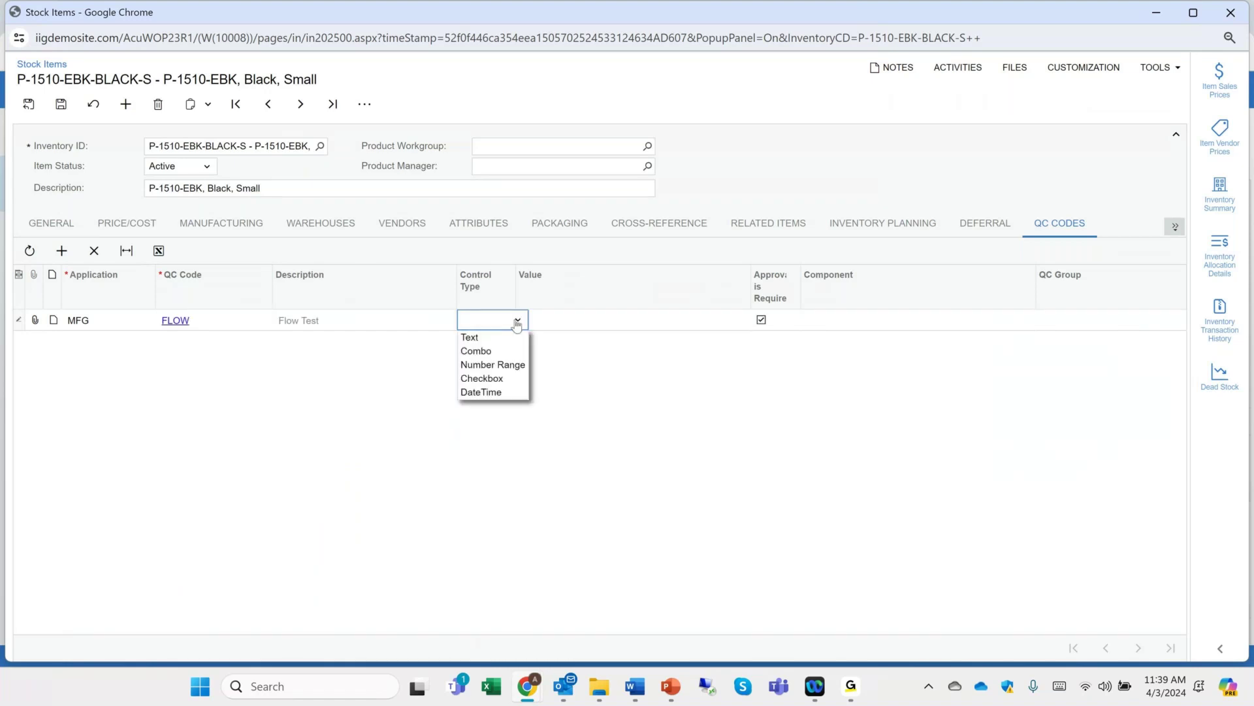
pyautogui.click(500, 379)
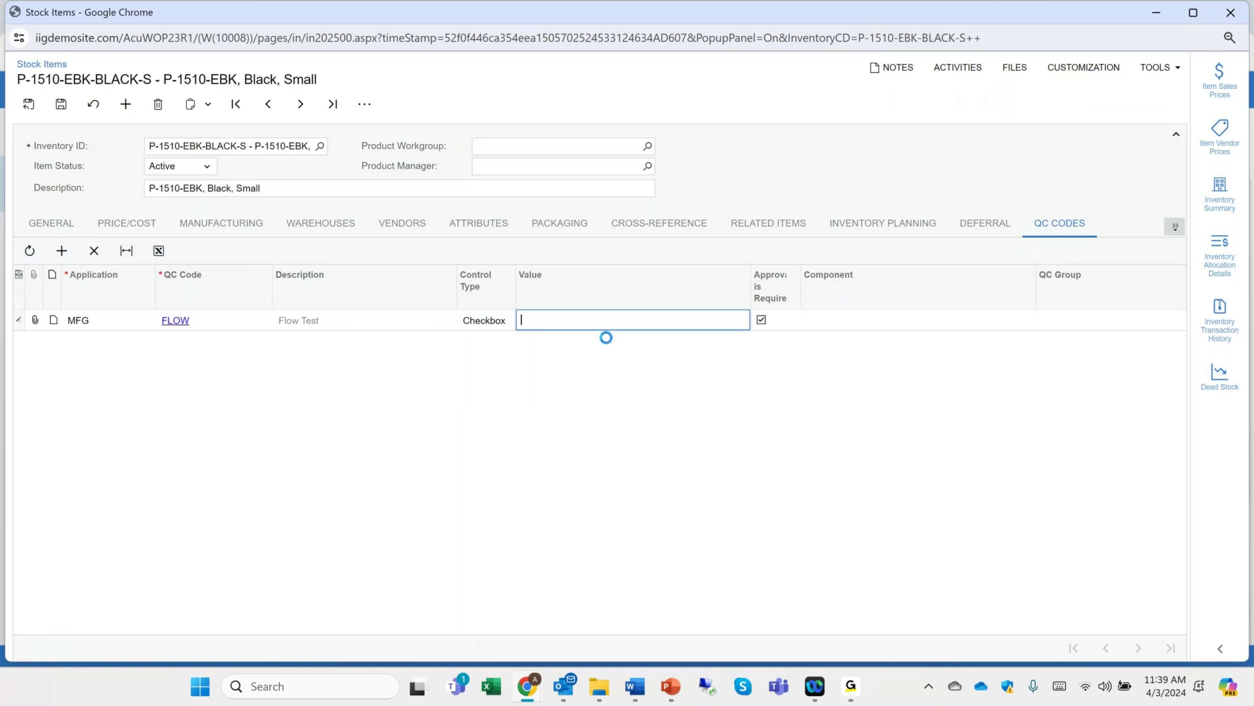
pyautogui.click(761, 319)
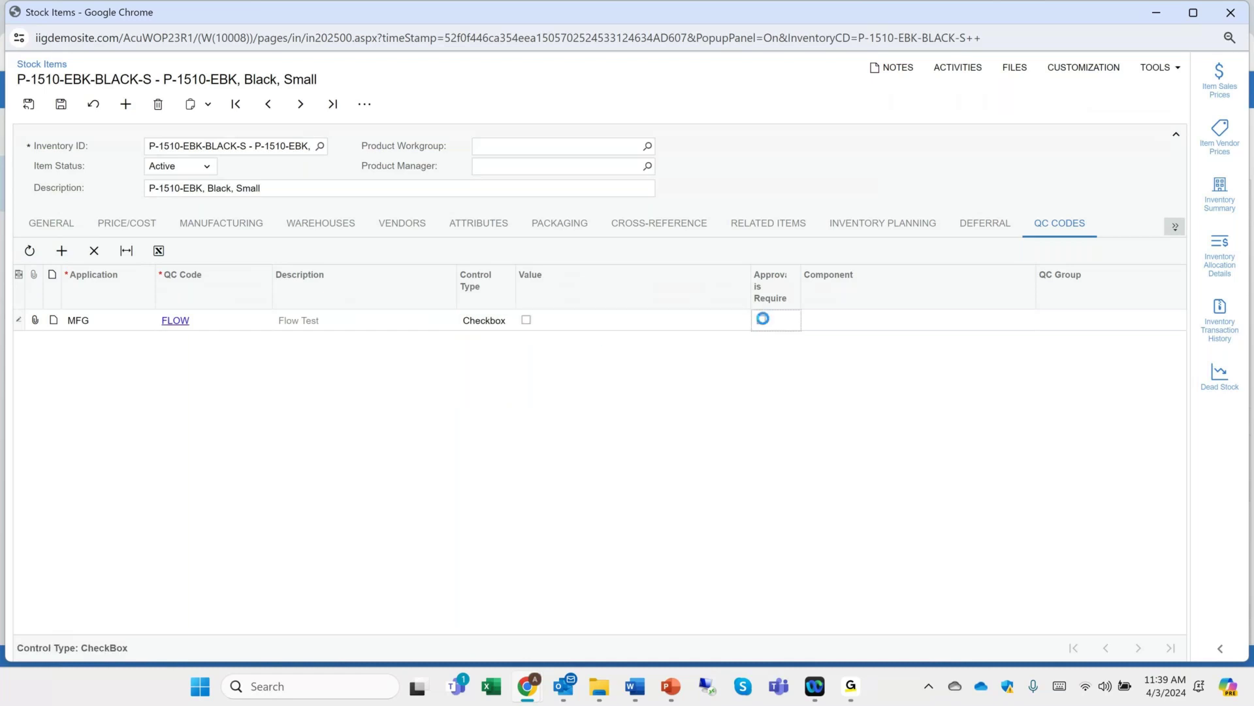
pyautogui.click(69, 107)
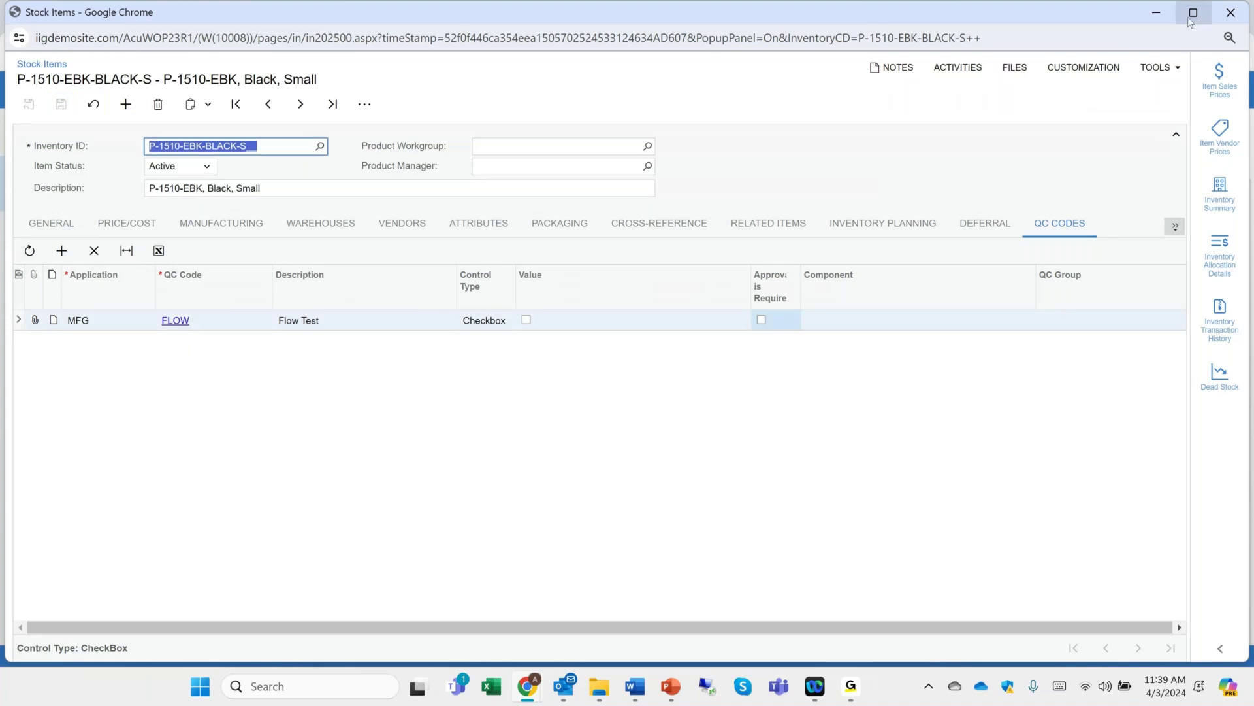
pyautogui.click(1231, 12)
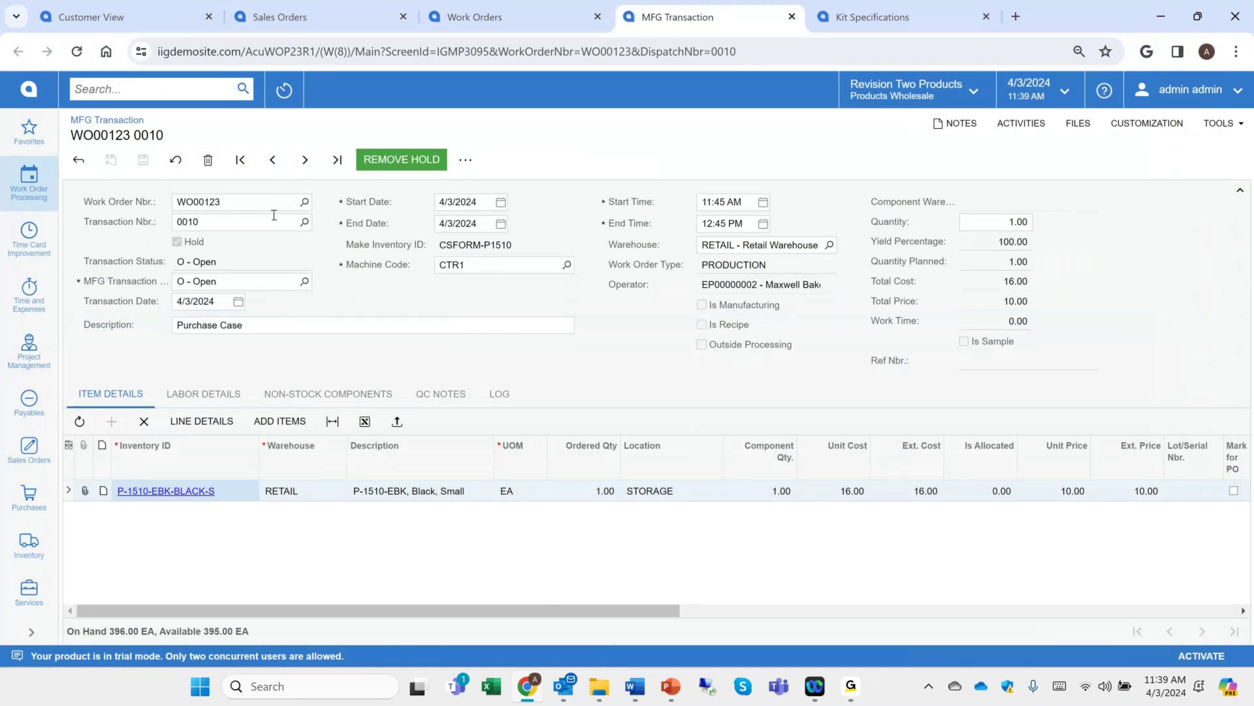
# Step: Take MFG transaction 0010 off hold, allocate its components, check its labor and non-stock components, and release it
pyautogui.click(399, 160)
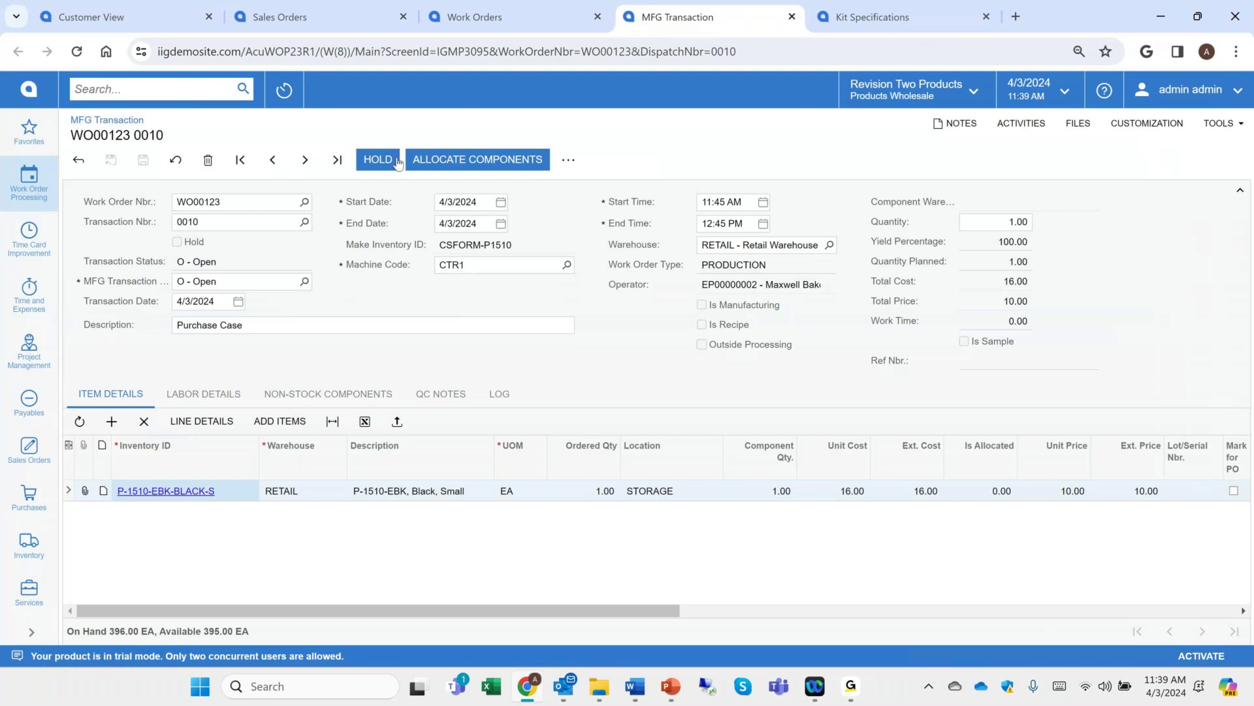
pyautogui.click(438, 169)
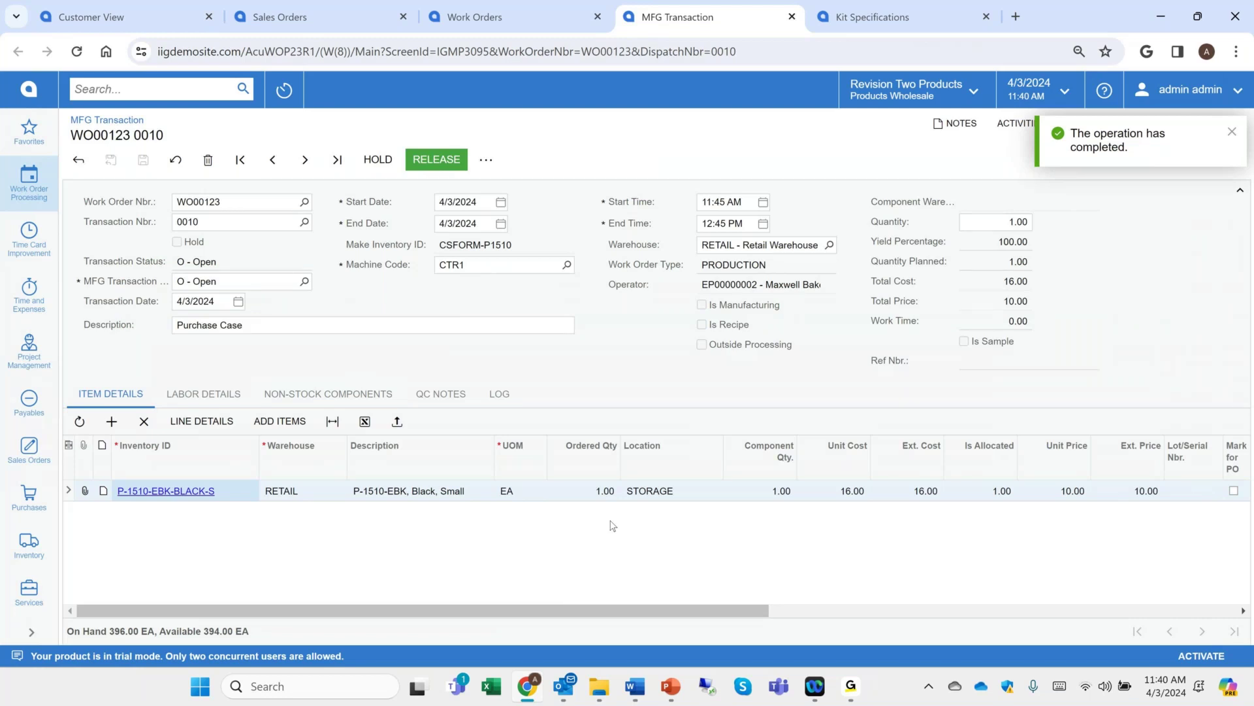
pyautogui.click(230, 396)
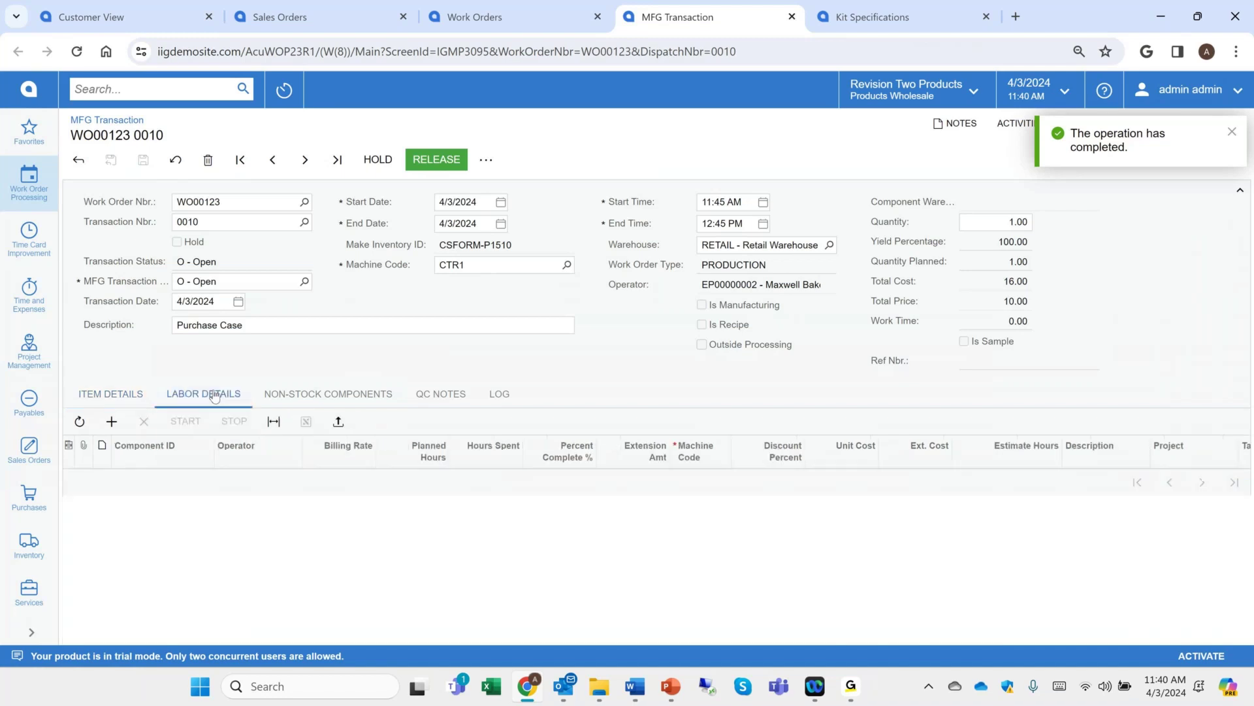
pyautogui.click(301, 394)
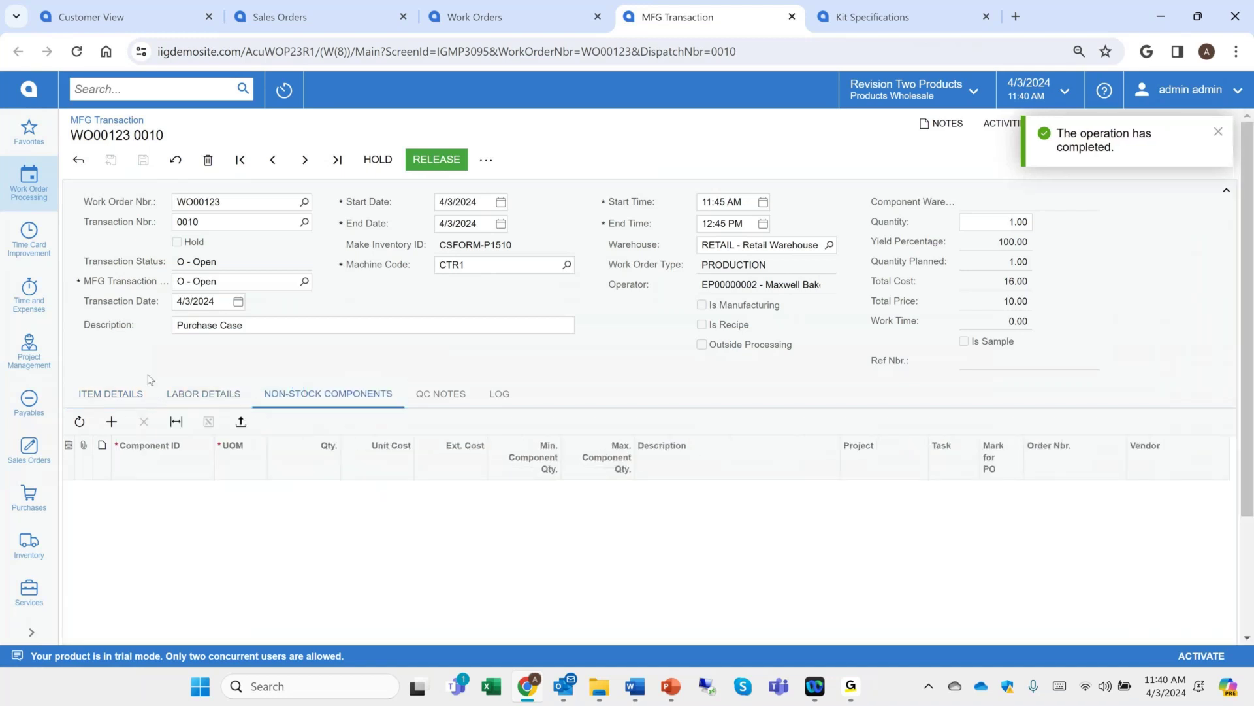
pyautogui.click(117, 396)
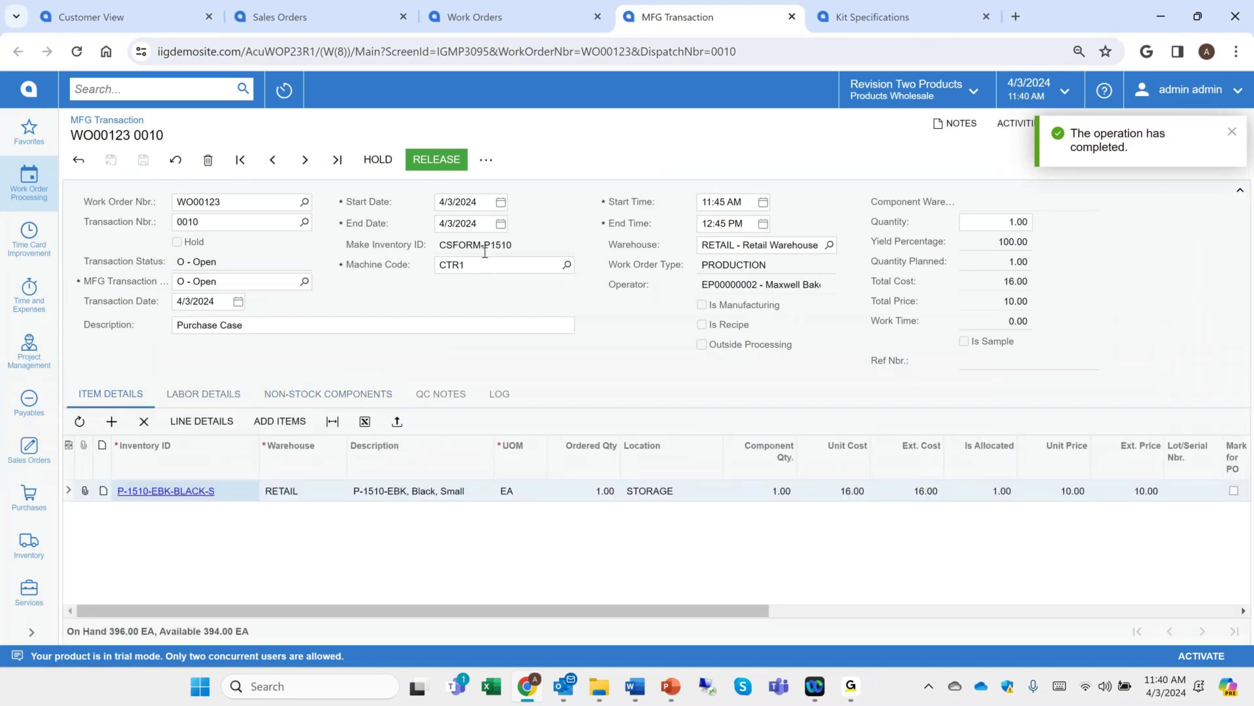
pyautogui.click(440, 172)
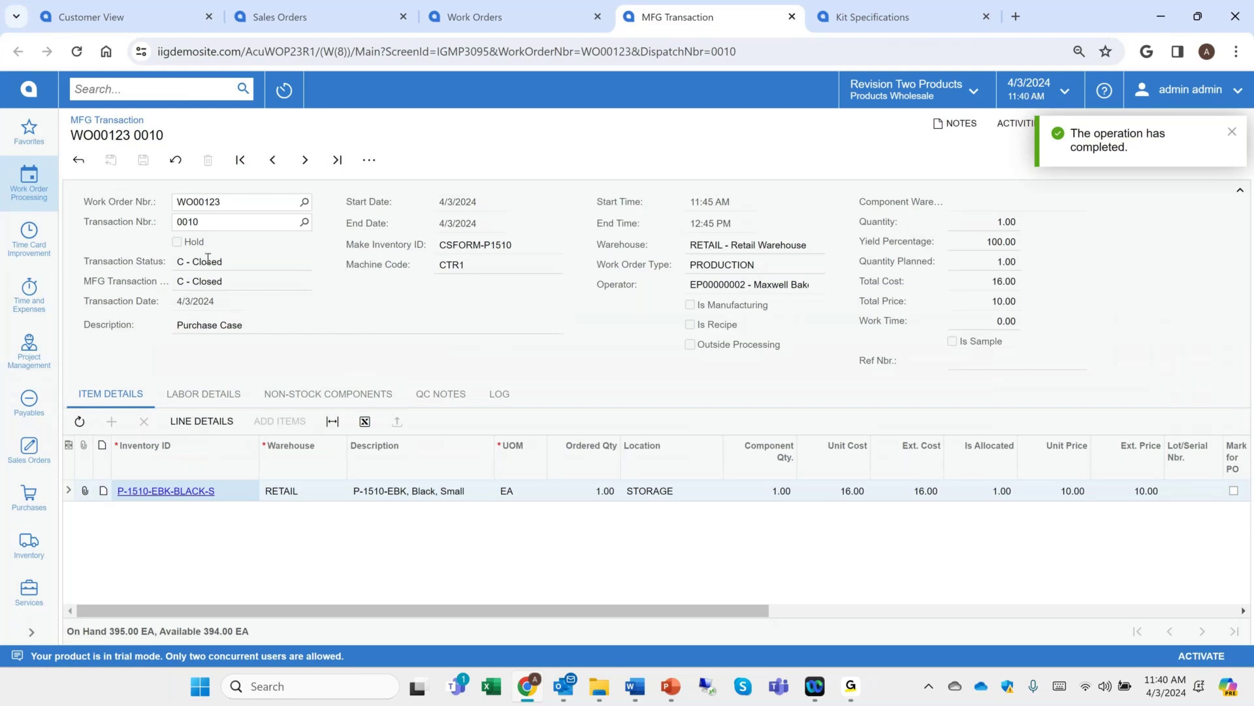
# Step: Take MFG transaction 0020 (Prepare foam) off hold, allocate its components and release it
pyautogui.click(293, 162)
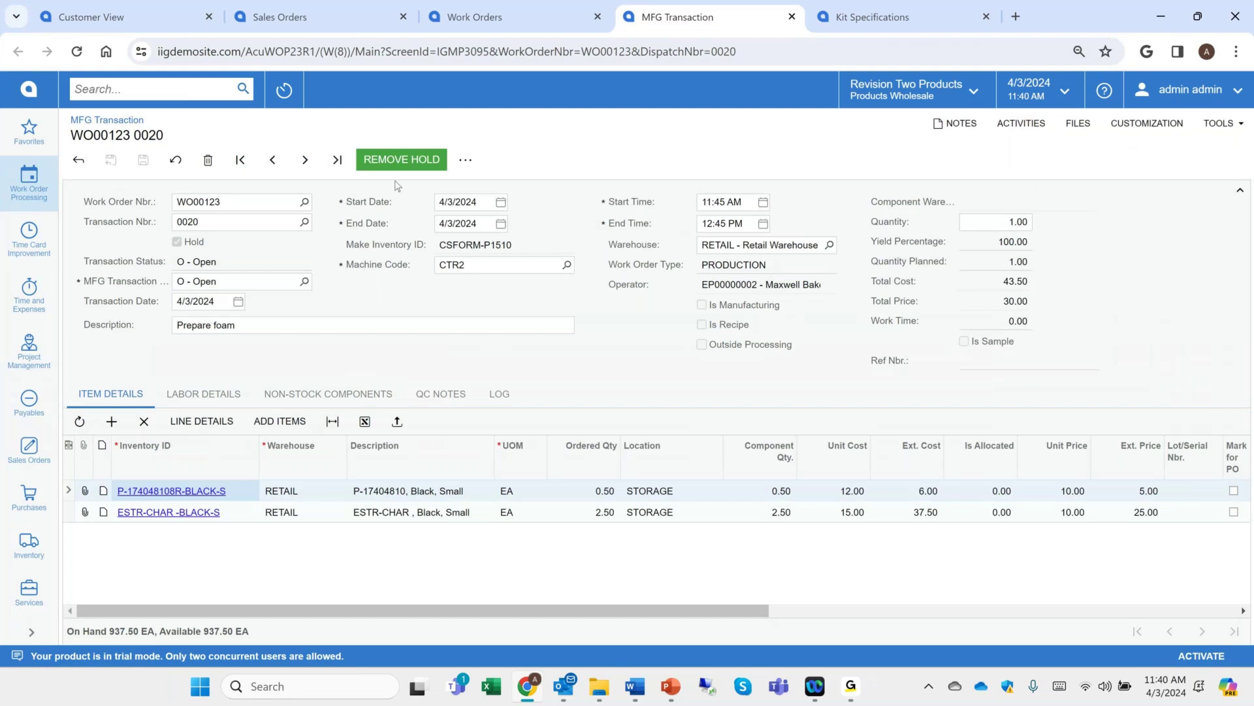
pyautogui.click(407, 157)
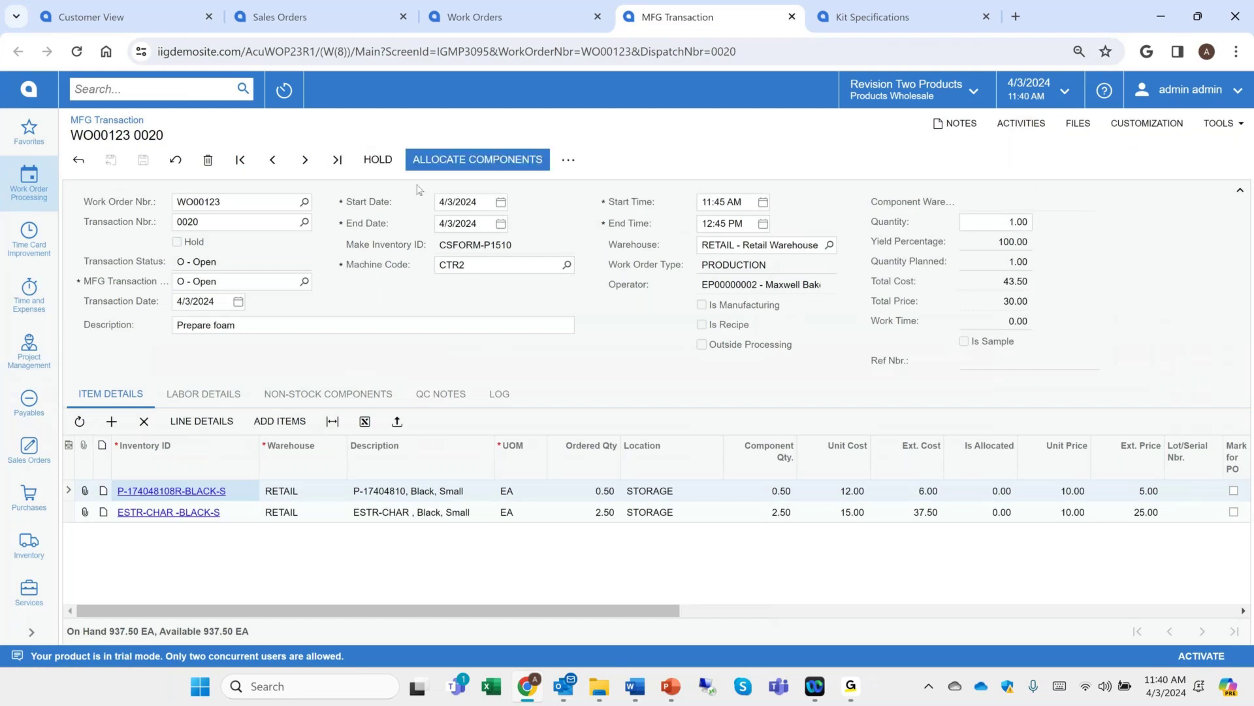
pyautogui.click(460, 163)
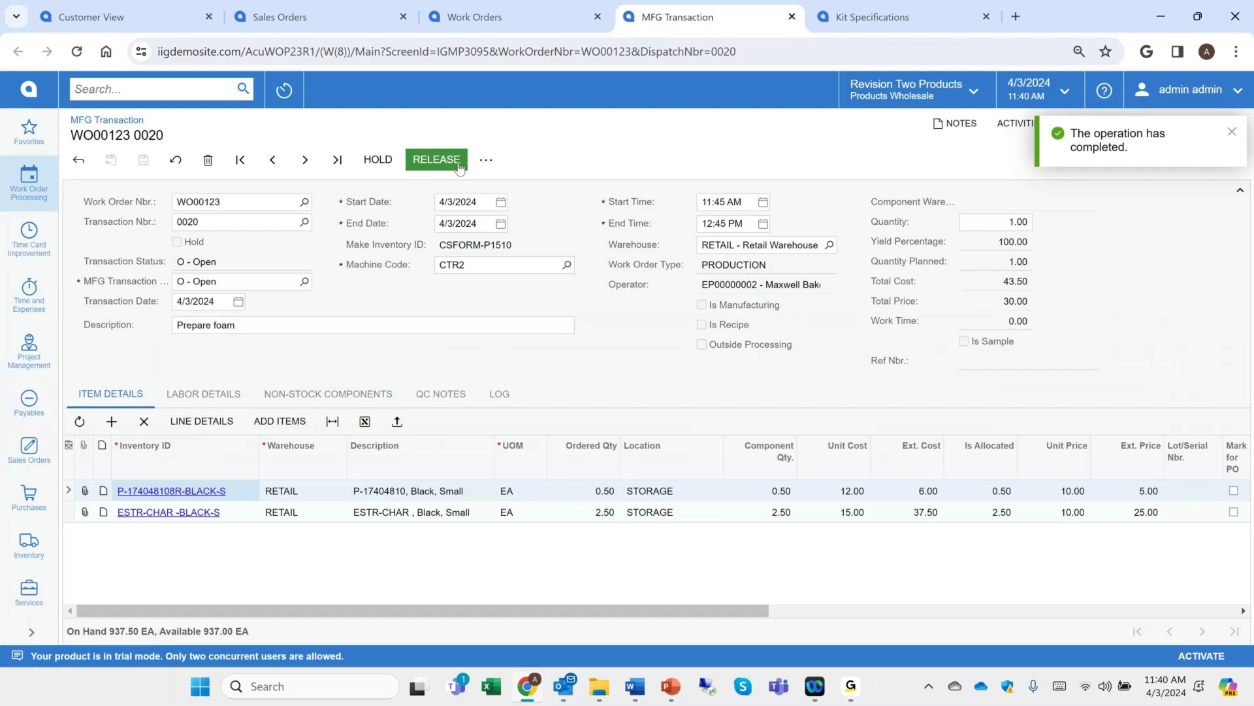
pyautogui.click(447, 155)
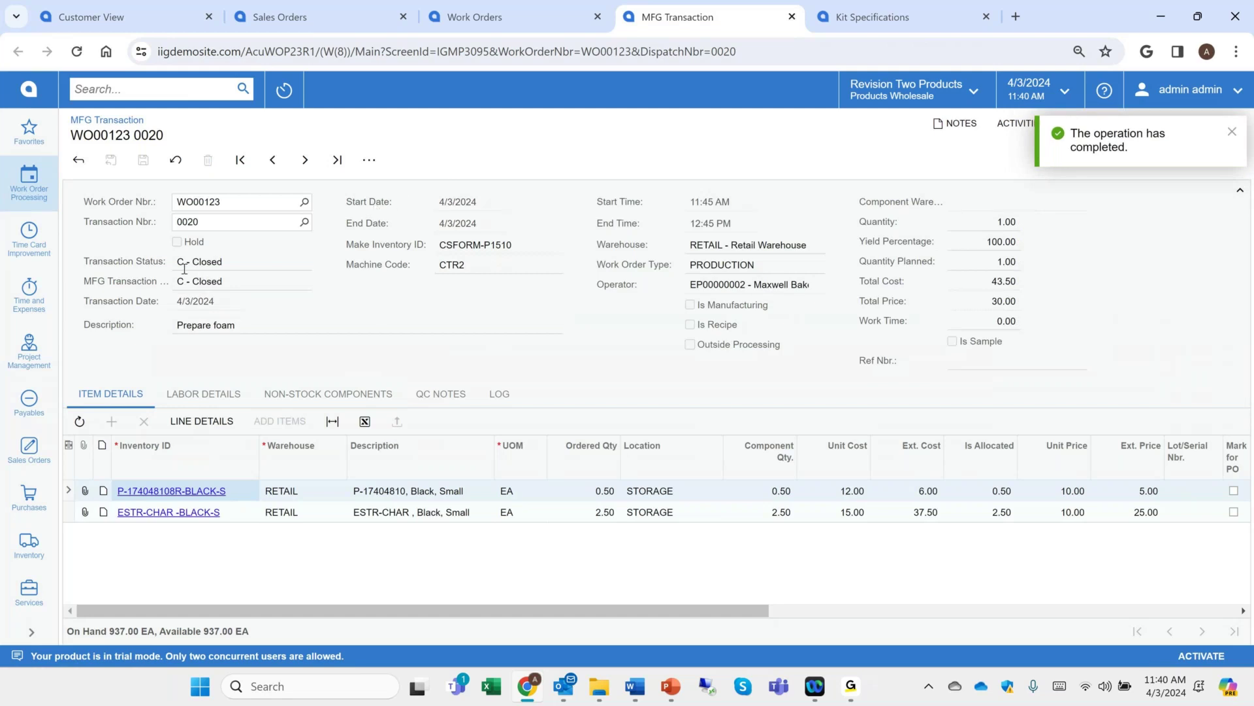
# Step: Examine the QC notes of MFG transaction 0030 (Waterjet cut) and open QC Code Tracking / Inspection
pyautogui.click(305, 167)
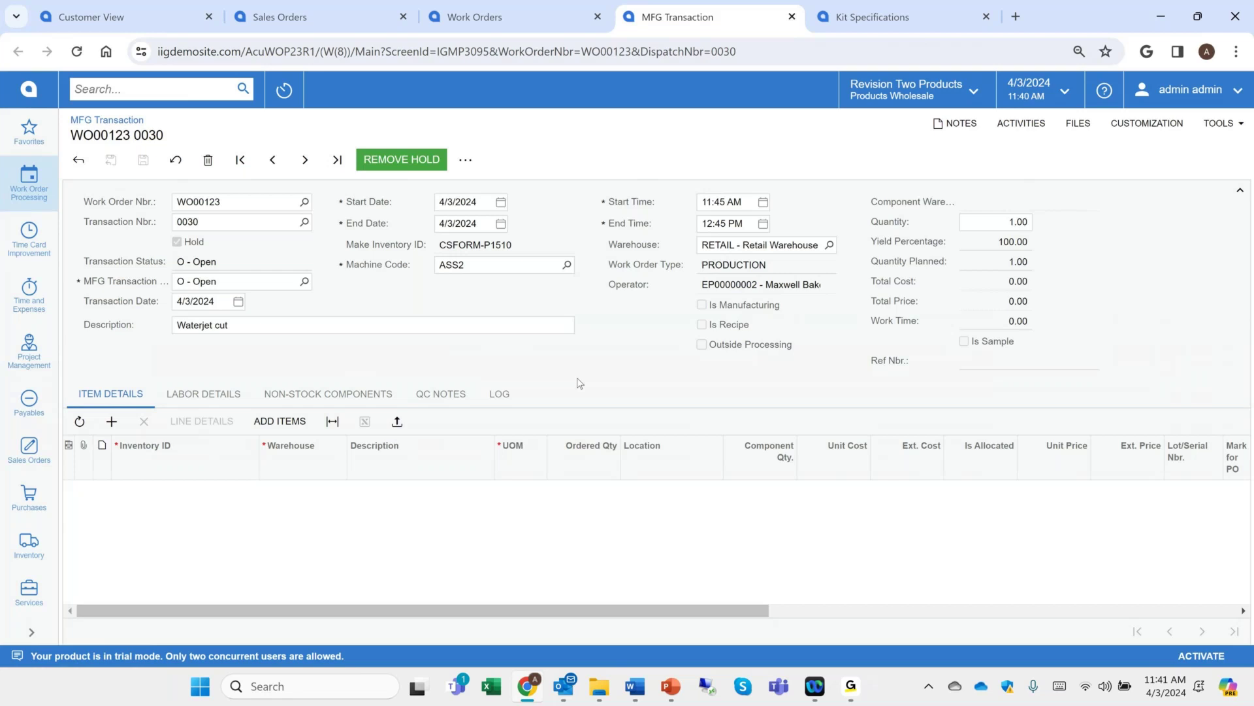
pyautogui.click(447, 394)
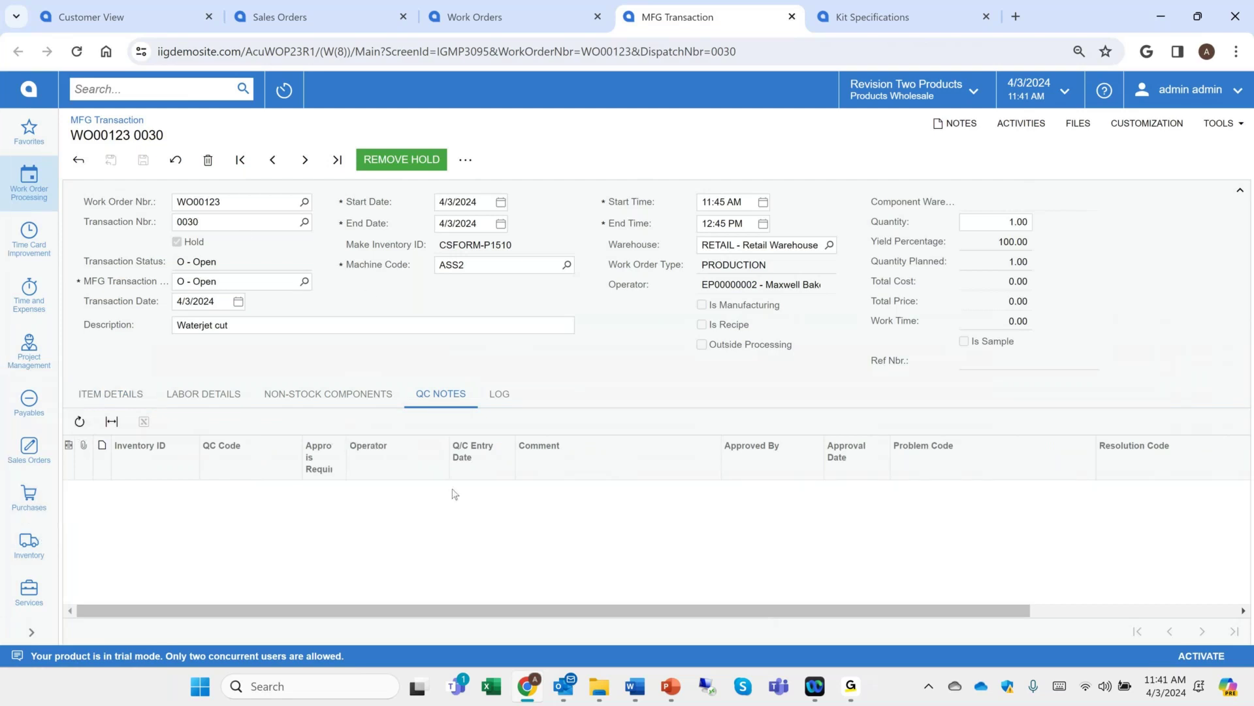
pyautogui.click(30, 632)
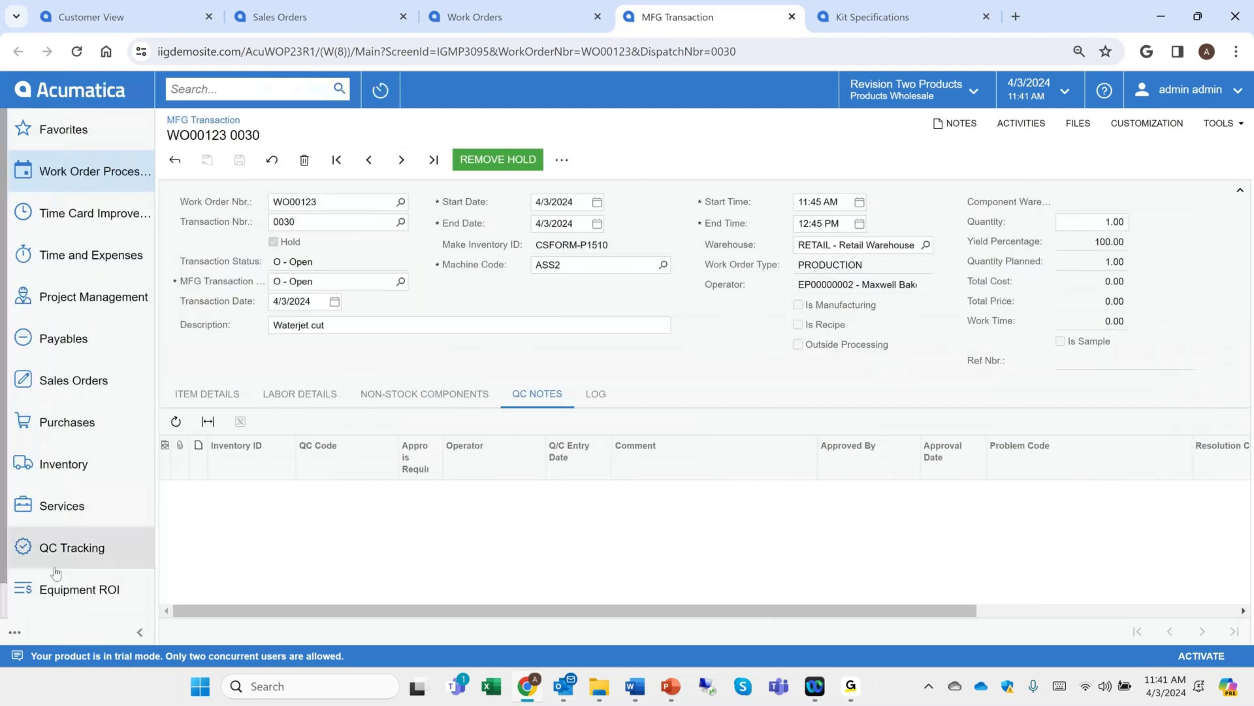
pyautogui.click(68, 551)
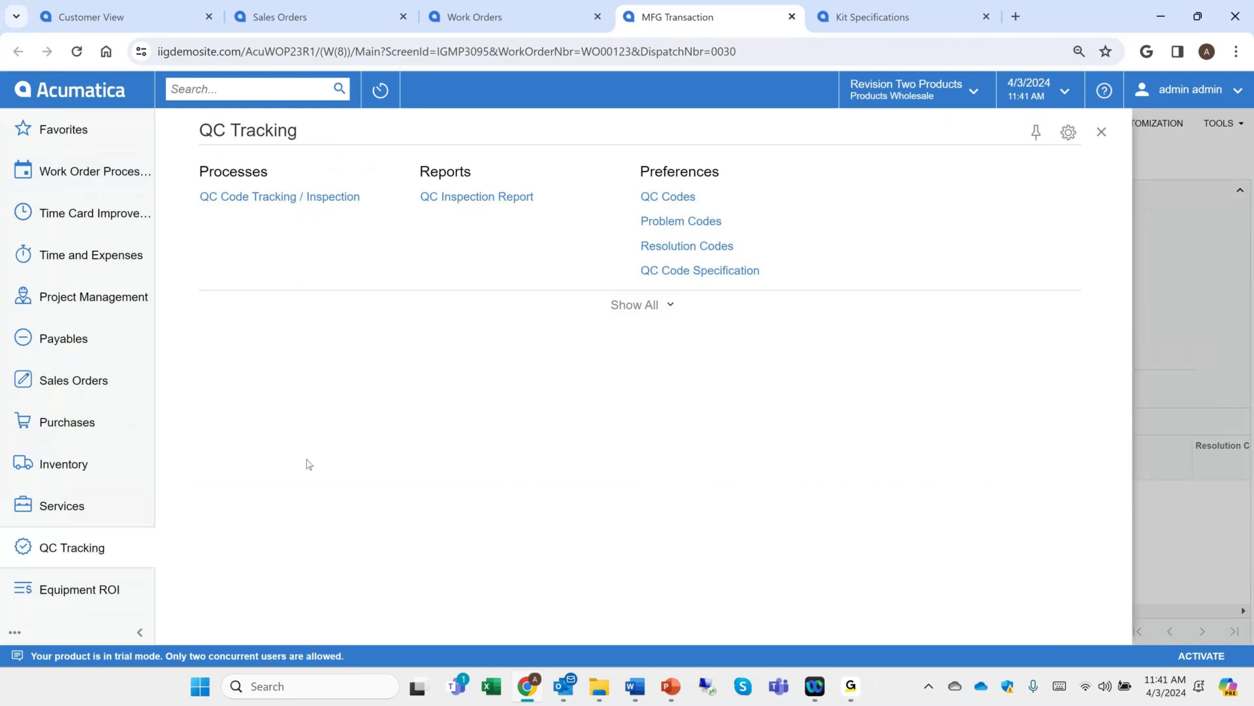
pyautogui.click(284, 211)
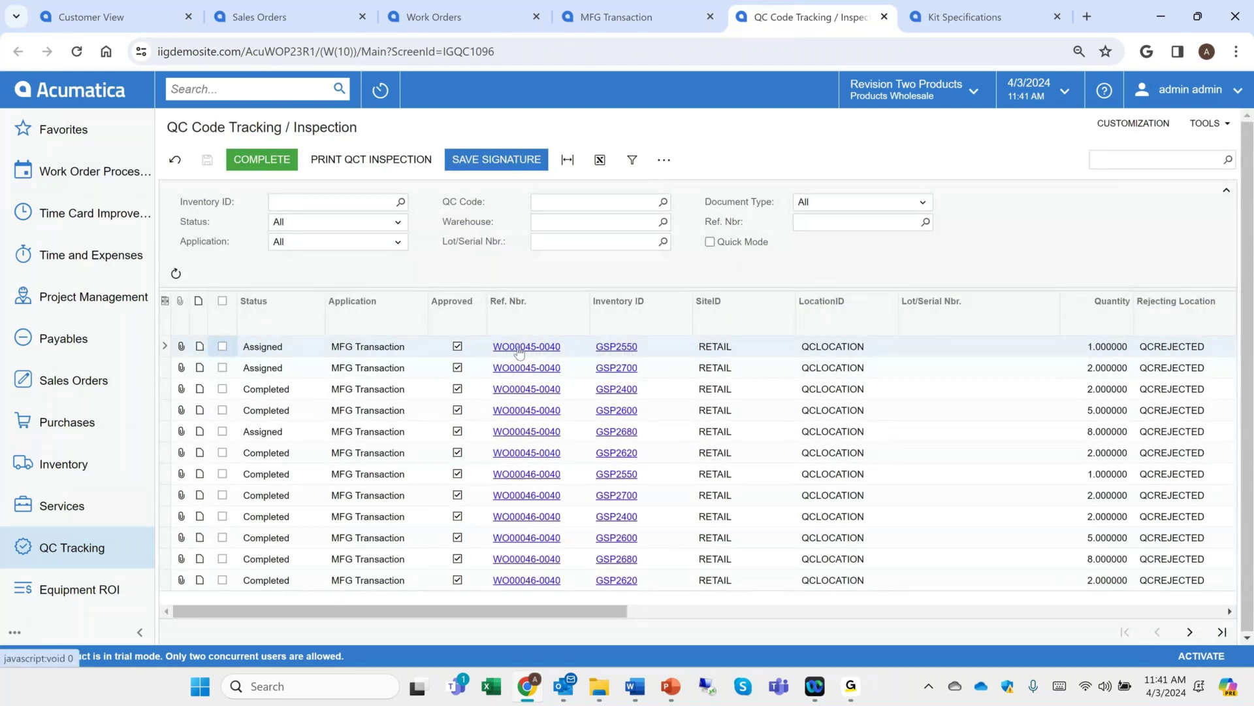
# Step: Change the first GSP2550 inspection line's status to Completed, and close QC Code Tracking / Inspection without saving
pyautogui.click(263, 349)
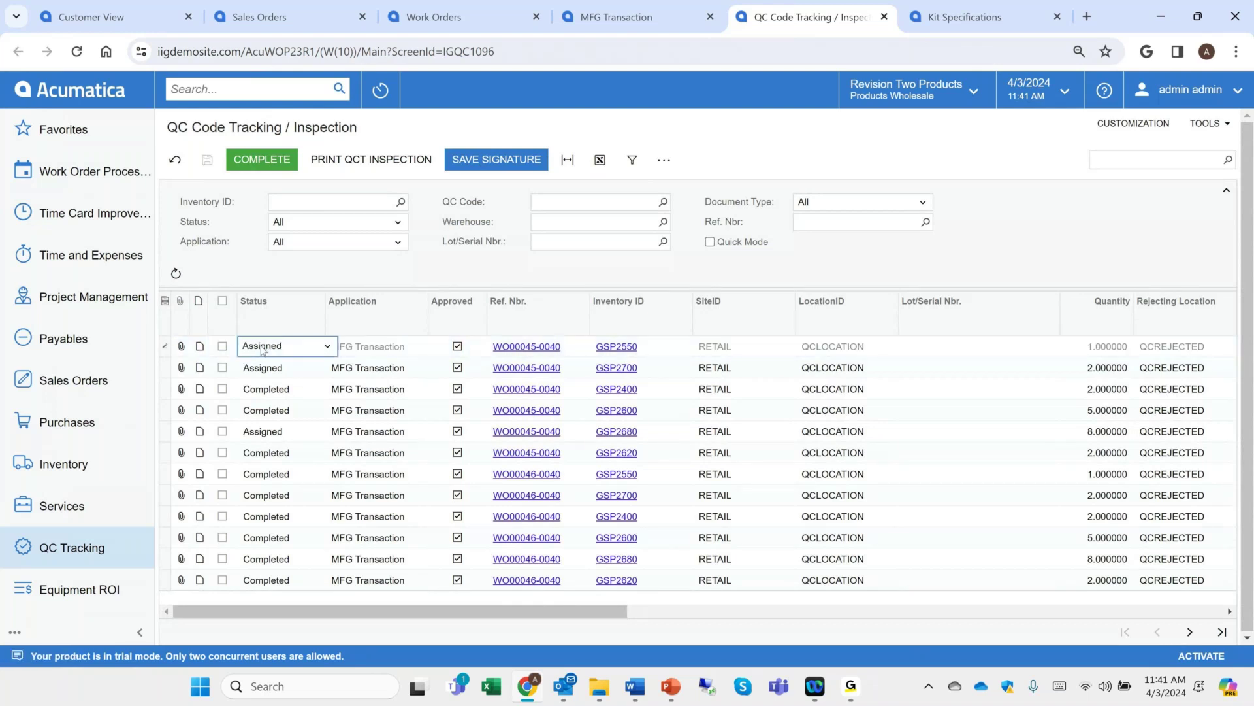
pyautogui.click(264, 348)
pyautogui.click(297, 391)
pyautogui.click(222, 346)
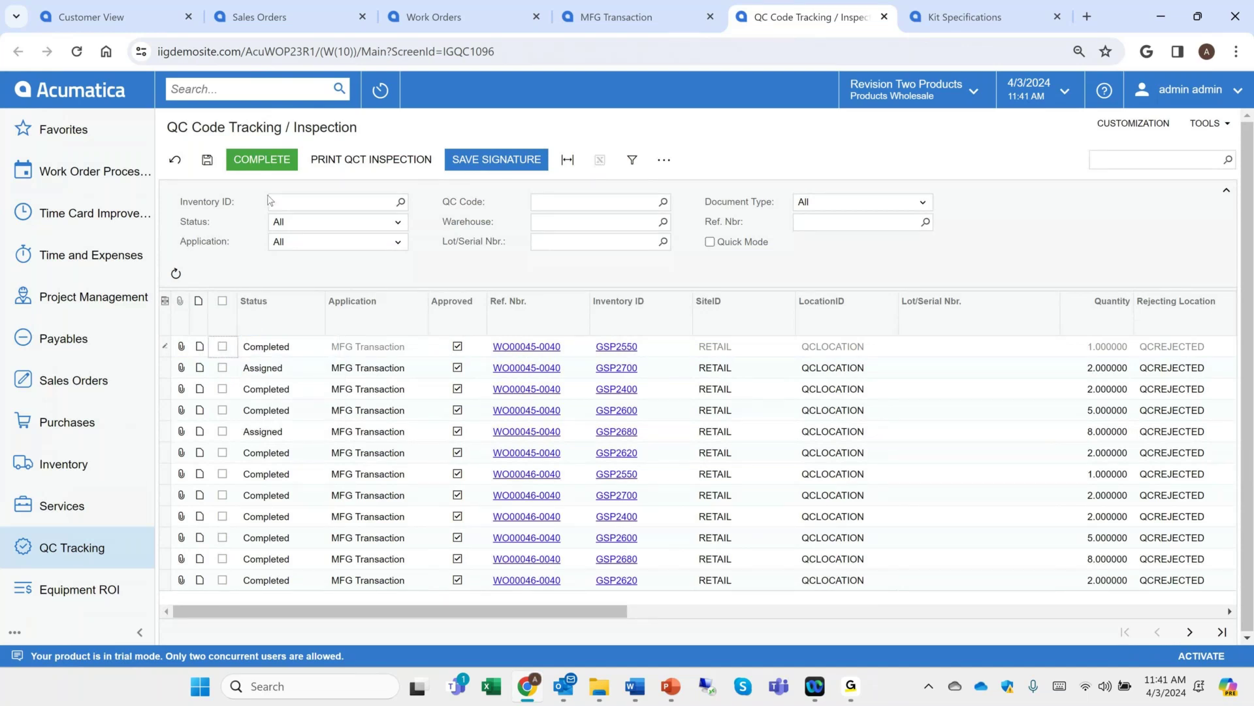
pyautogui.click(222, 347)
pyautogui.click(884, 17)
pyautogui.click(715, 145)
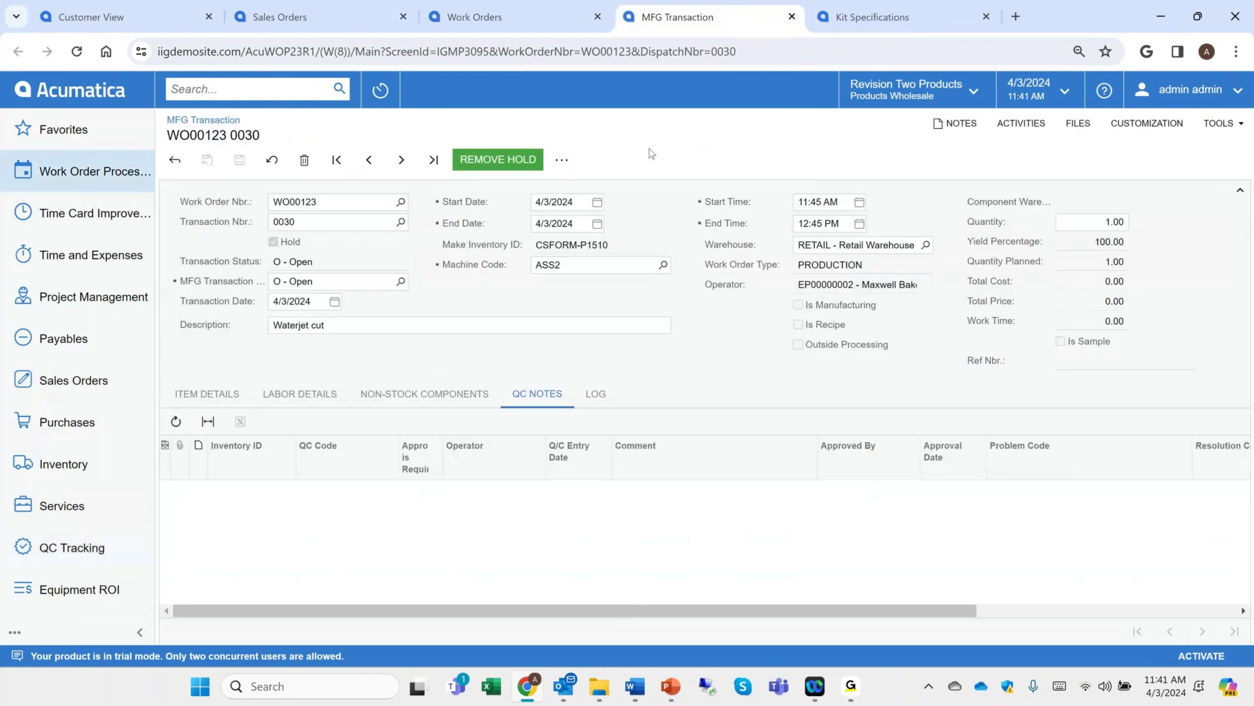
# Step: Open the CONSTRAILERRESTROOM routing, examine its steps, the files attachment of step 0020 and the QC codes section, and close it
pyautogui.click(107, 190)
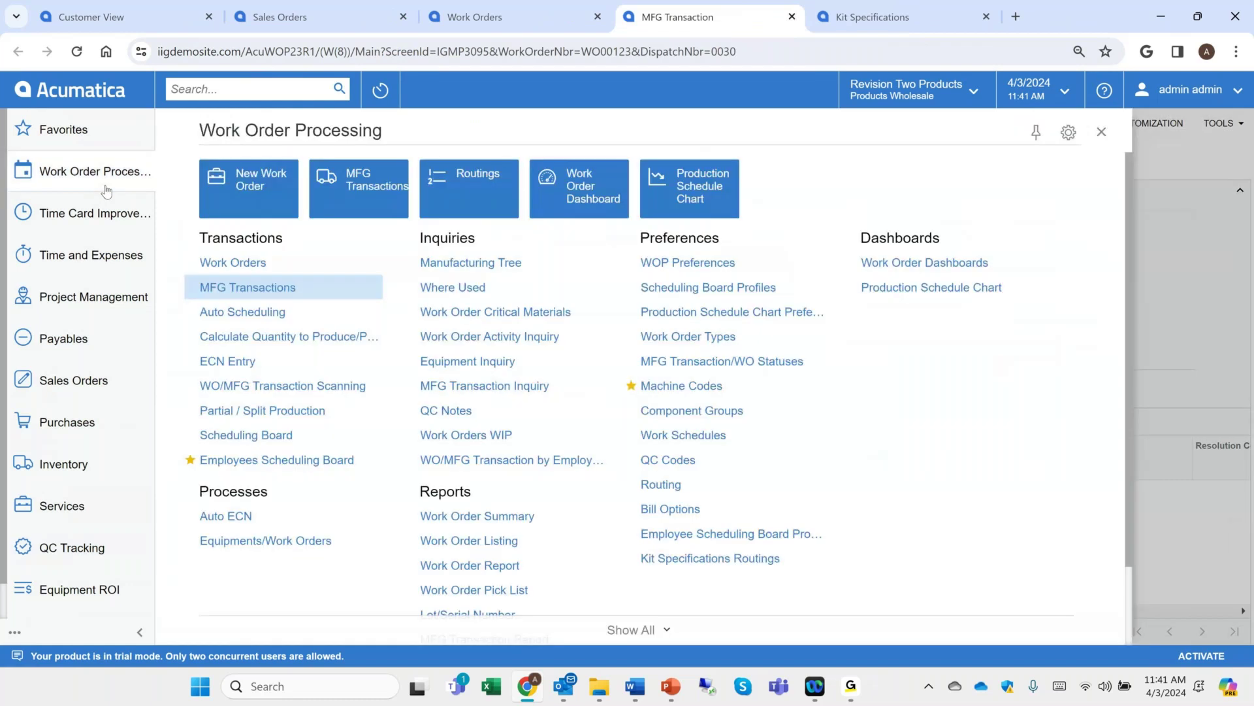
pyautogui.scroll(-1, 922, 497)
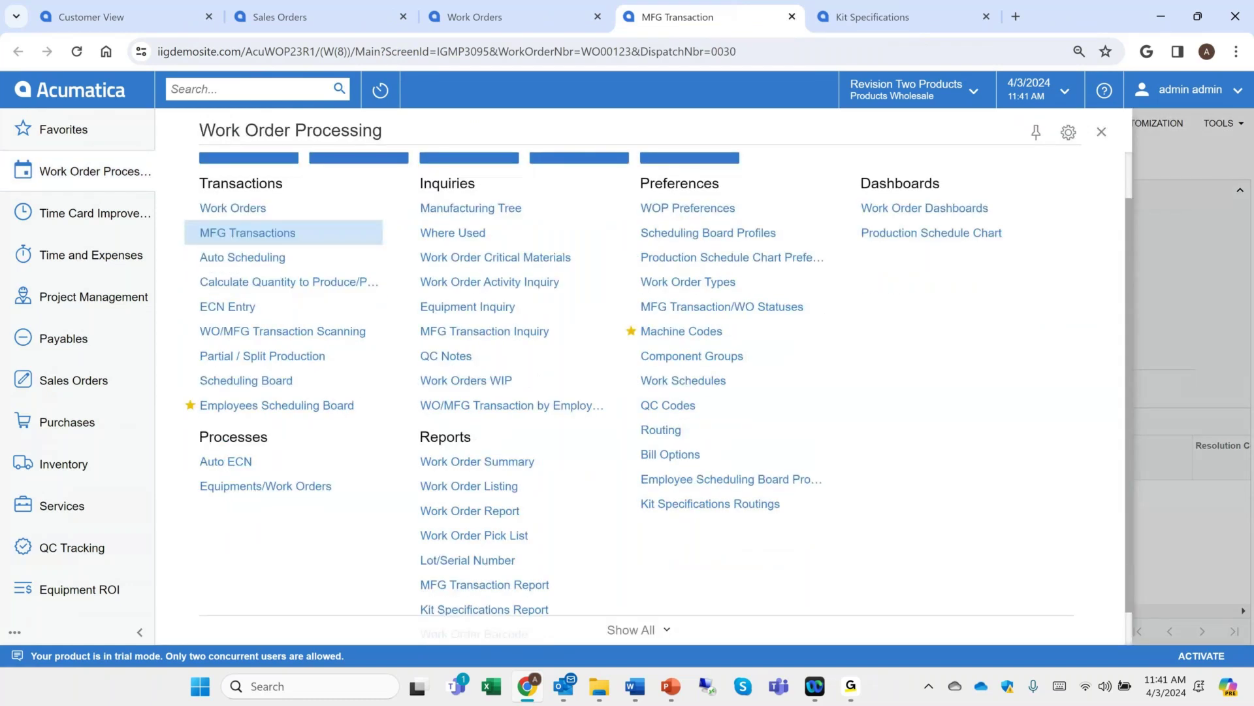
pyautogui.scroll(1, 860, 521)
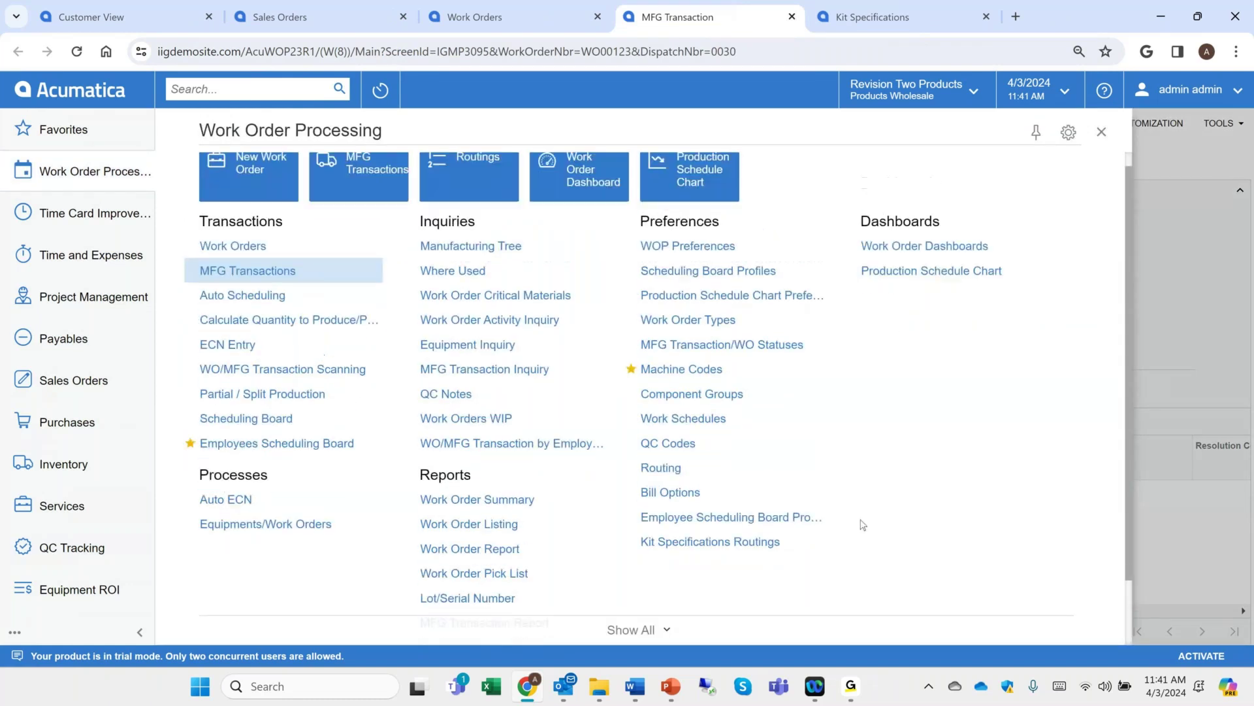
pyautogui.click(660, 467)
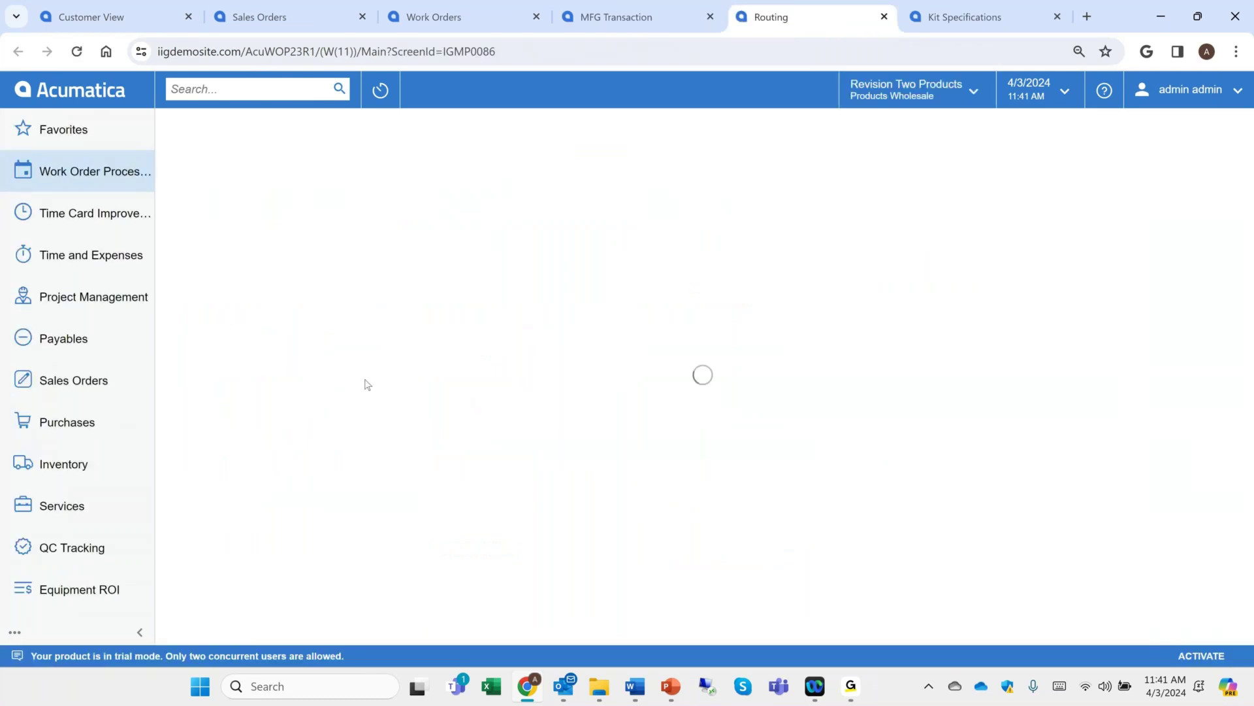
pyautogui.click(262, 409)
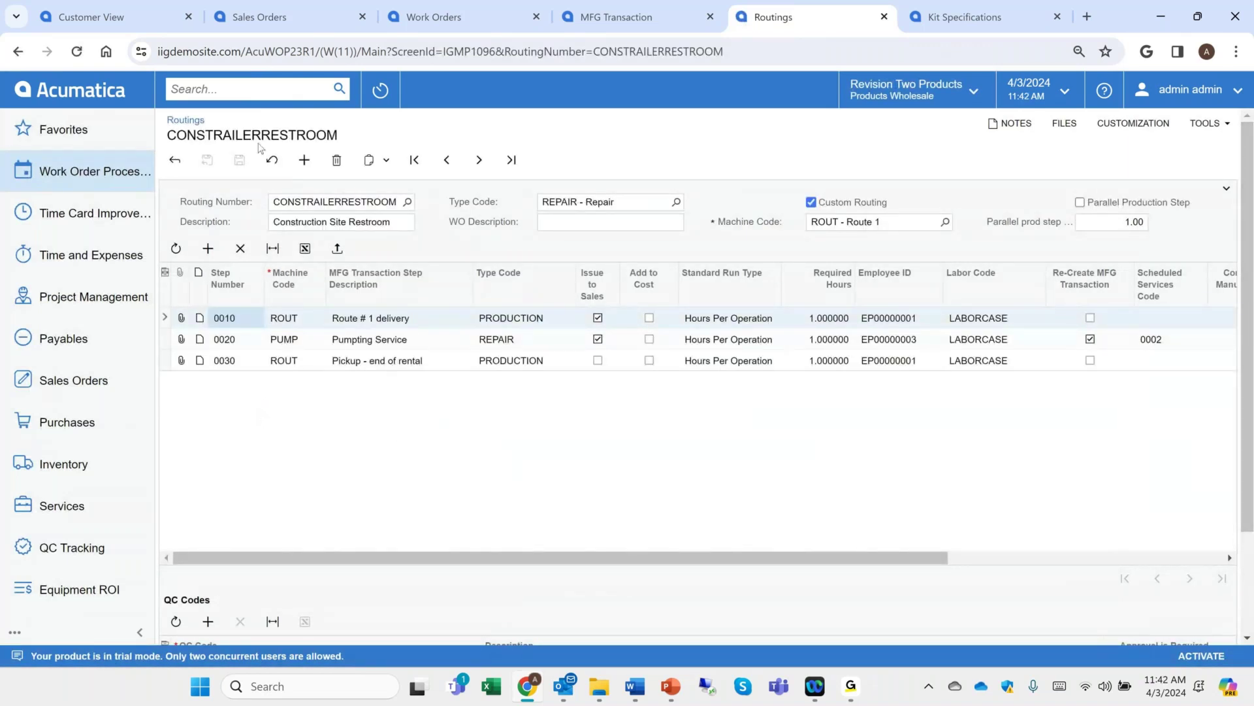
pyautogui.click(175, 346)
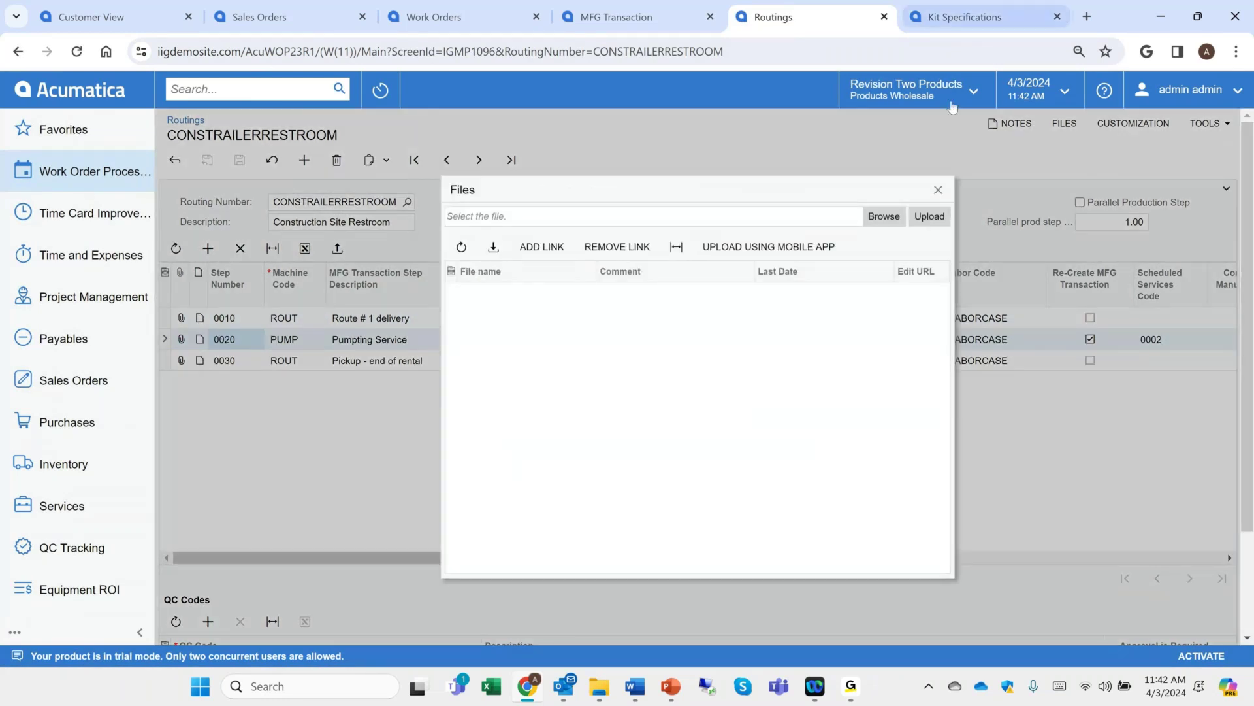
pyautogui.click(939, 190)
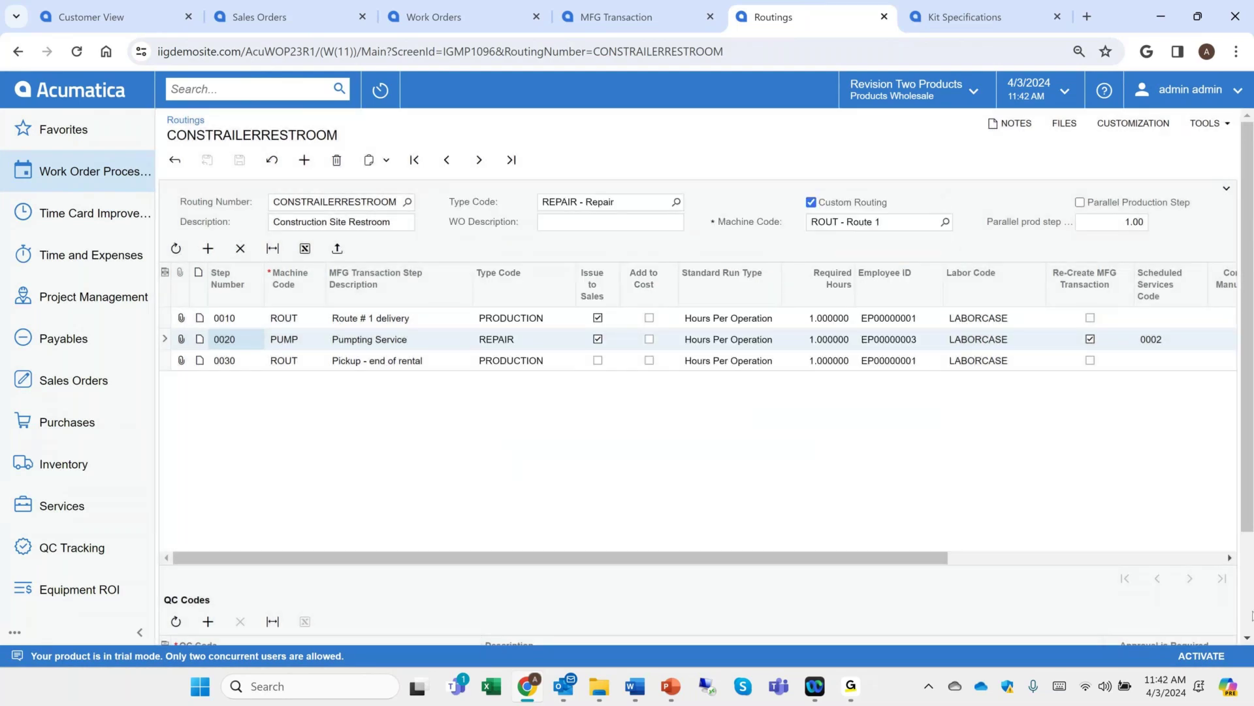
pyautogui.scroll(-2, 1248, 619)
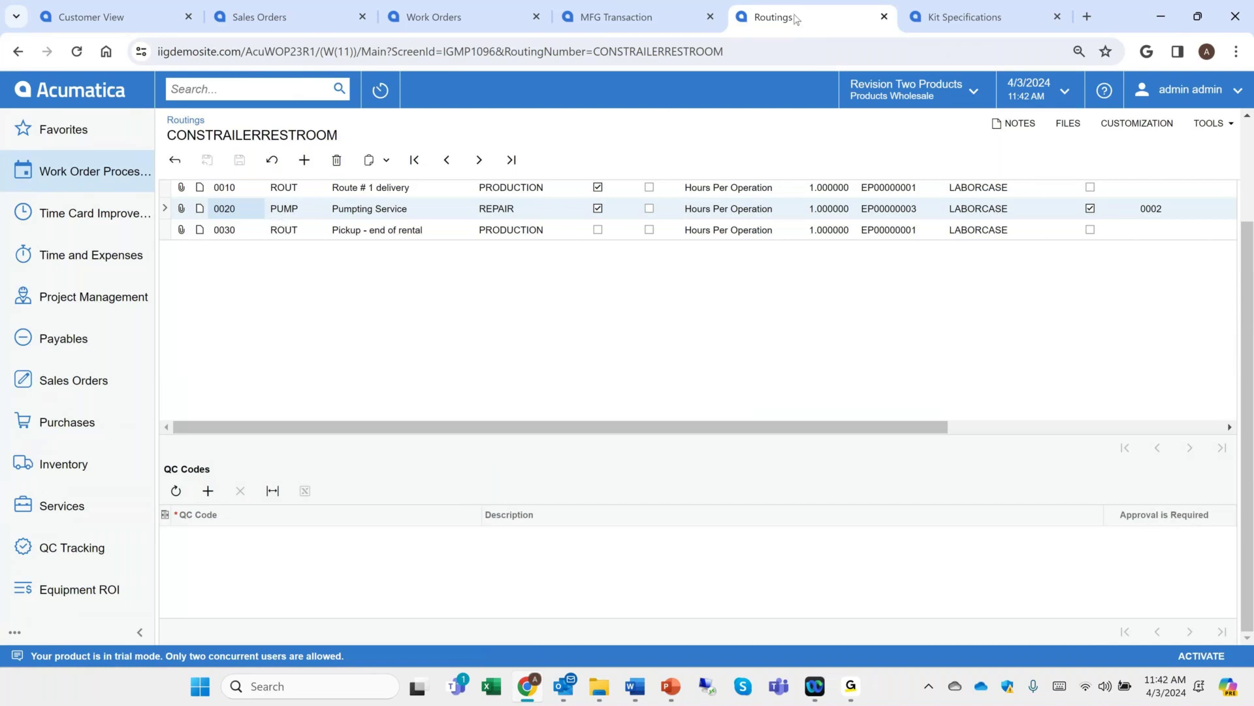
pyautogui.click(883, 17)
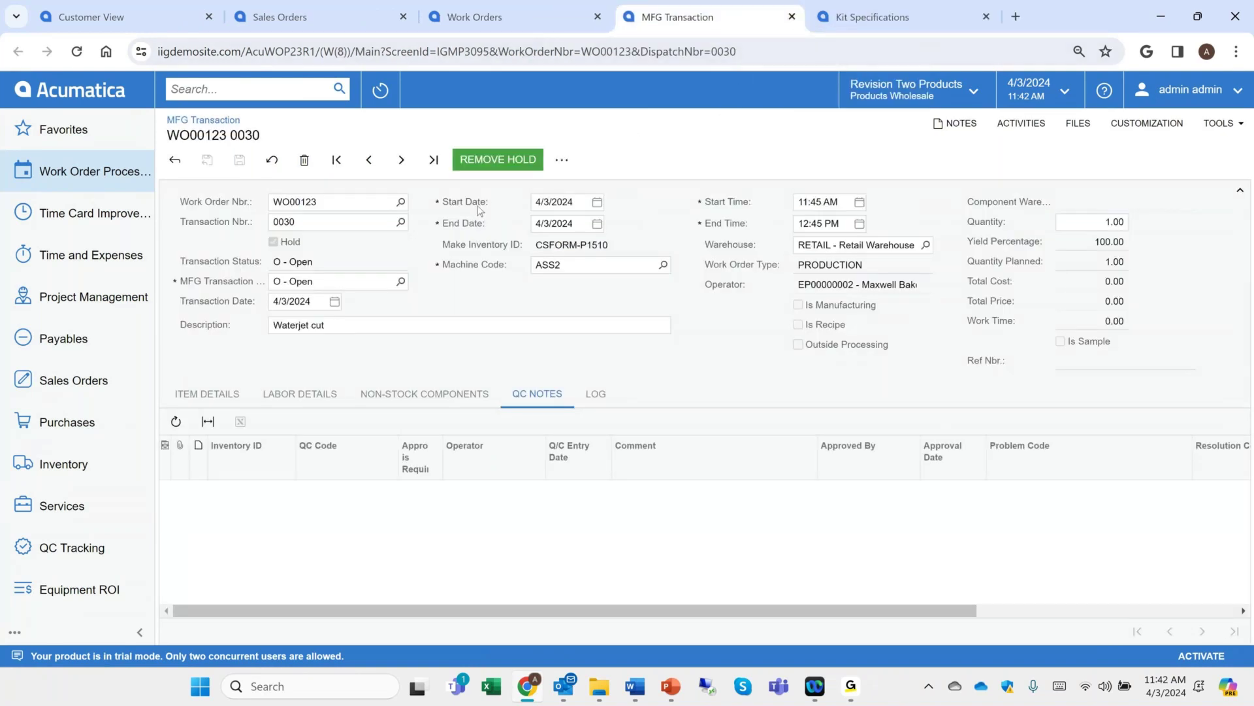
# Step: Take MFG transaction 0030 off hold, allocate its components, release it and advance to transaction 0040
pyautogui.click(498, 159)
pyautogui.click(539, 161)
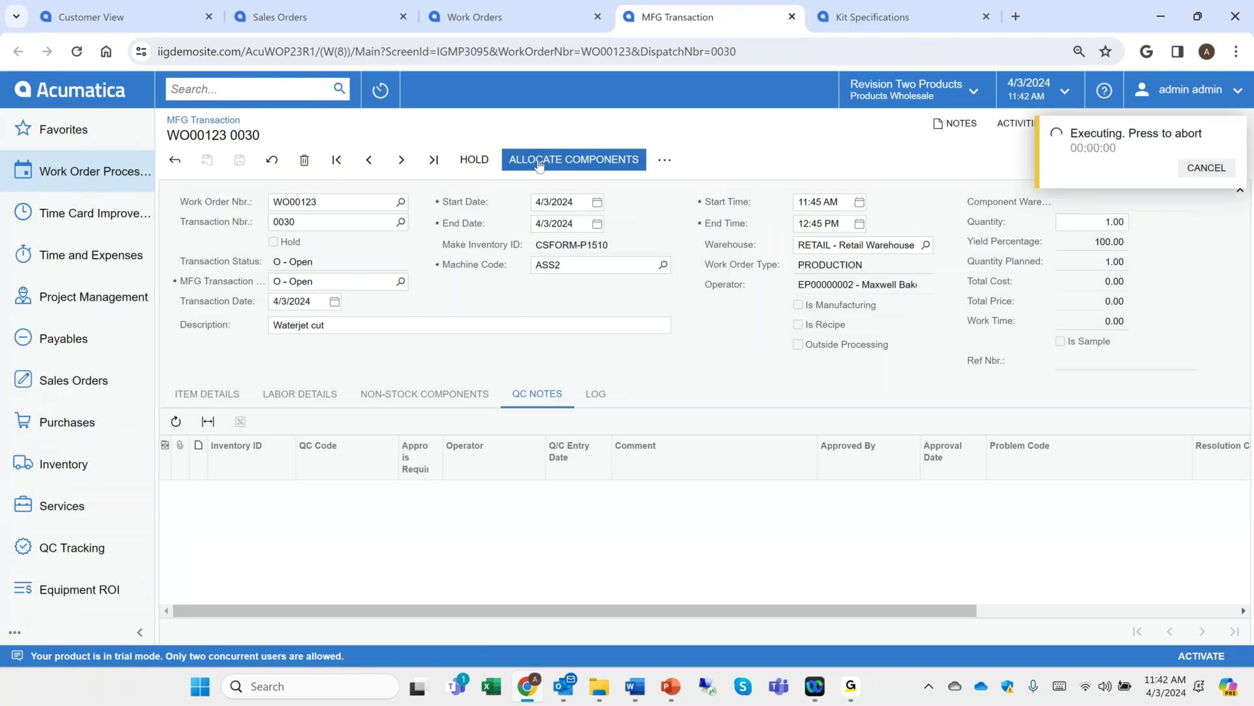
pyautogui.click(534, 160)
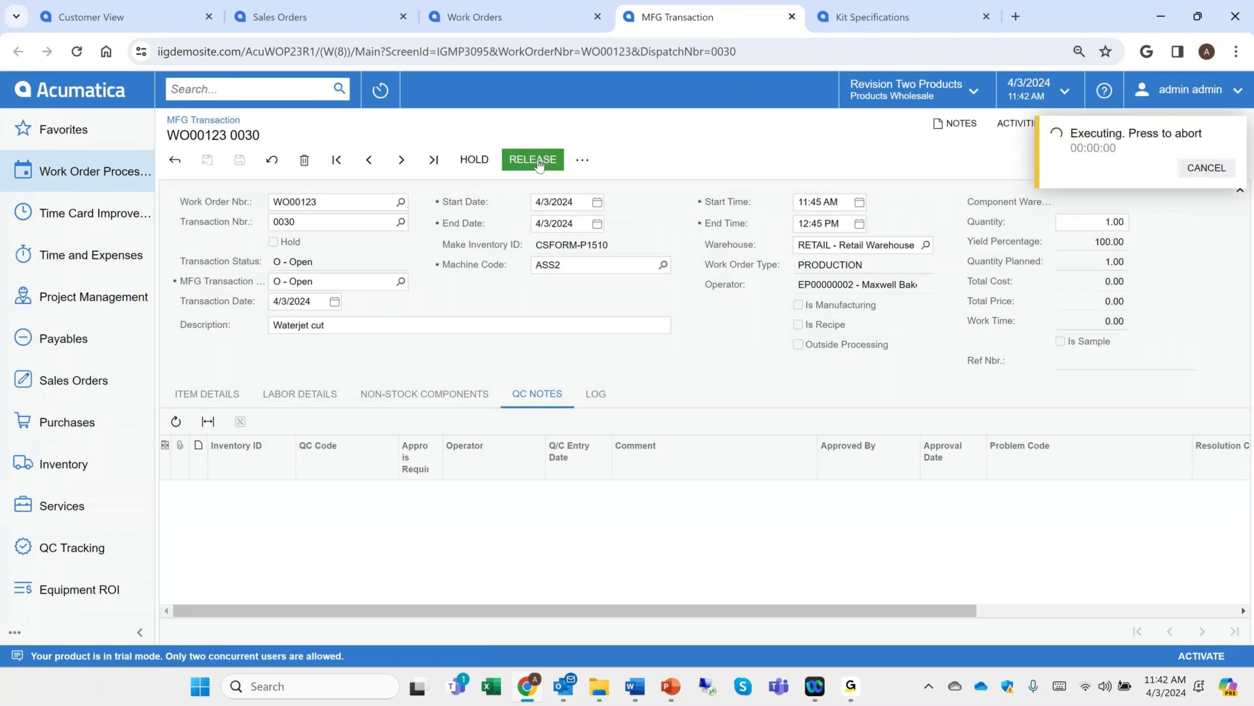
pyautogui.click(401, 161)
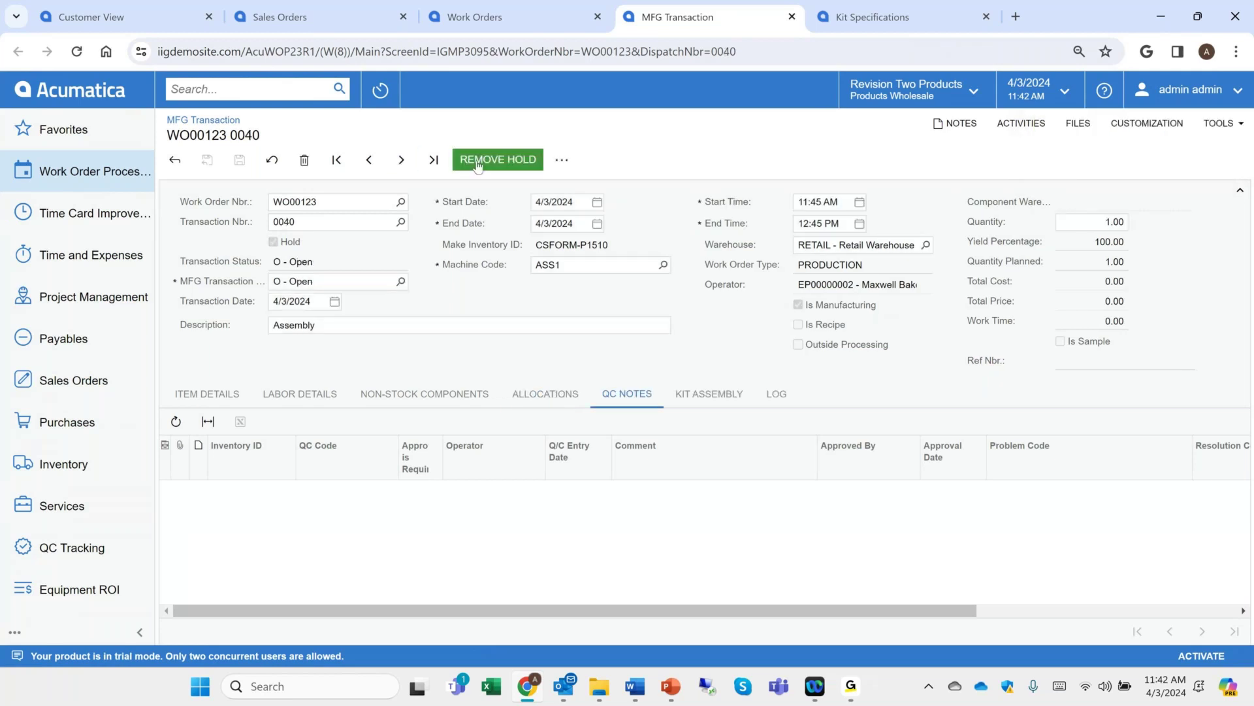
# Step: Take MFG transaction 0040 (Assembly) off hold, allocate its components and release it
pyautogui.click(475, 160)
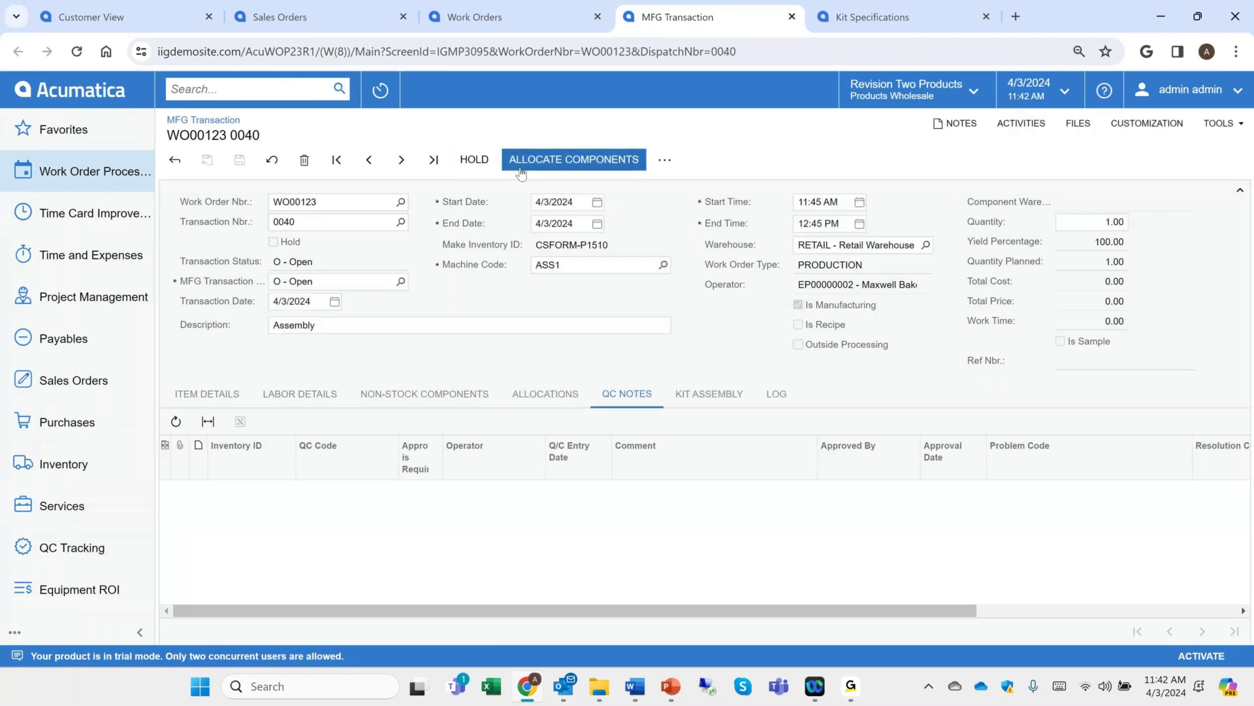
pyautogui.click(554, 164)
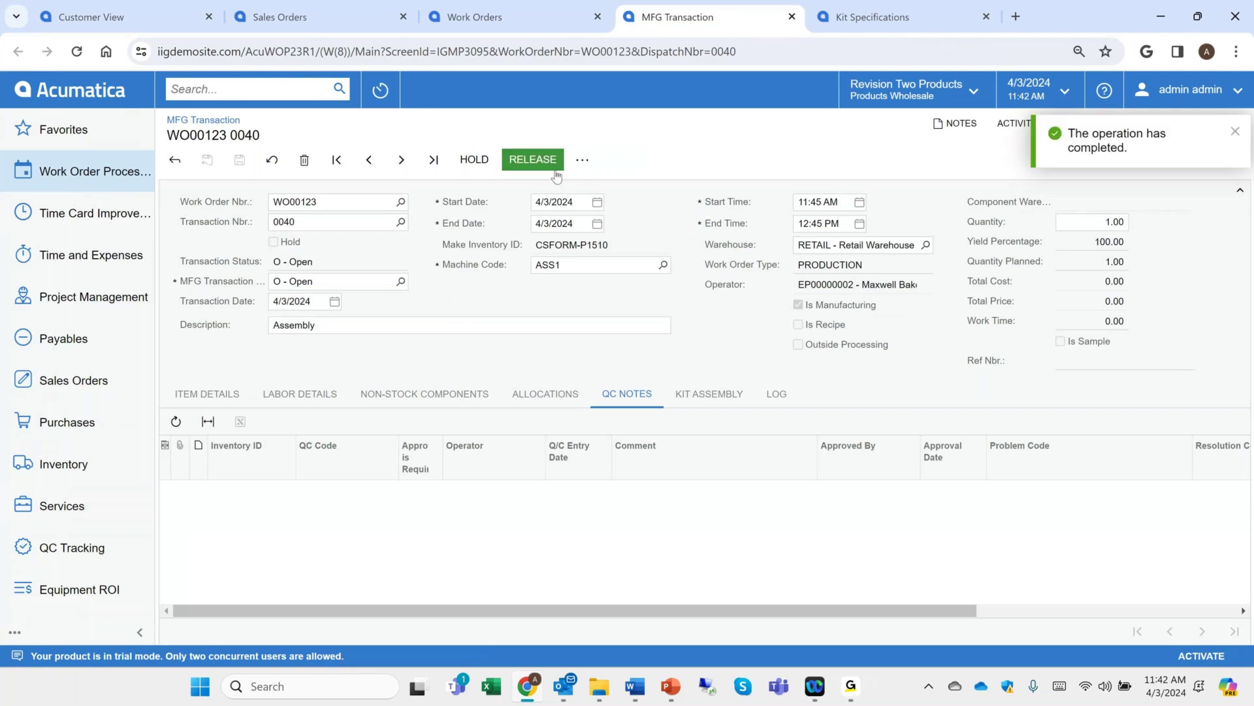
pyautogui.click(540, 160)
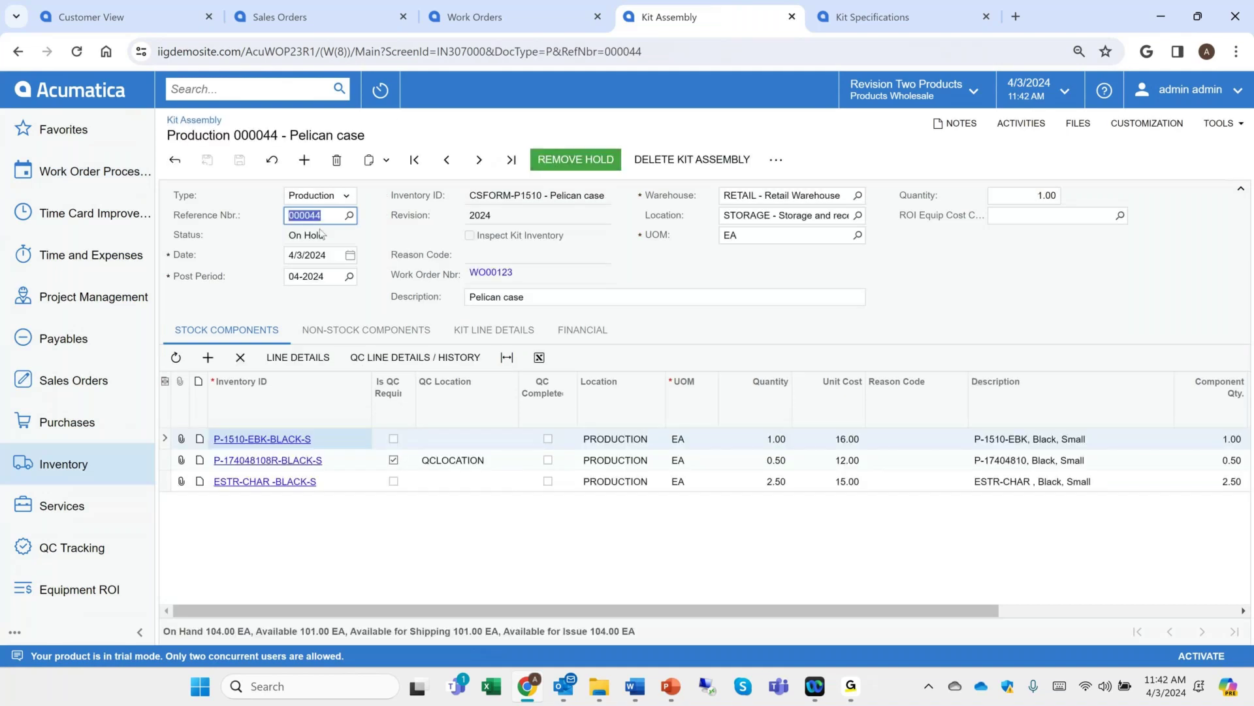
# Step: Examine the kit line details, non-stock components and stock components of the Pelican case kit assembly
pyautogui.click(493, 330)
pyautogui.click(389, 337)
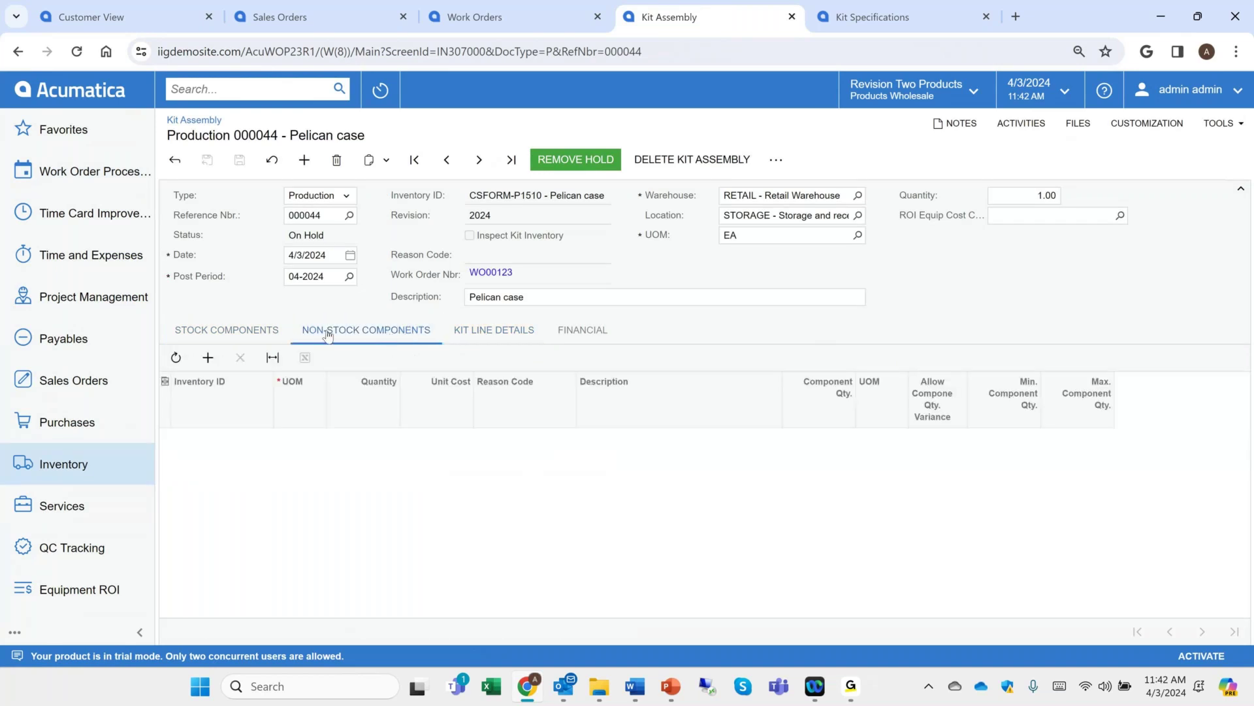
pyautogui.click(246, 335)
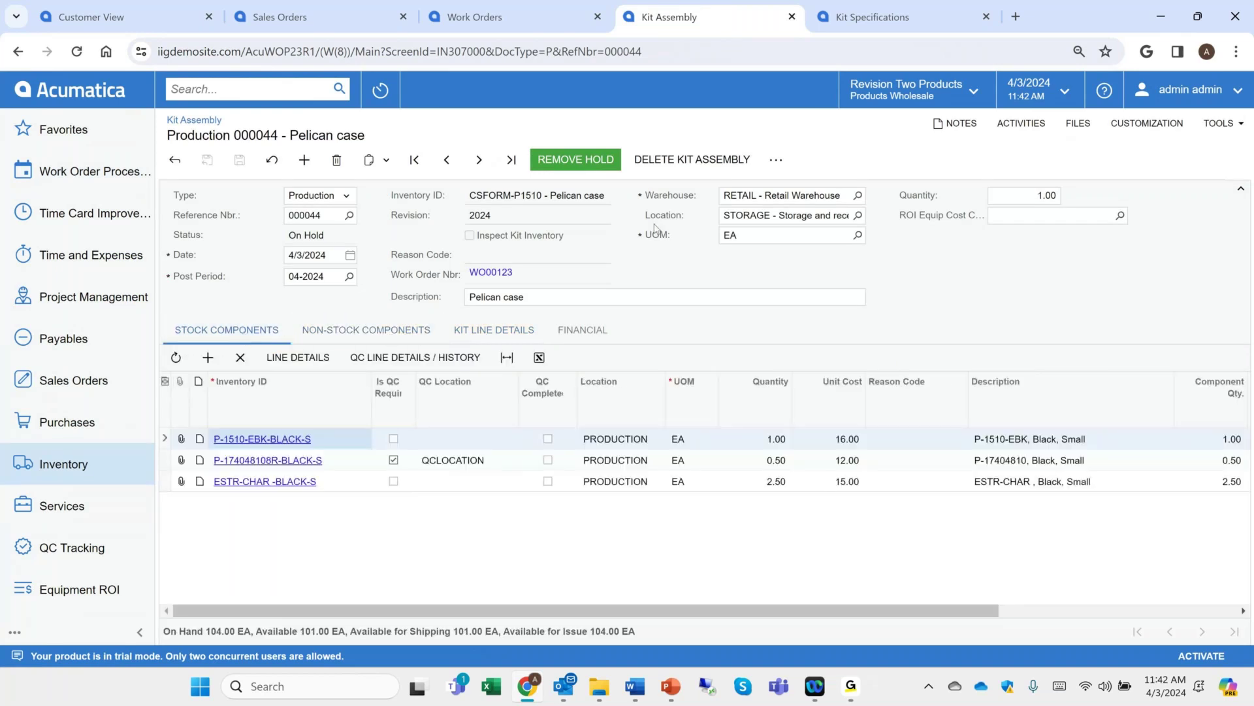
# Step: Take the Pelican case kit assembly off hold, try to release it, and run QC Inspection on it
pyautogui.click(600, 157)
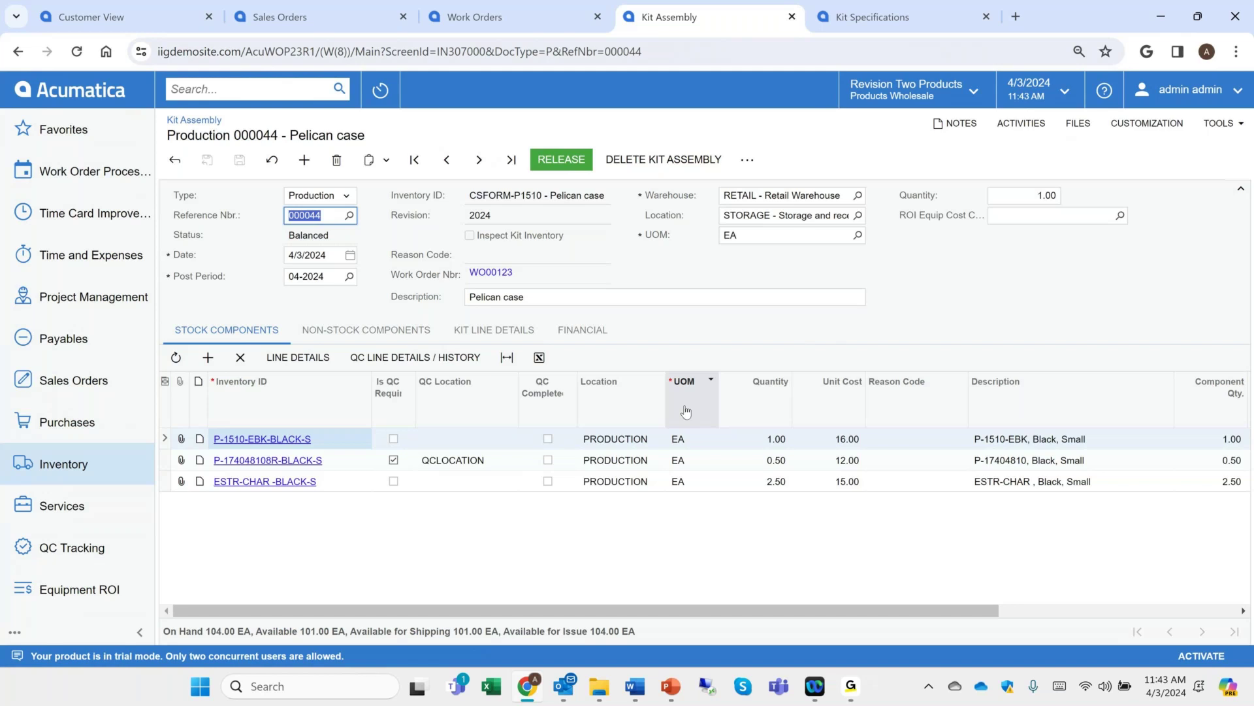
pyautogui.click(575, 164)
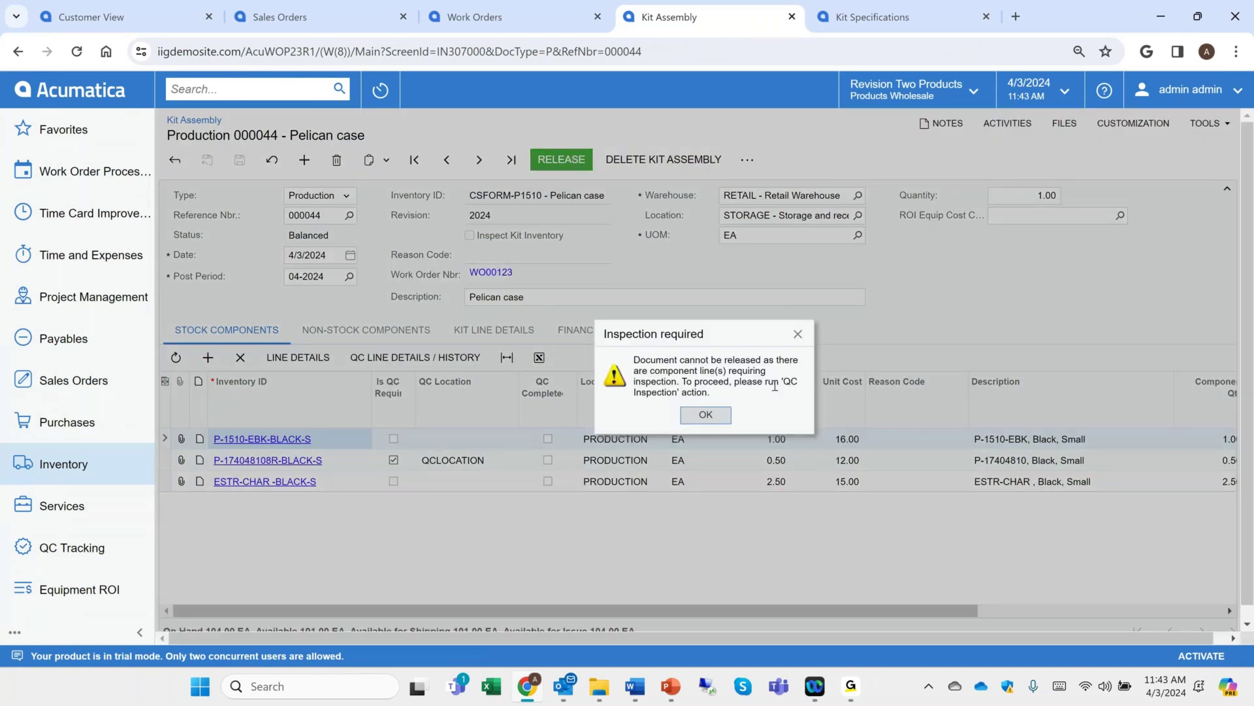
pyautogui.click(705, 414)
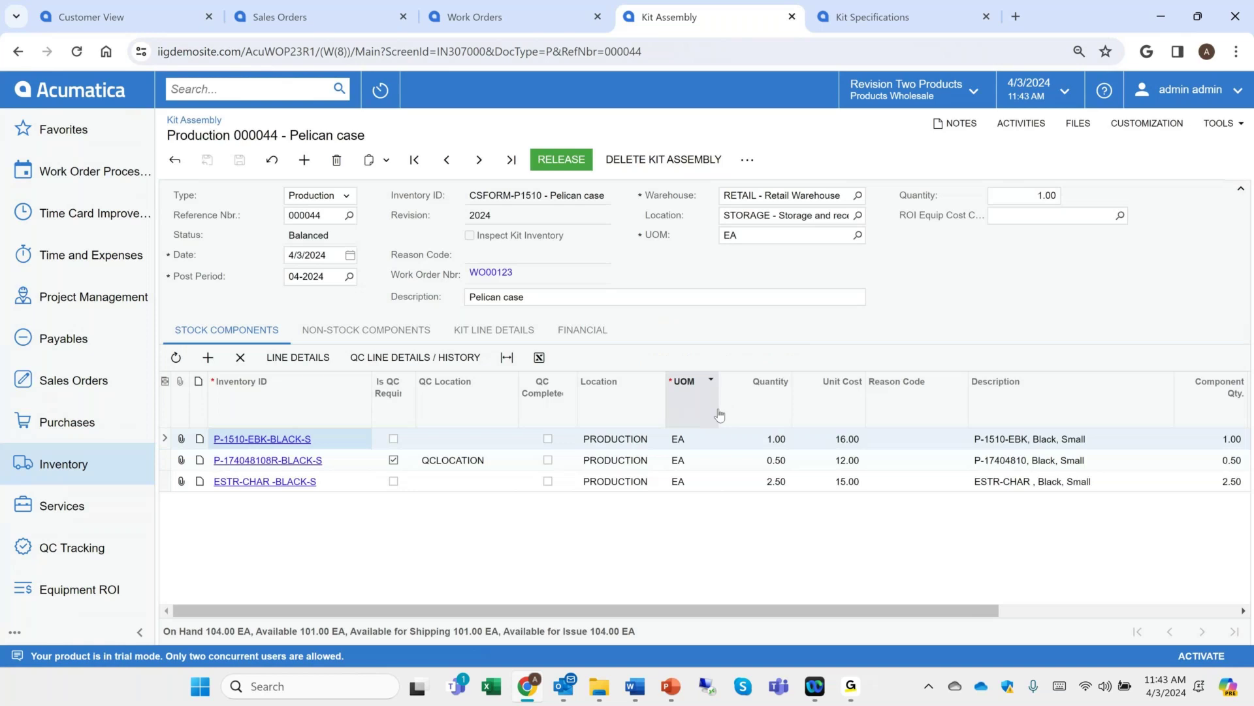
pyautogui.click(746, 161)
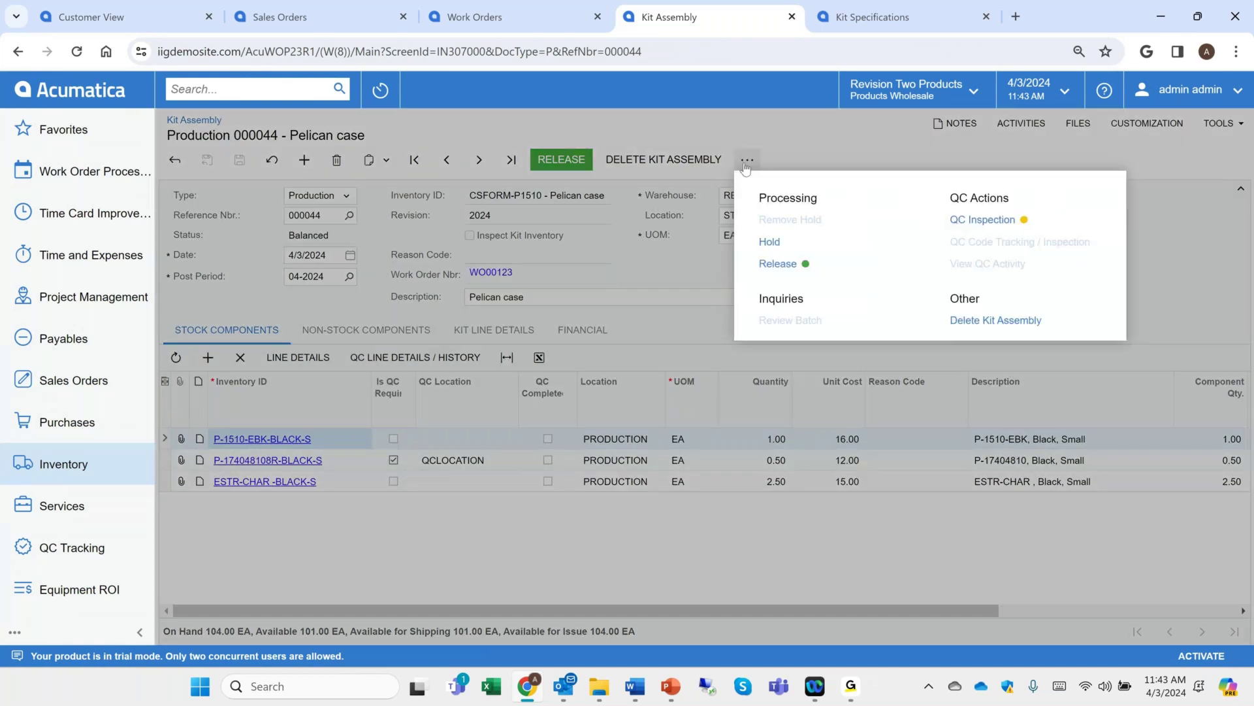
pyautogui.click(978, 220)
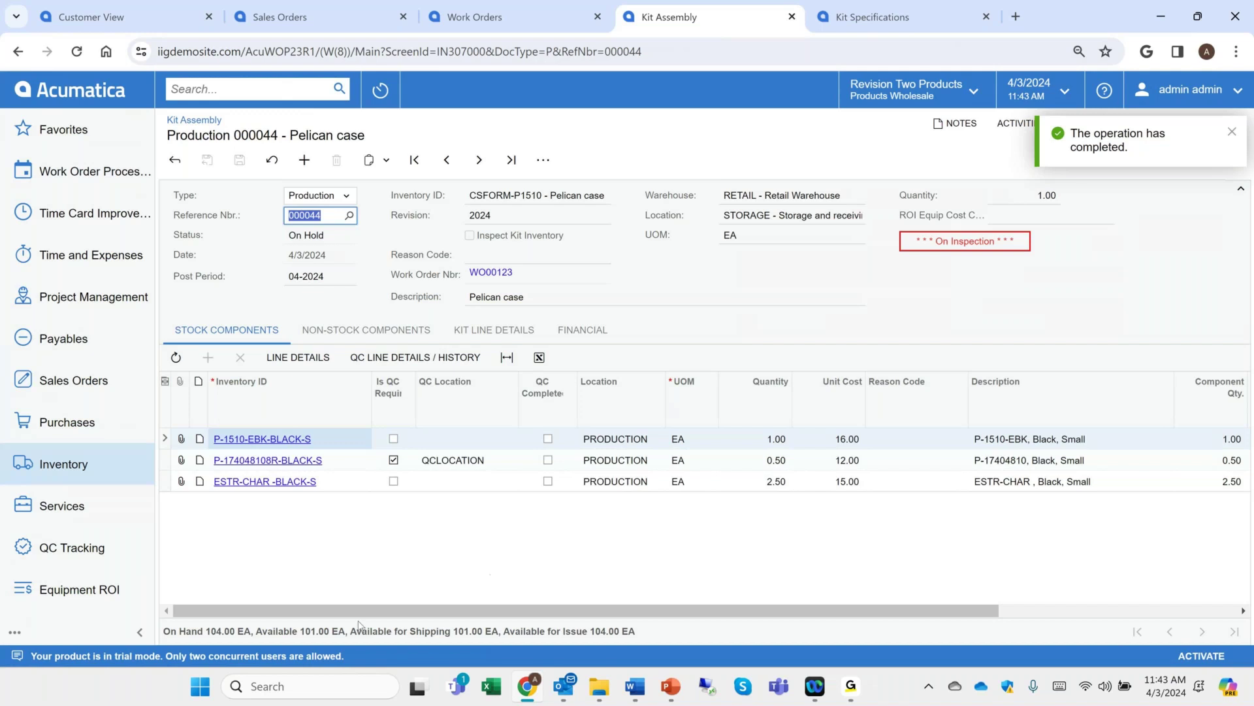
# Step: Create a new sales order of type SO for customer ABCHOLDING
pyautogui.click(90, 389)
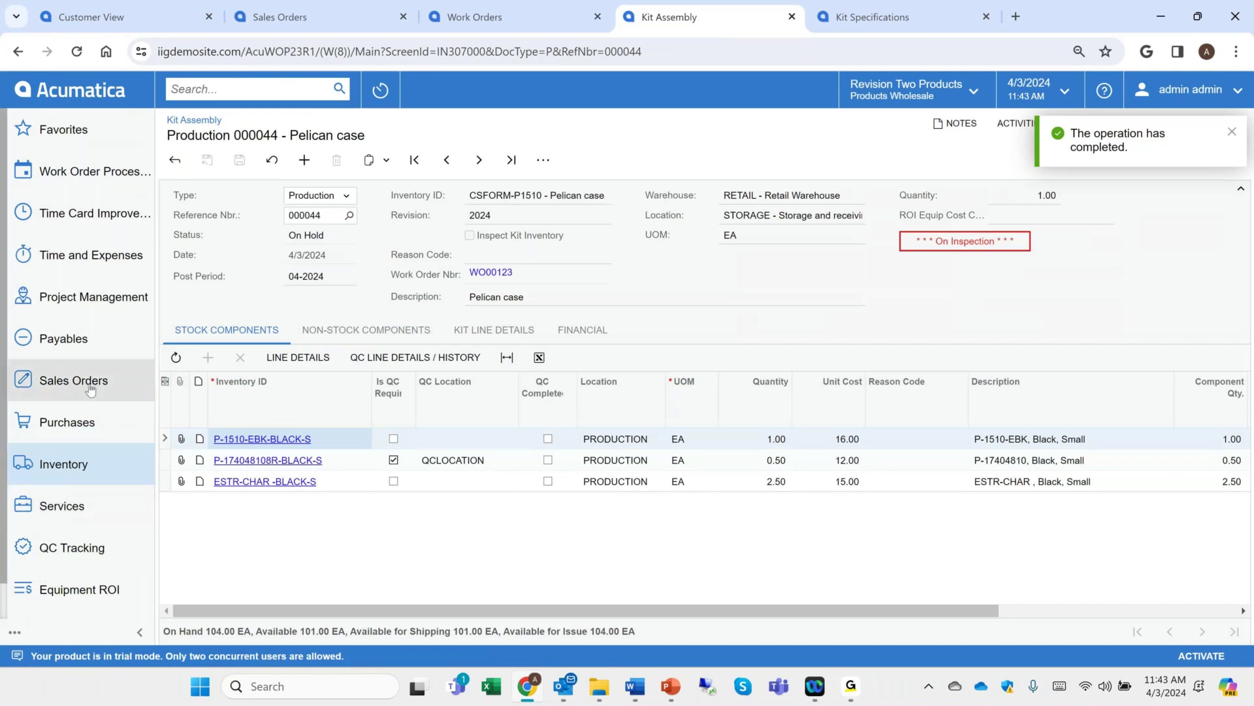
pyautogui.click(247, 249)
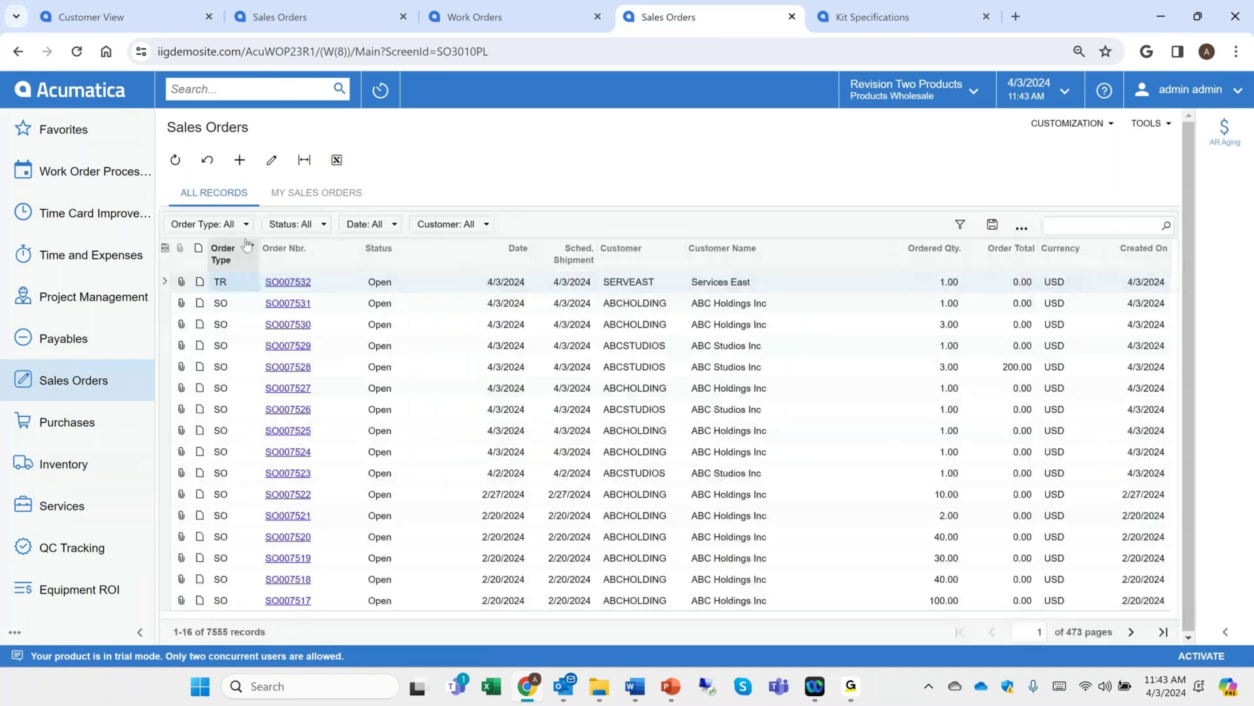
pyautogui.click(239, 159)
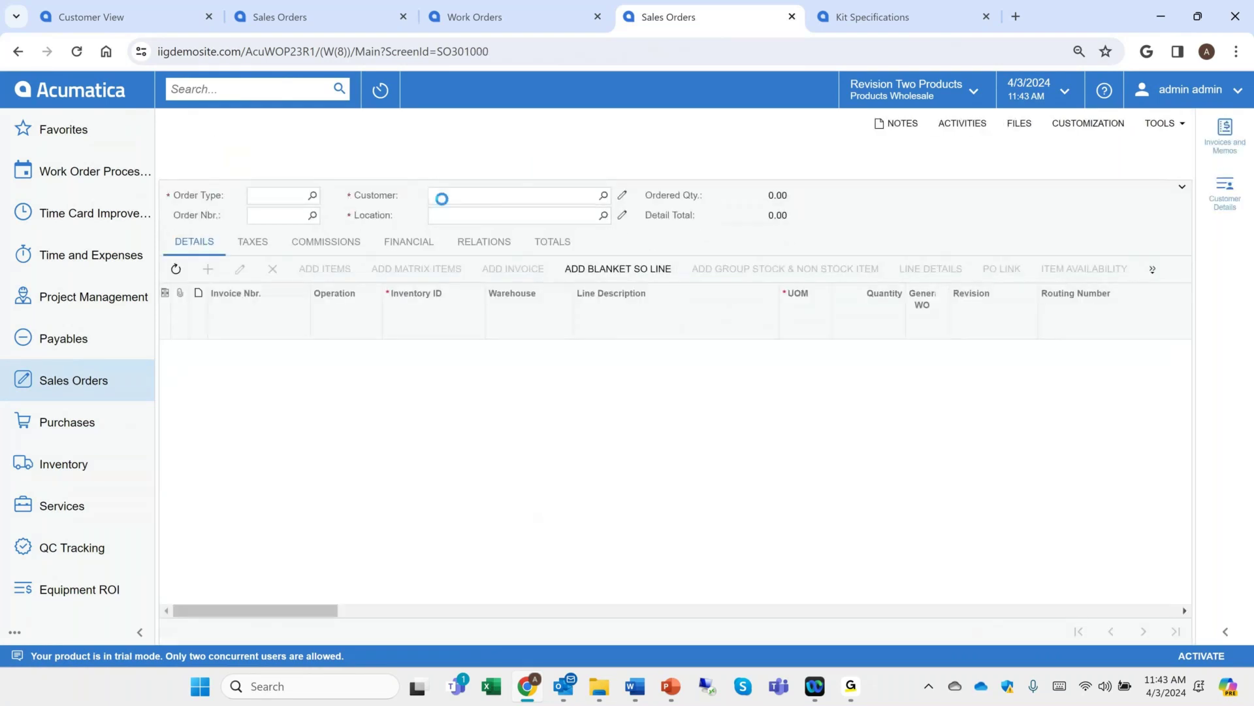
pyautogui.click(441, 197)
pyautogui.write('abc')
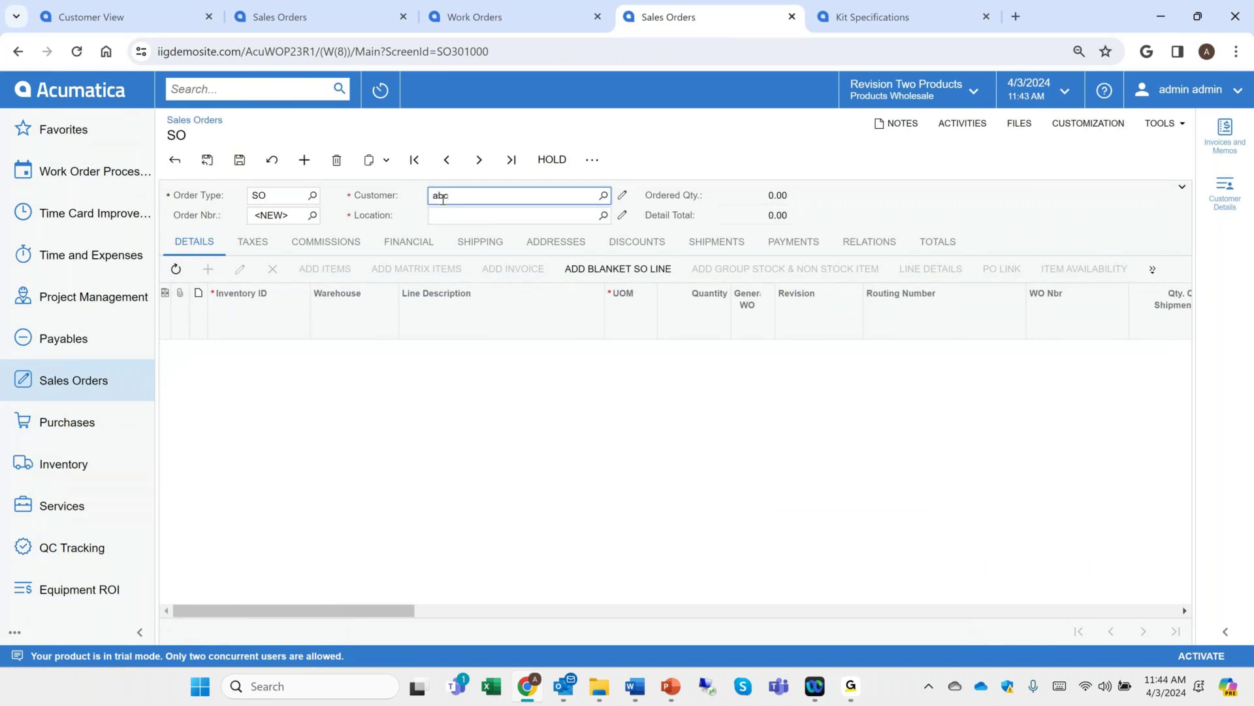
pyautogui.press('Return')
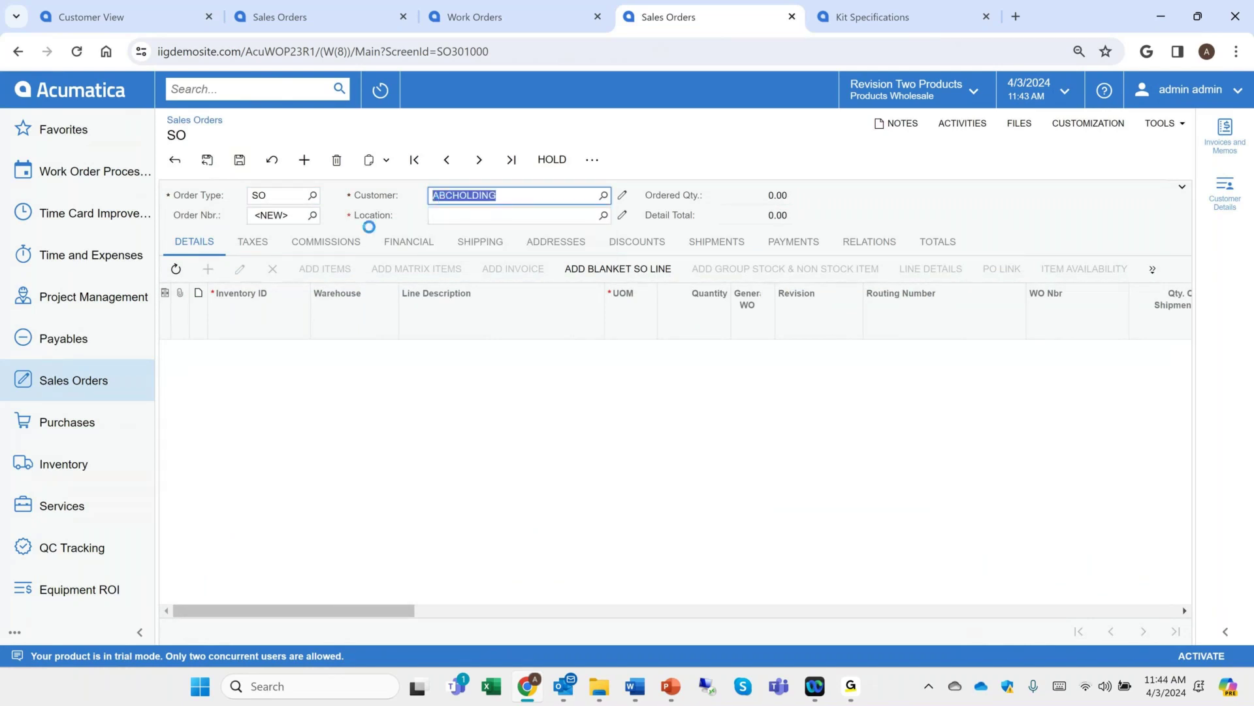
# Step: Add a line for item DEK2500 with a quantity of 1 to the sales order
pyautogui.click(207, 269)
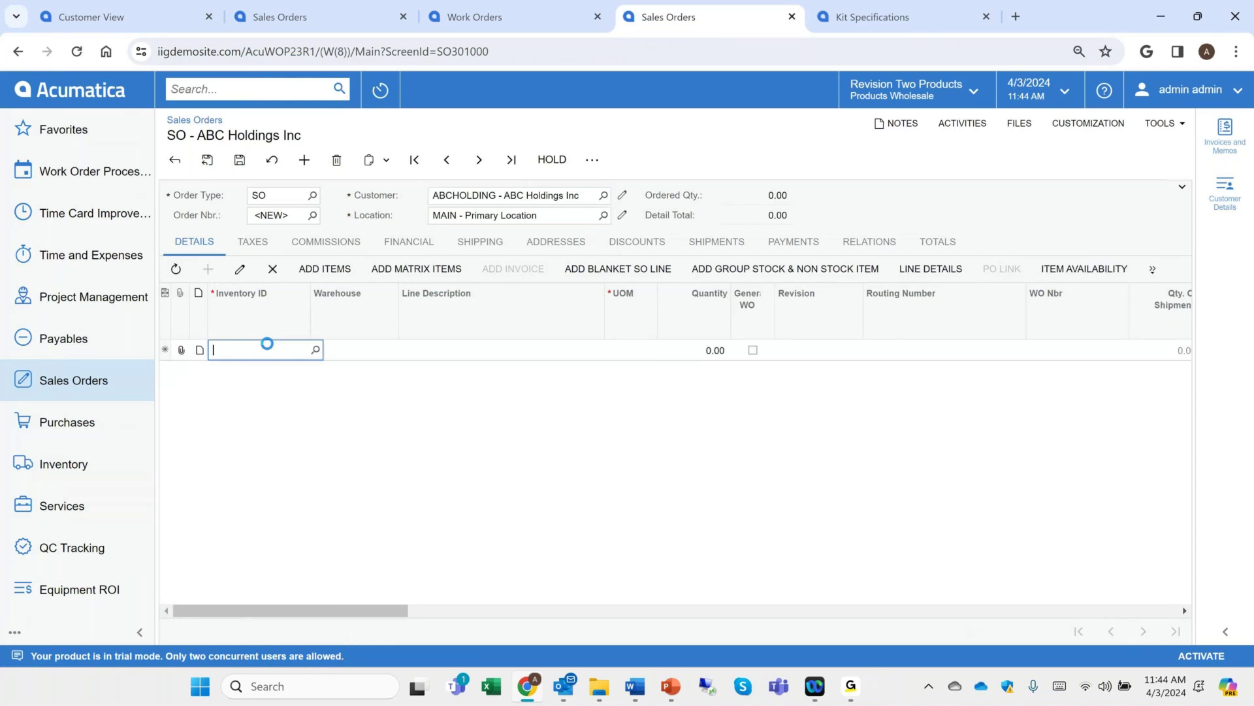
pyautogui.write('dek2500')
pyautogui.press('Tab')
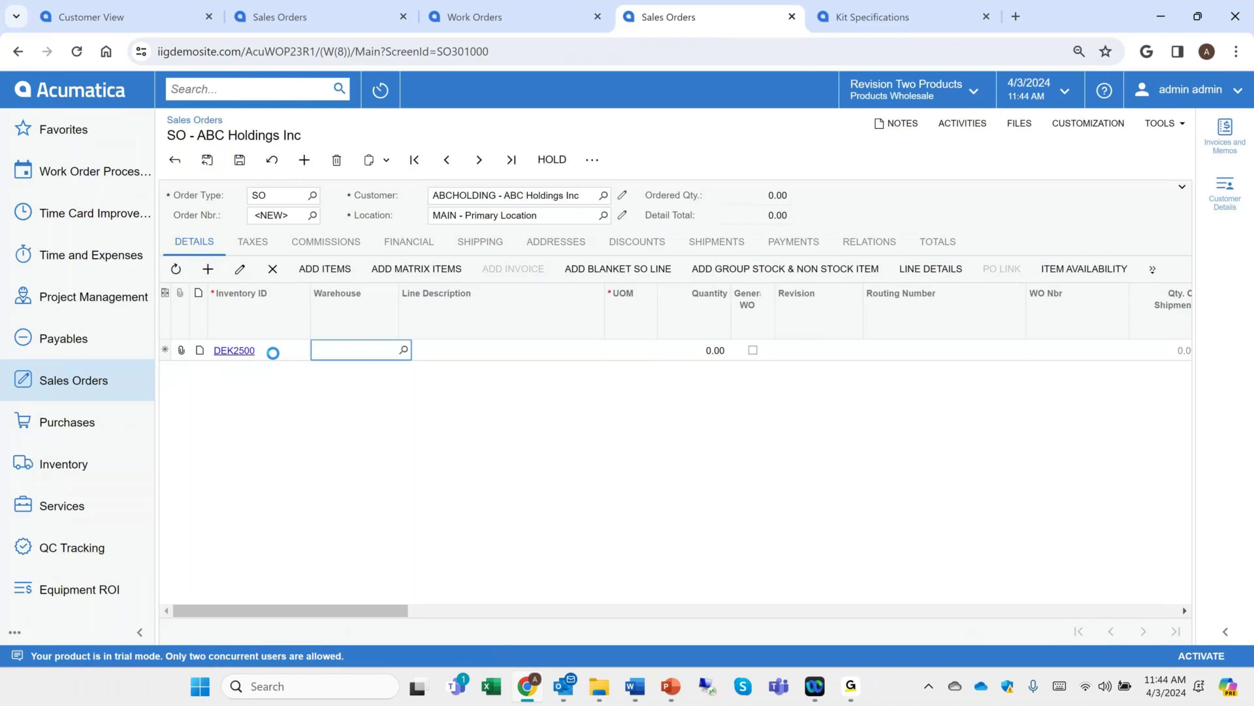
pyautogui.press('Tab')
pyautogui.write('1')
pyautogui.press('Tab')
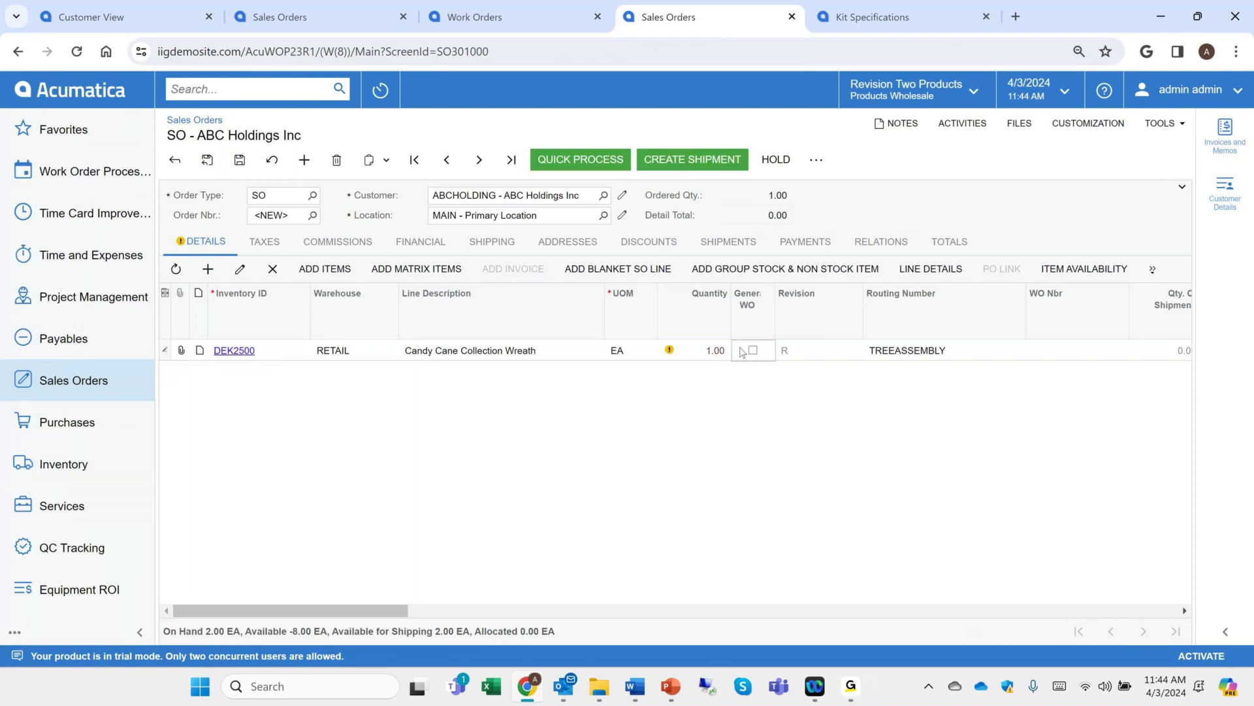
# Step: Mark the DEK2500 line for work order generation and run Generate WO with that item selected
pyautogui.click(753, 351)
pyautogui.click(1152, 271)
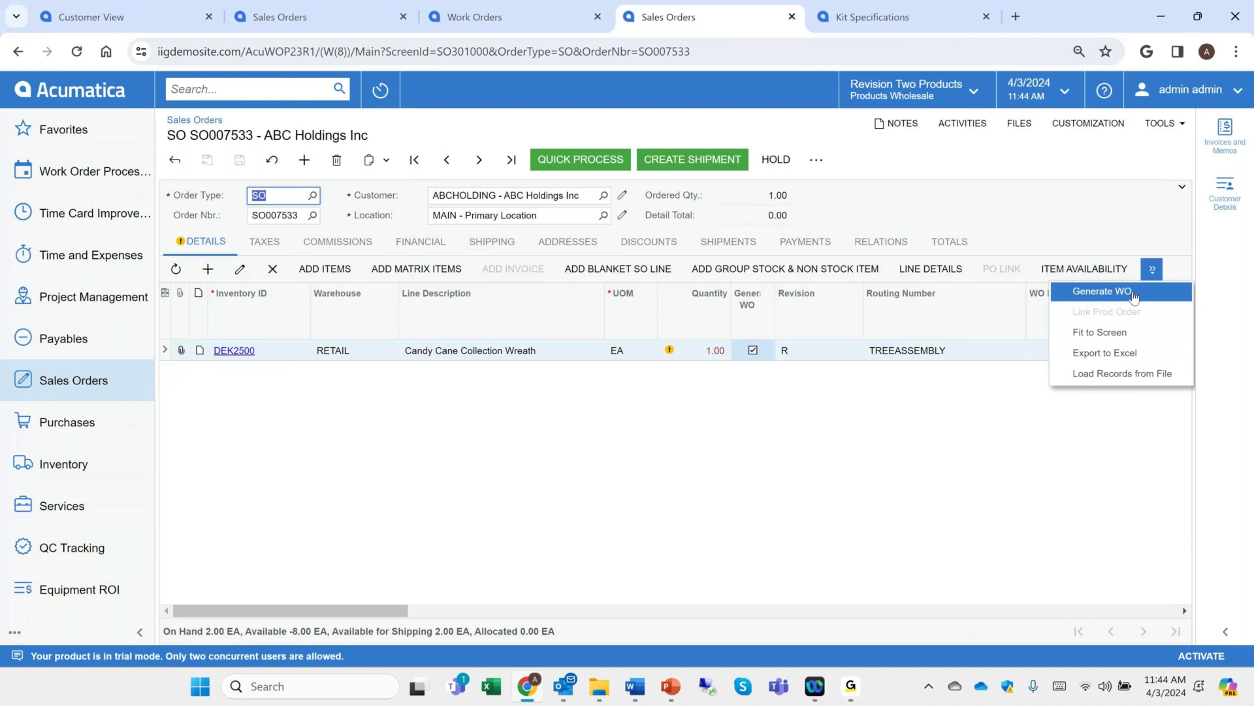
pyautogui.click(1134, 296)
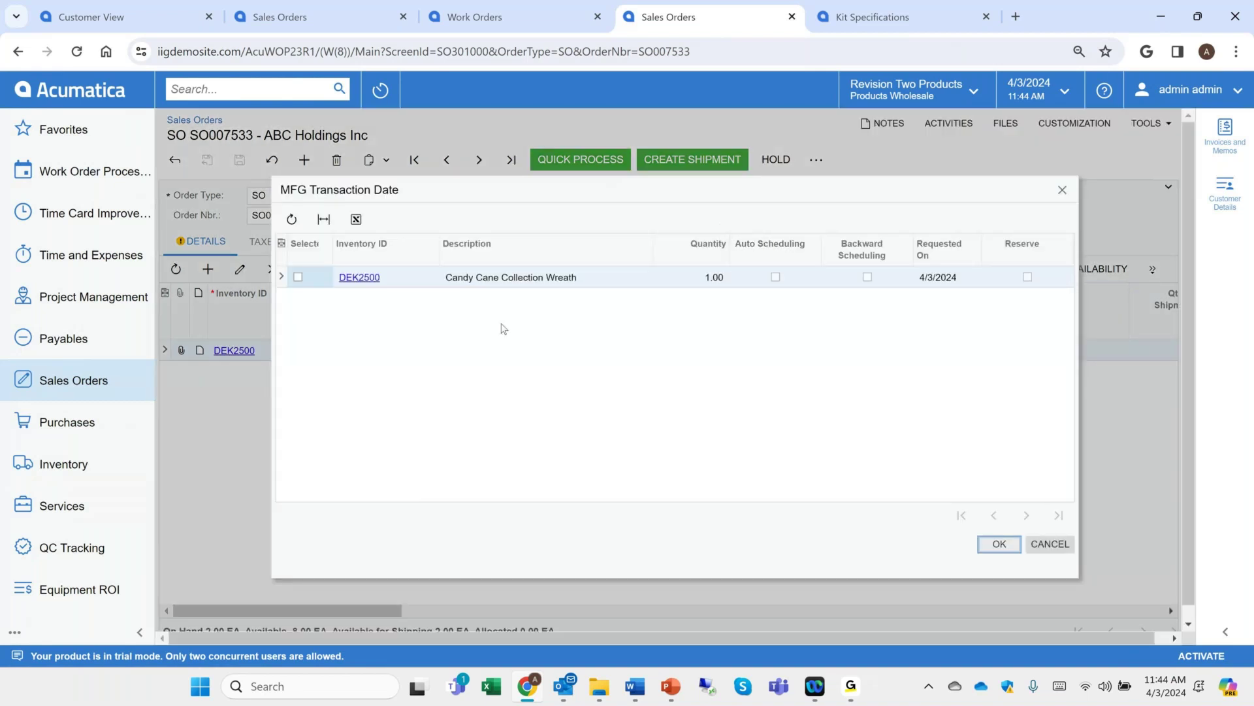
pyautogui.click(298, 277)
pyautogui.click(298, 277)
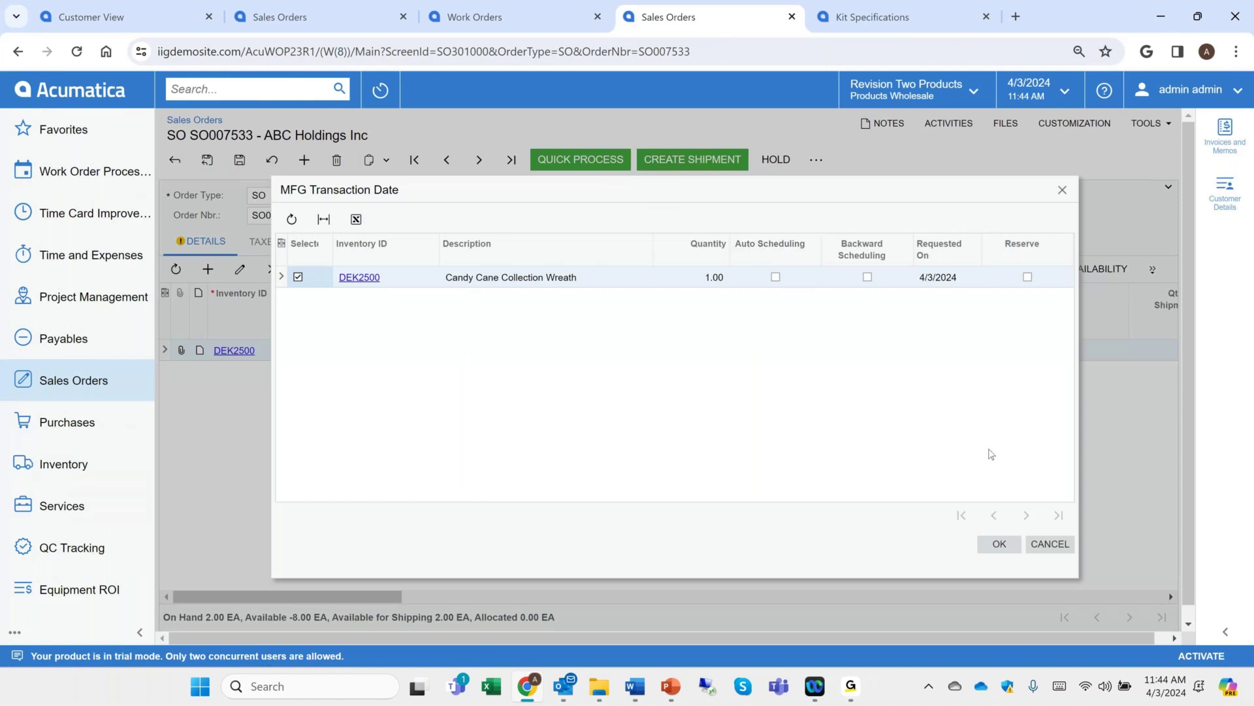
pyautogui.click(1007, 544)
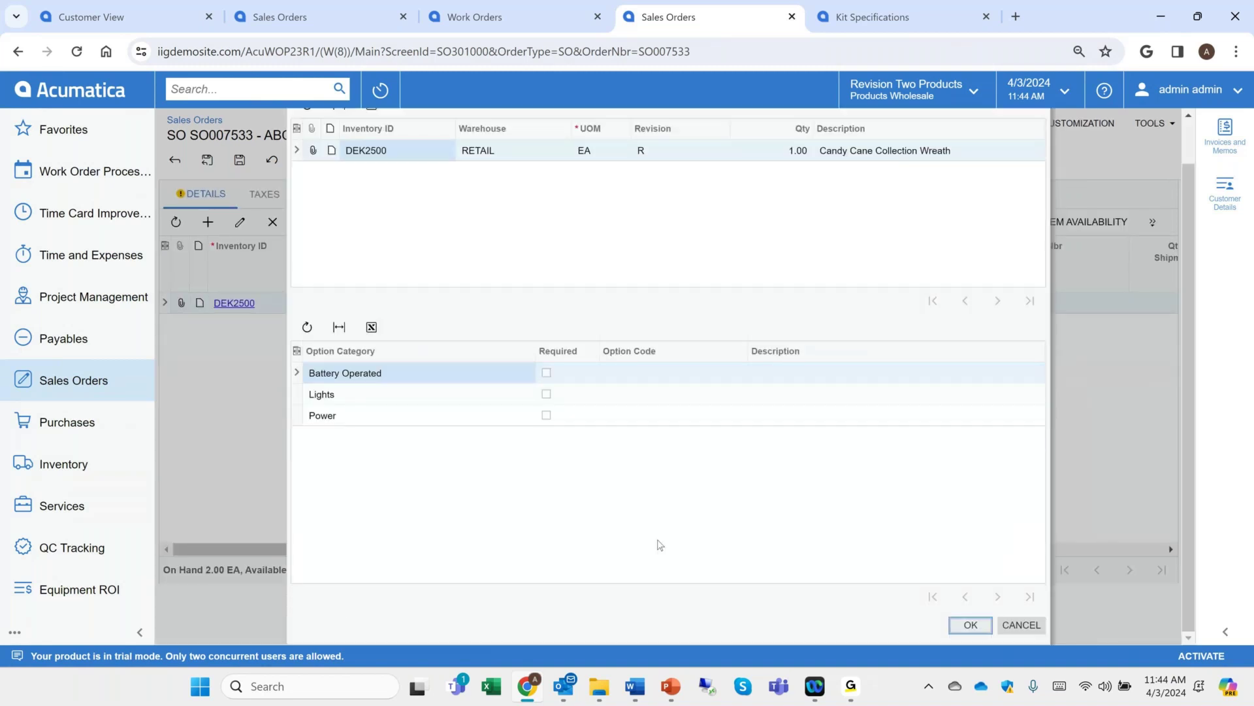
# Step: Look up the available option codes for DEK2500's Power, Battery Operated and Lights option categories
pyautogui.click(608, 422)
pyautogui.click(653, 418)
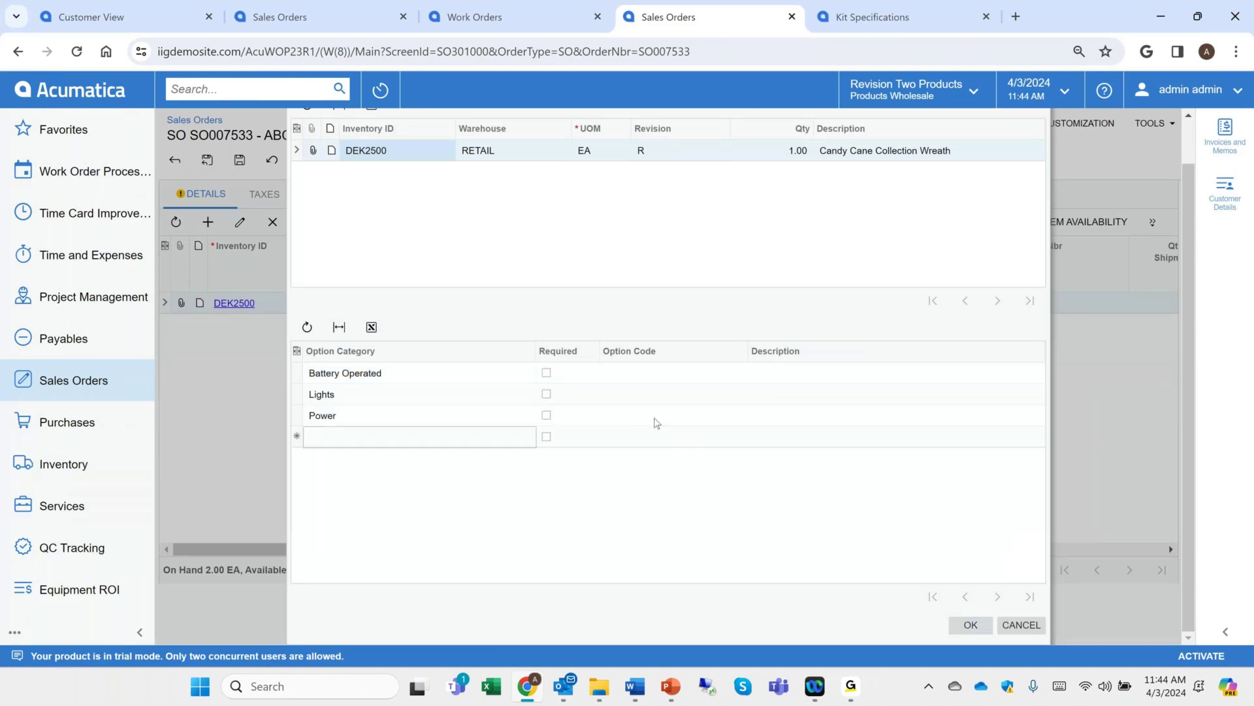
pyautogui.click(695, 418)
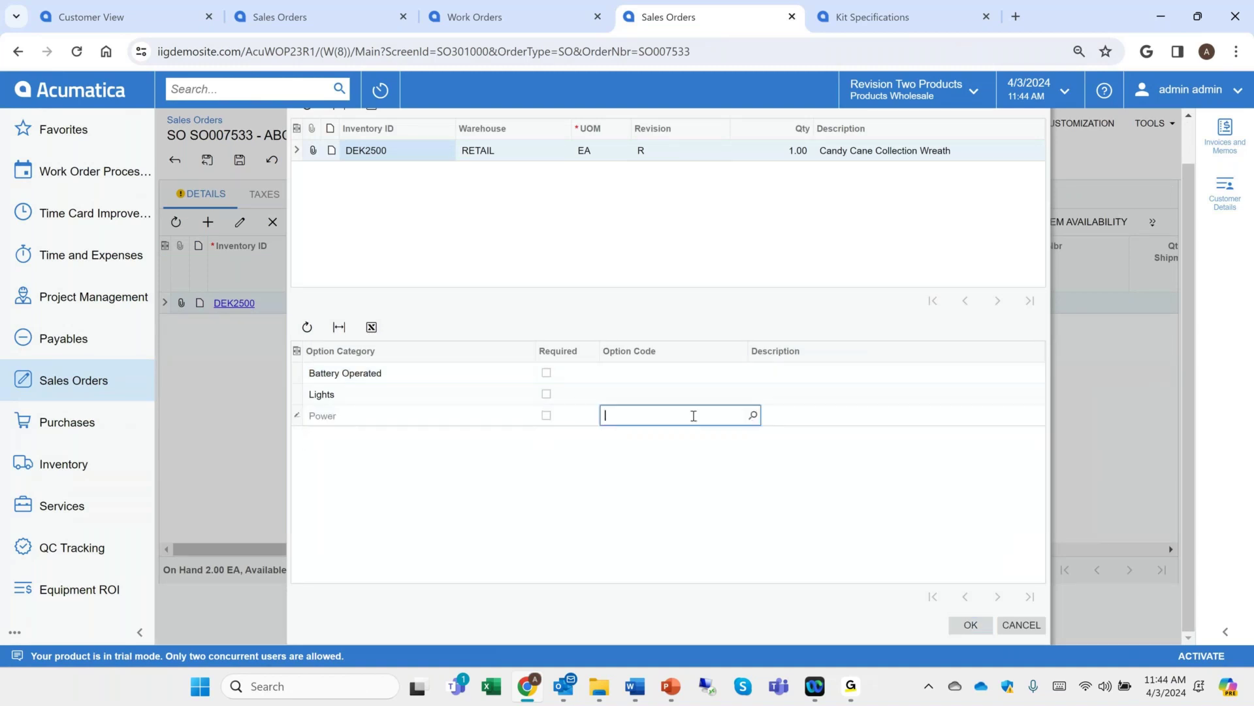
pyautogui.click(753, 415)
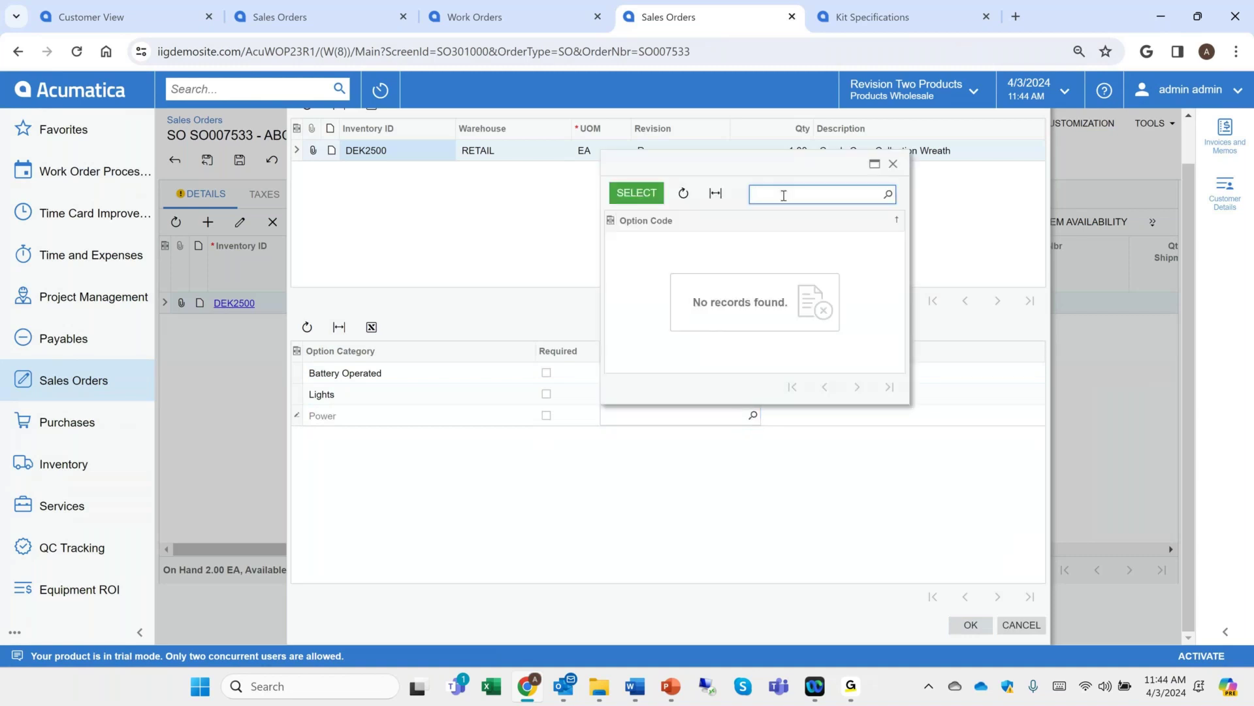
pyautogui.click(893, 163)
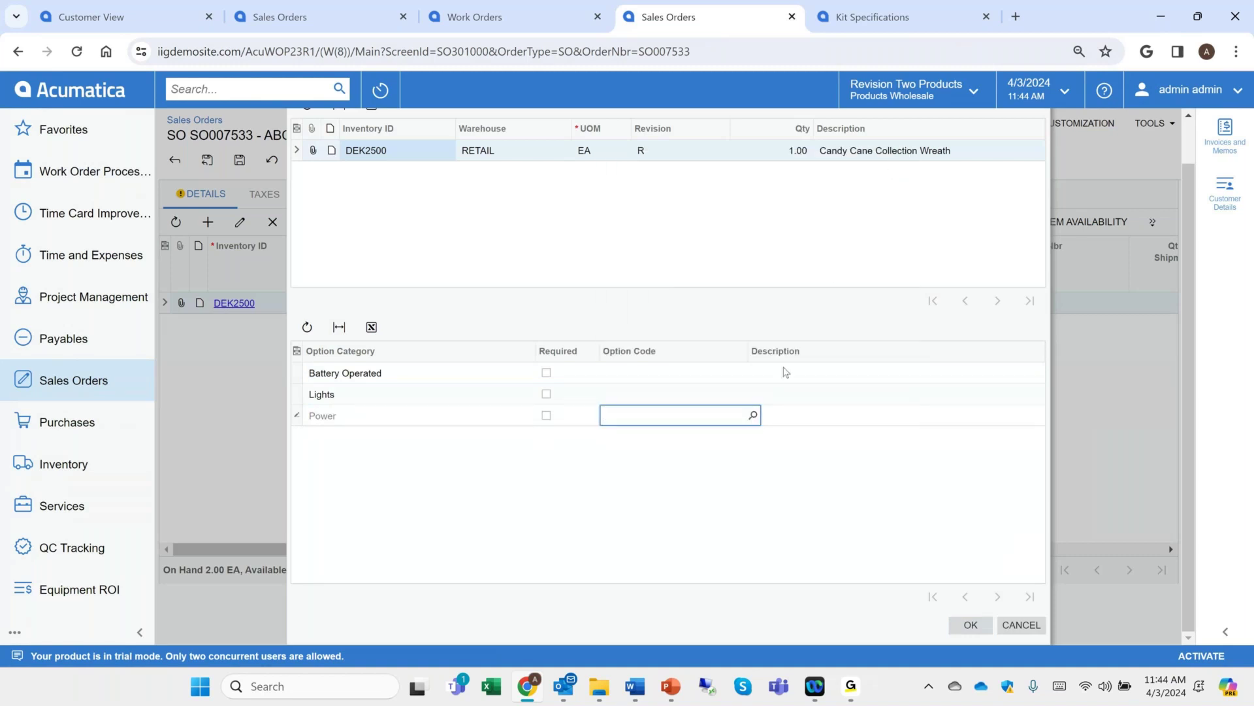
pyautogui.press('Tab')
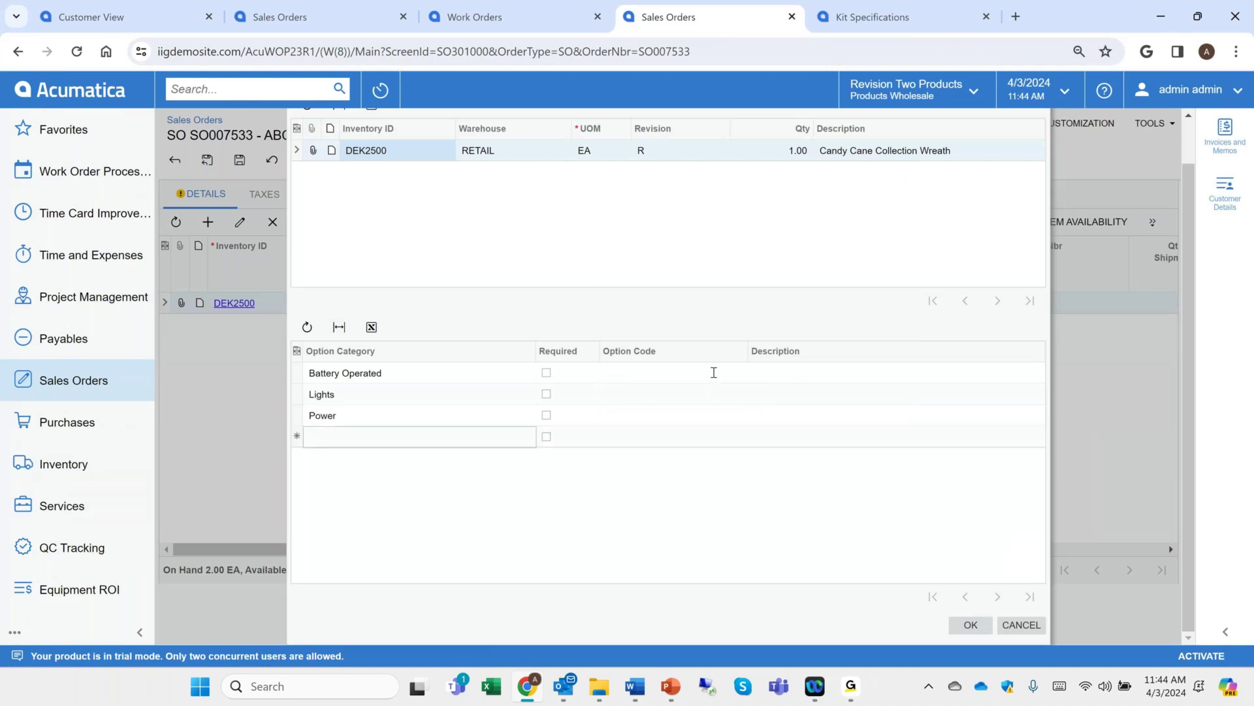
pyautogui.click(737, 373)
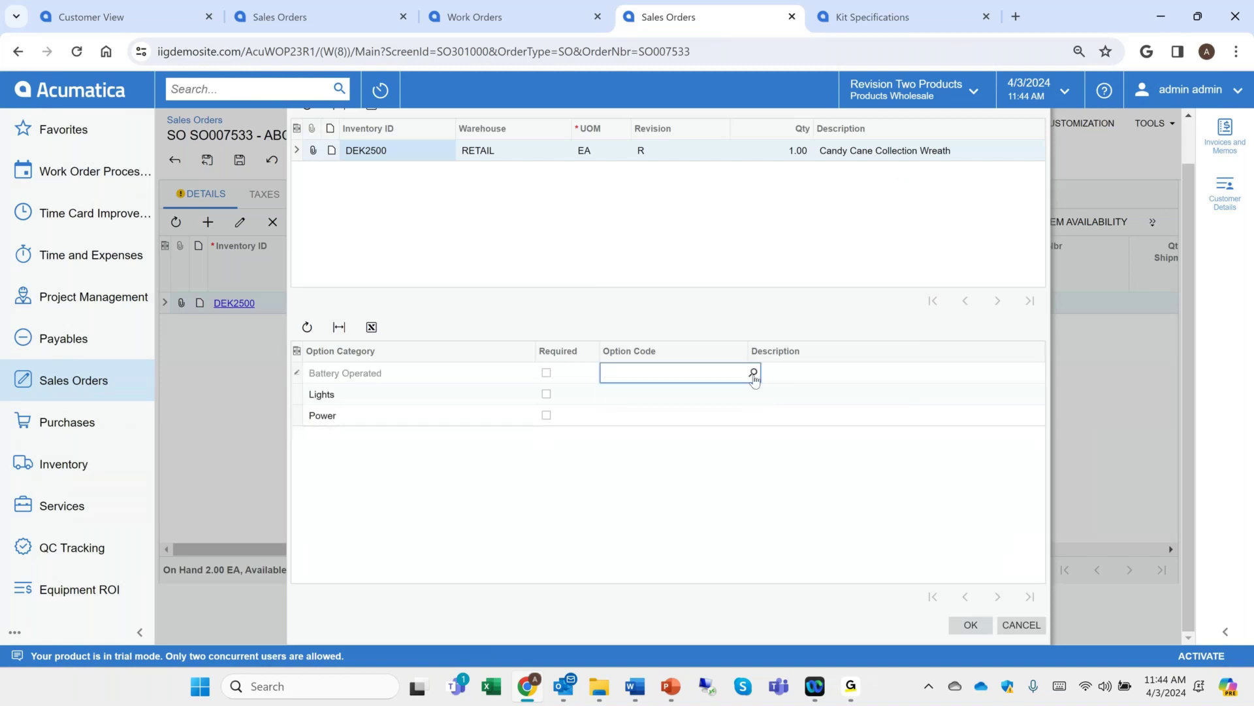
pyautogui.click(752, 373)
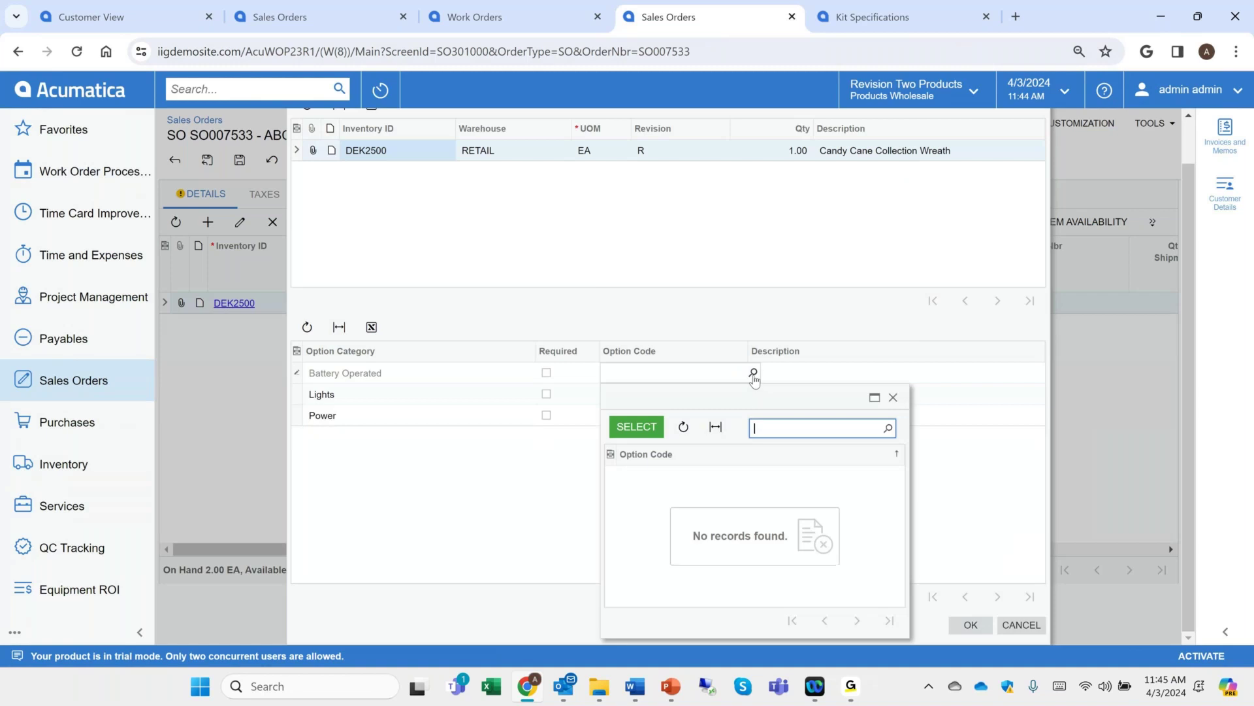
pyautogui.click(892, 397)
pyautogui.click(750, 396)
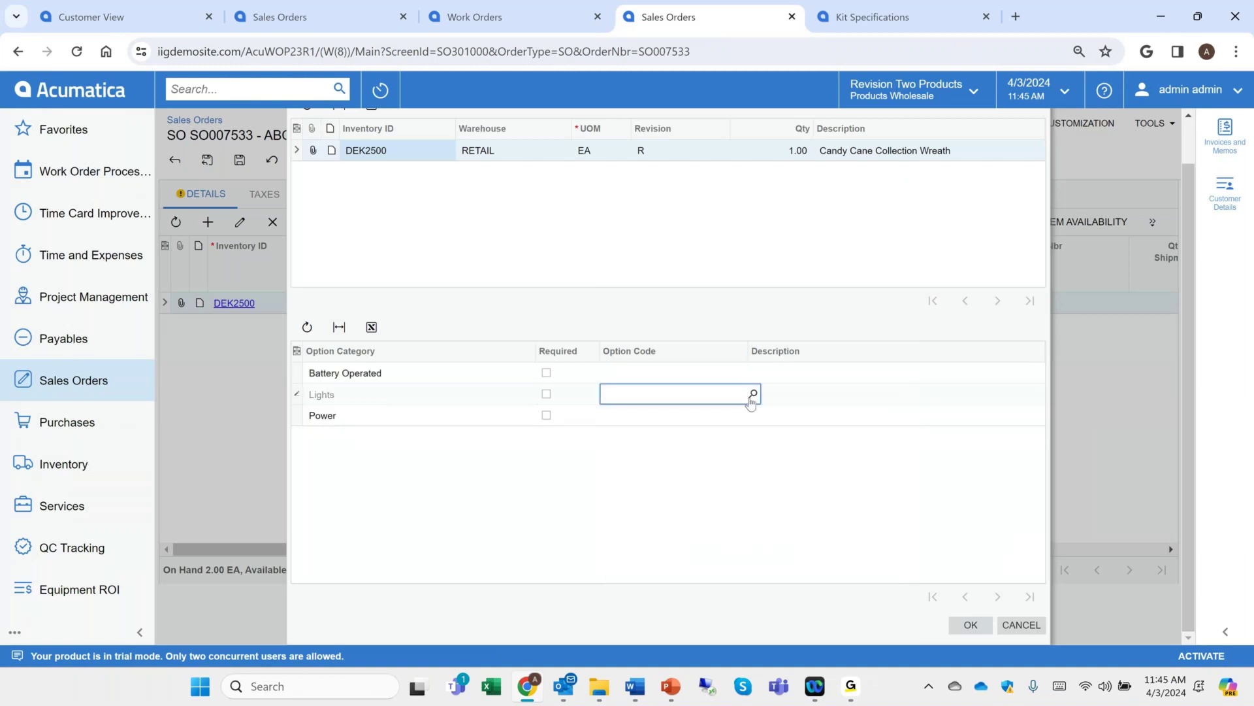
pyautogui.click(753, 392)
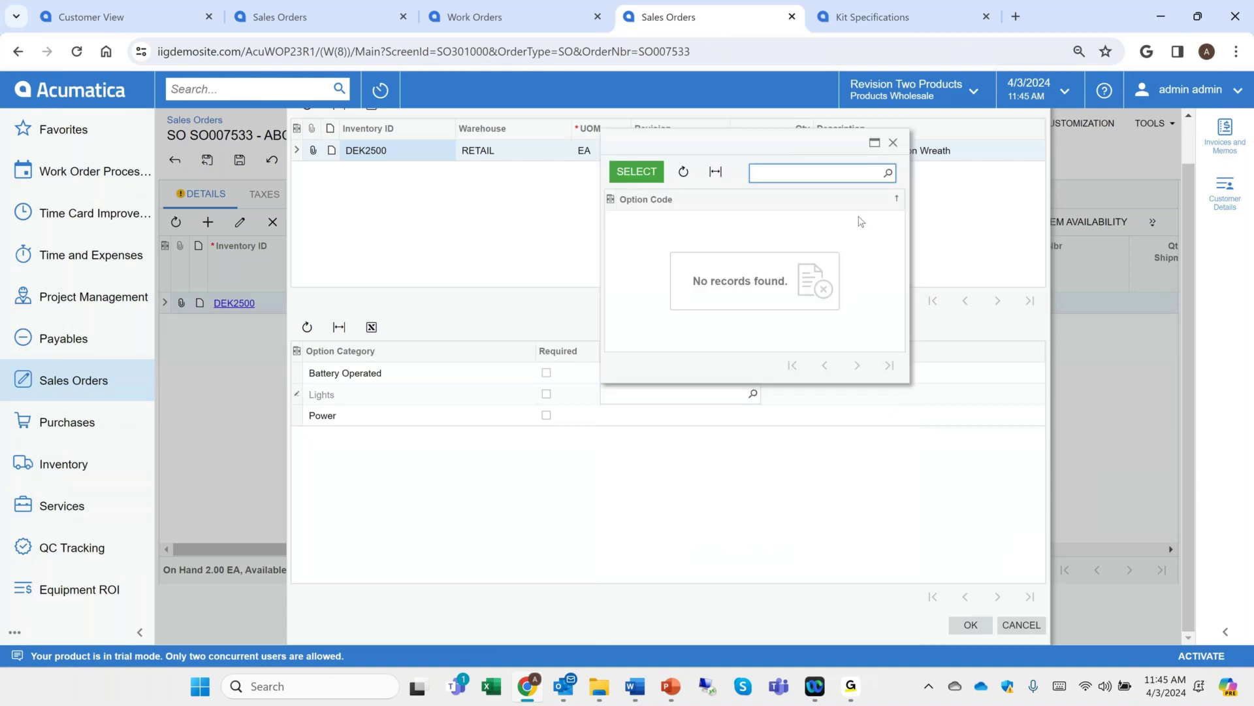
pyautogui.click(892, 143)
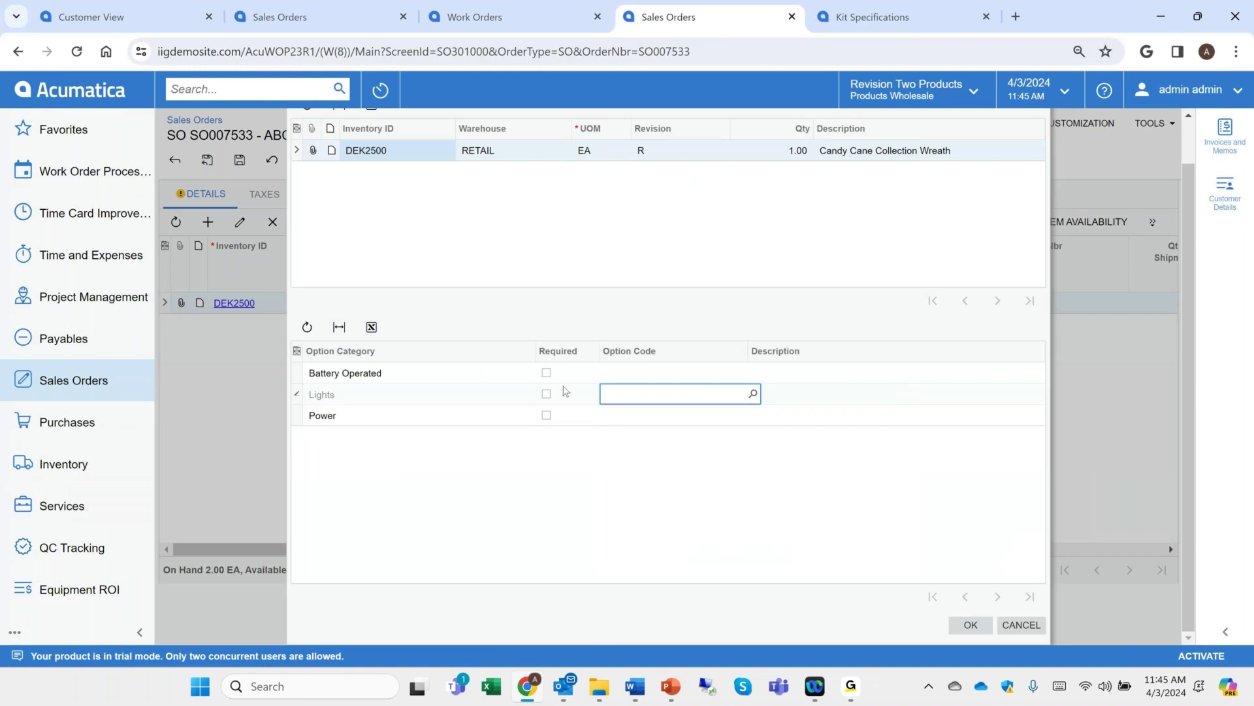
# Step: Look up the bill option record for inventory item DEK2500 in Bill Options
pyautogui.click(118, 172)
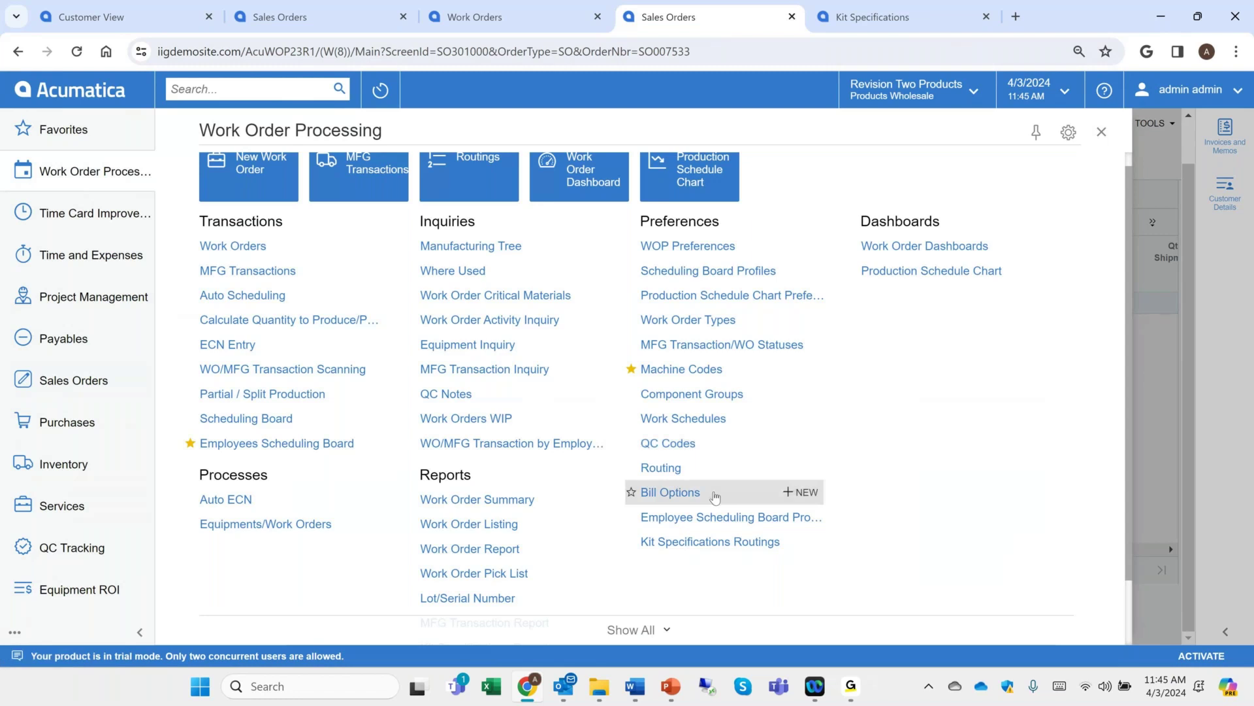
pyautogui.click(671, 493)
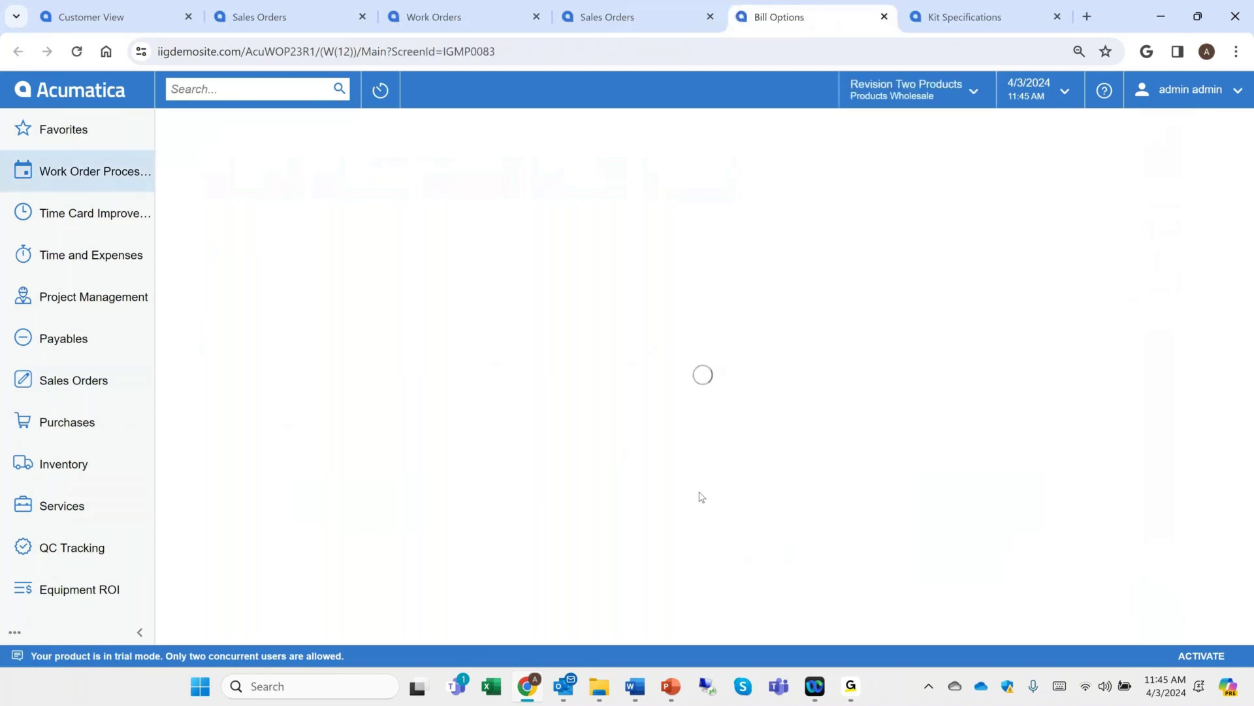
pyautogui.click(240, 159)
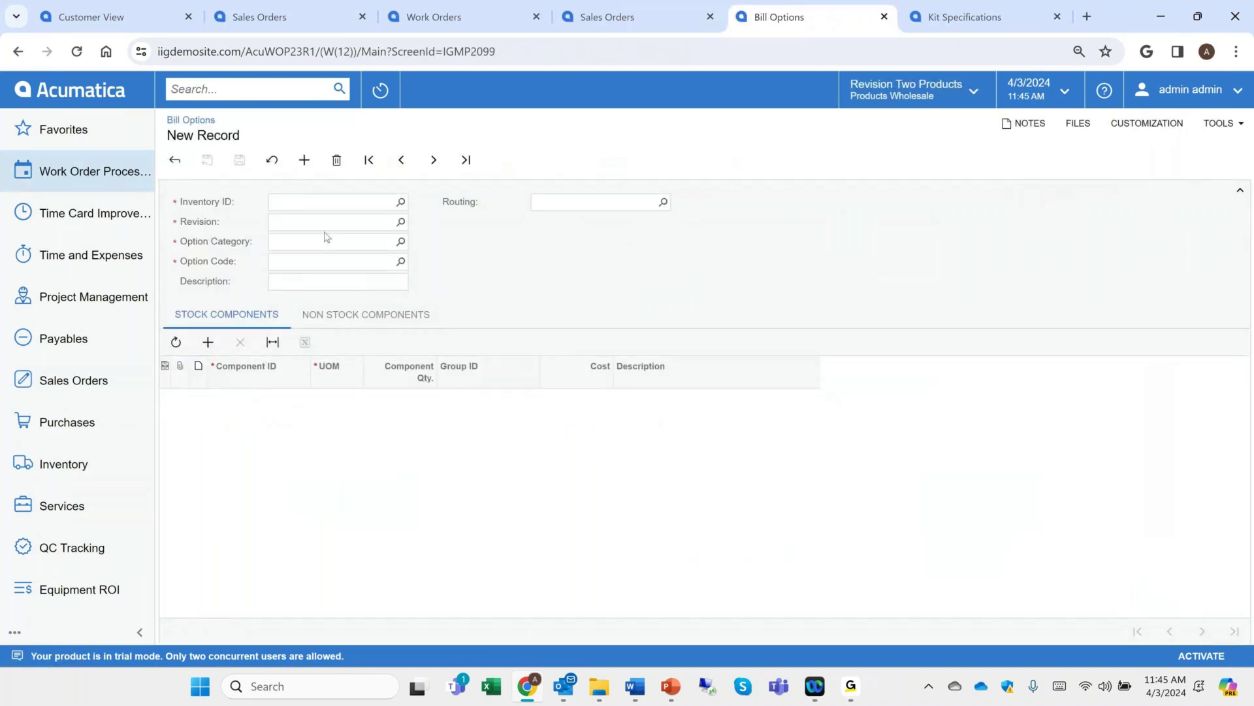
pyautogui.click(351, 201)
pyautogui.write('dek2500')
pyautogui.press('Tab')
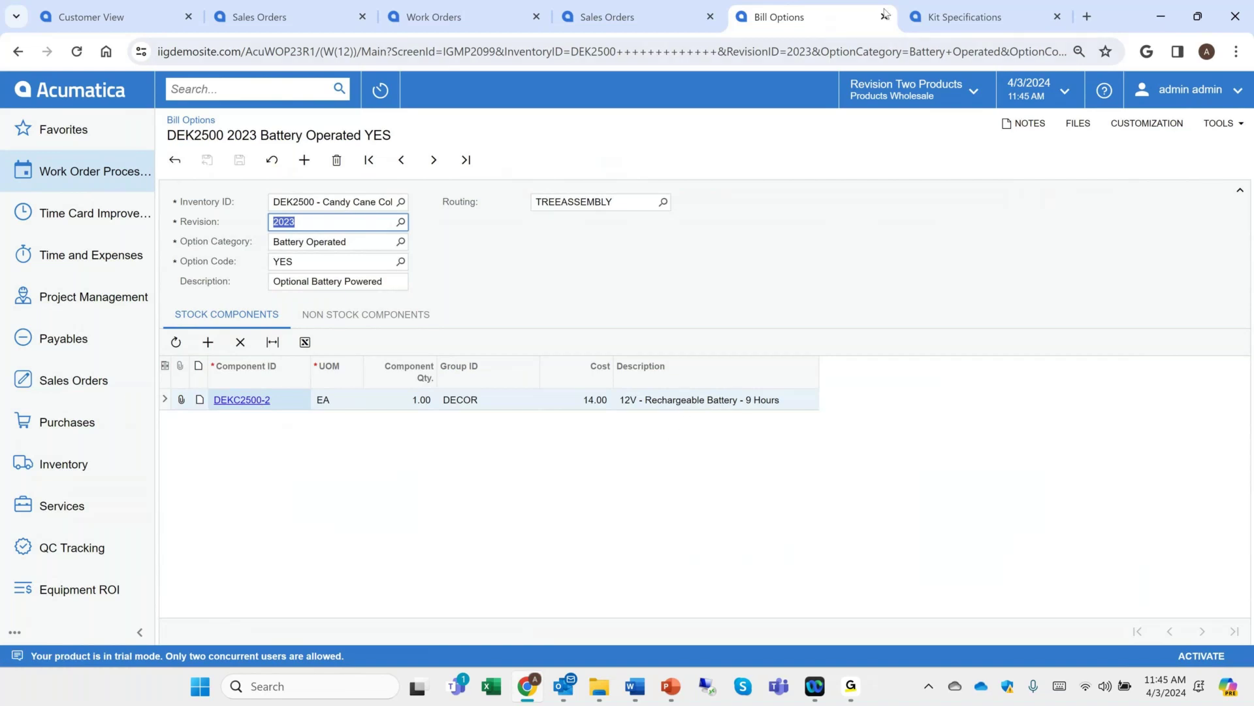
# Step: Close the bill options record and complete the DEK2500 work order generation without choosing any option codes
pyautogui.click(884, 16)
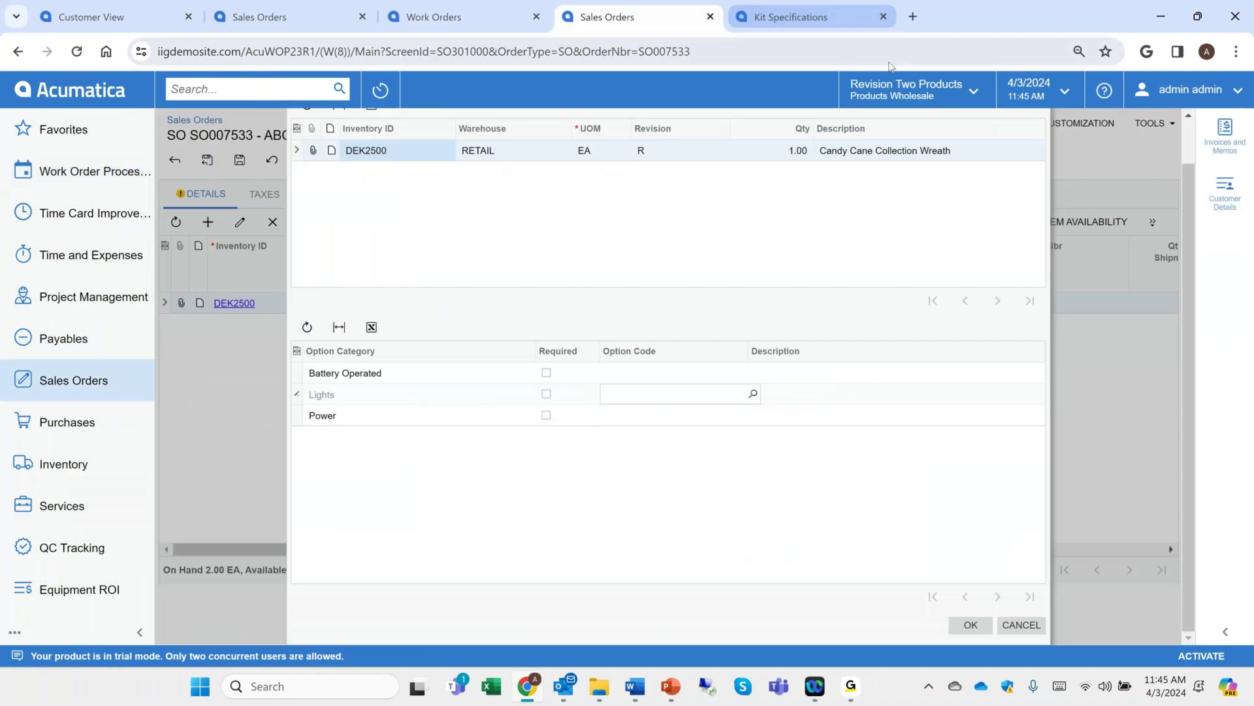
pyautogui.click(971, 625)
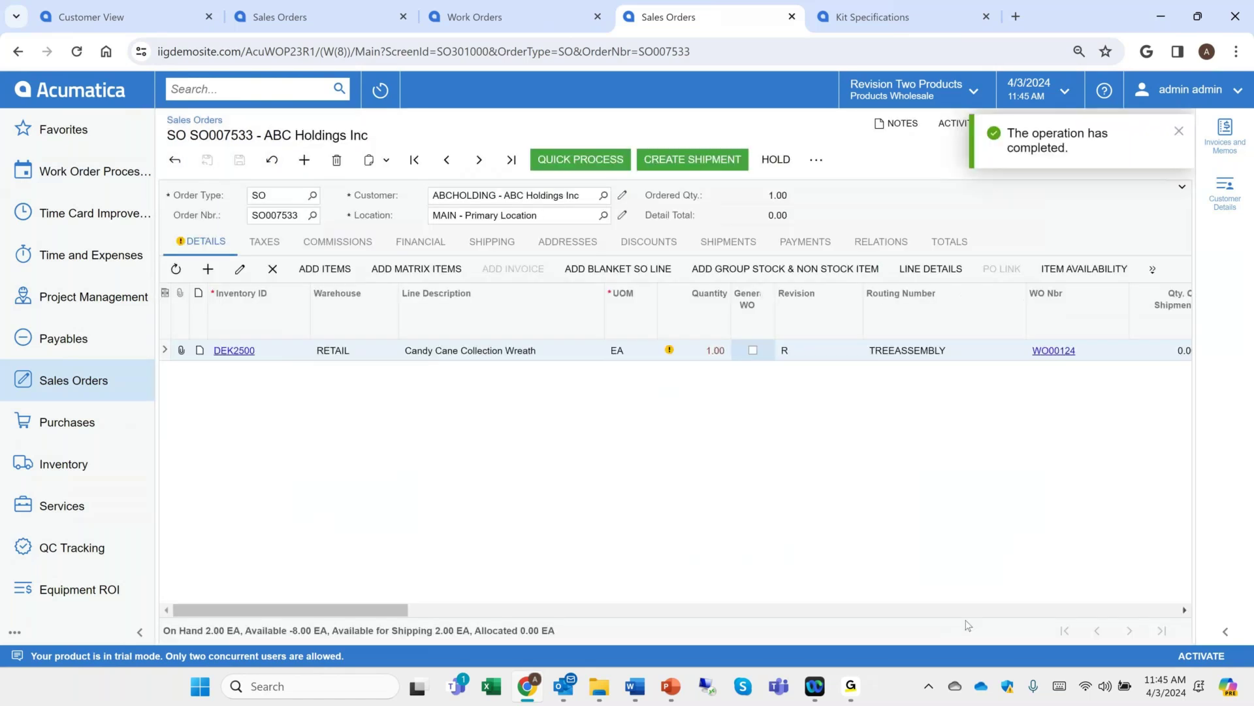
# Step: Create a new SO-type sales order for customer ABCHOLDING
pyautogui.click(305, 158)
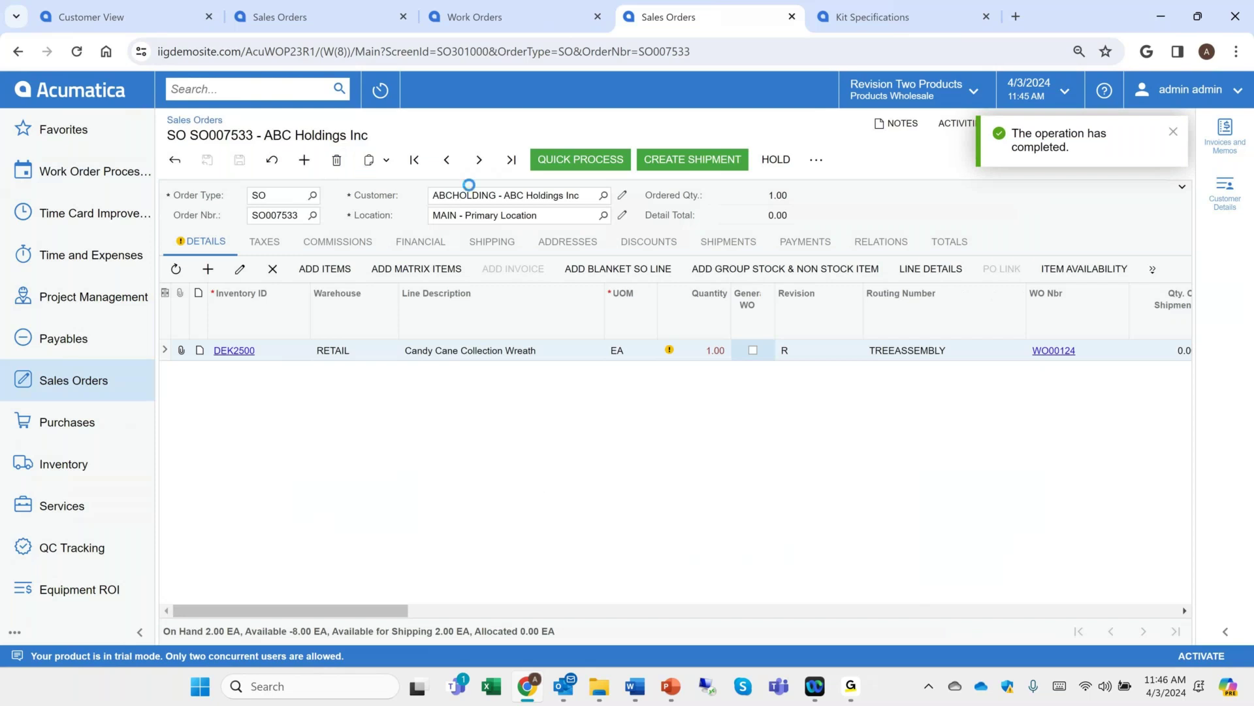
pyautogui.click(478, 194)
pyautogui.write('dek')
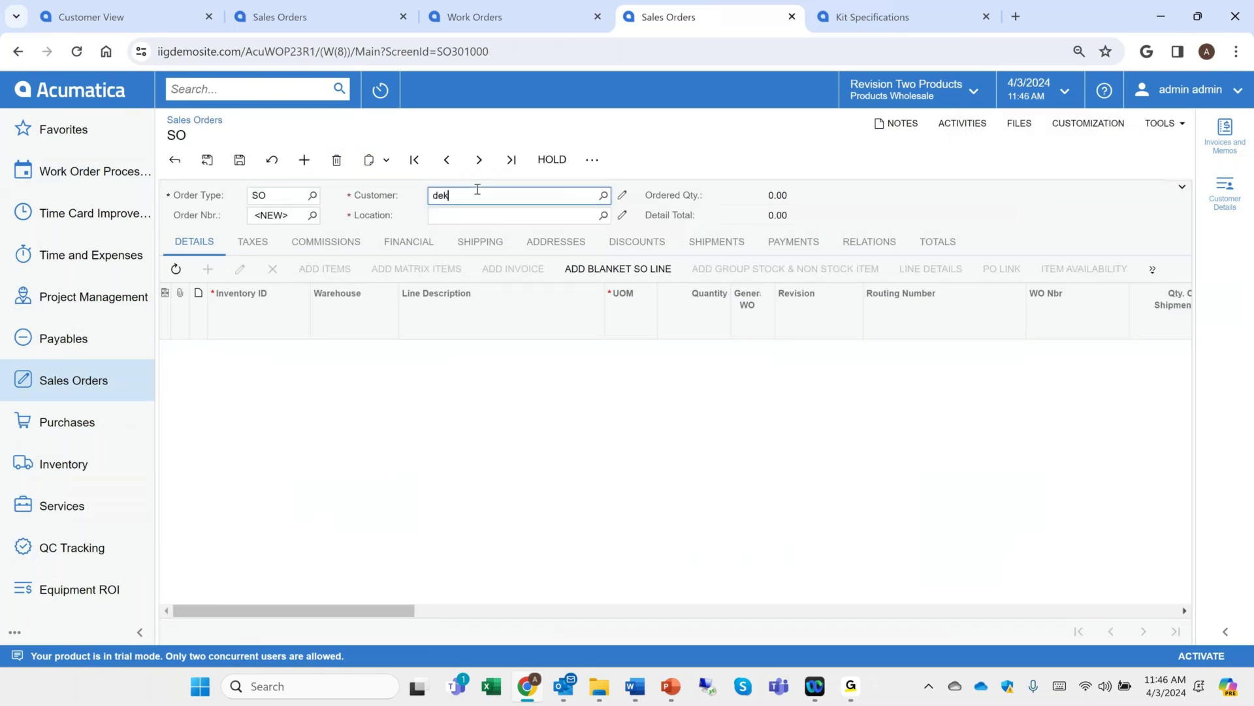
pyautogui.write('abc')
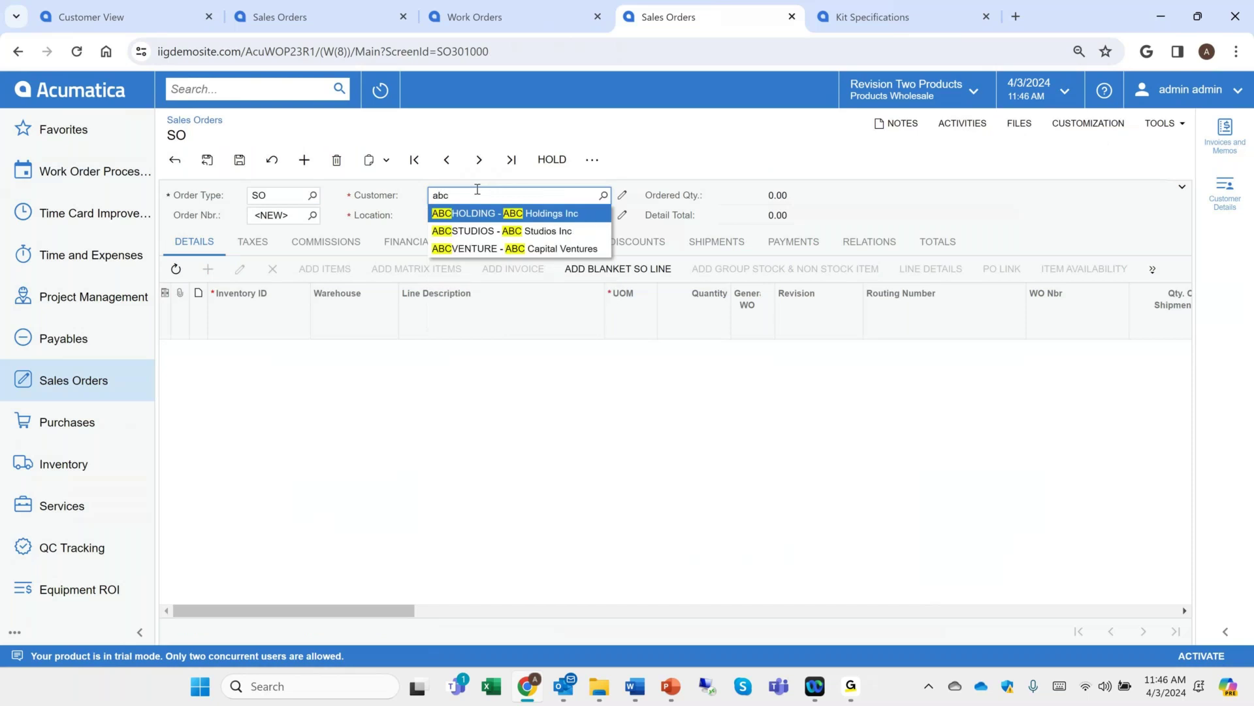
pyautogui.press('Return')
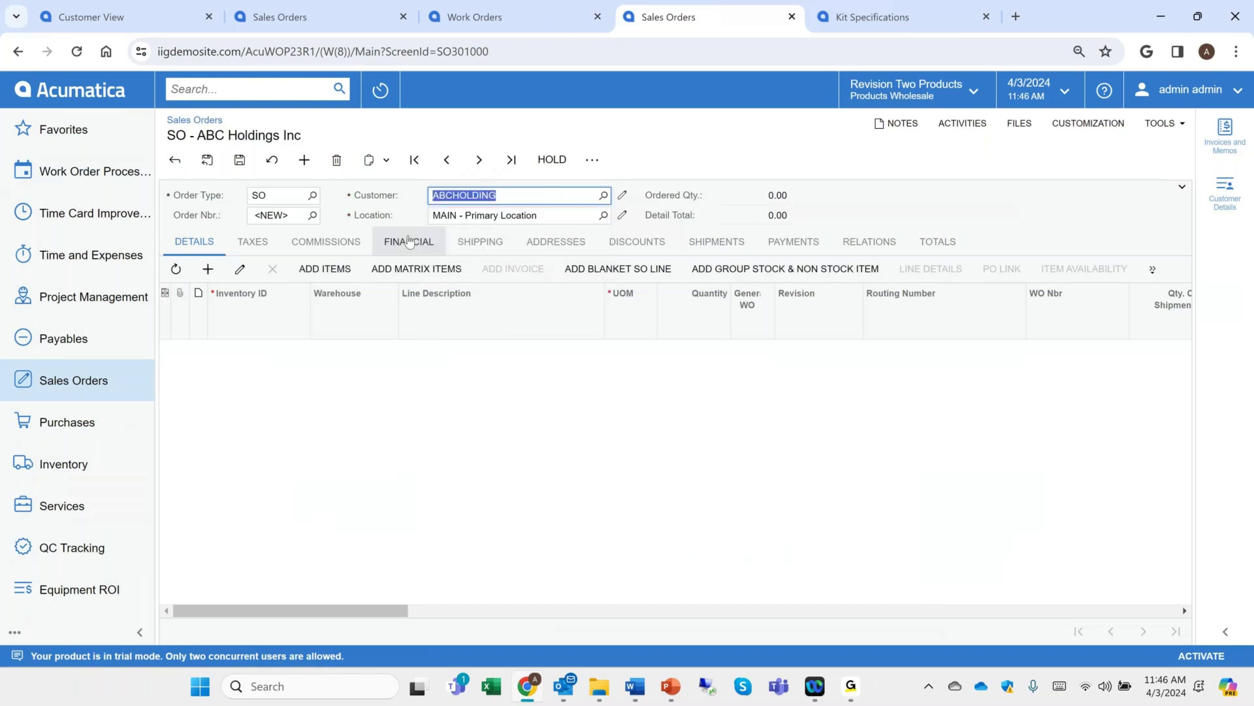
# Step: Add a line for item BR12OPEN 200F with a quantity of 1 to the sales order
pyautogui.click(208, 268)
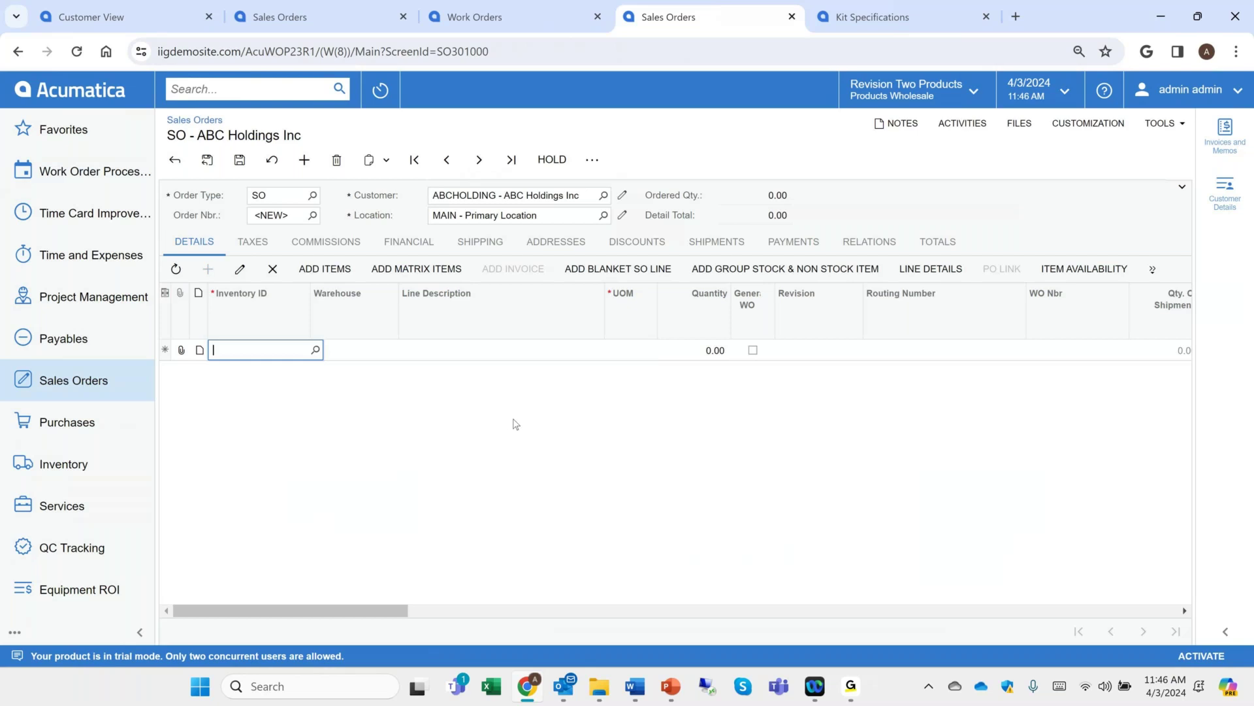
pyautogui.write('2001')
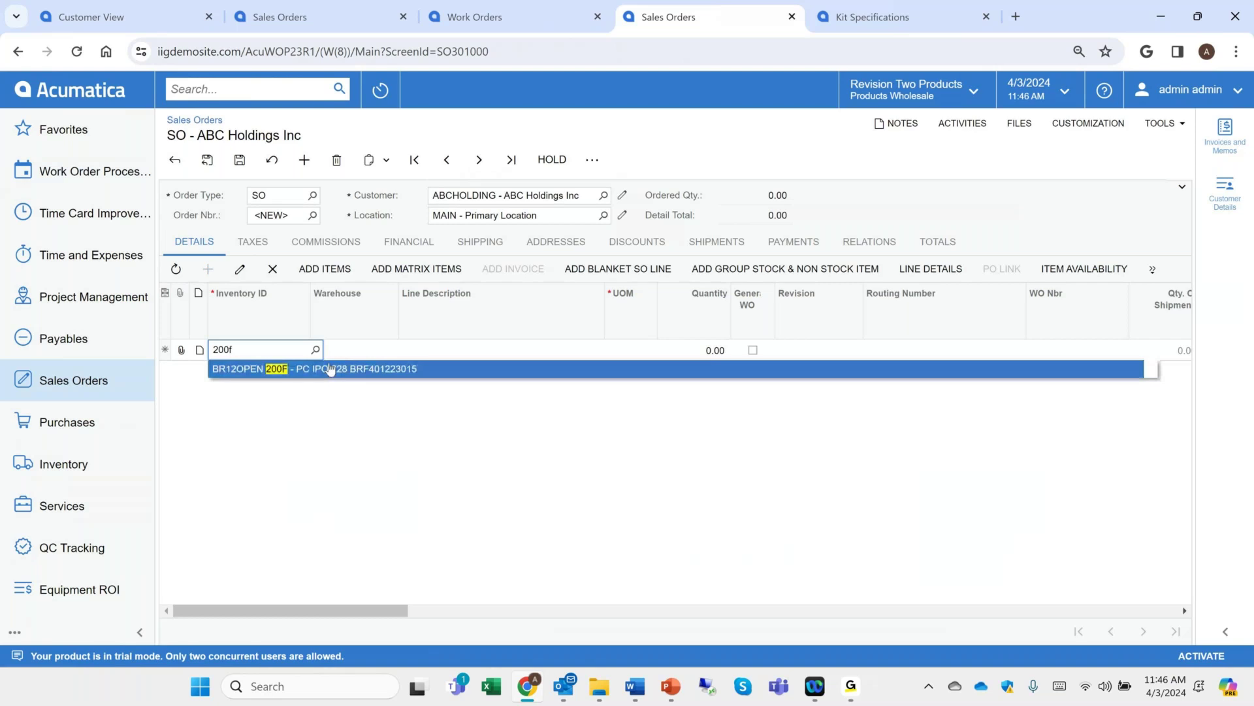
pyautogui.press('Tab')
pyautogui.press('Tab')
pyautogui.press('Tab')
pyautogui.press('Tab')
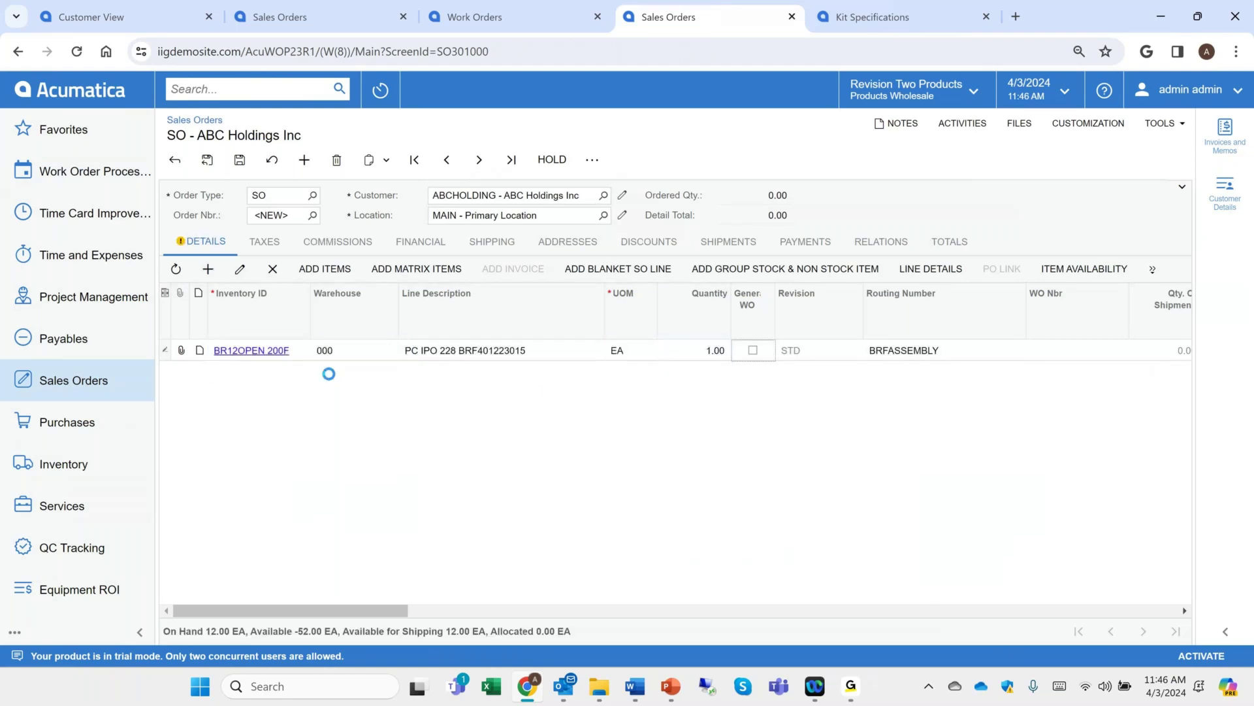
# Step: Mark the BR12OPEN 200F line for work order generation, save the order, and run Generate WO with that item selected
pyautogui.click(752, 351)
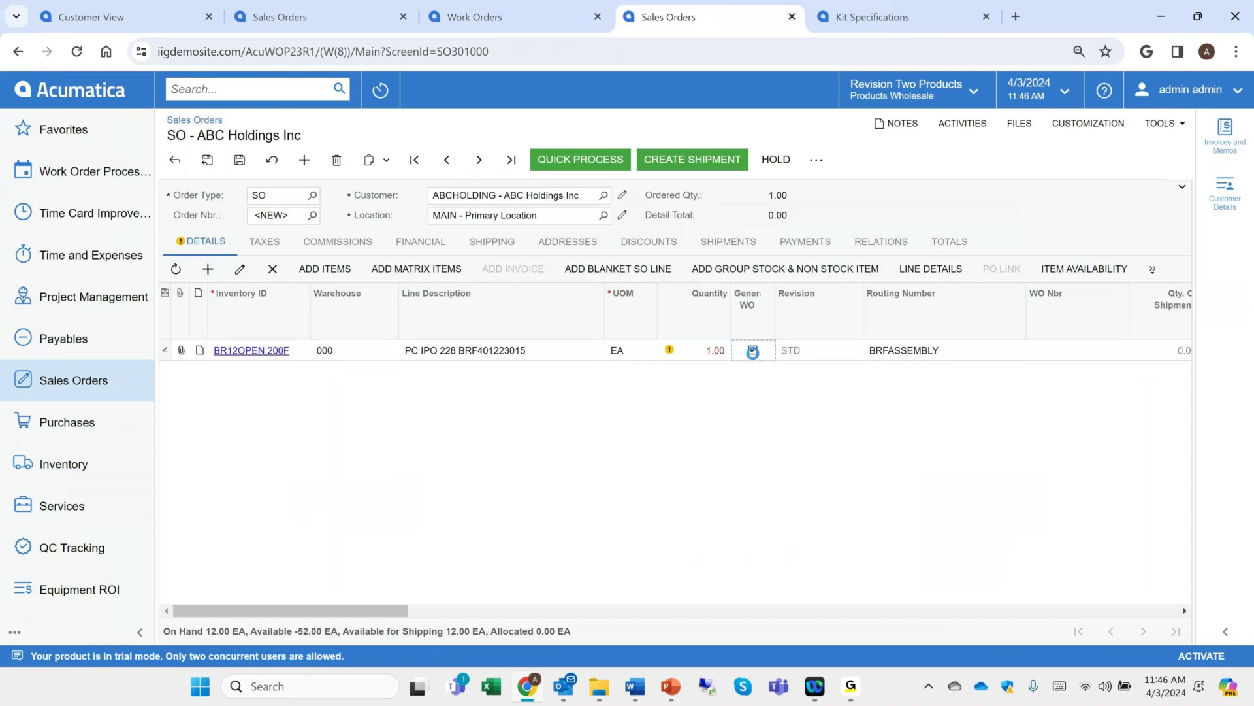
pyautogui.click(240, 161)
pyautogui.click(1153, 269)
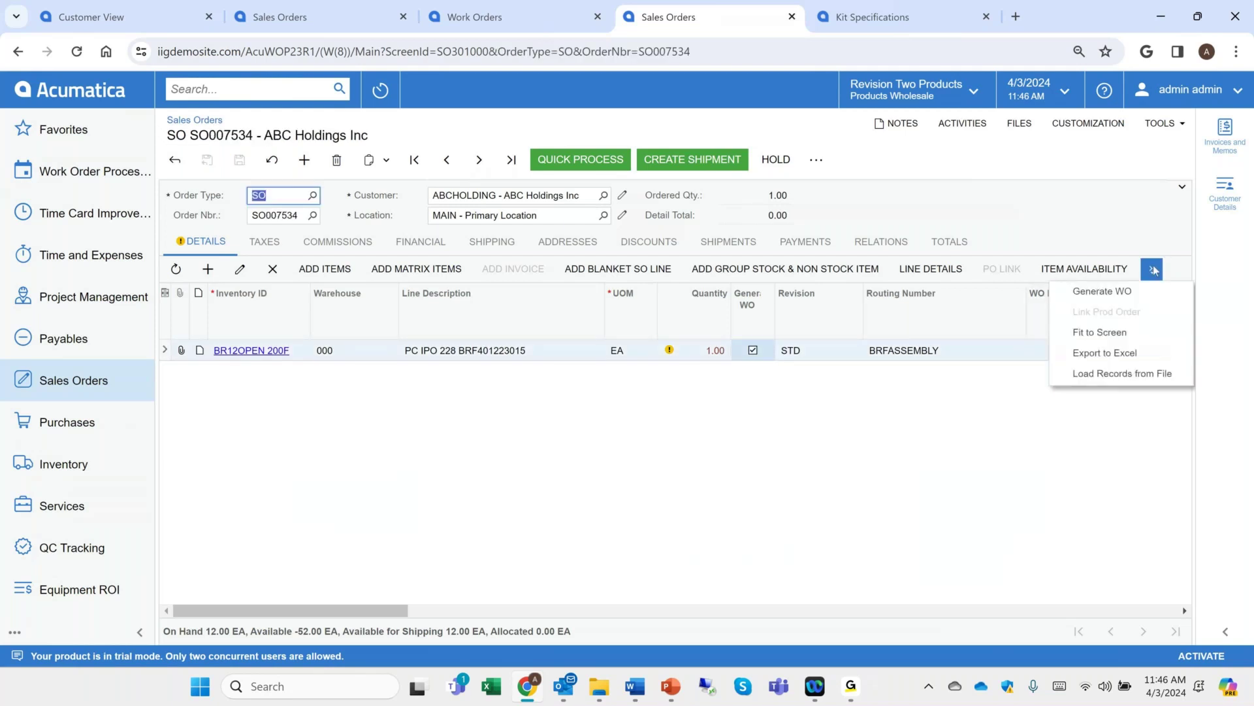
pyautogui.click(1120, 294)
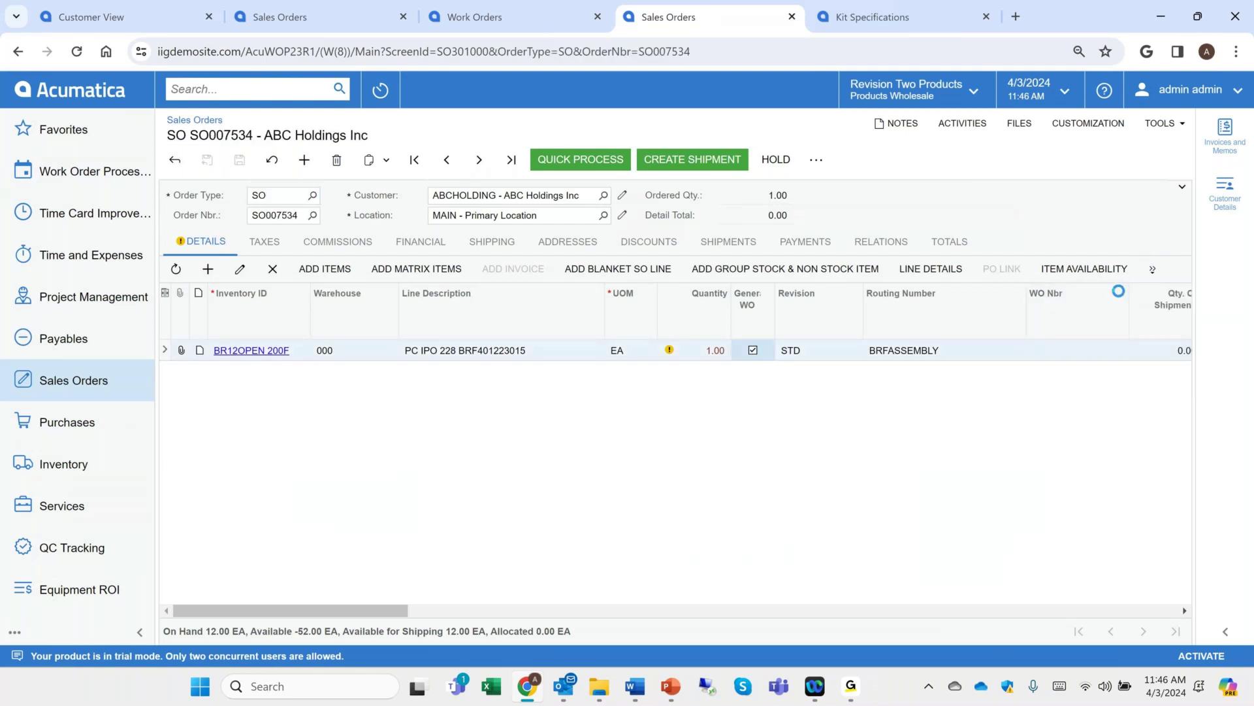
pyautogui.click(305, 279)
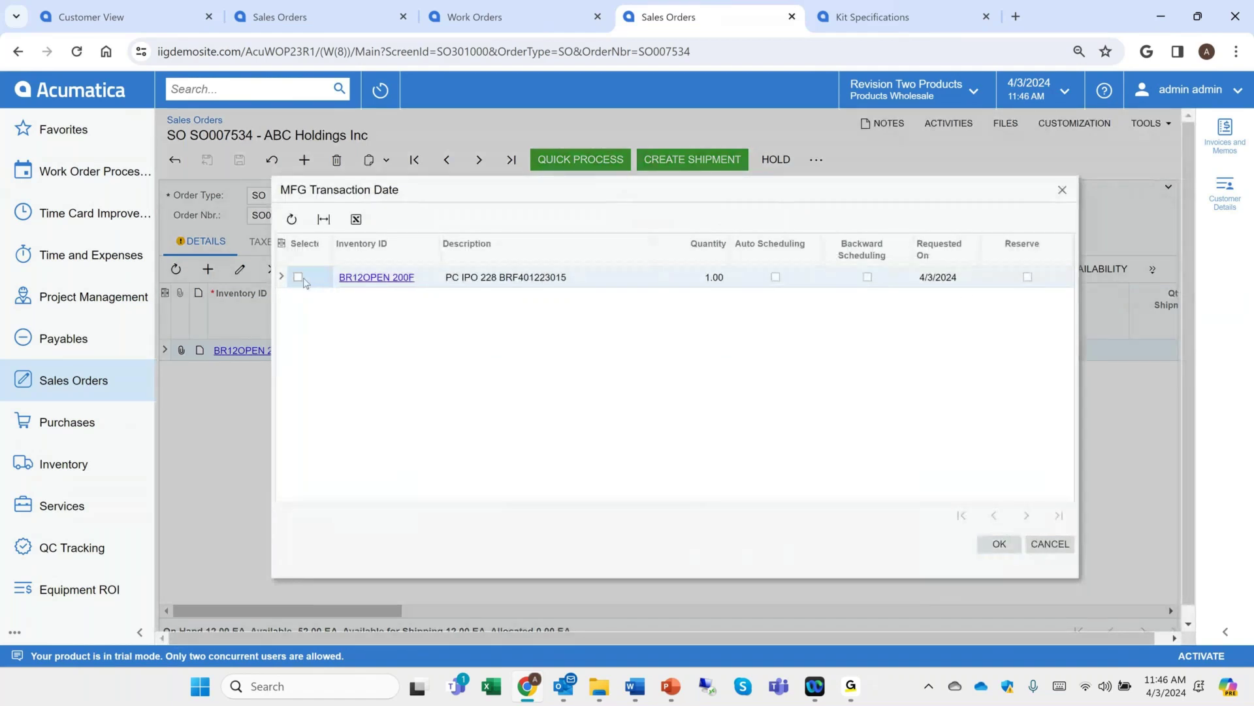
pyautogui.click(993, 543)
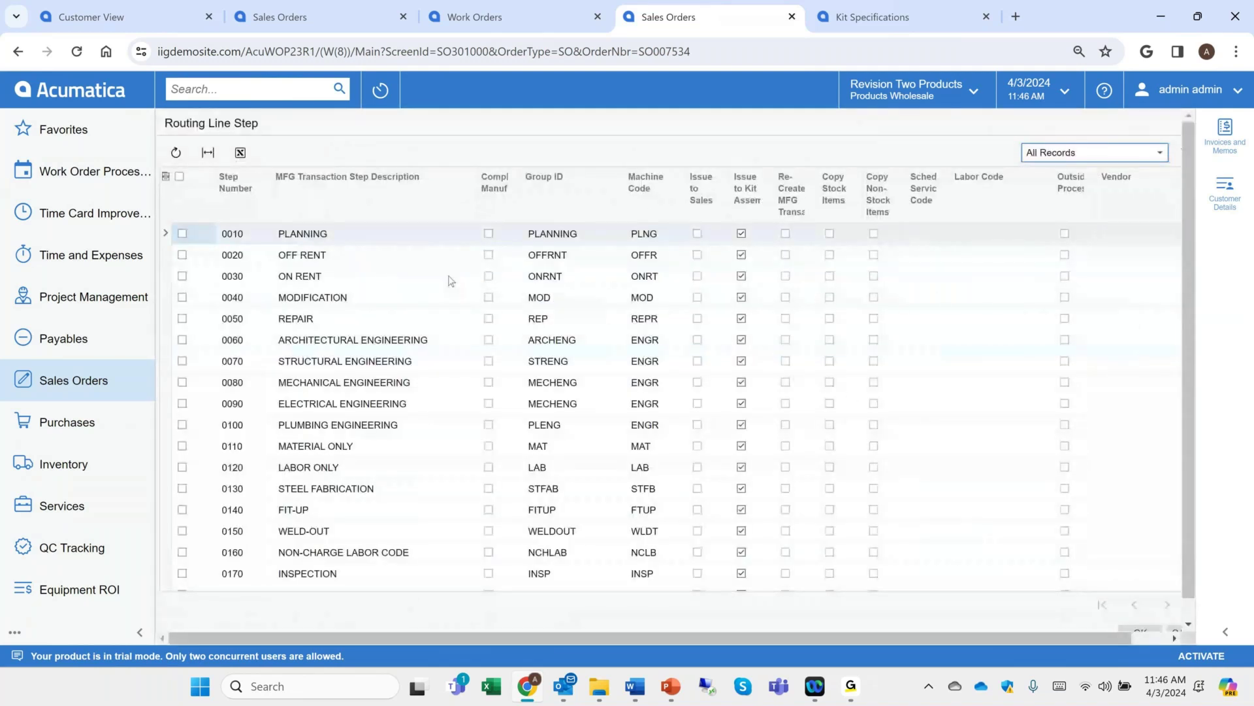
# Step: Generate the work order with routing steps 0010 Planning, 0090 Electrical Engineering, 0100 Plumbing Engineering and 0110 Material Only
pyautogui.click(181, 234)
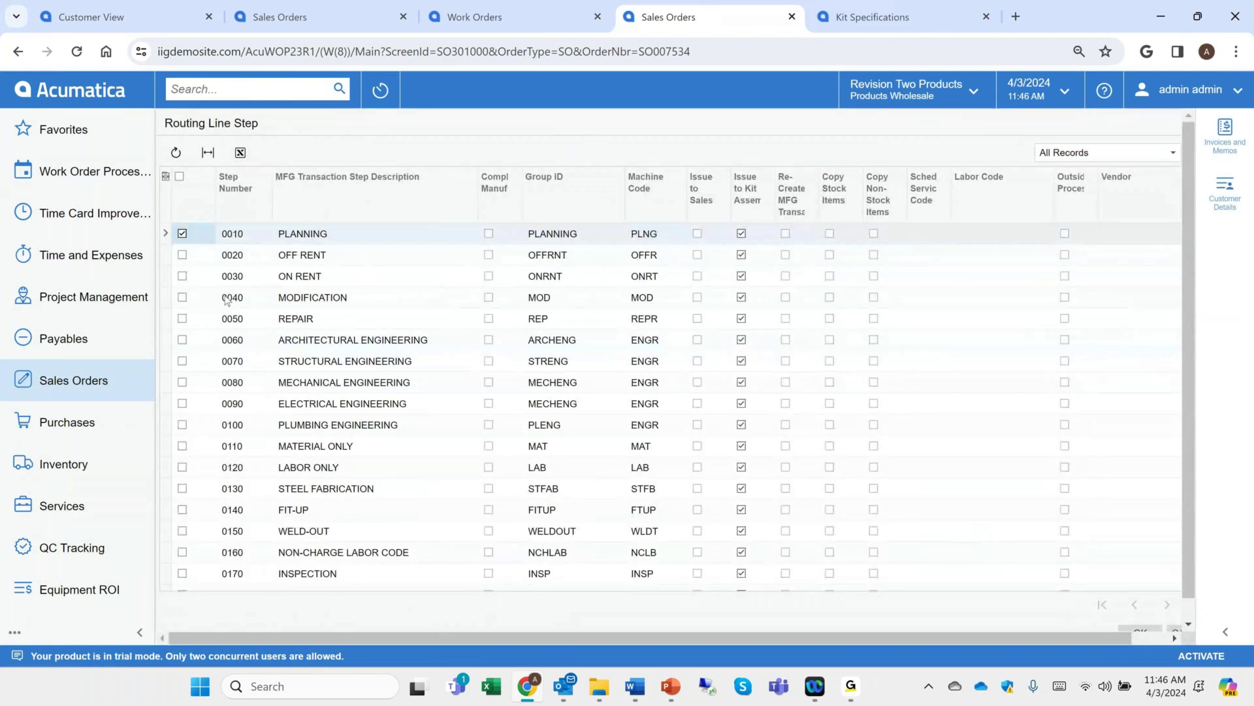
pyautogui.click(183, 404)
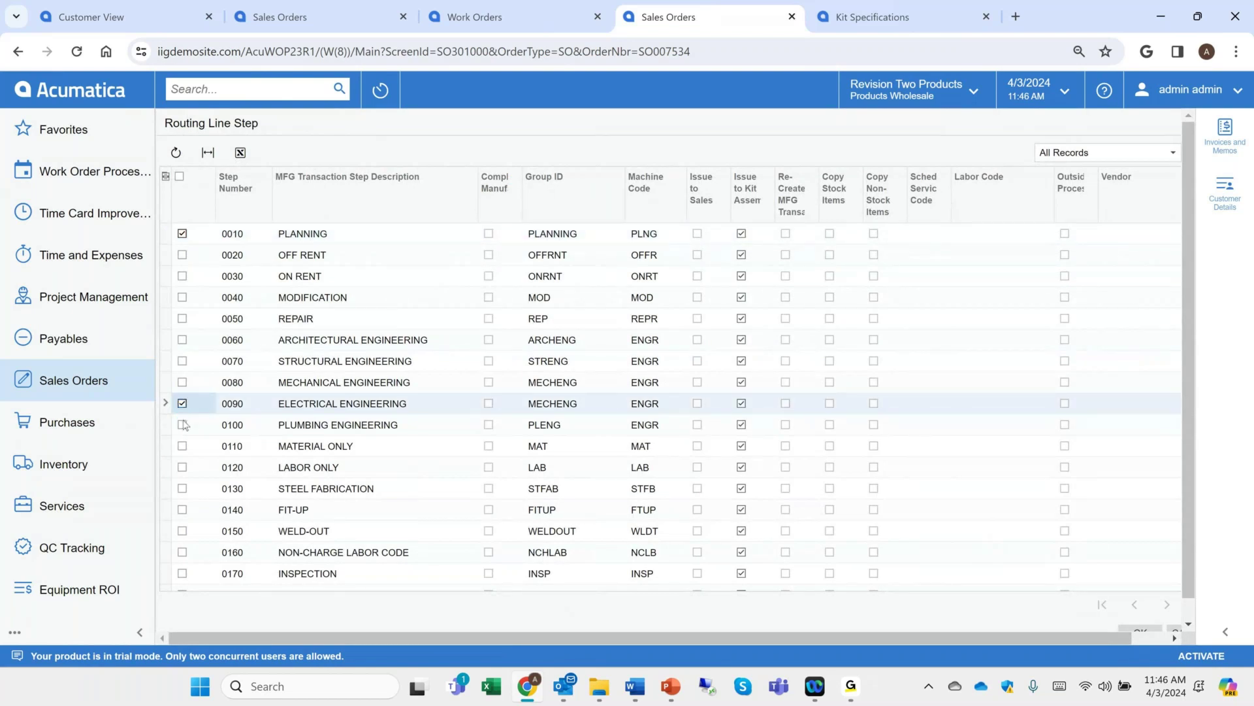
pyautogui.click(183, 424)
pyautogui.click(188, 461)
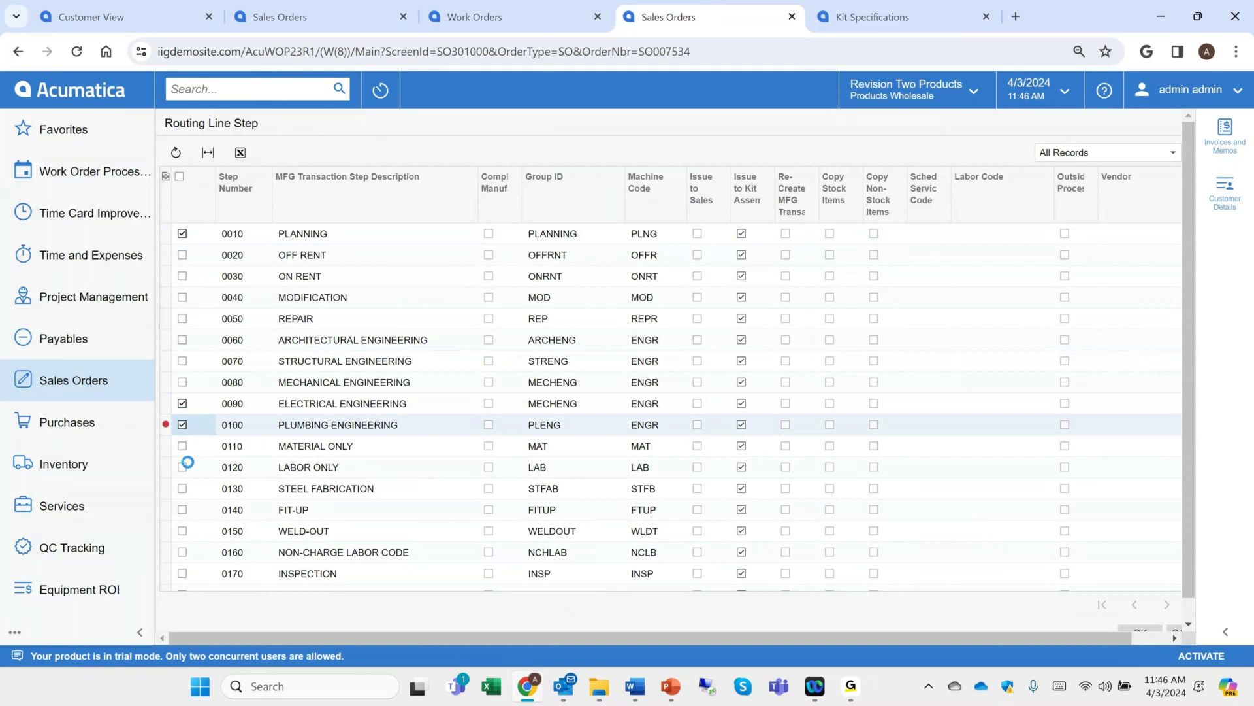
pyautogui.click(183, 446)
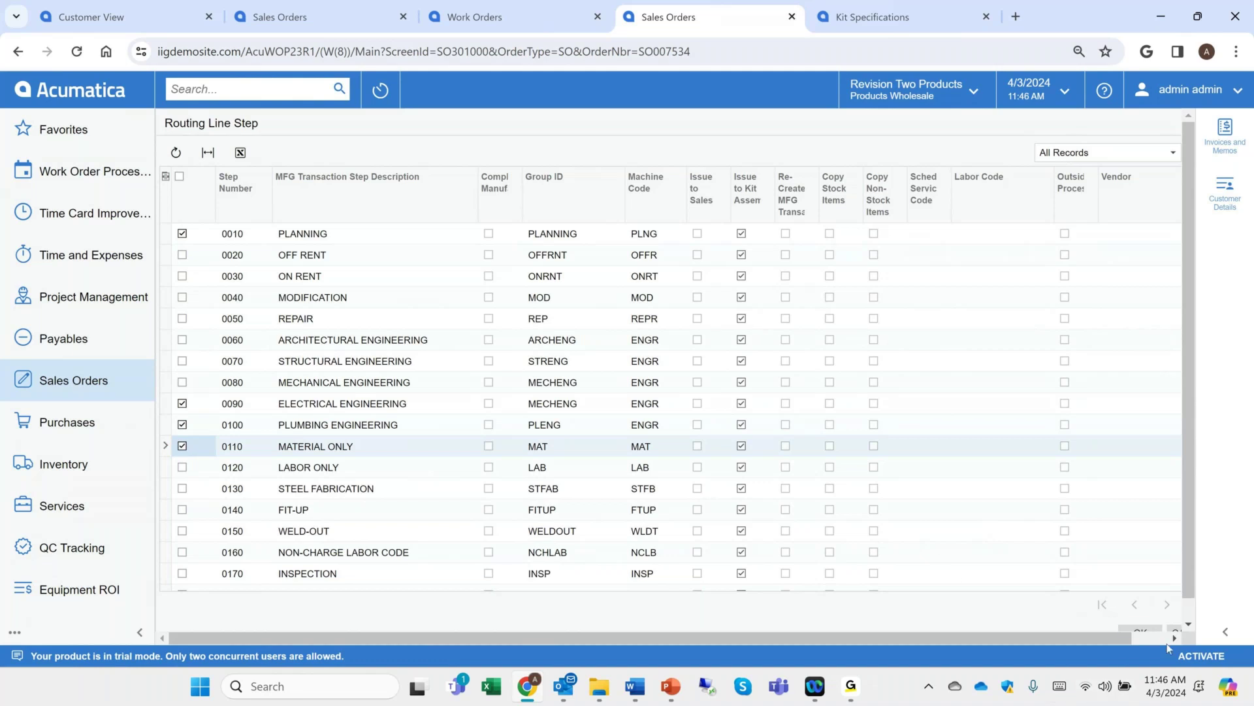
pyautogui.scroll(-1, 1189, 613)
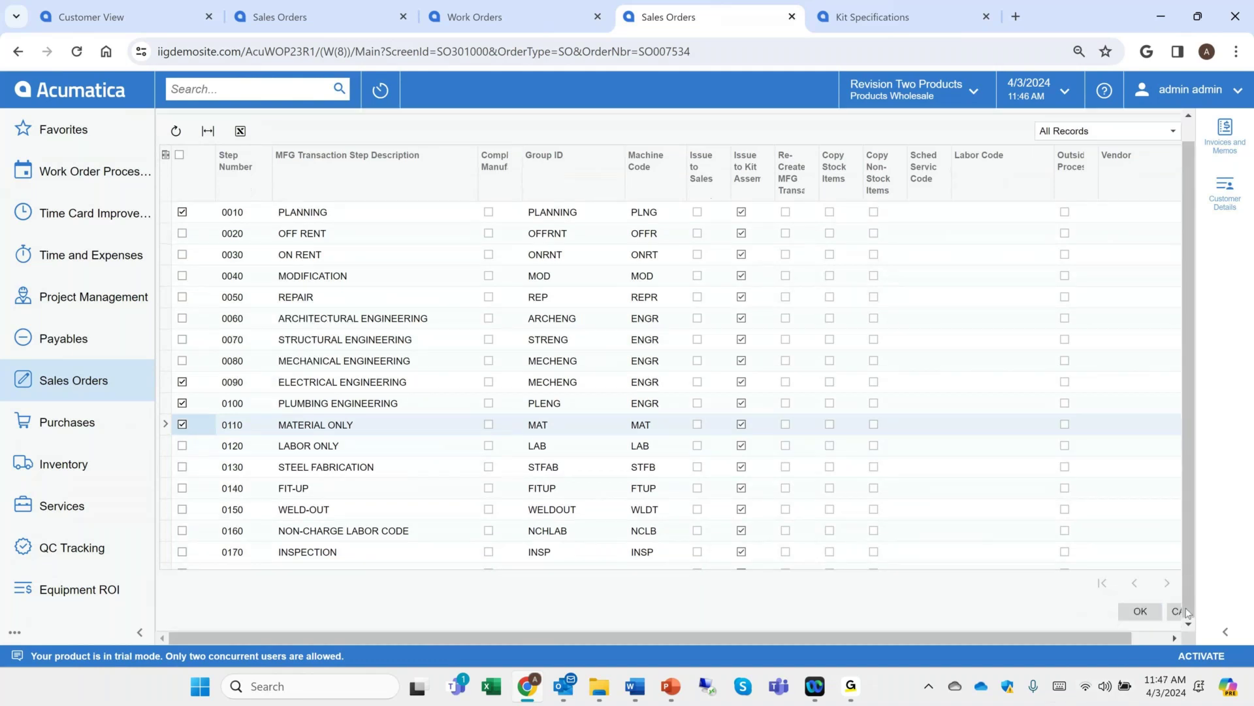
pyautogui.click(1141, 612)
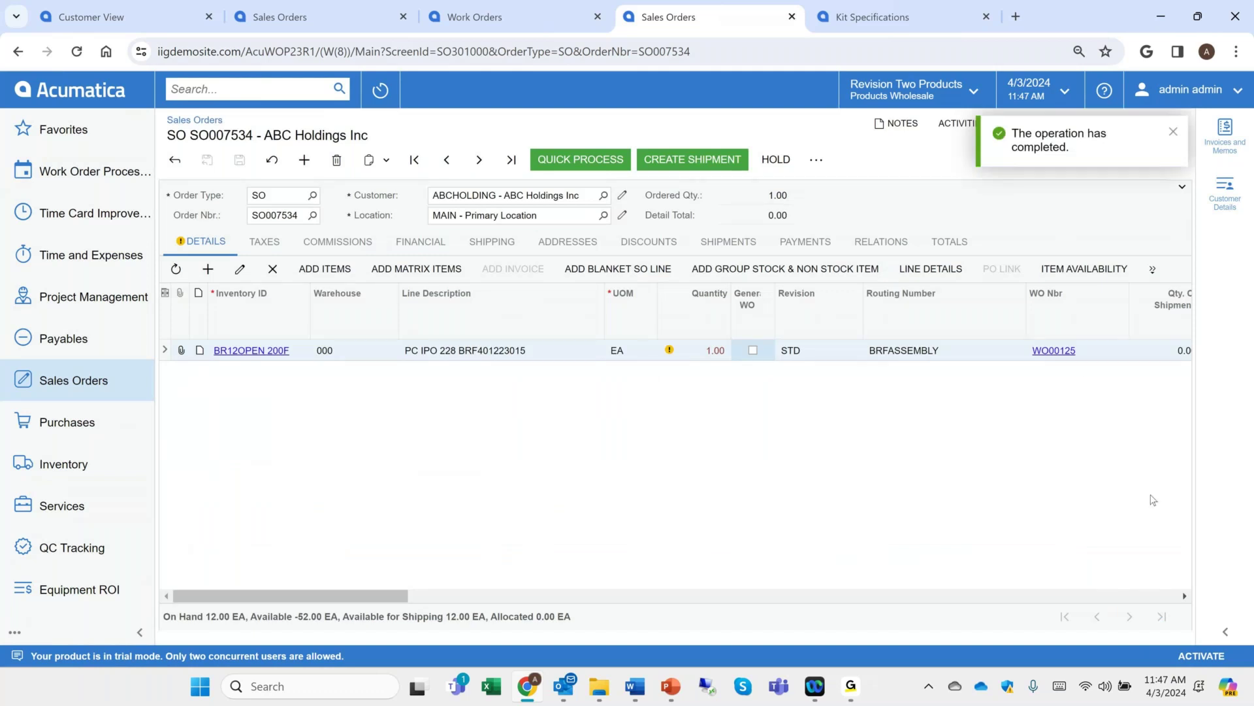
# Step: Review the Planning transaction 0010 of the work order linked to the BR12OPEN 200F line, closing the transaction and sales order pages when done
pyautogui.click(1067, 351)
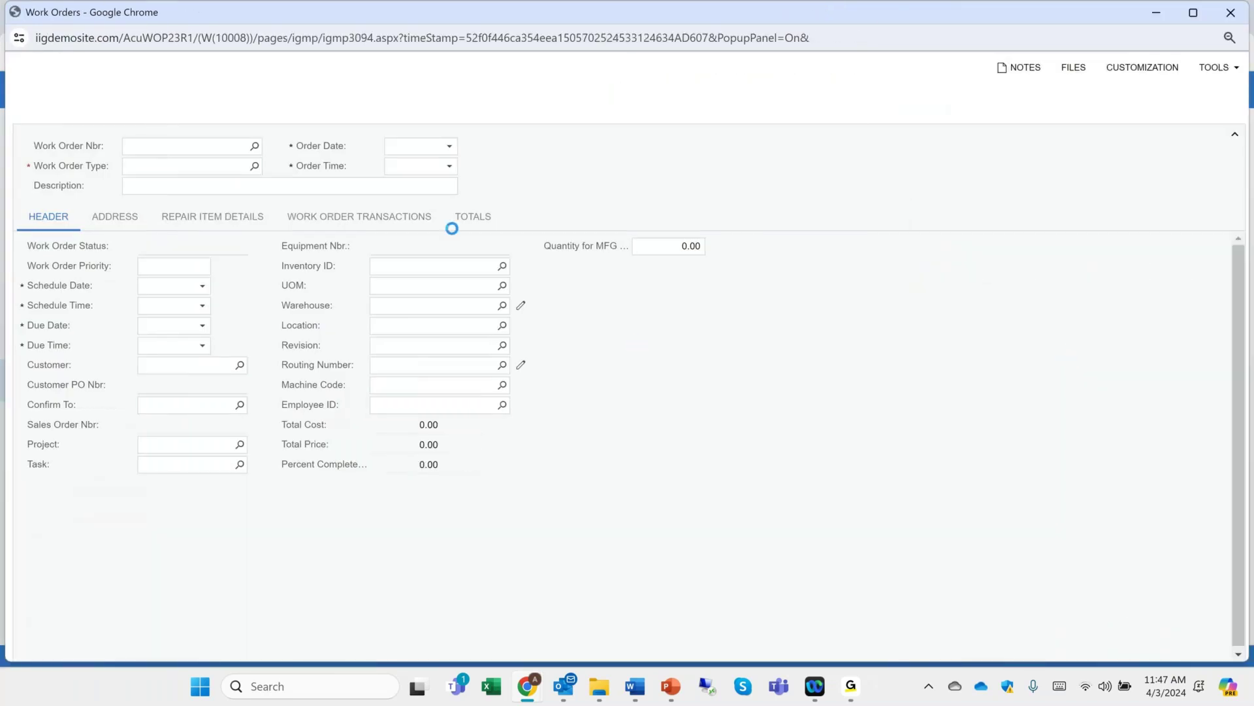
pyautogui.click(266, 223)
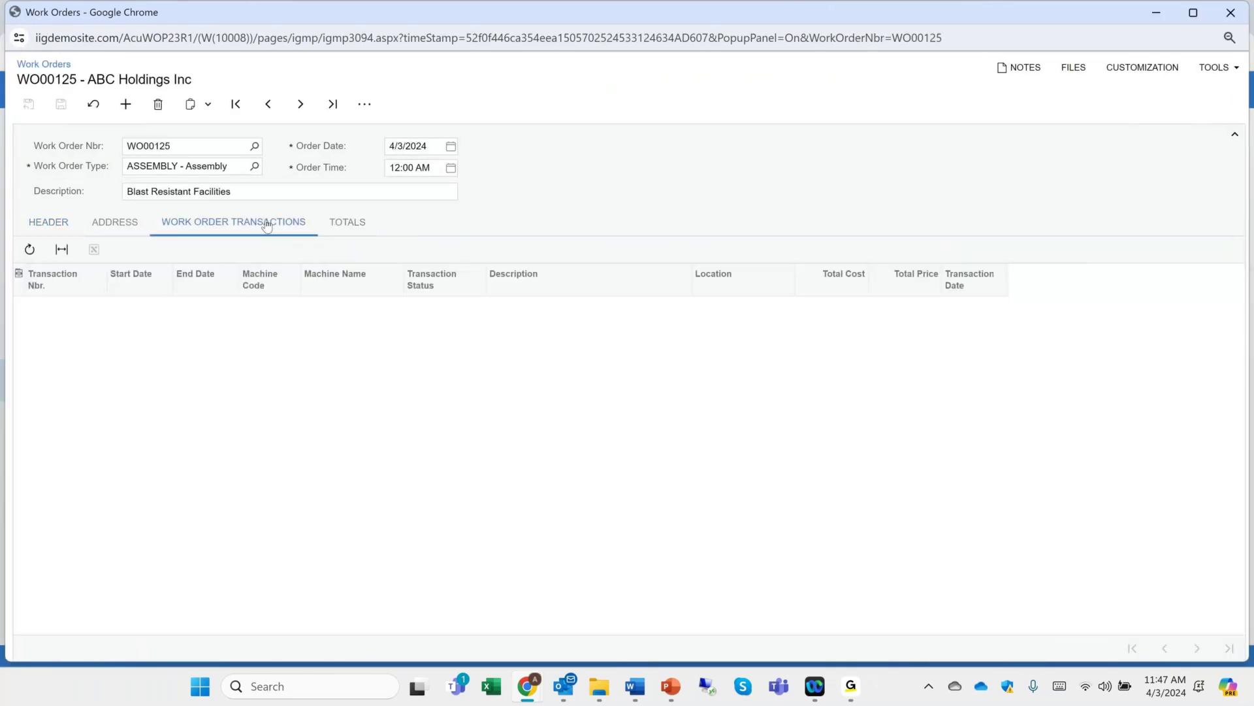
pyautogui.click(43, 308)
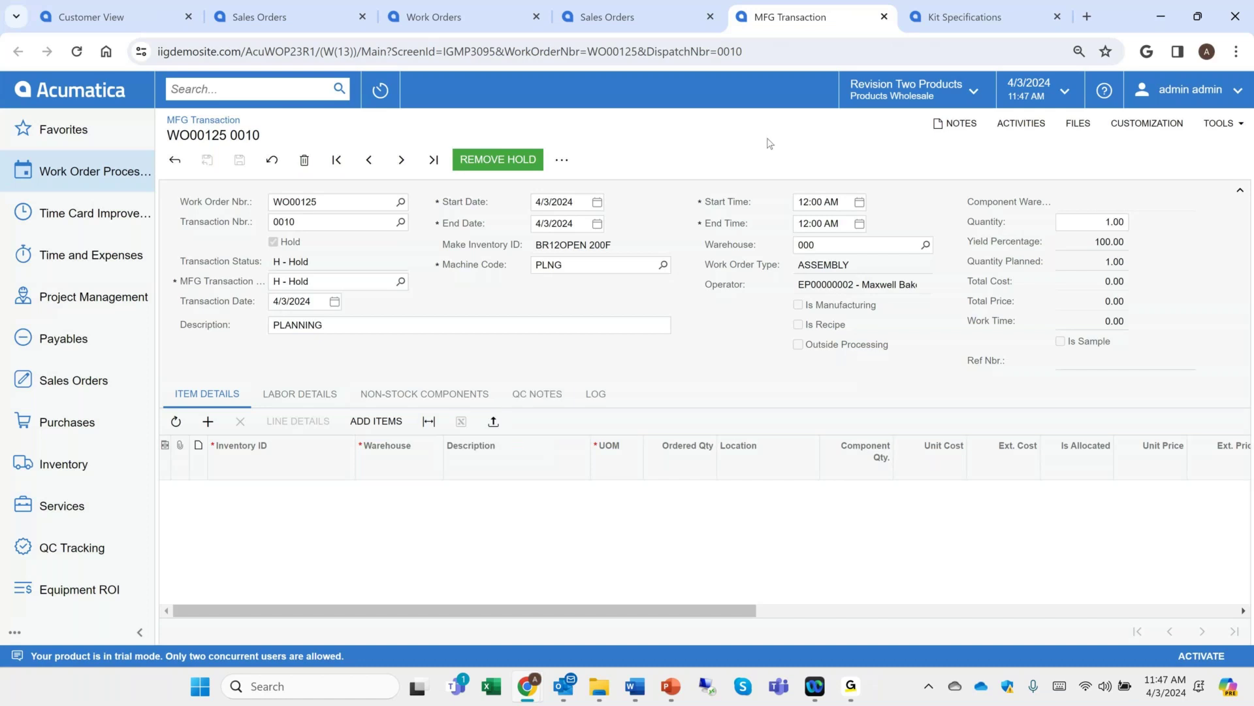
pyautogui.click(885, 16)
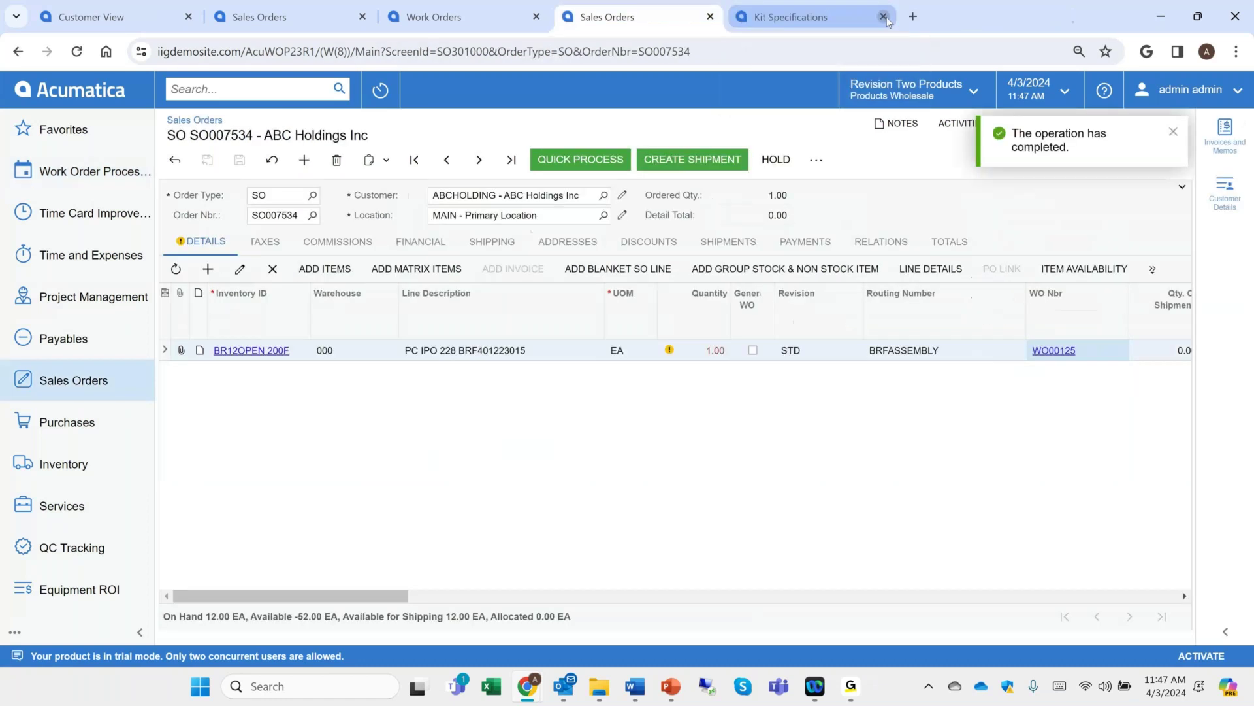
pyautogui.click(710, 17)
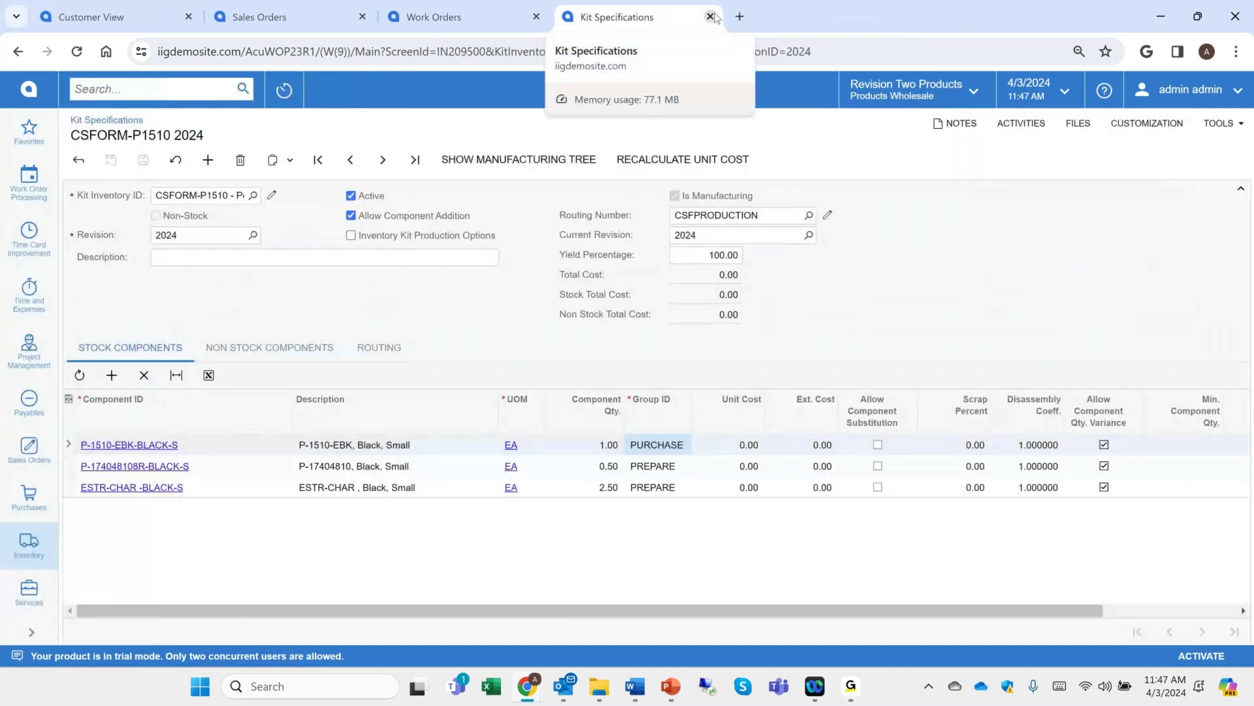
# Step: Create and save a new PRODUCTION work order for inventory item BIOPSERUM35EME
pyautogui.click(458, 16)
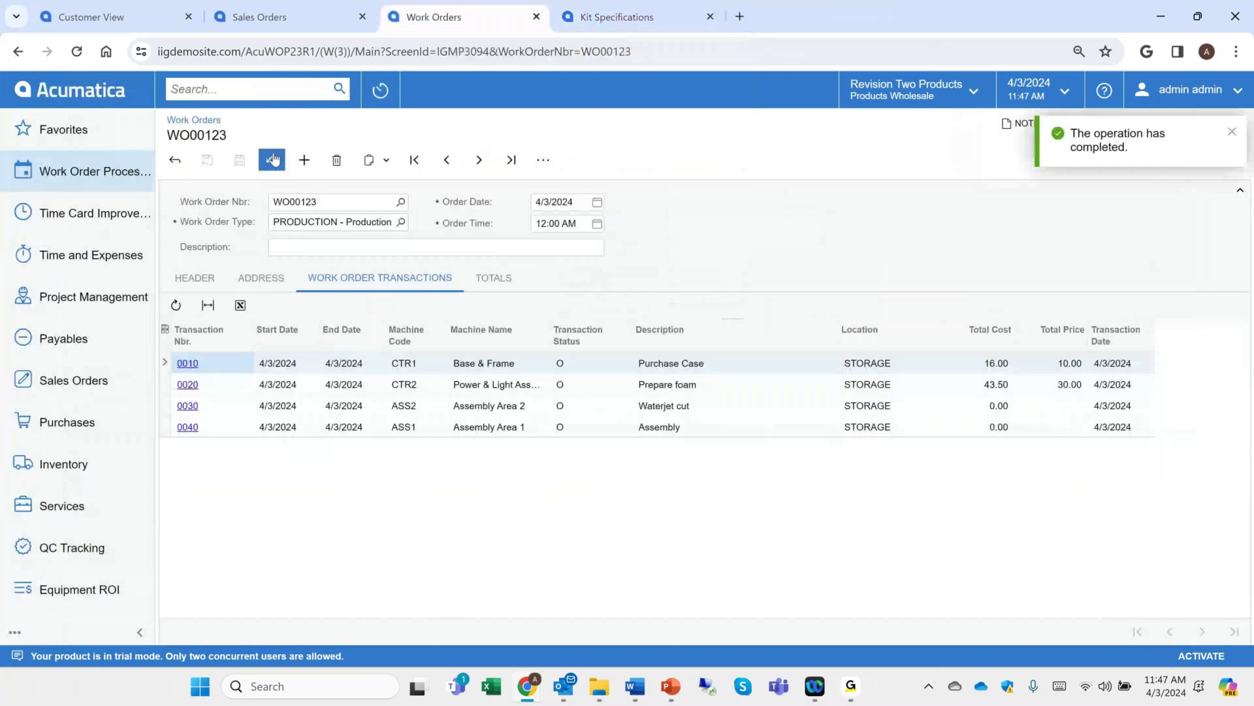
pyautogui.click(297, 164)
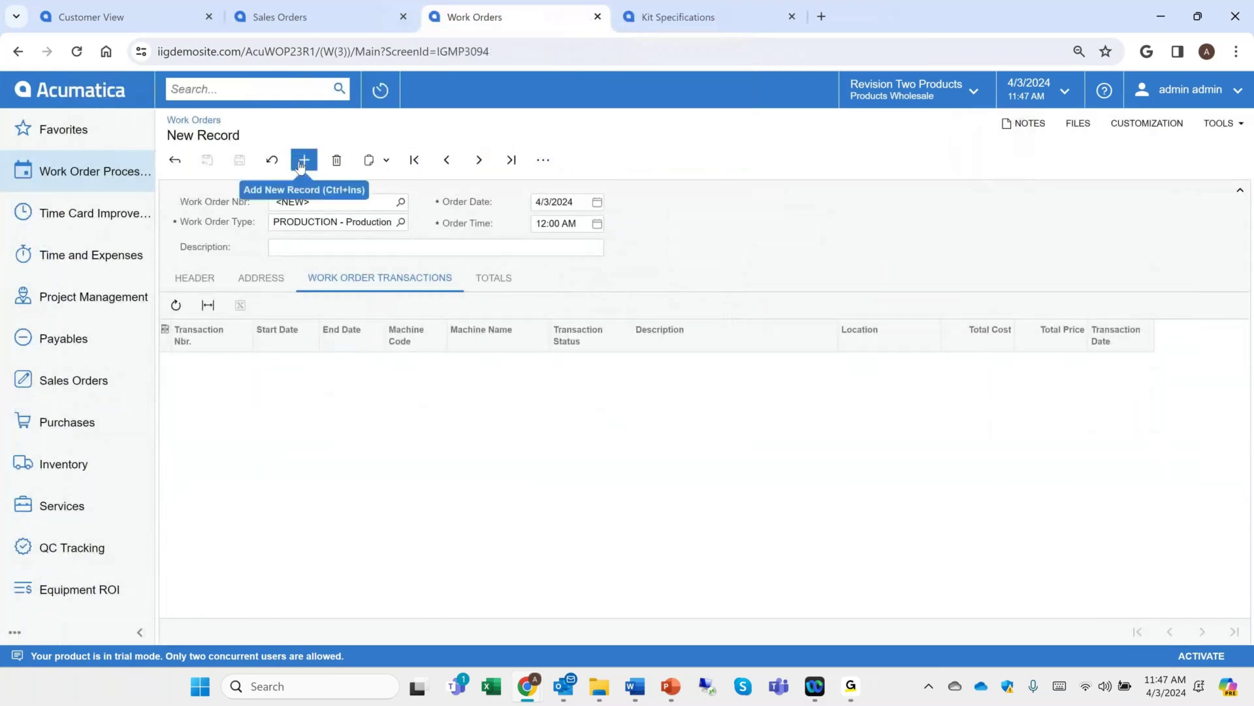
pyautogui.click(194, 278)
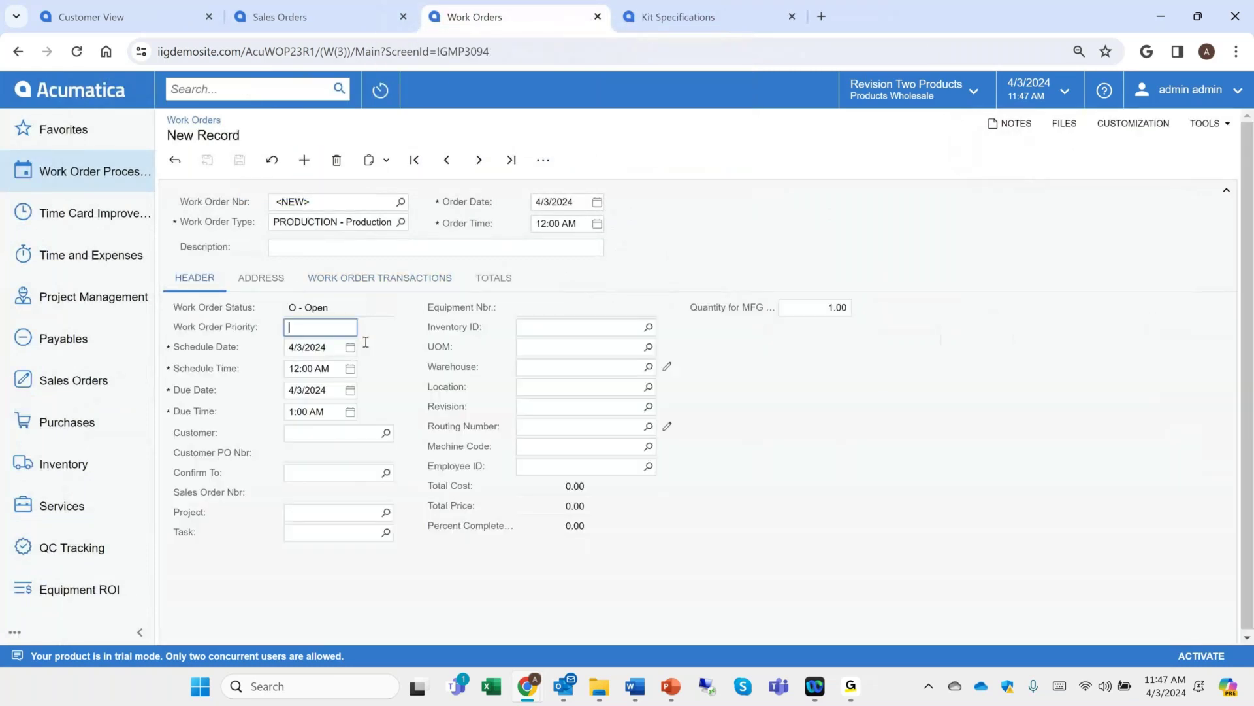
pyautogui.click(571, 328)
pyautogui.write('s')
pyautogui.press('BackSpace')
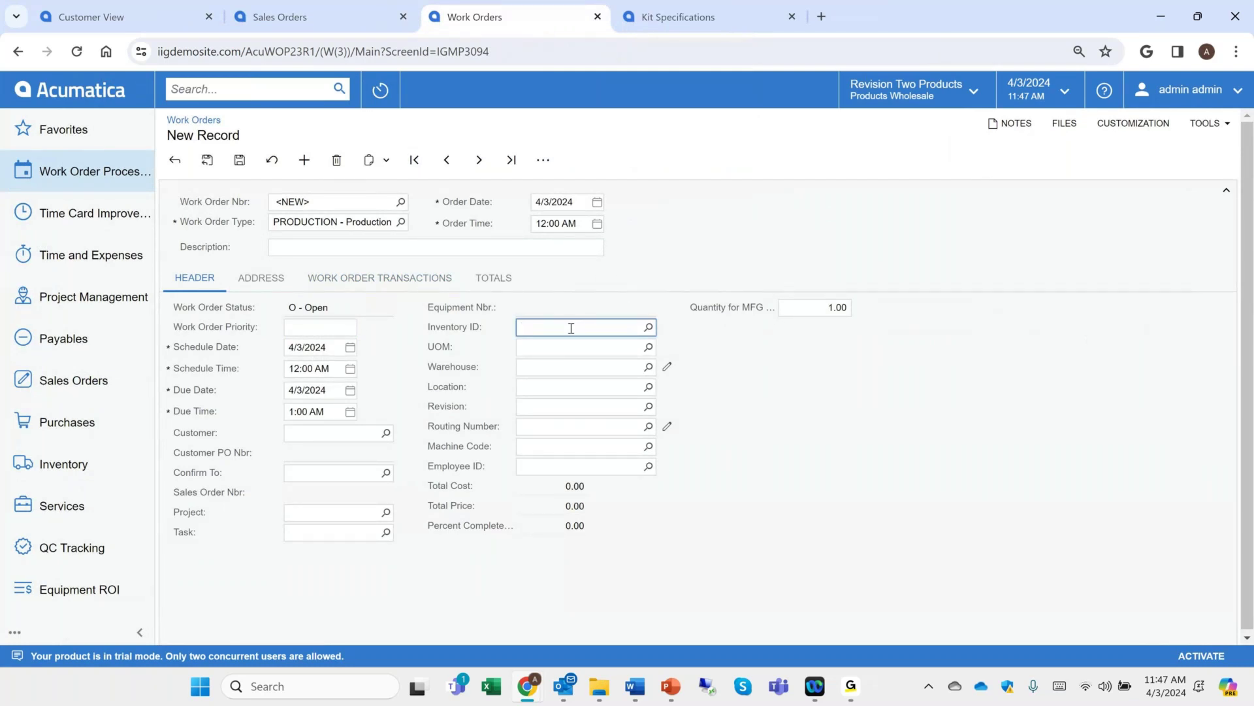
pyautogui.write('biop')
pyautogui.press('Return')
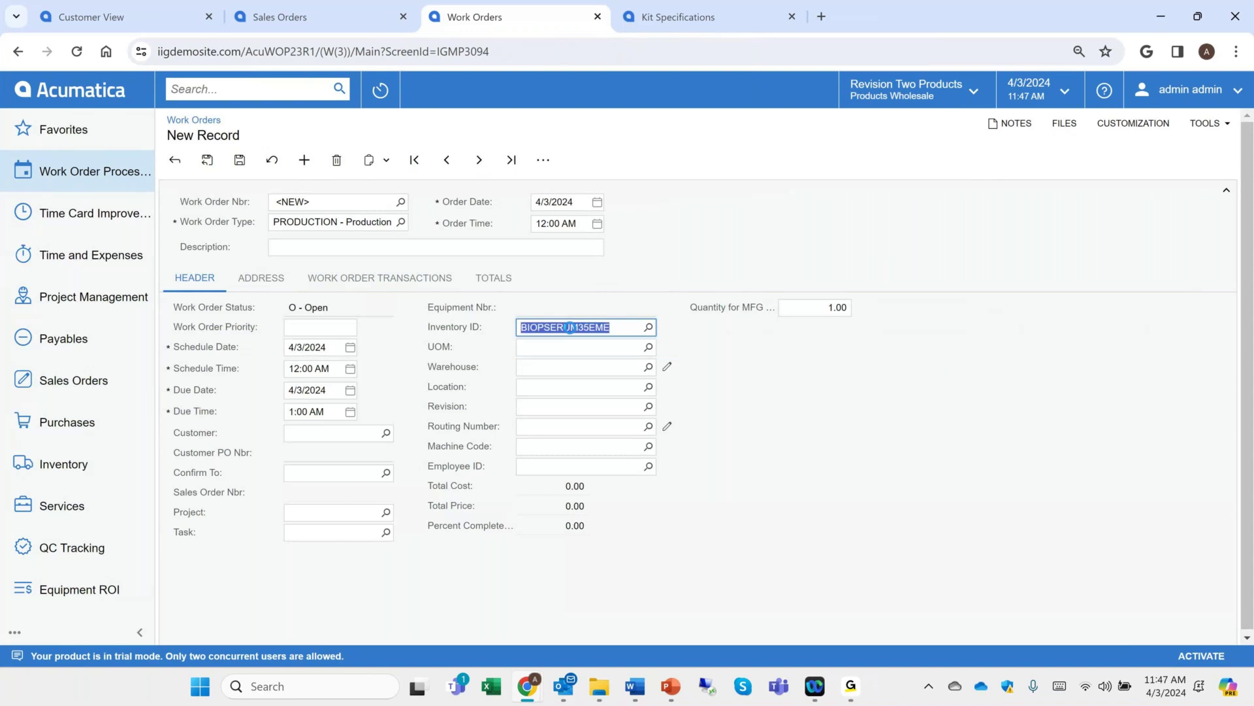
pyautogui.click(239, 160)
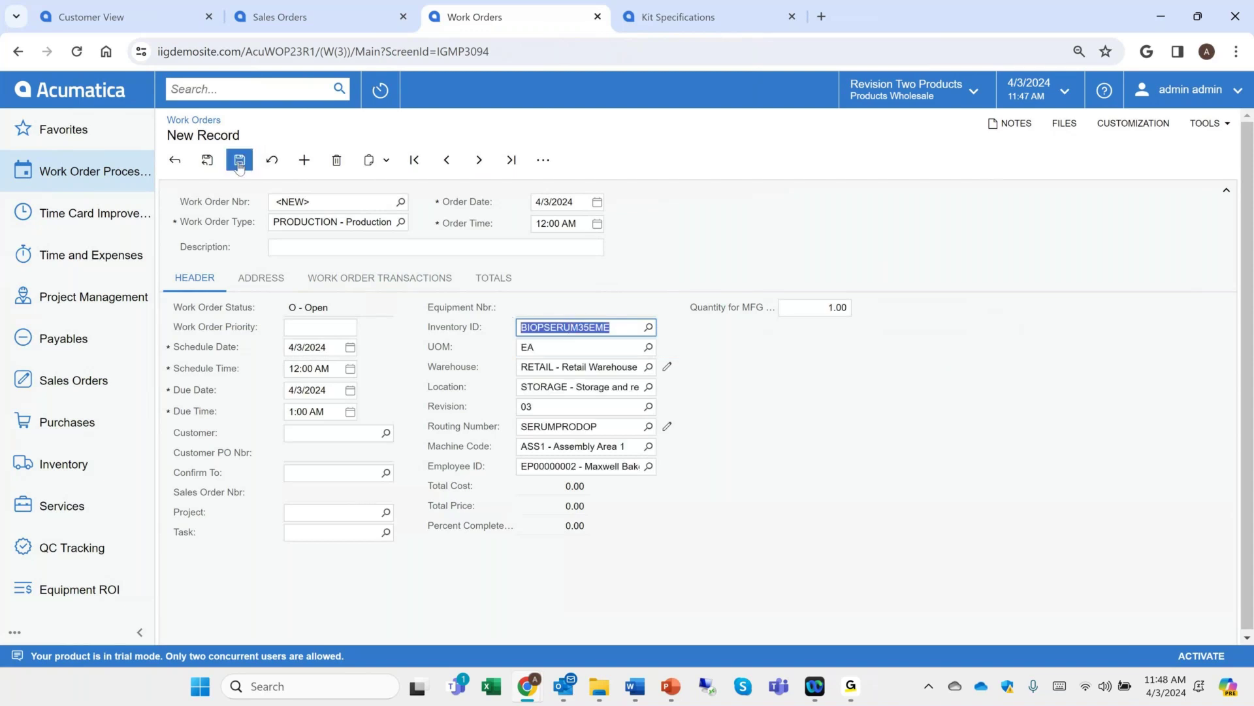
# Step: Review the steps of the work order's SERUMPRODOP routing, including the outside processing vendor and group settings, and close the routing
pyautogui.click(594, 165)
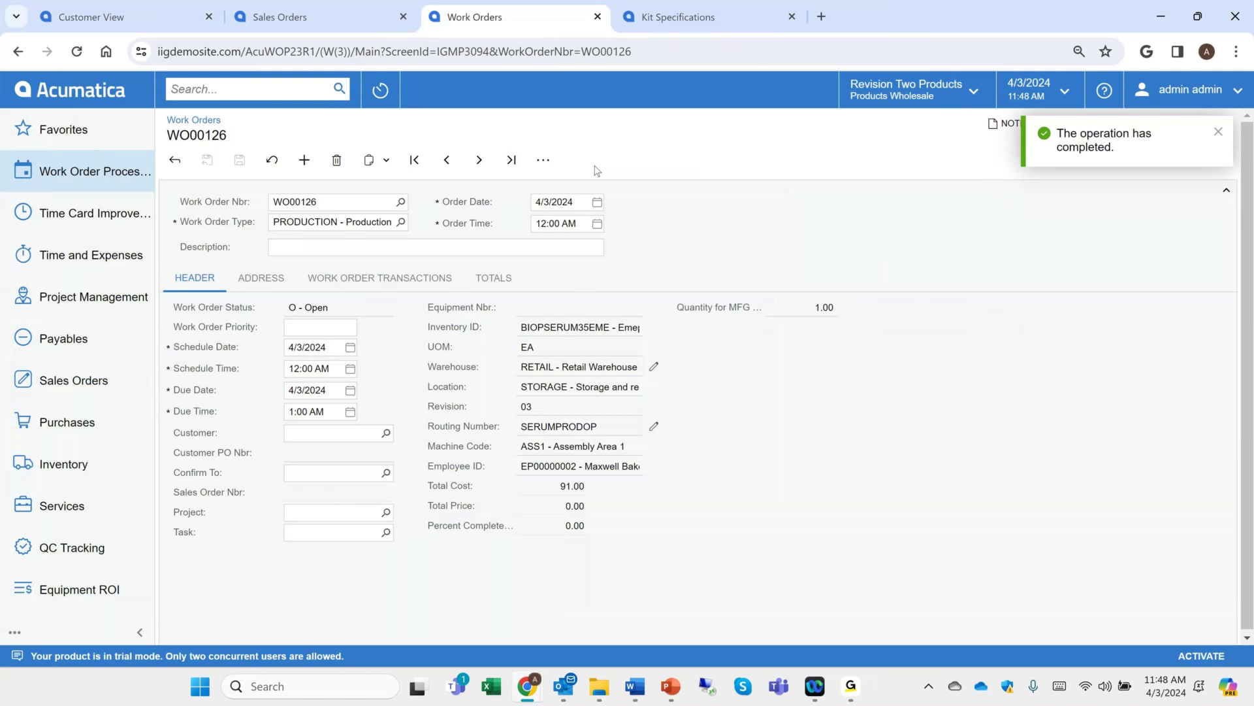
pyautogui.click(655, 428)
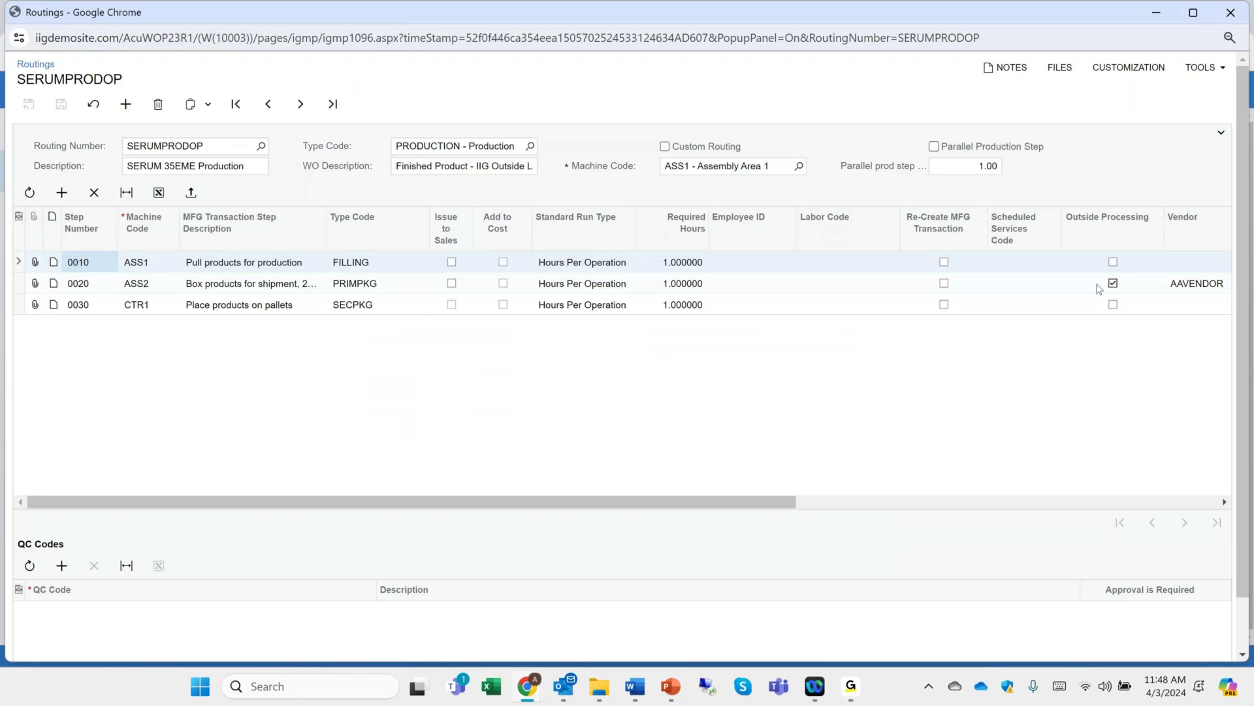
pyautogui.click(1083, 499)
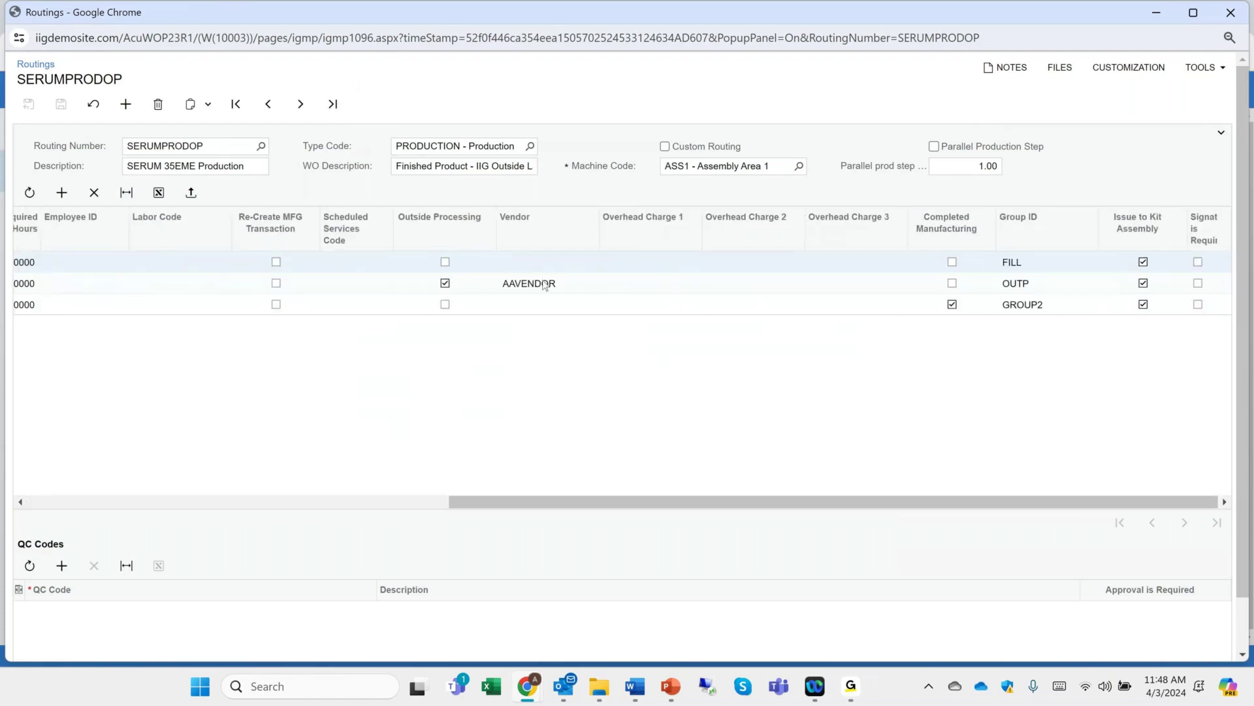
pyautogui.click(1238, 12)
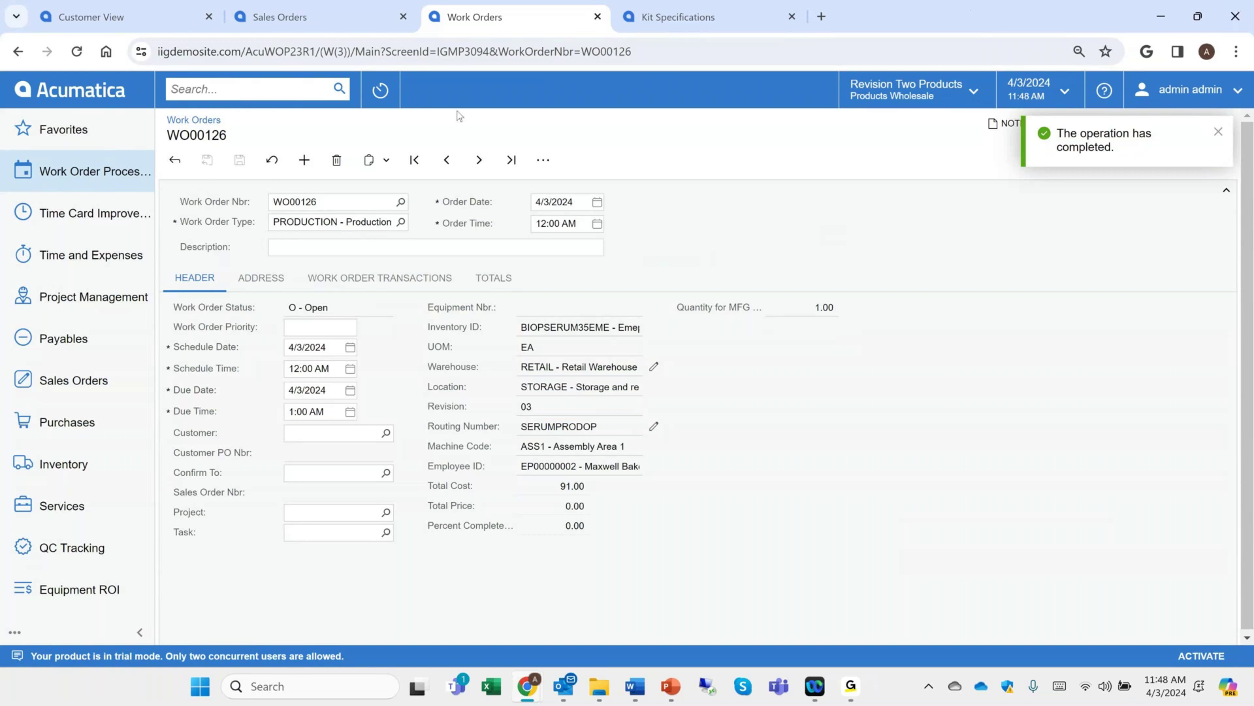
# Step: Open the work order's transaction 0010, remove its hold, allocate the components and release it
pyautogui.click(407, 271)
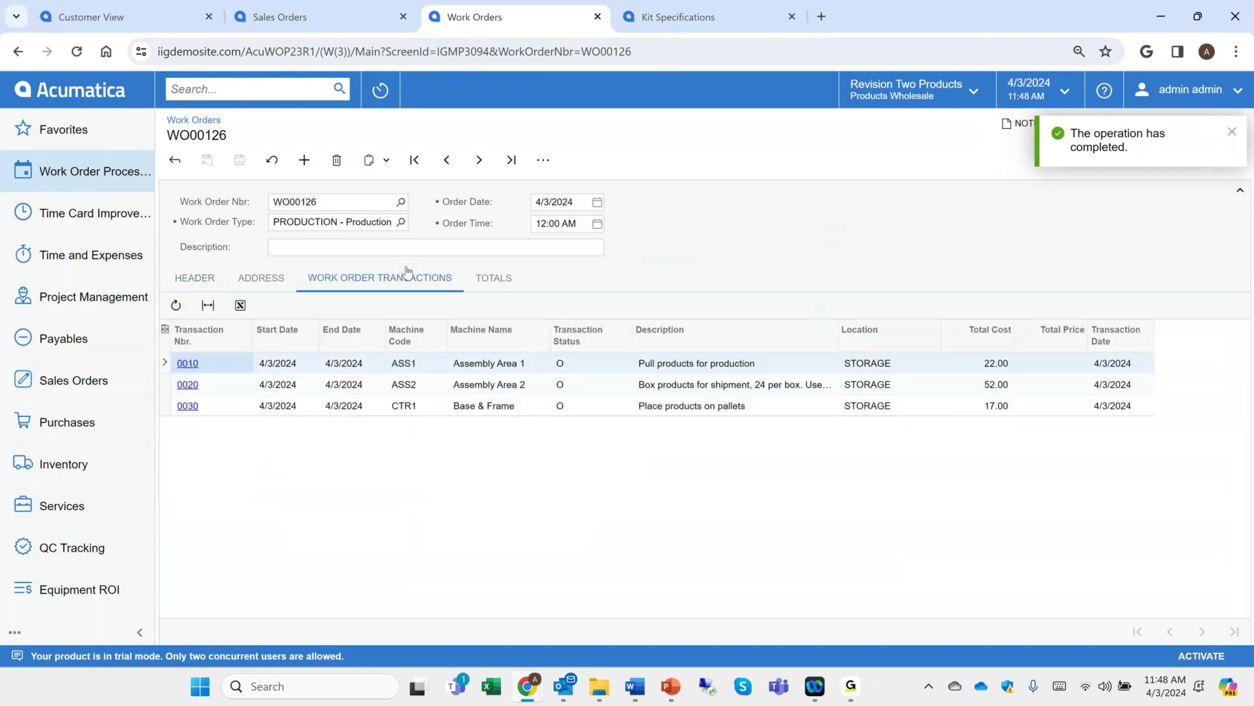
pyautogui.click(195, 368)
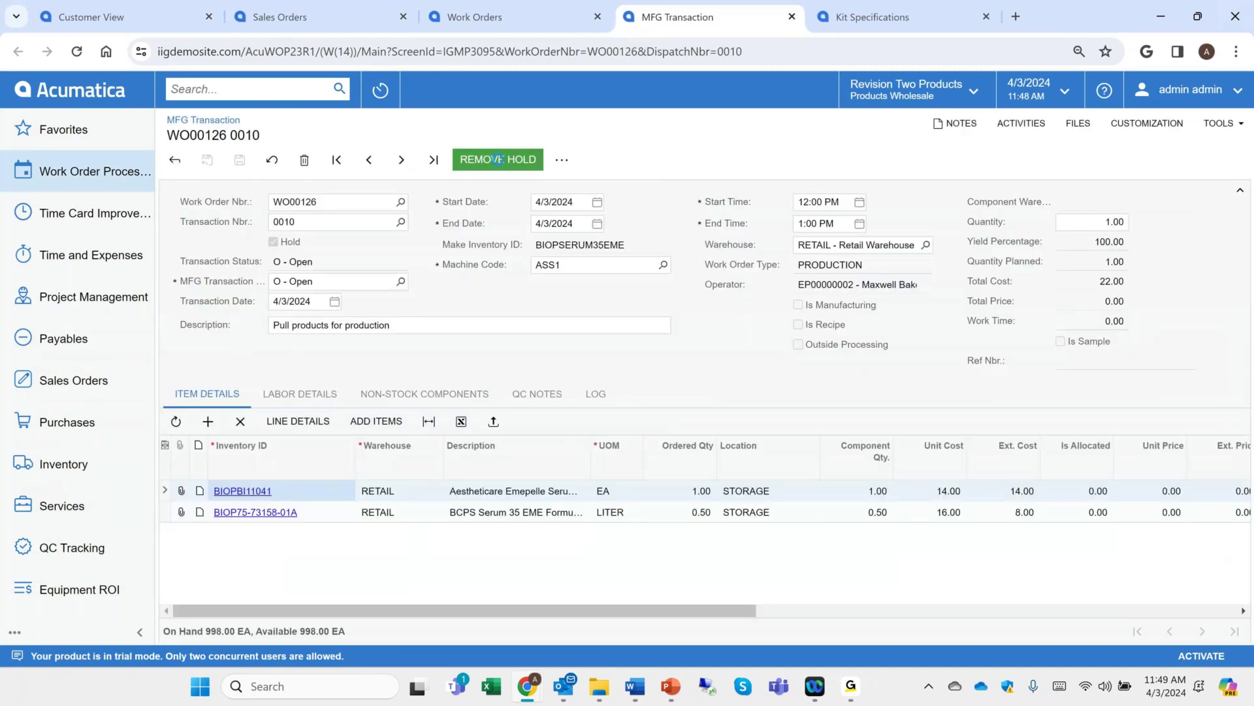
pyautogui.click(497, 160)
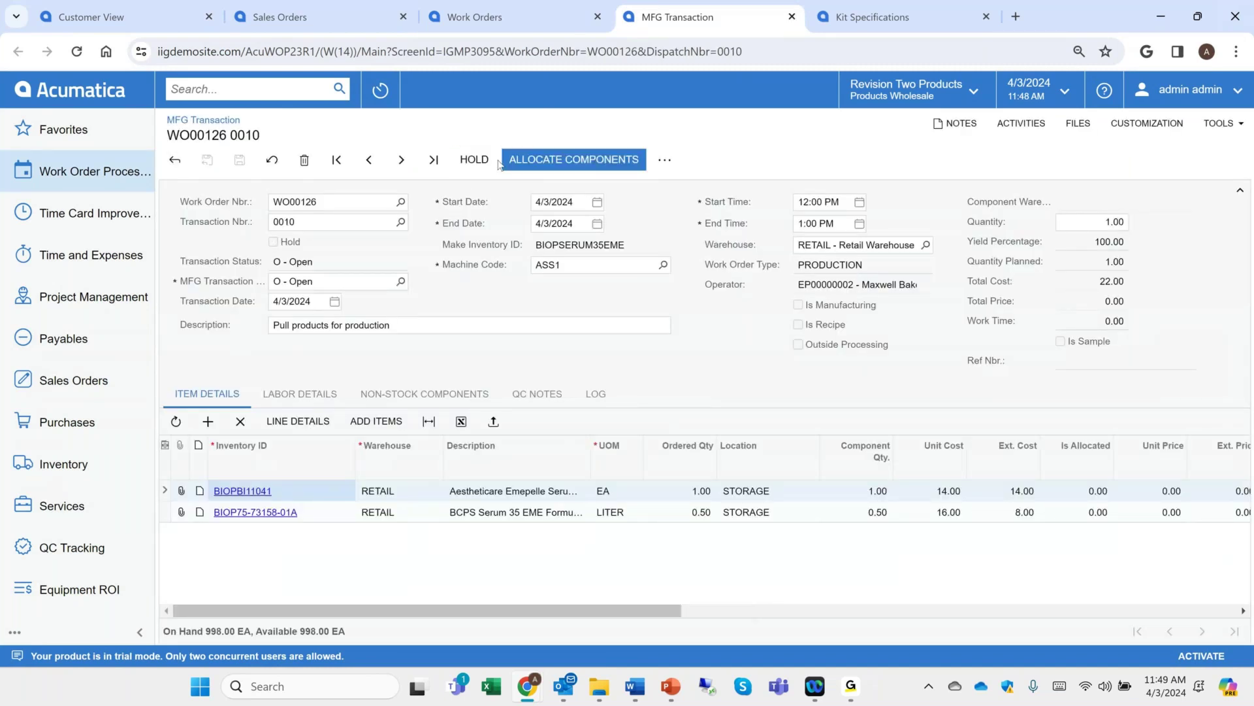
pyautogui.click(552, 165)
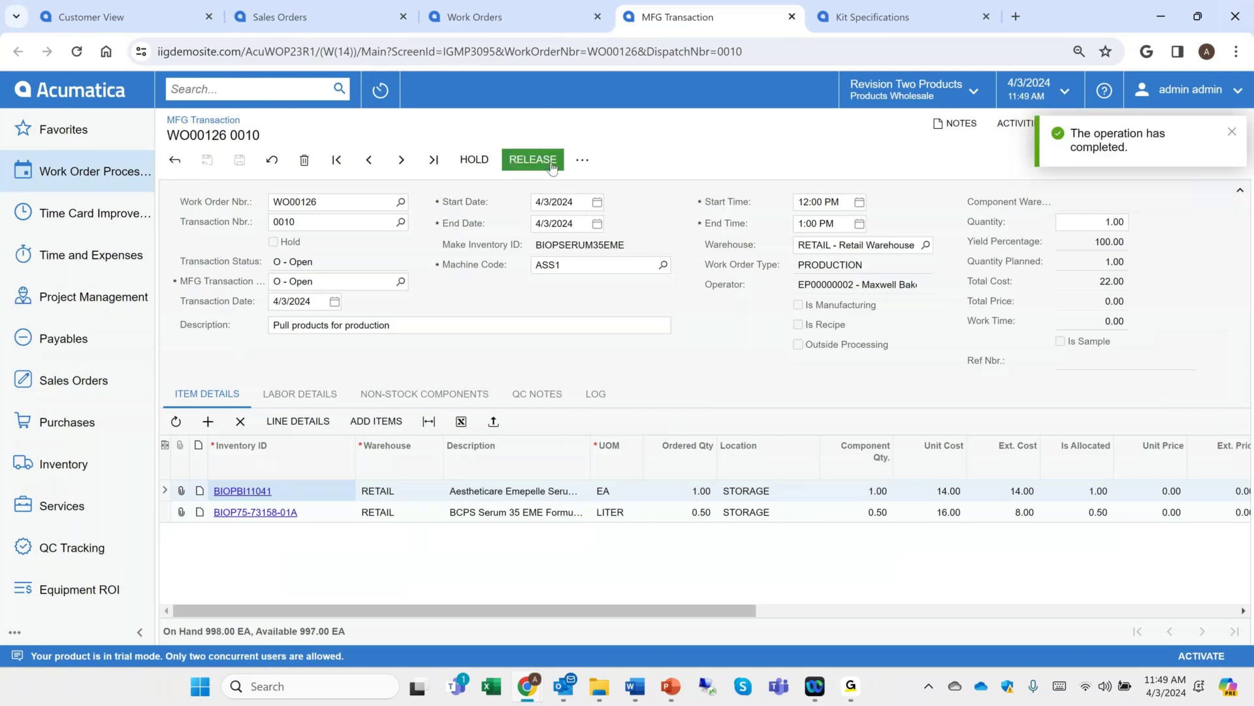
pyautogui.click(552, 165)
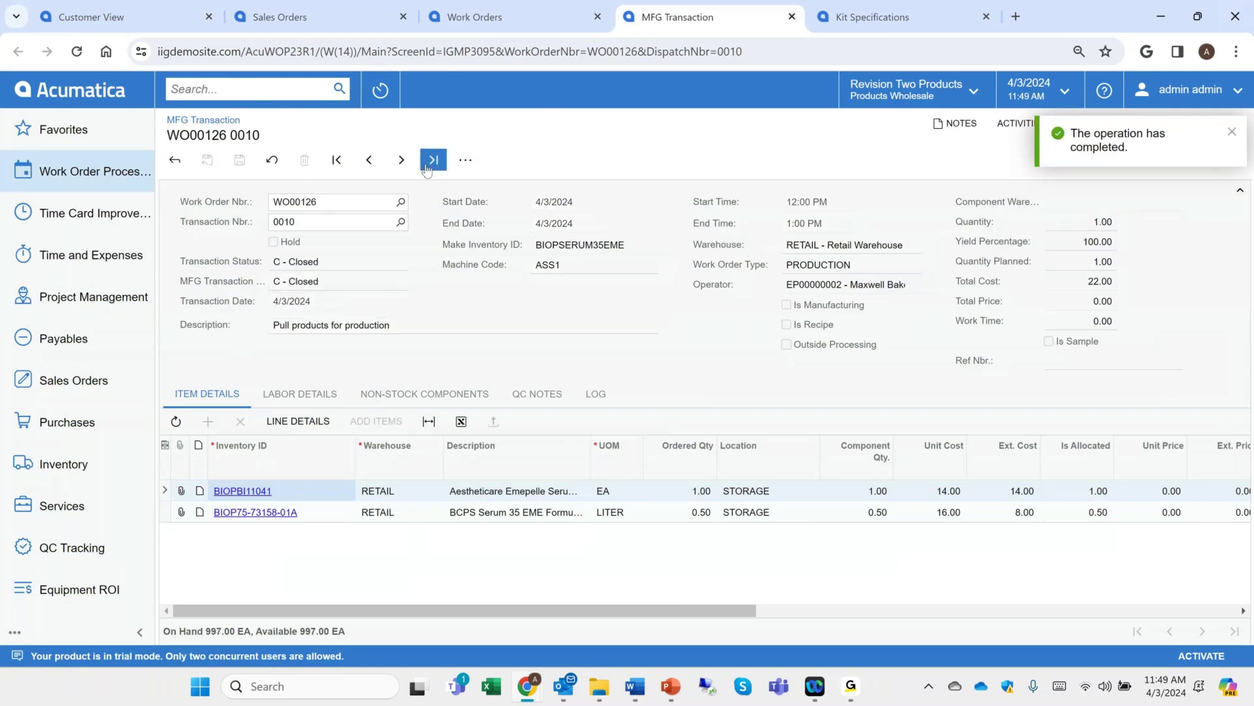
# Step: Move to transaction 0020 and review its item details and its linked outside processing orders
pyautogui.click(401, 160)
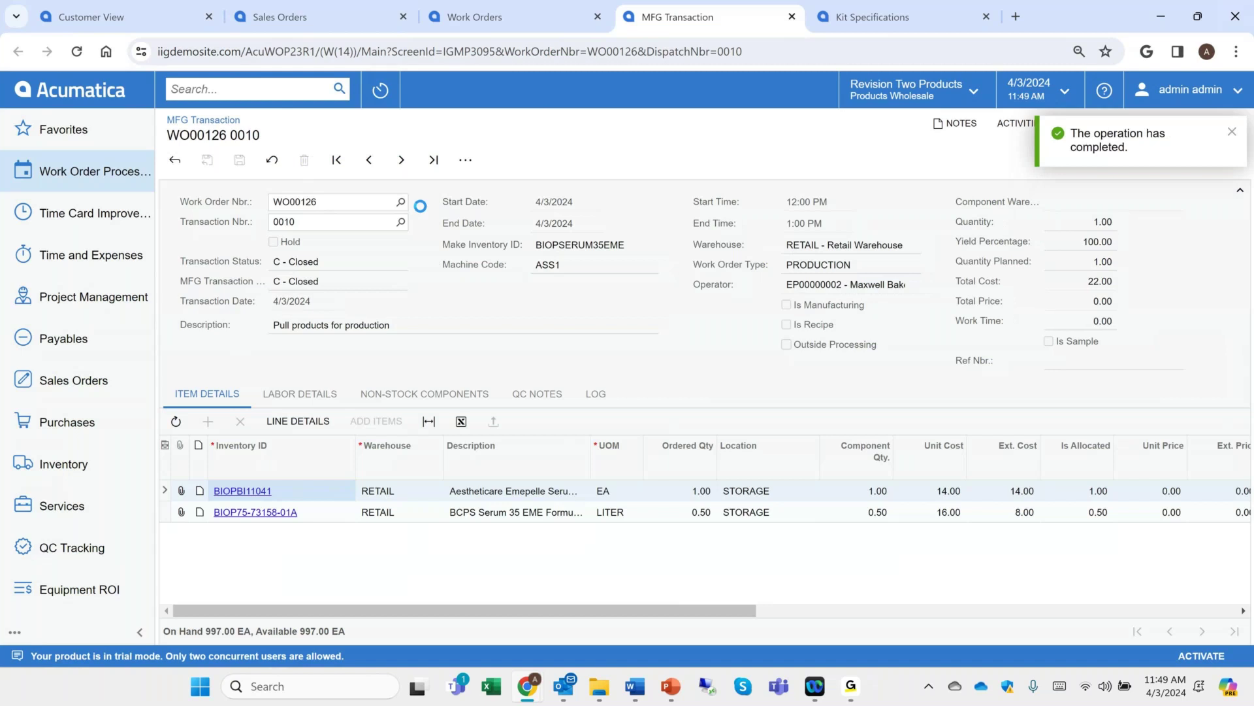
pyautogui.click(597, 396)
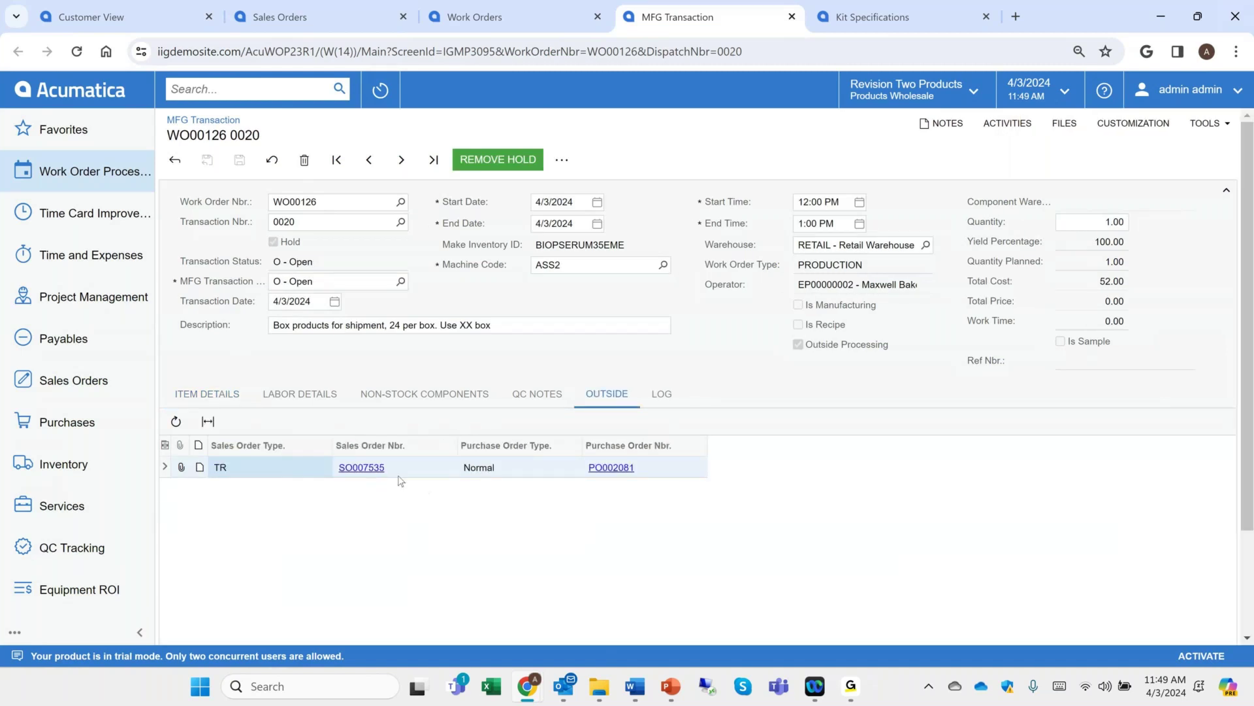
pyautogui.click(236, 397)
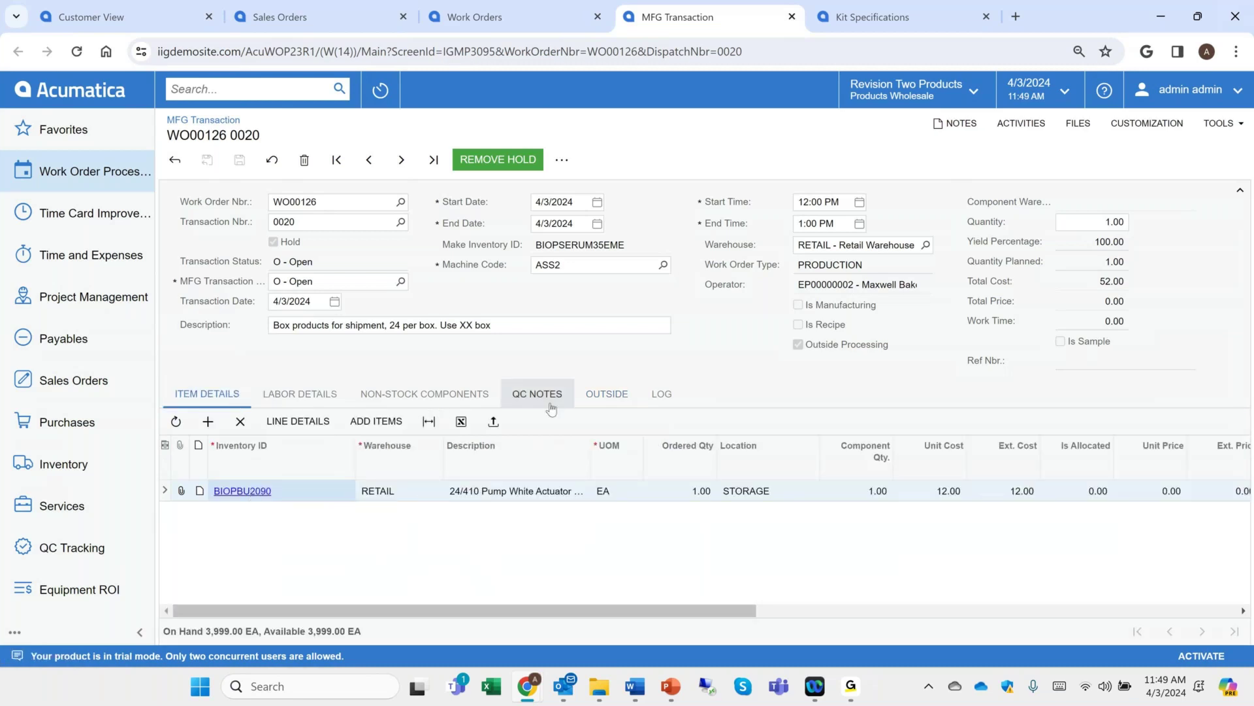
pyautogui.click(598, 399)
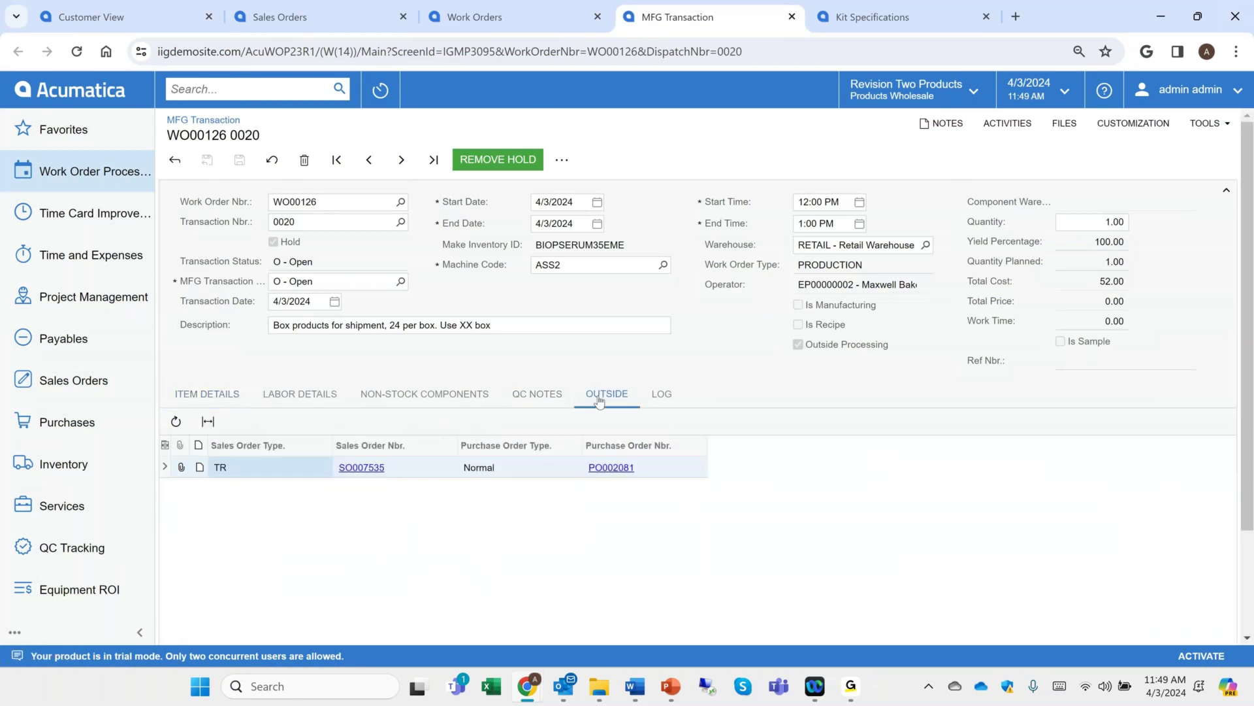
# Step: Open transaction 0020's outside processing transfer order, create and confirm its shipment, and close the shipment window
pyautogui.click(368, 465)
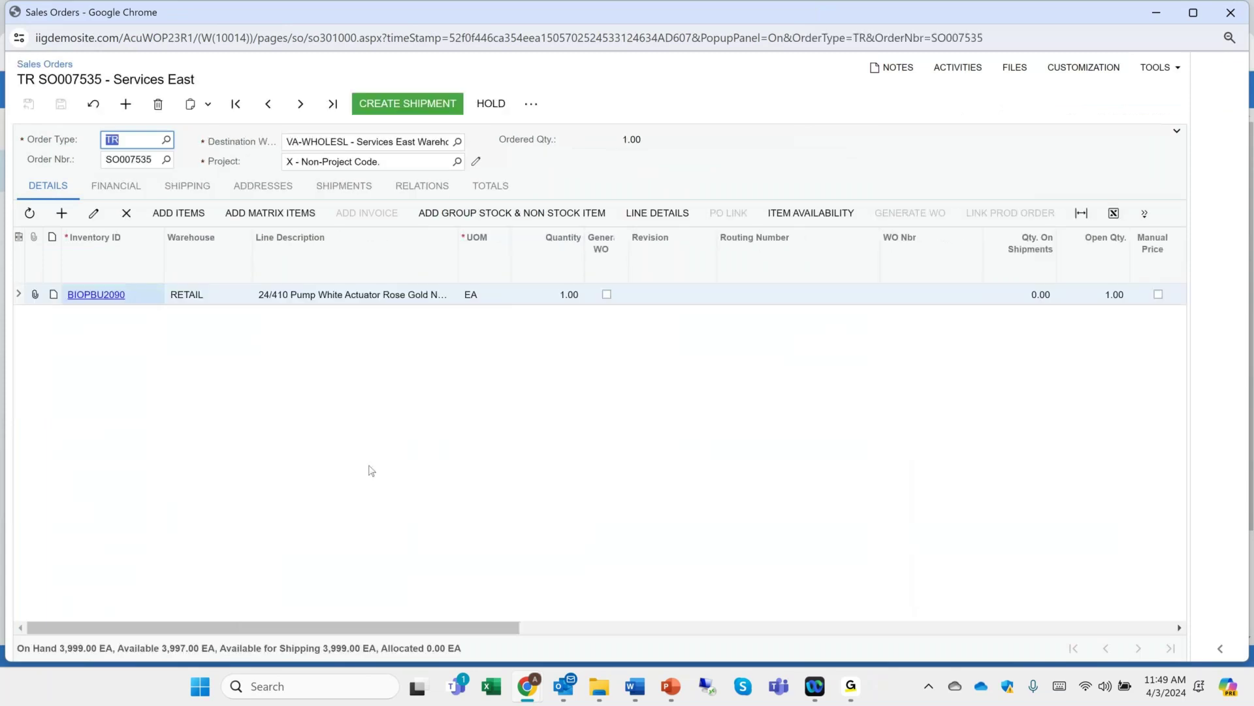
pyautogui.click(1177, 132)
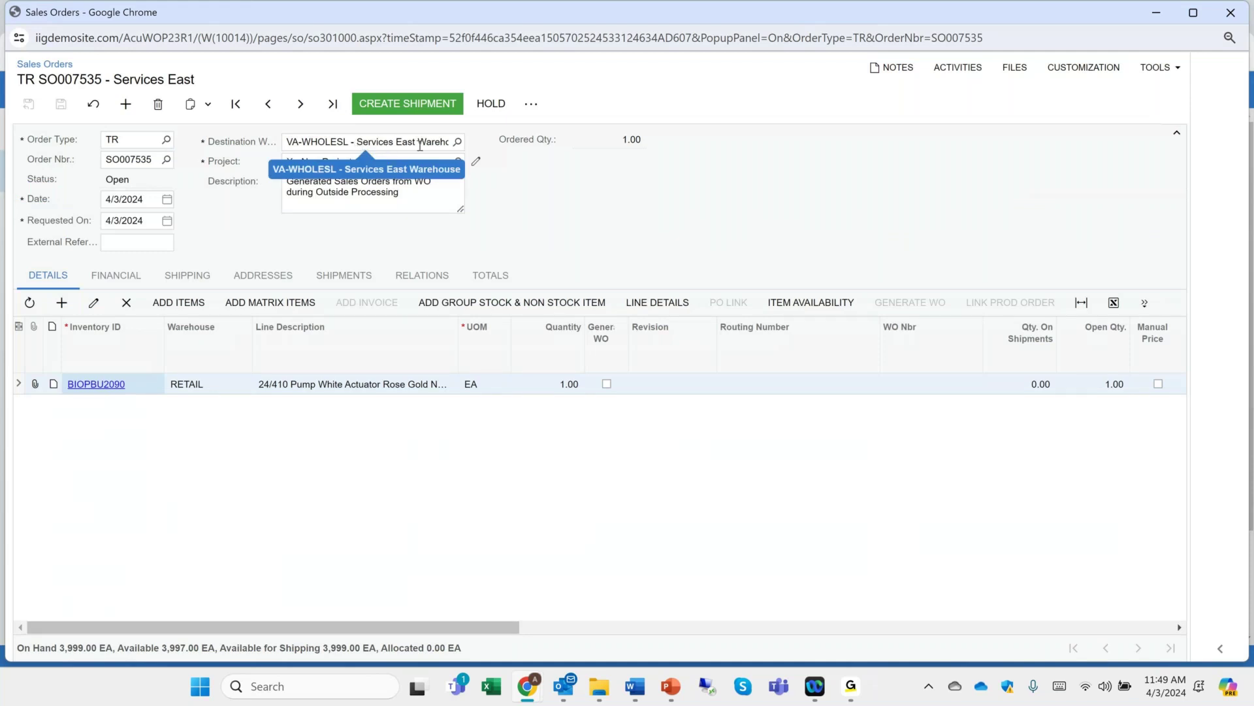
pyautogui.click(410, 108)
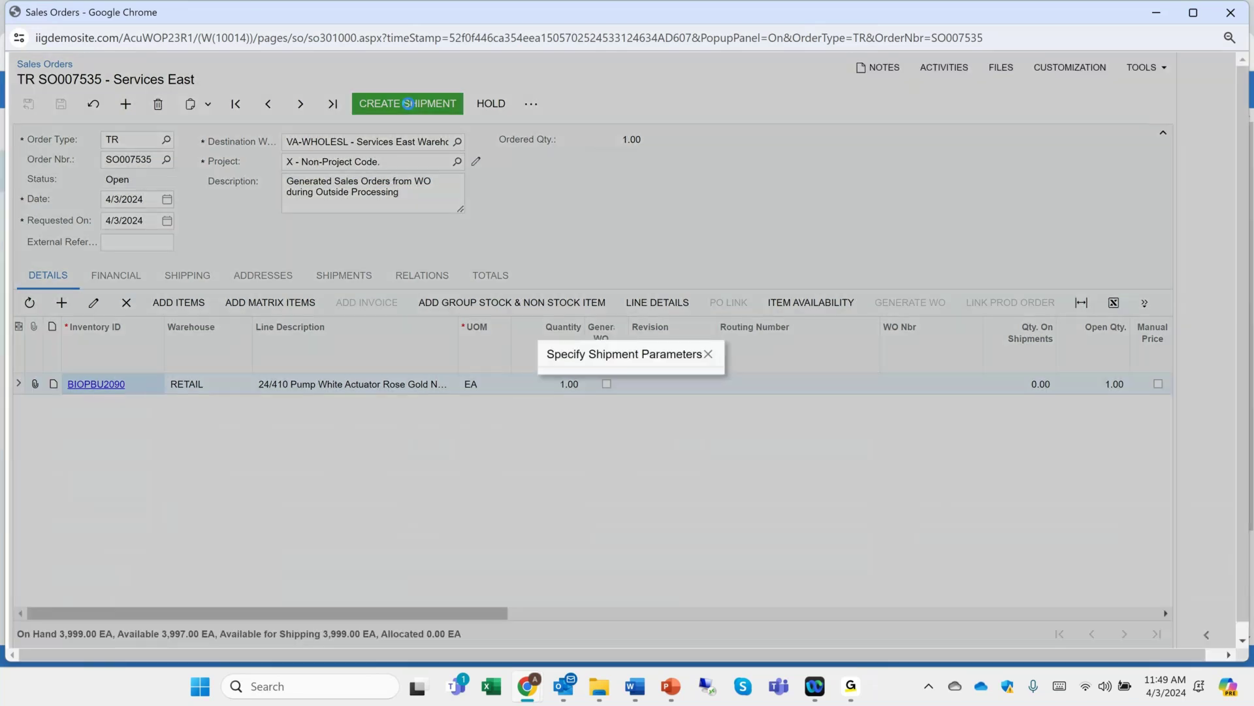
pyautogui.click(765, 396)
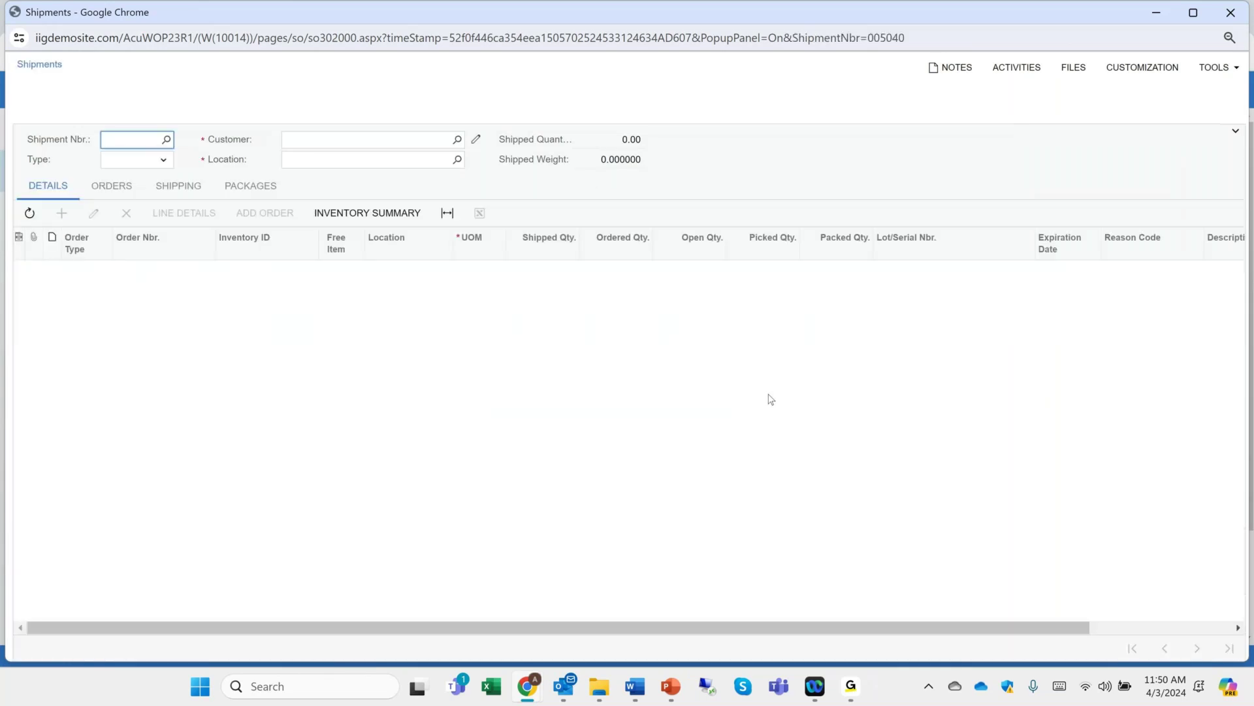
pyautogui.click(381, 105)
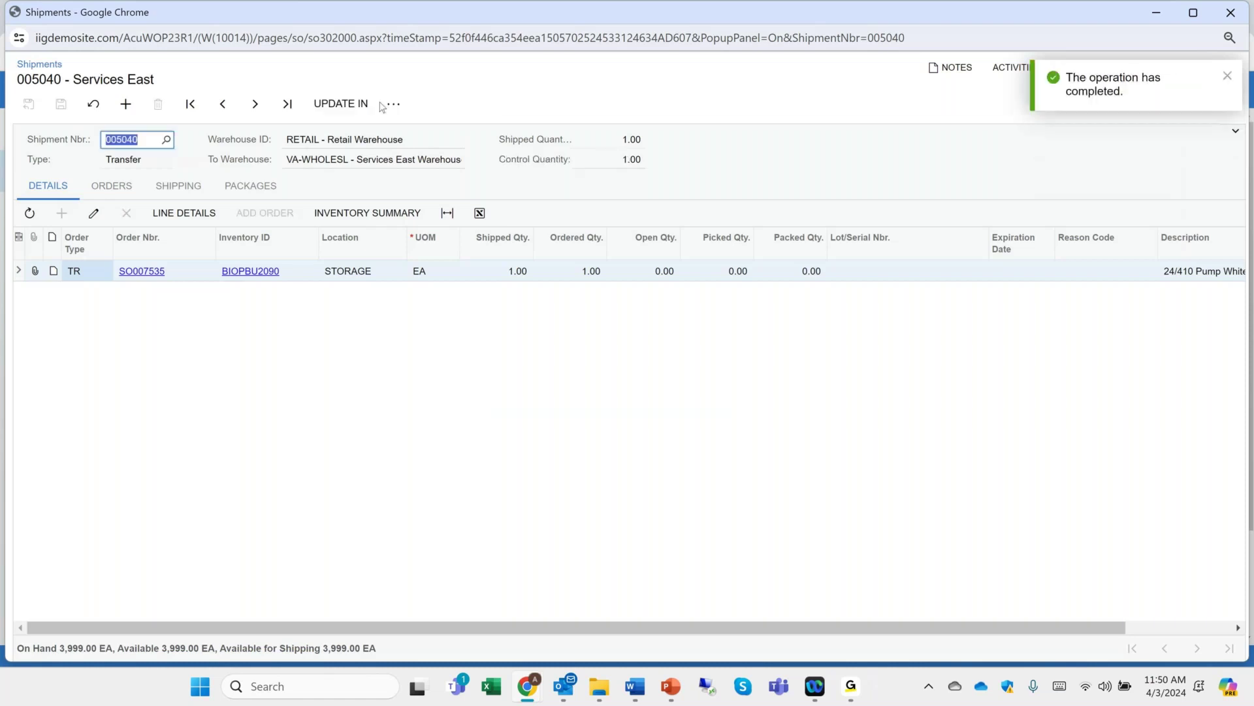
pyautogui.click(1232, 12)
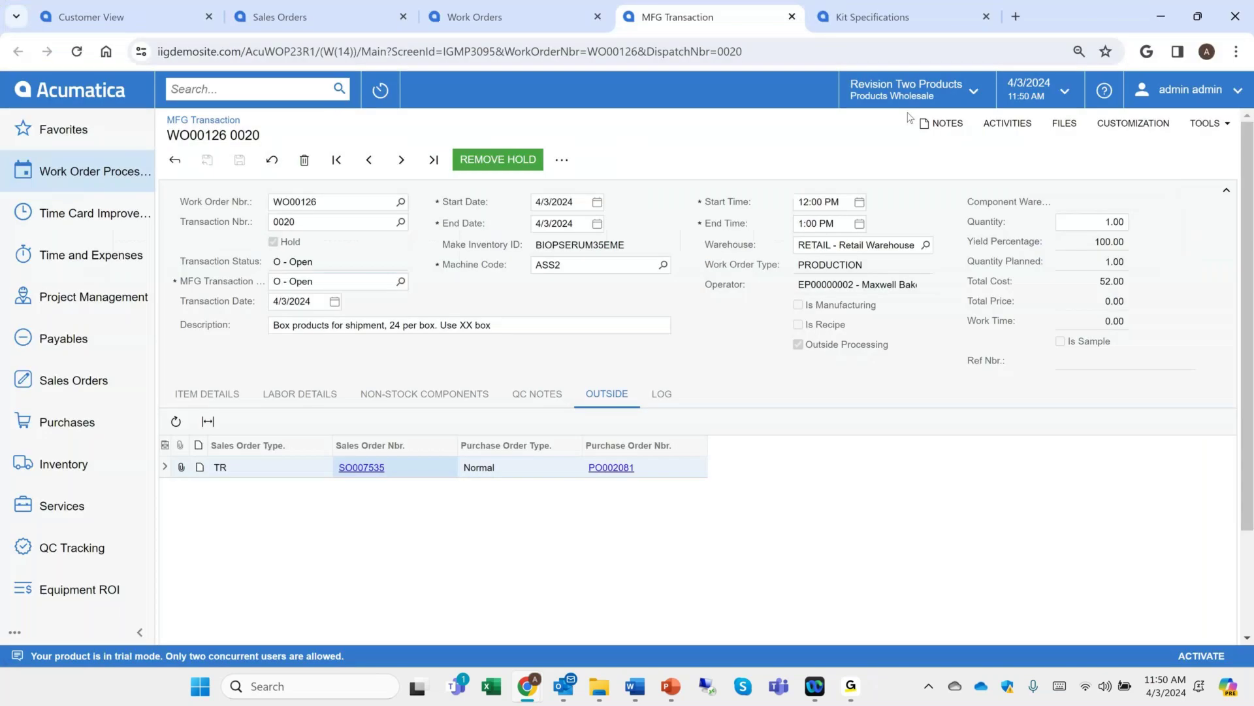
# Step: Open the outside processing purchase order in a maximized window, remove its hold and create a purchase receipt from it
pyautogui.click(606, 470)
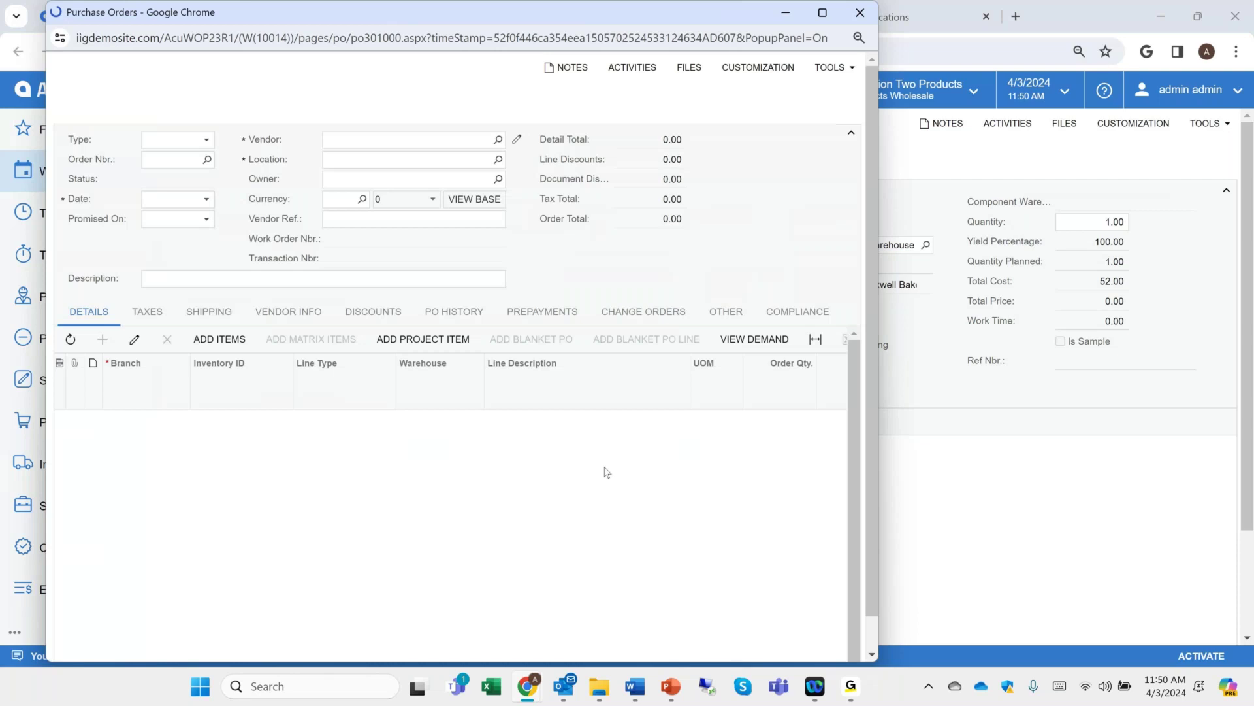
pyautogui.press('super+Up')
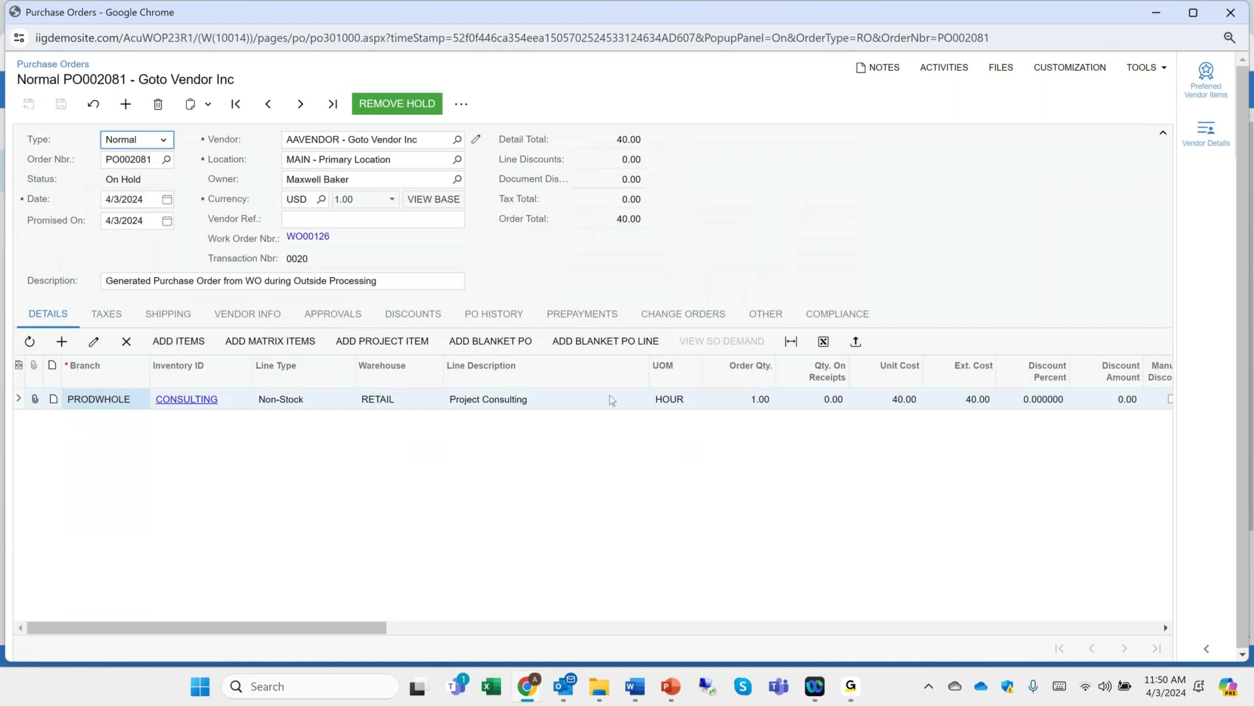
pyautogui.click(410, 103)
pyautogui.click(410, 103)
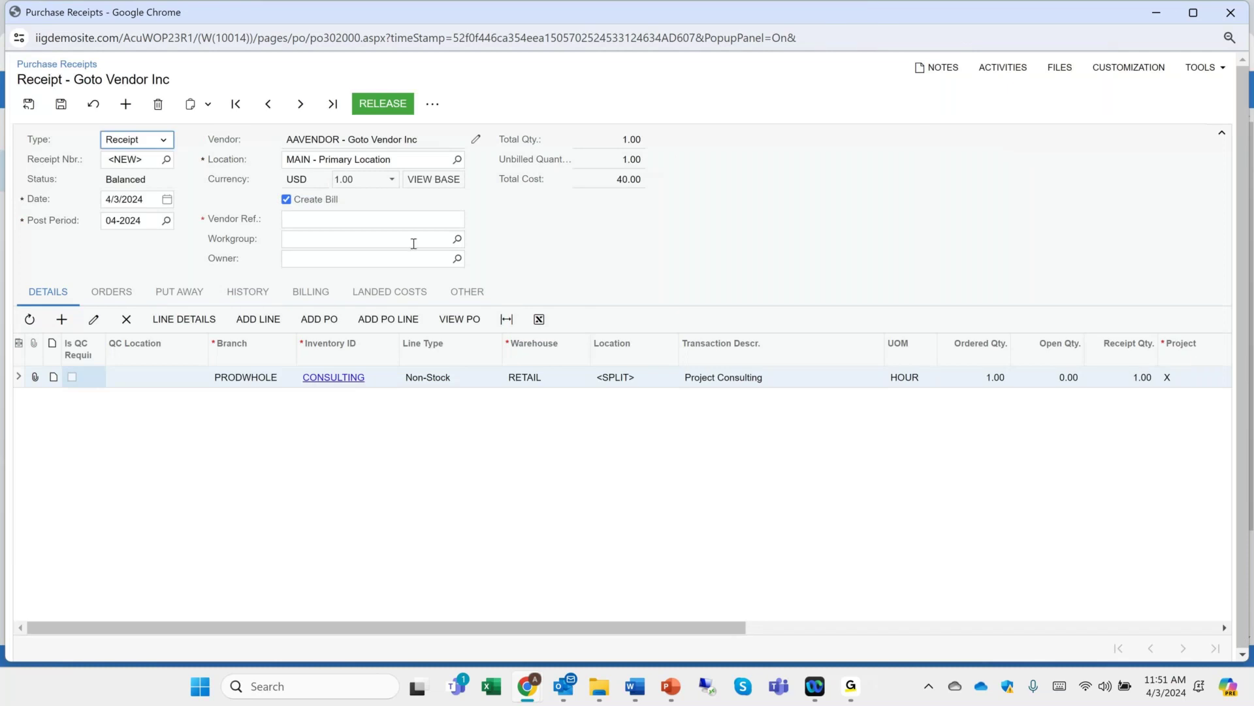
# Step: Set the purchase receipt's vendor reference to 666, try to release the receipt, and close its window
pyautogui.click(396, 218)
pyautogui.write('666')
pyautogui.press('Tab')
pyautogui.click(383, 103)
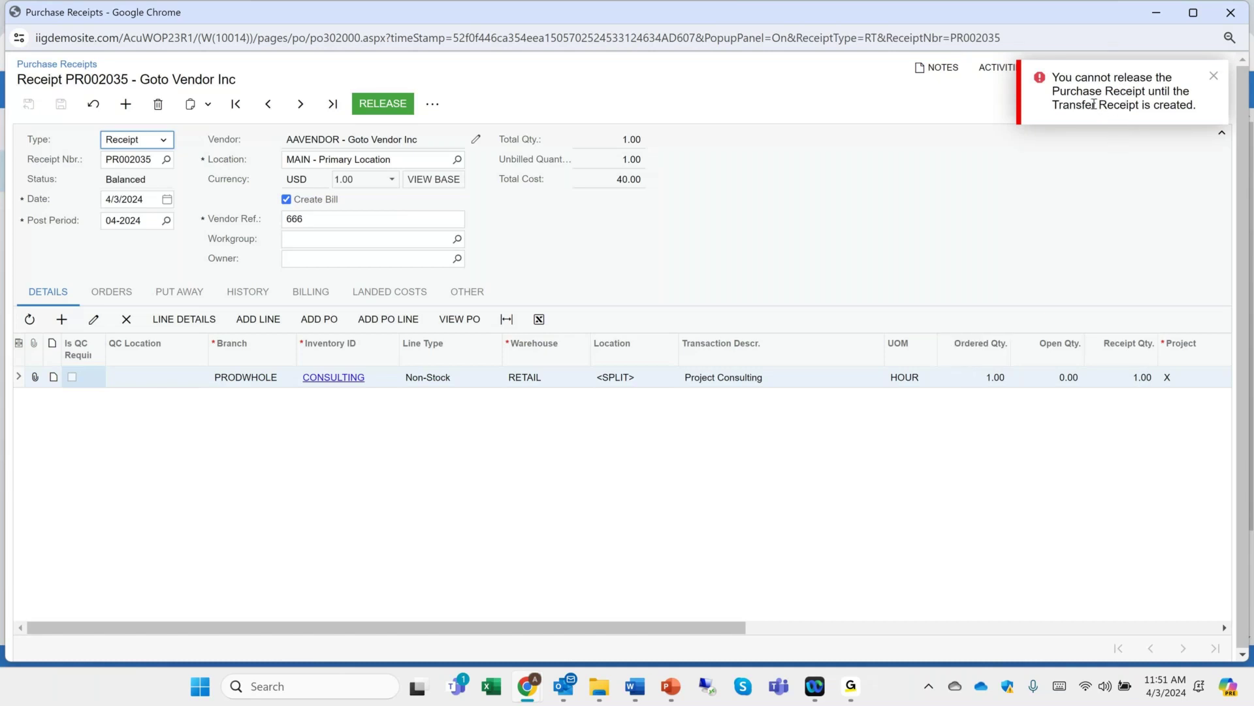
pyautogui.click(1228, 21)
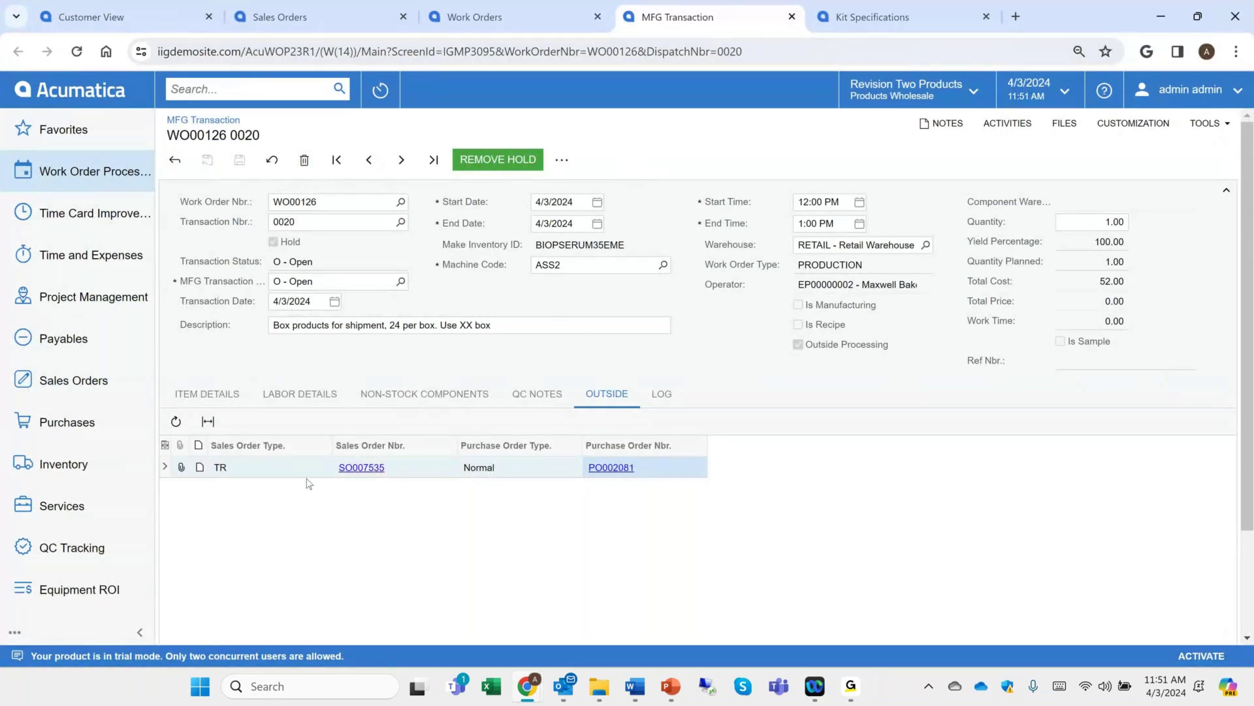
# Step: Open equipment record ROI000030 from the ROI Equipments list and review its general details and equipment cost code history
pyautogui.click(103, 590)
pyautogui.click(243, 196)
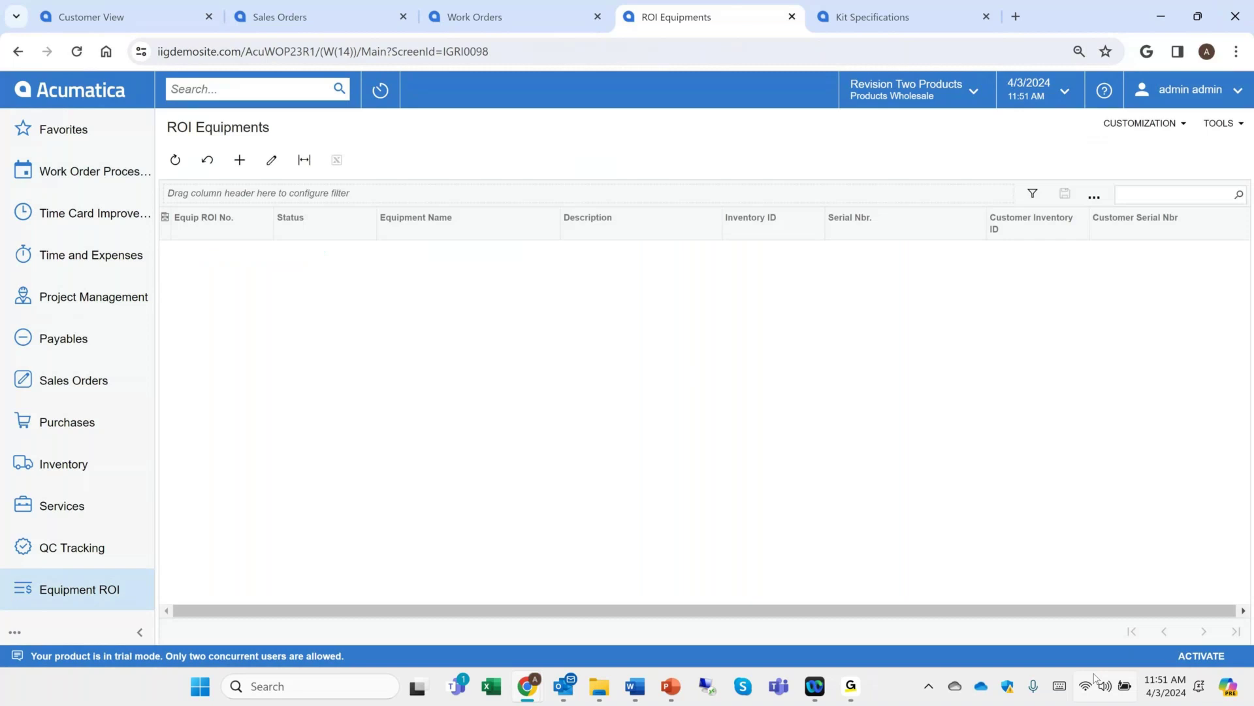
pyautogui.click(1204, 631)
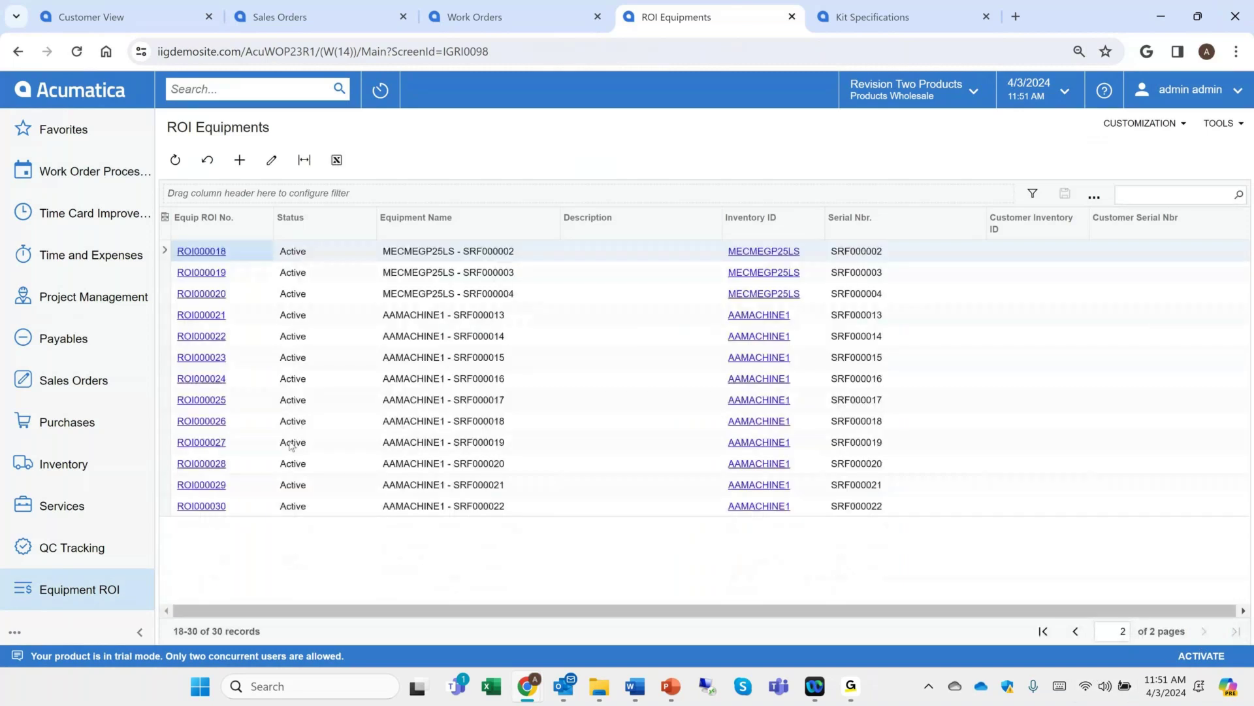
pyautogui.click(208, 507)
pyautogui.click(208, 507)
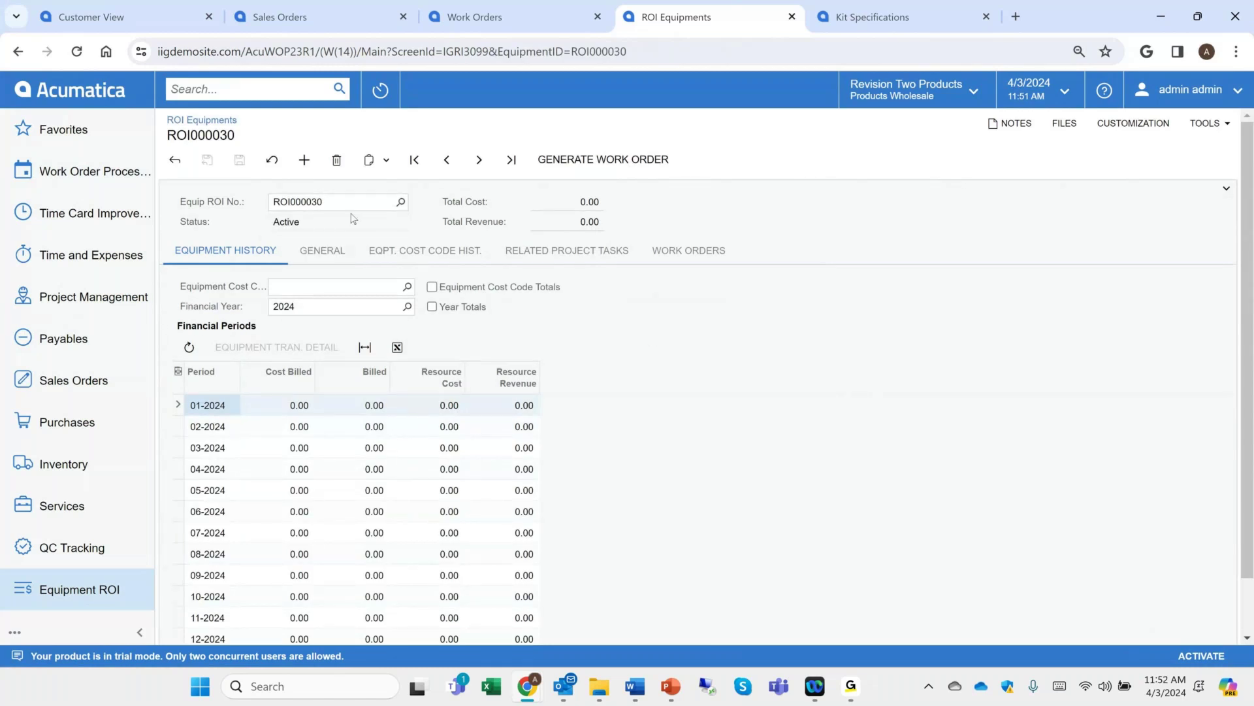
pyautogui.click(325, 255)
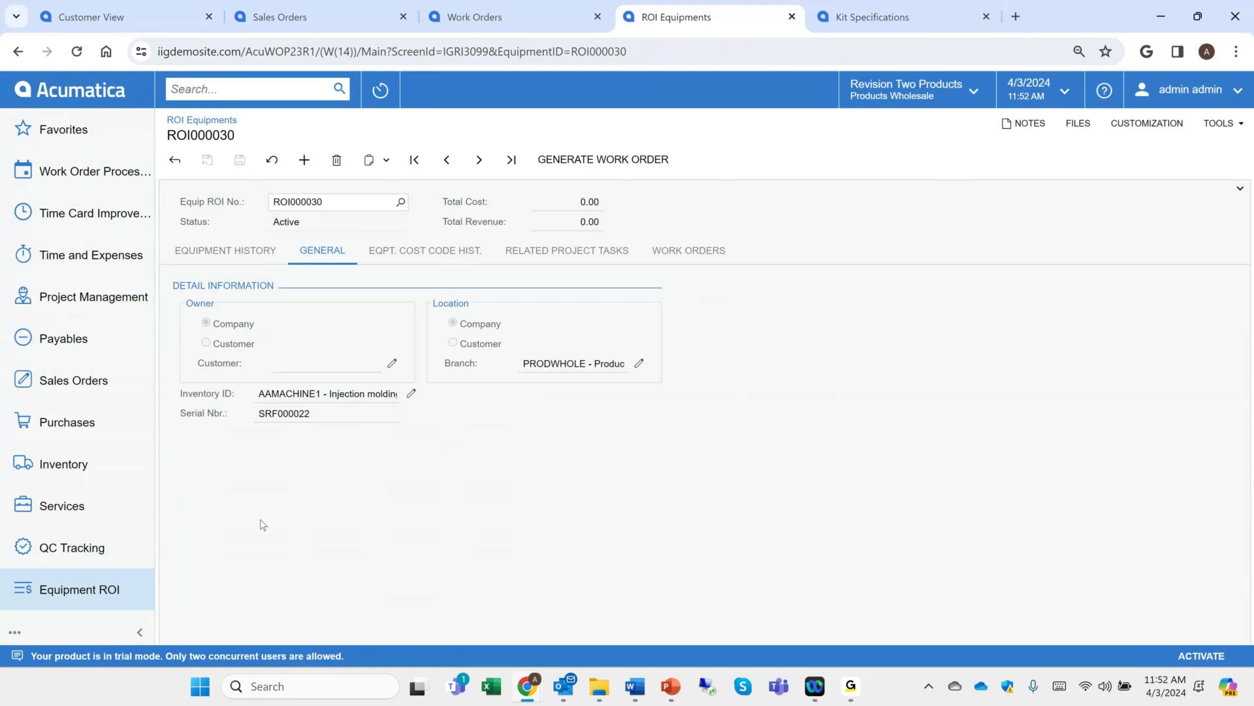
pyautogui.click(400, 250)
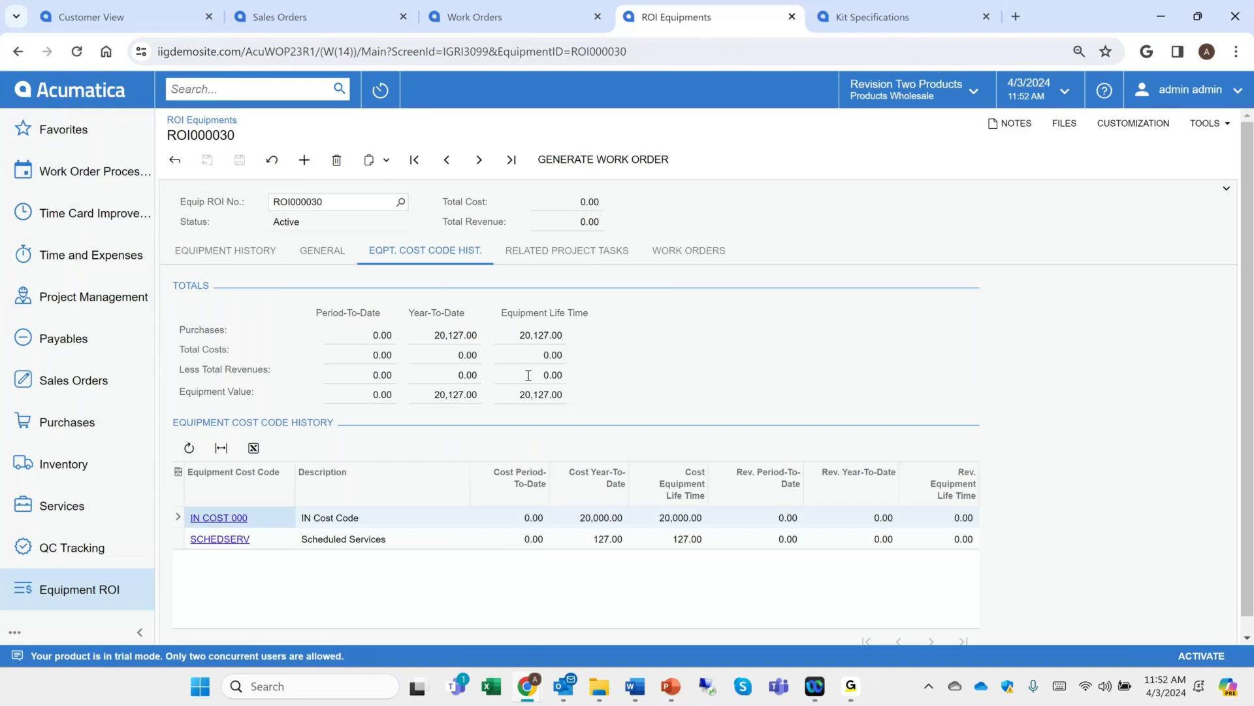
# Step: Try to generate a work order from equipment ROI000030 and review the equipment's existing work orders
pyautogui.click(609, 166)
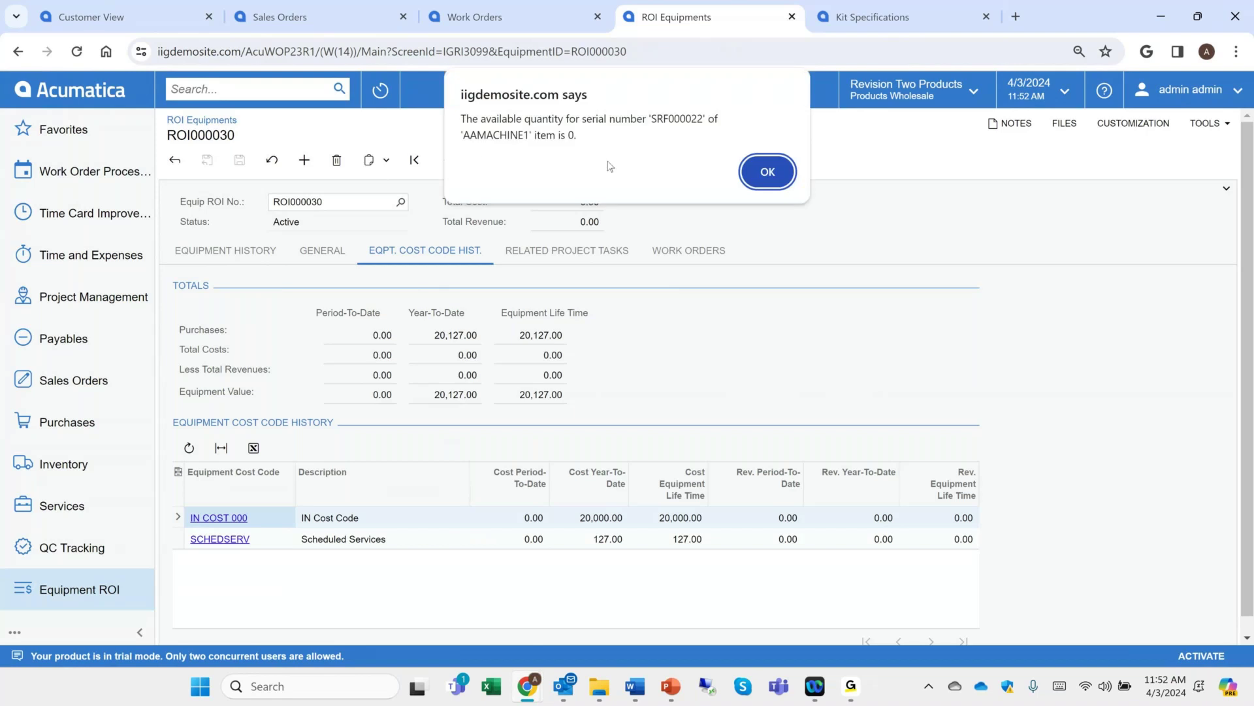
pyautogui.click(757, 180)
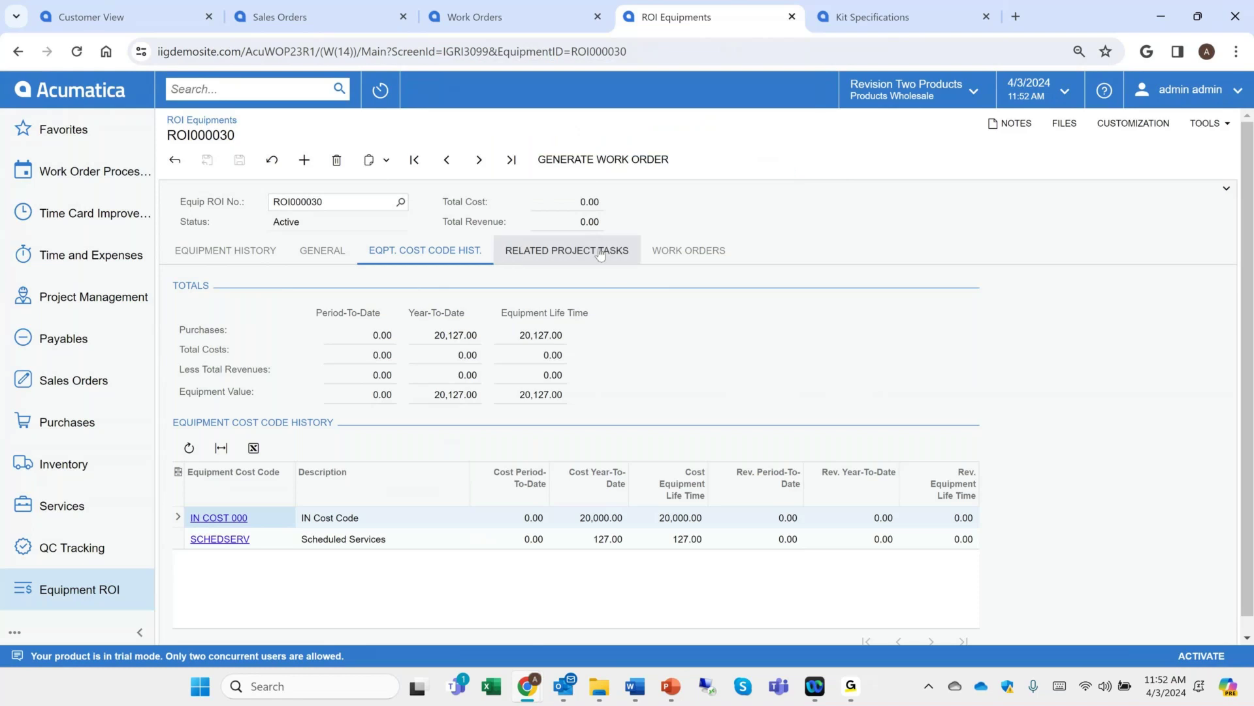
pyautogui.click(667, 249)
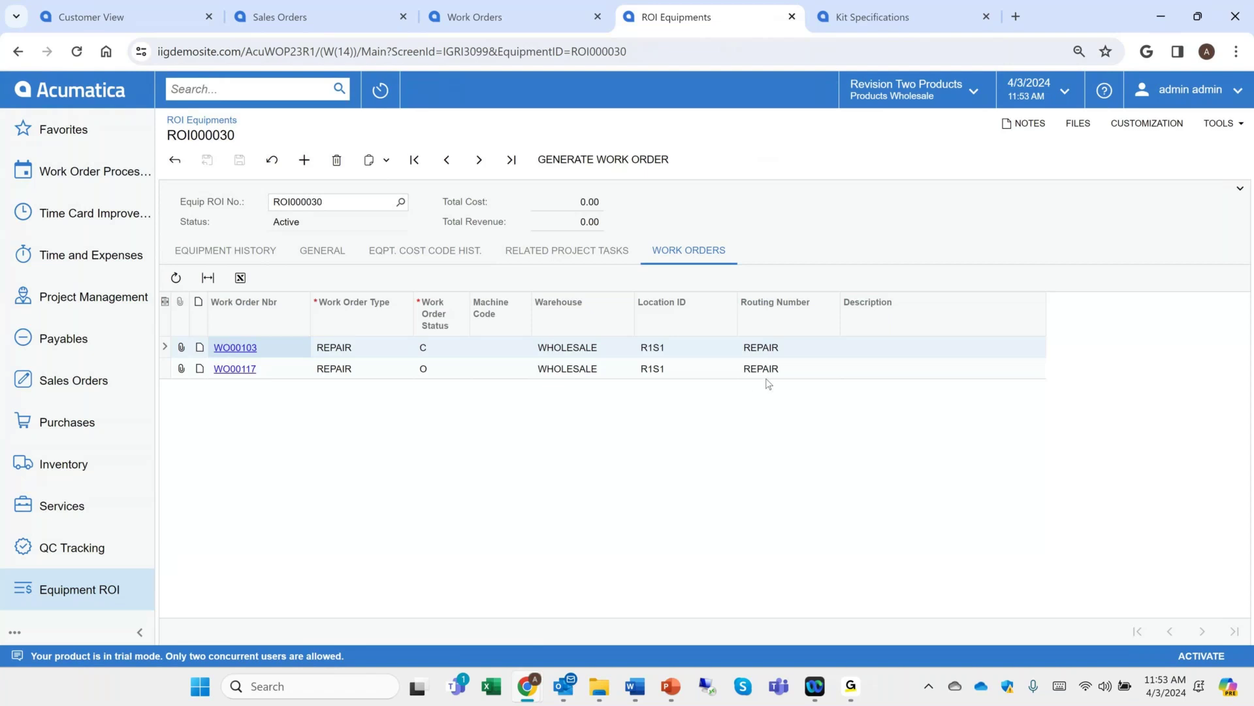
# Step: Go to equipment record ROI000029 and generate a work order from it using the REPAIR routing
pyautogui.click(484, 161)
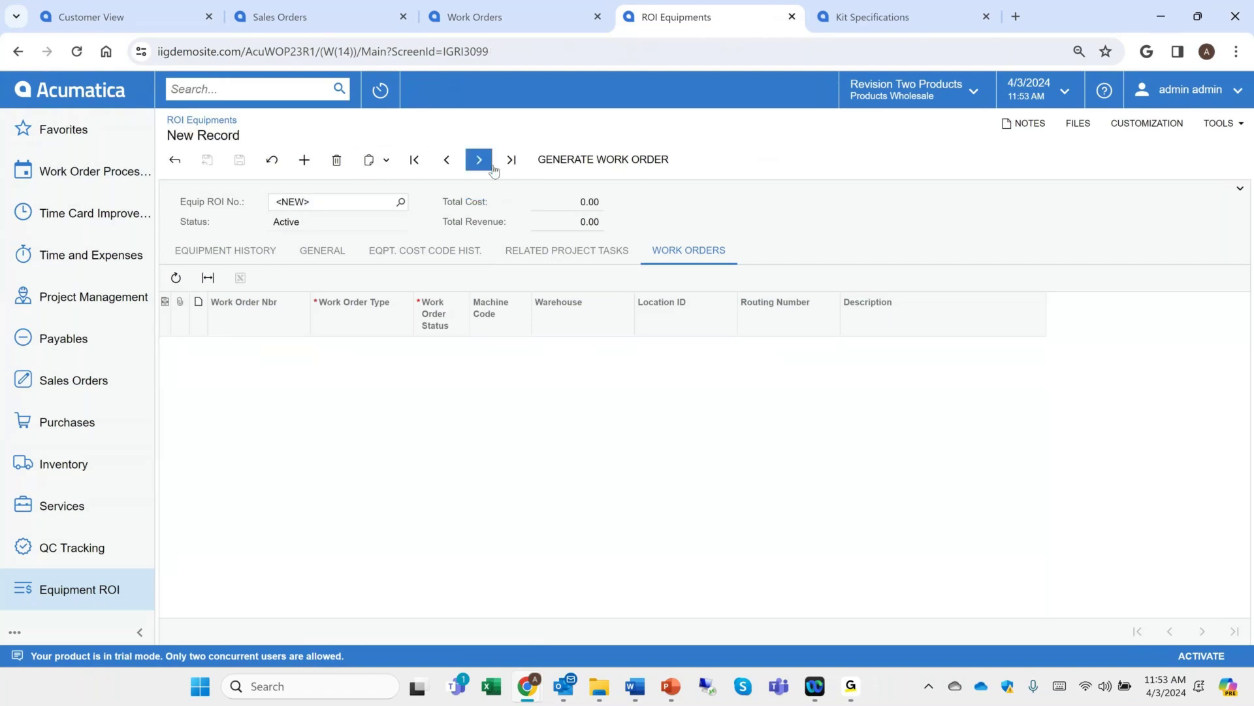
pyautogui.click(512, 162)
pyautogui.click(446, 161)
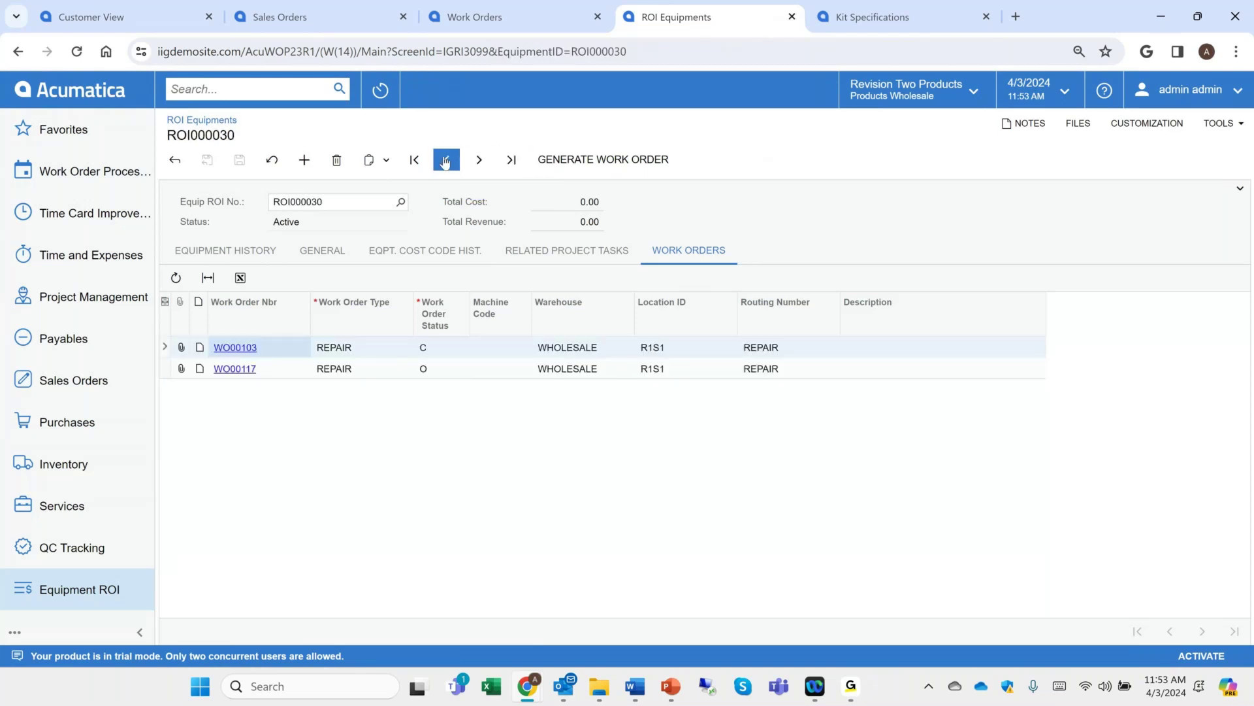
pyautogui.click(566, 163)
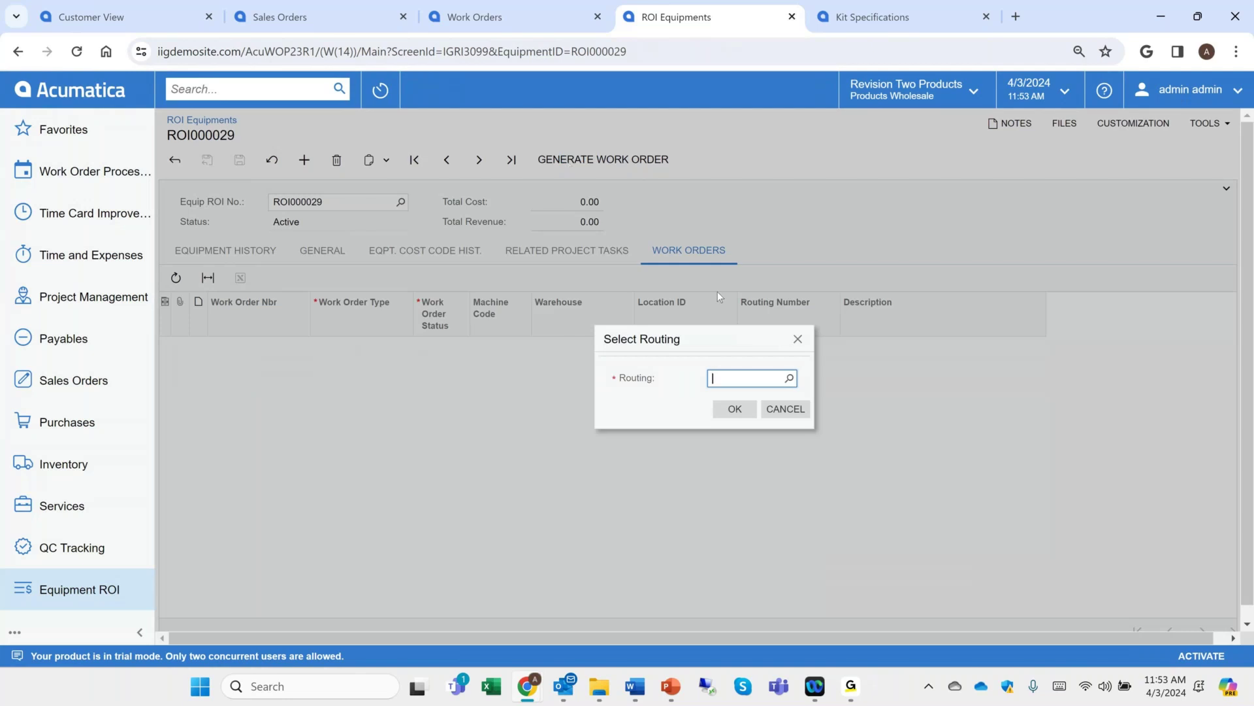
pyautogui.click(789, 378)
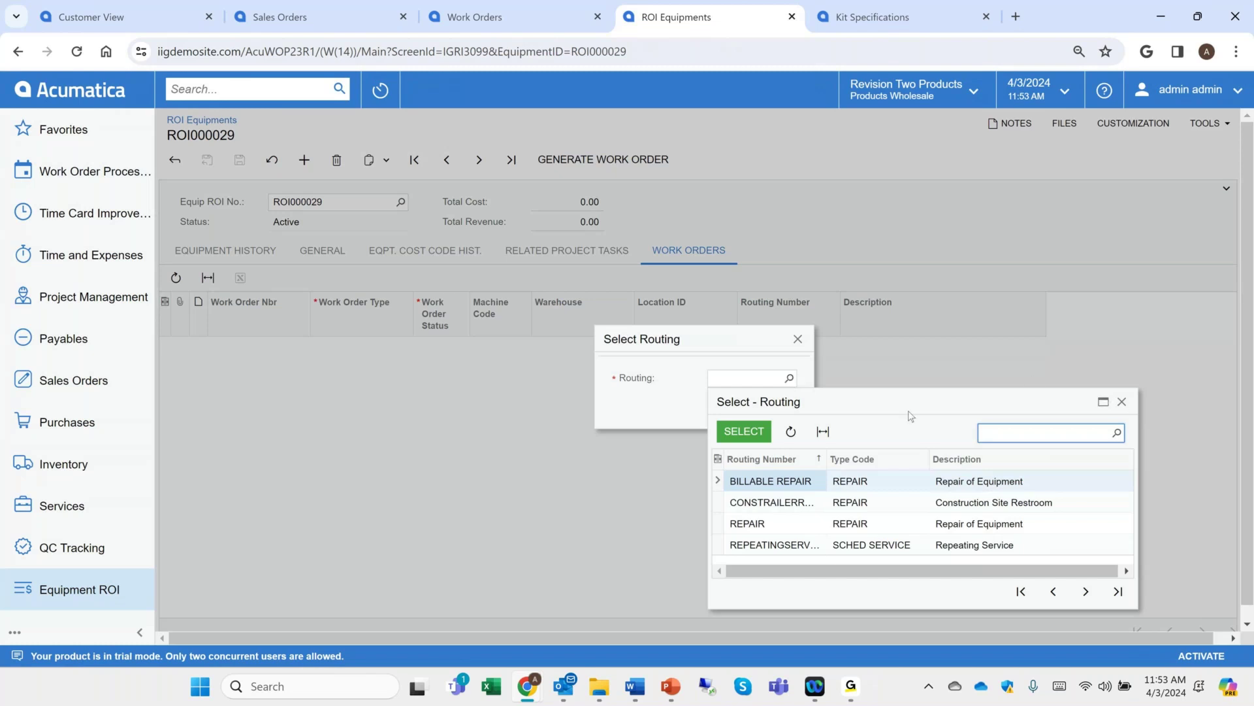
pyautogui.click(783, 526)
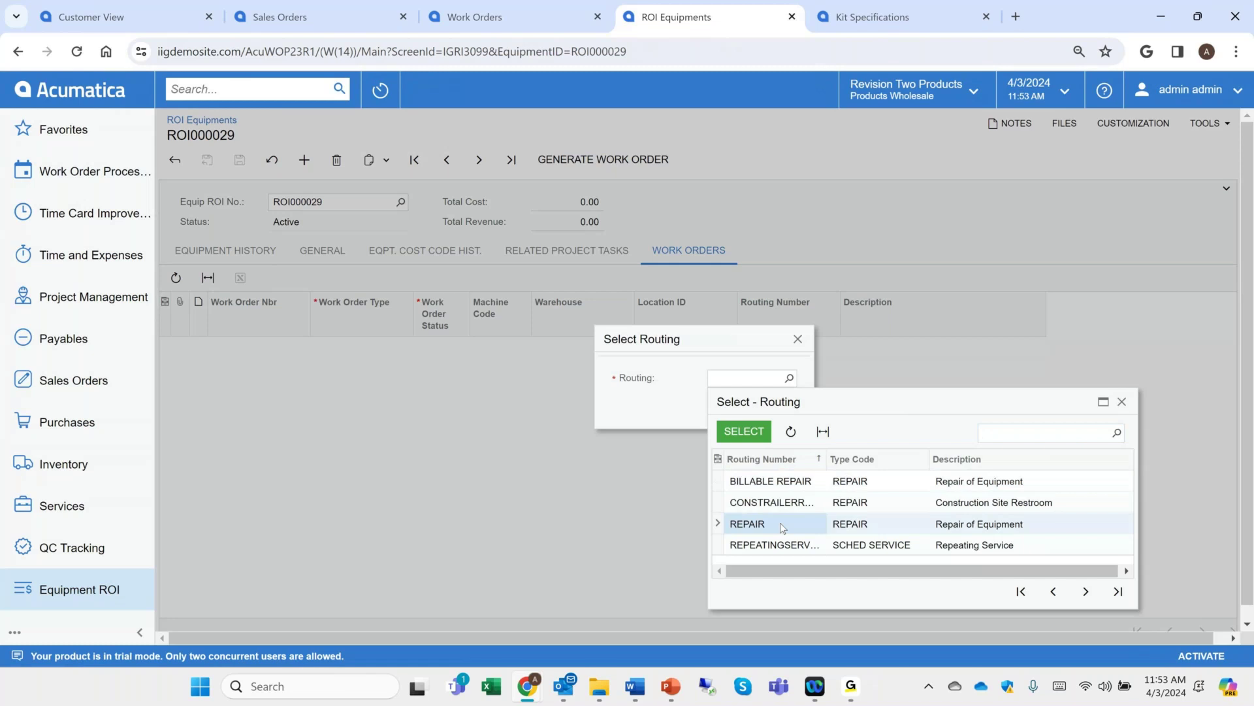
pyautogui.doubleClick(782, 526)
pyautogui.click(735, 409)
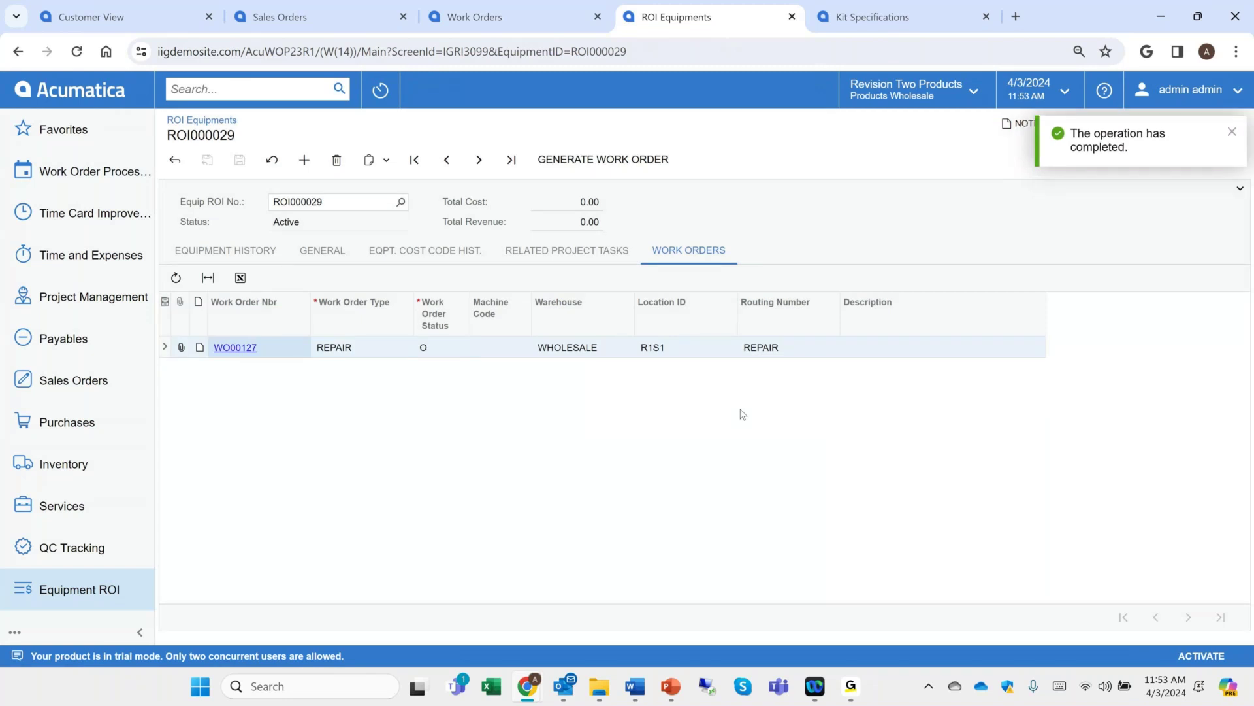
# Step: Open work order WO00127, review its repair item details and work order transactions, and open transaction 0001
pyautogui.click(237, 348)
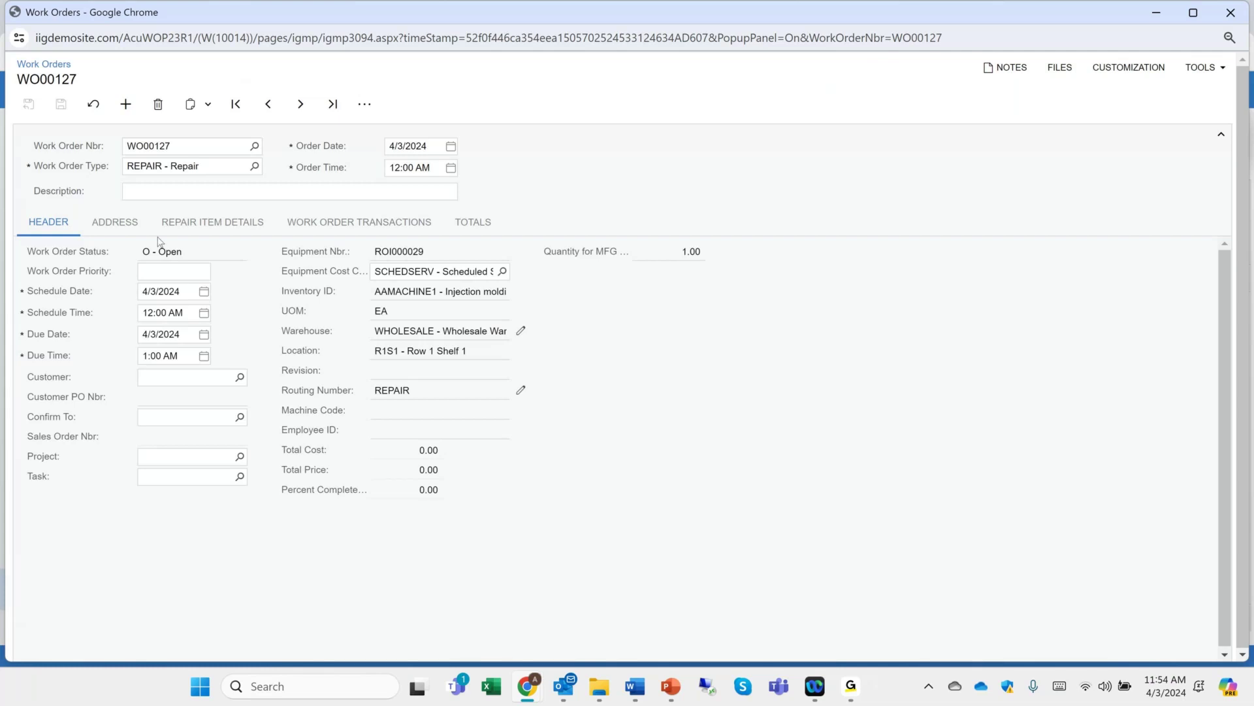
pyautogui.click(210, 224)
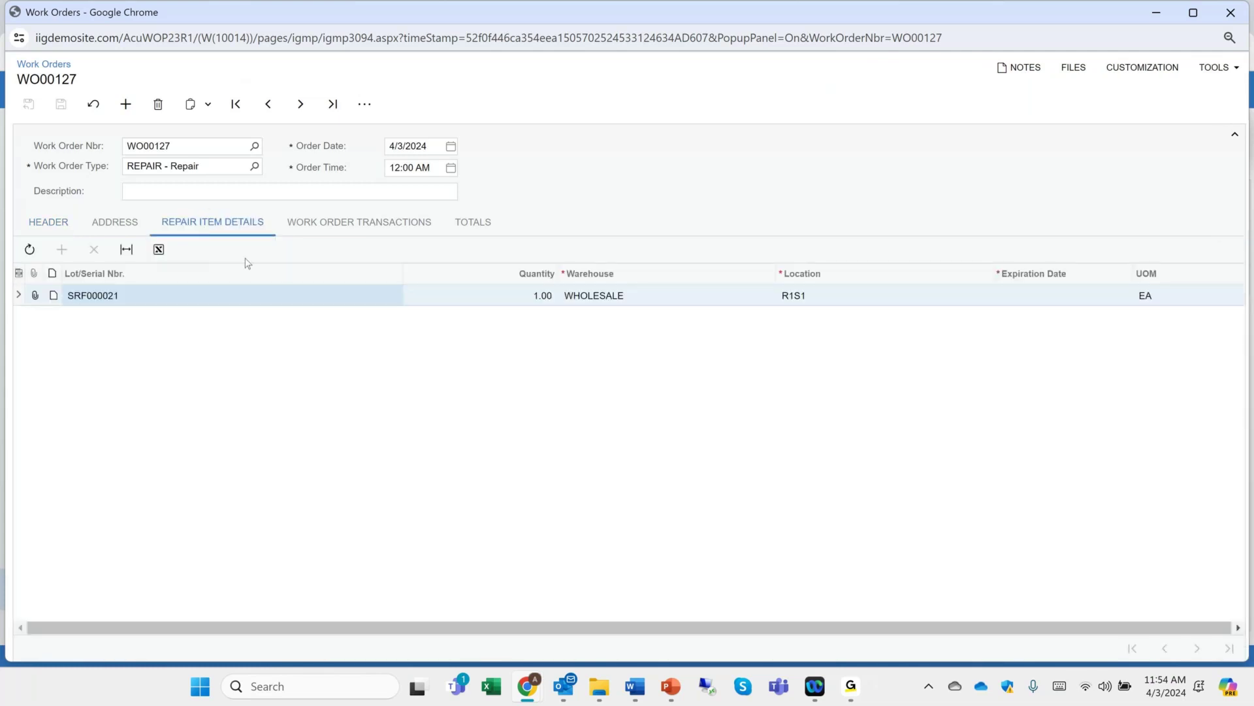
pyautogui.click(359, 222)
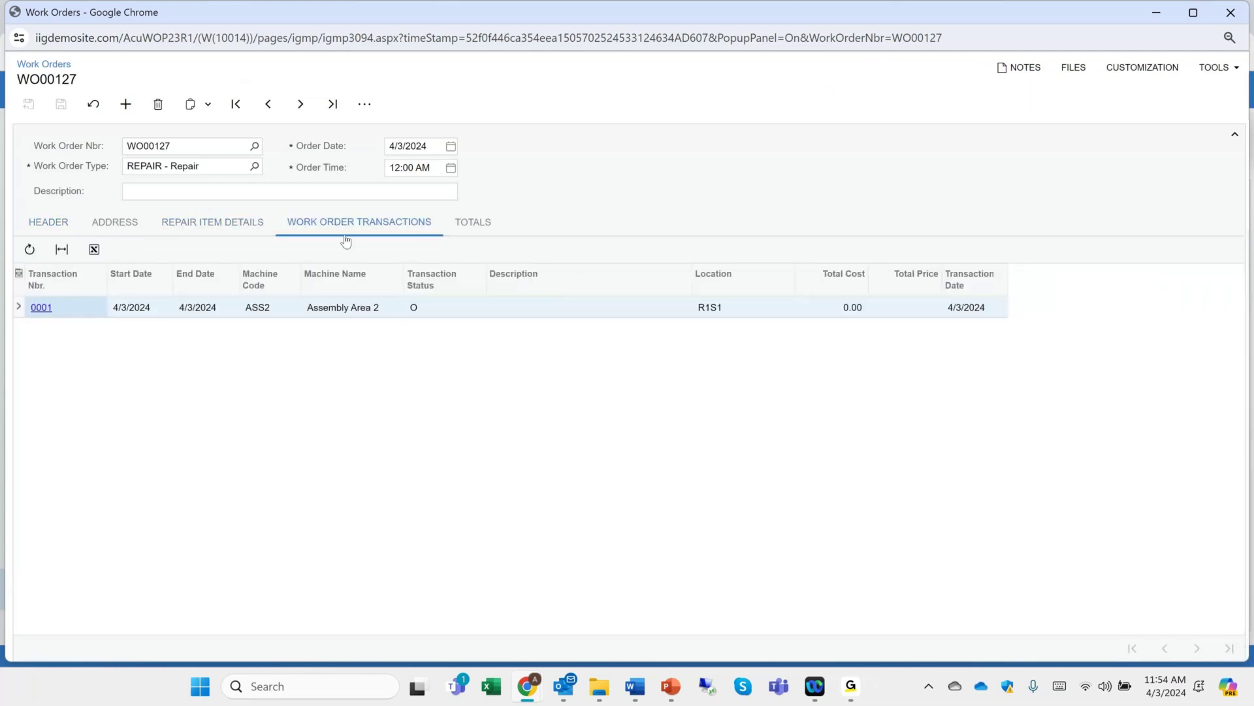
pyautogui.click(47, 306)
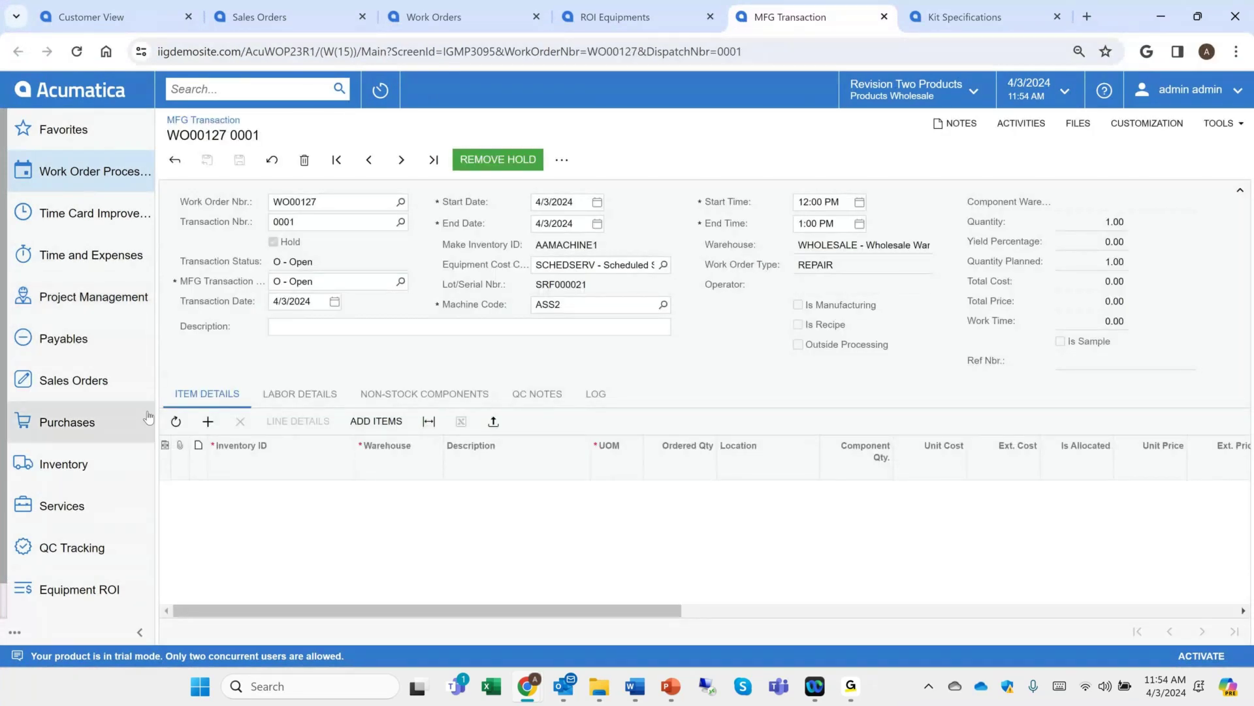
# Step: Add an item line to the MFG transaction, searching for oil and choosing inventory item CONGRILL
pyautogui.click(208, 421)
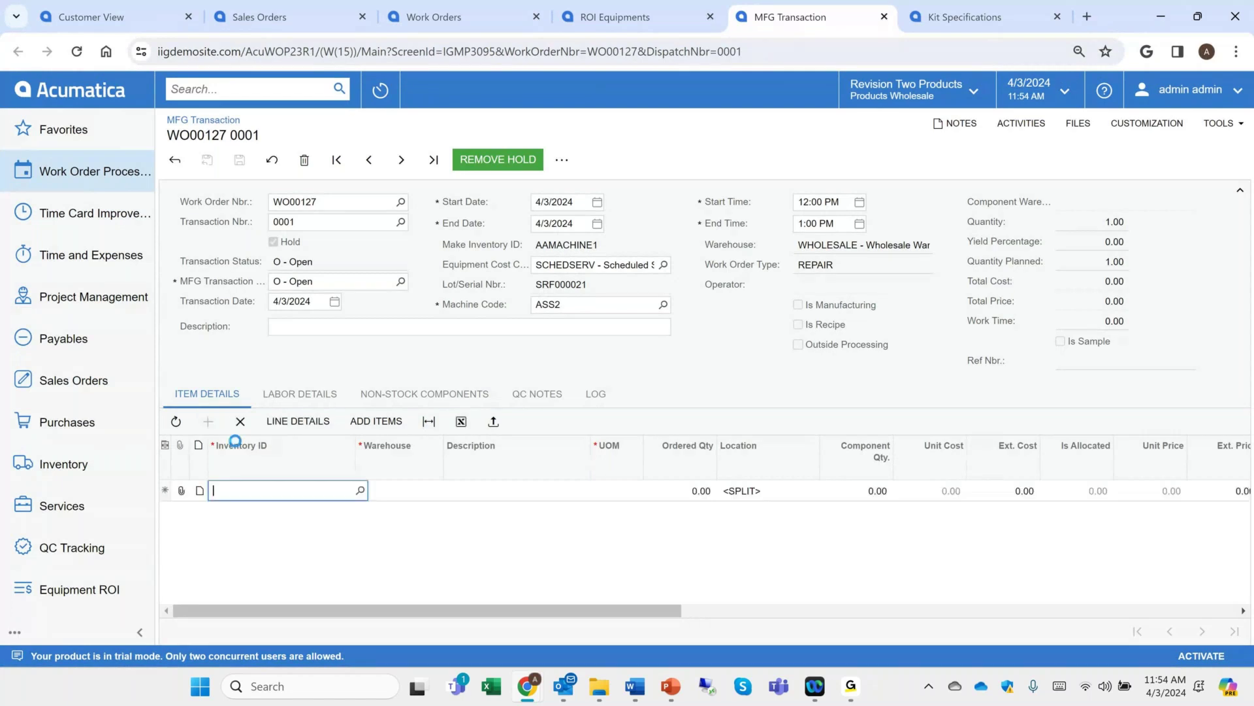
pyautogui.write('gen2')
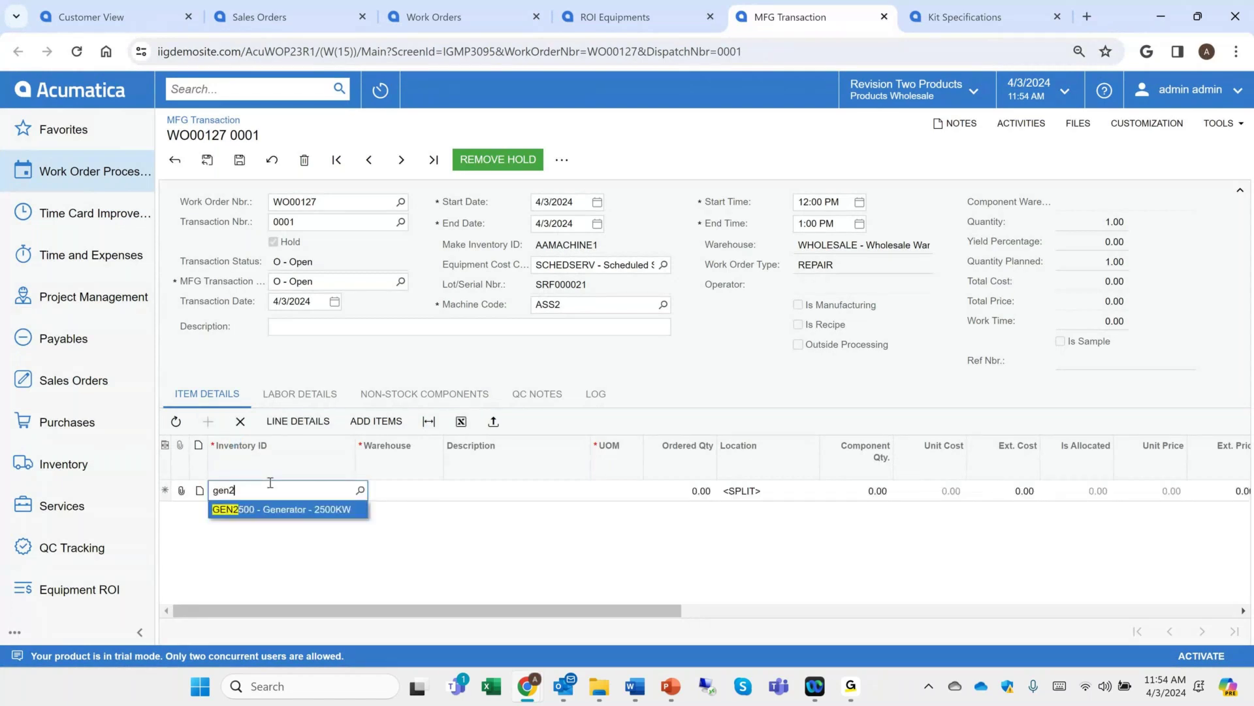
pyautogui.press('BackSpace')
pyautogui.press('BackSpace')
pyautogui.press('BackSpace')
pyautogui.press('BackSpace')
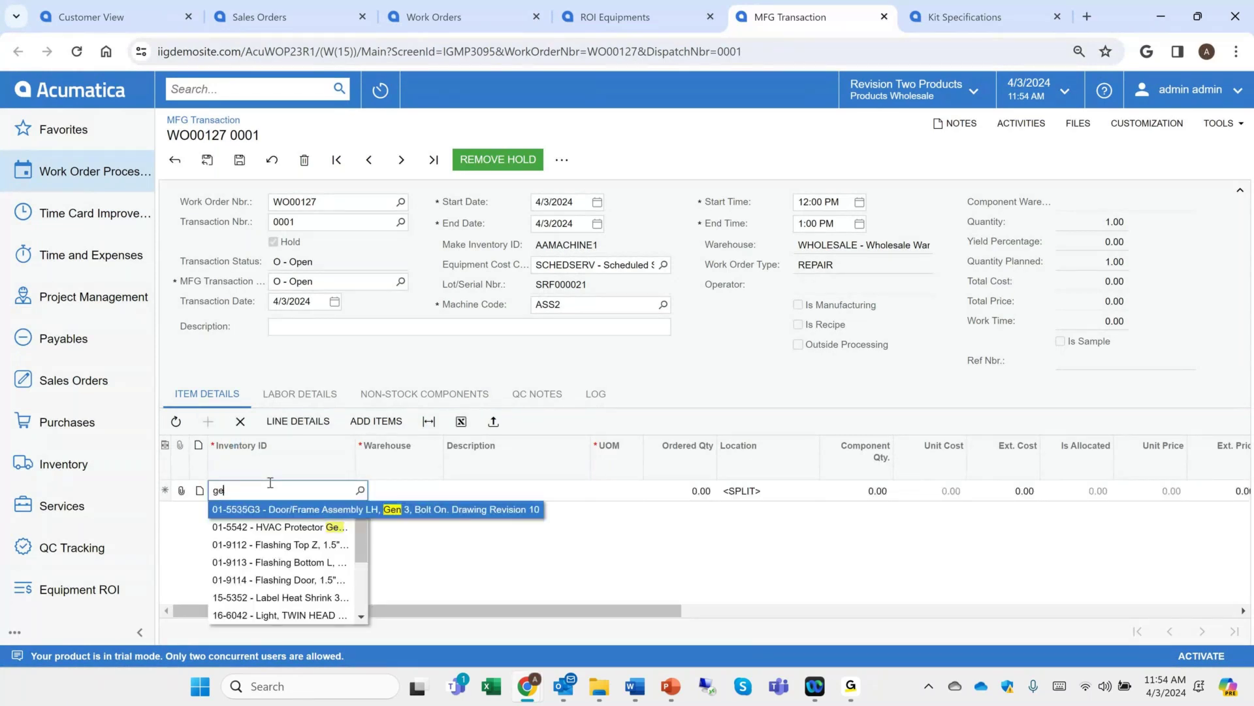
pyautogui.write('oil')
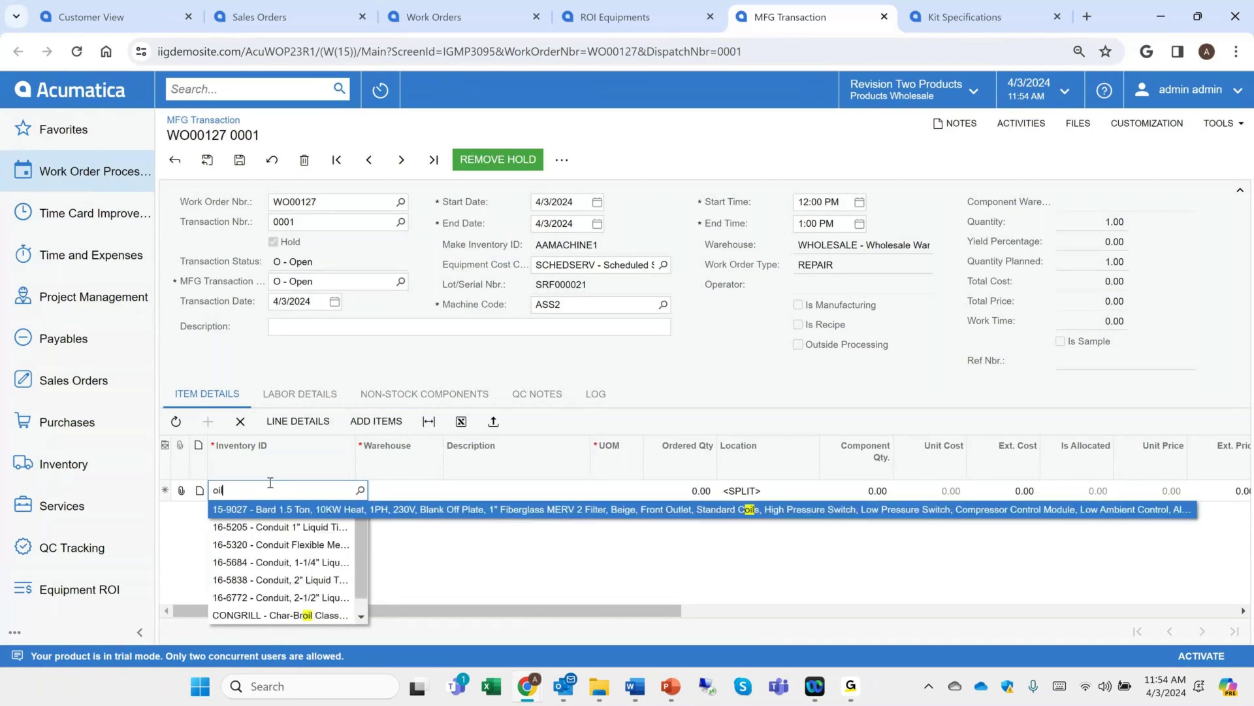
pyautogui.press('Down')
pyautogui.press('Down')
pyautogui.press('Down')
pyautogui.press('Down')
pyautogui.press('Down')
pyautogui.press('Down')
pyautogui.press('Tab')
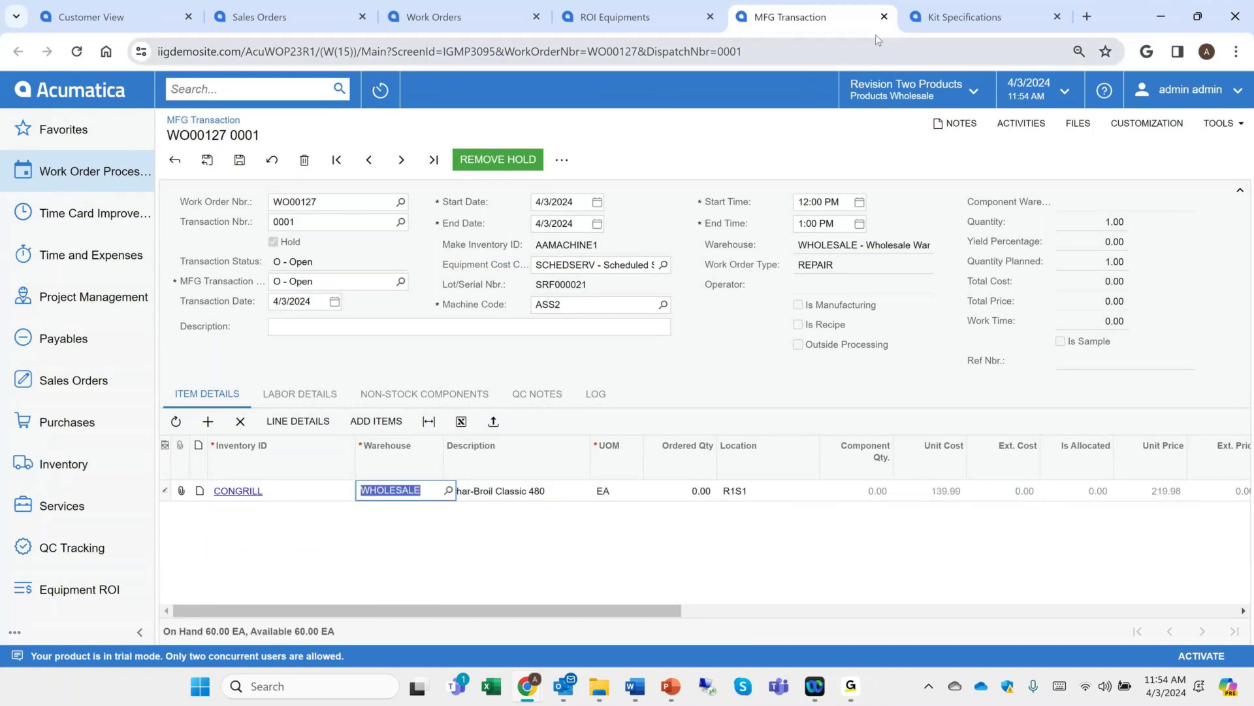
# Step: Discard the unsaved MFG transaction changes and close the MFG Transaction, Kit Specifications, ROI Equipments and Work Orders pages
pyautogui.click(885, 17)
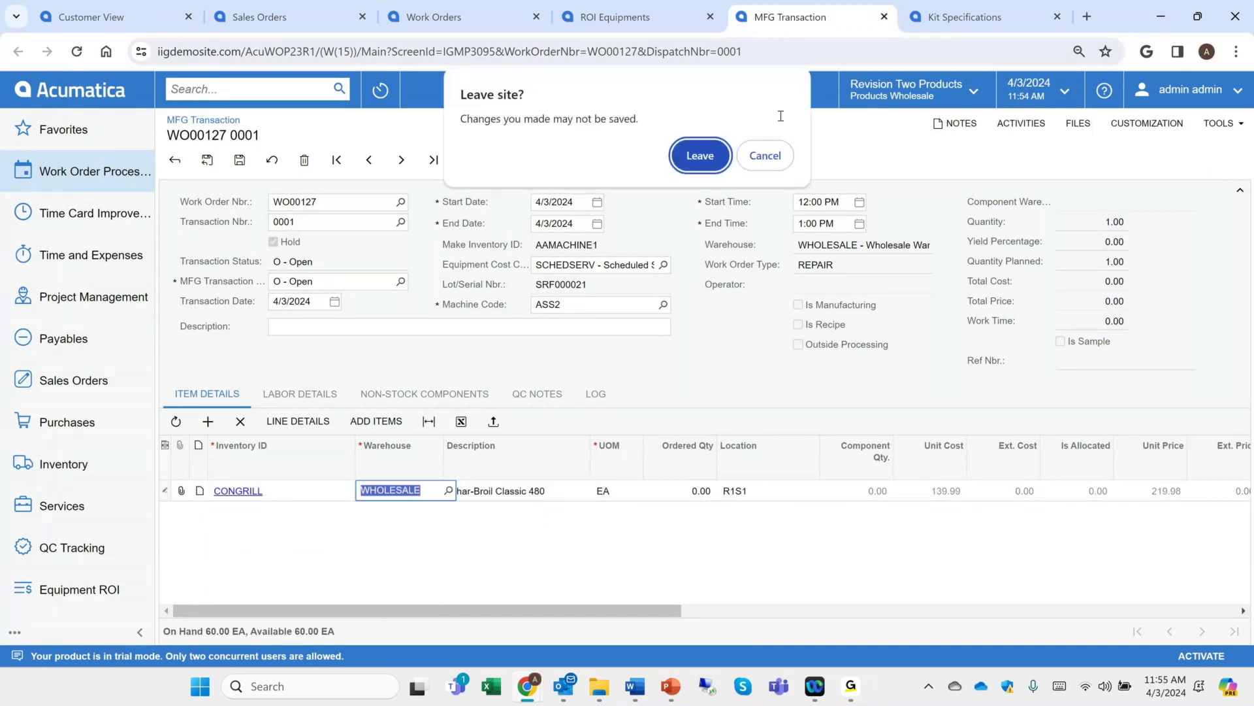
pyautogui.click(693, 156)
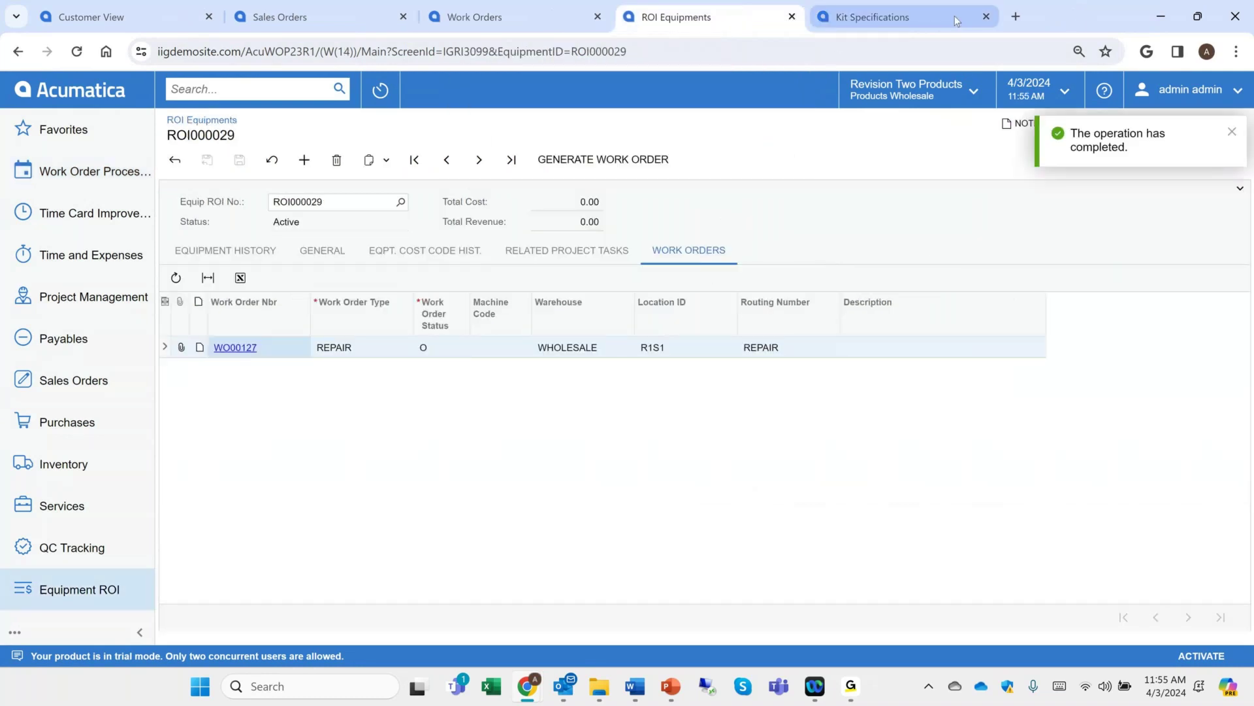
pyautogui.click(987, 17)
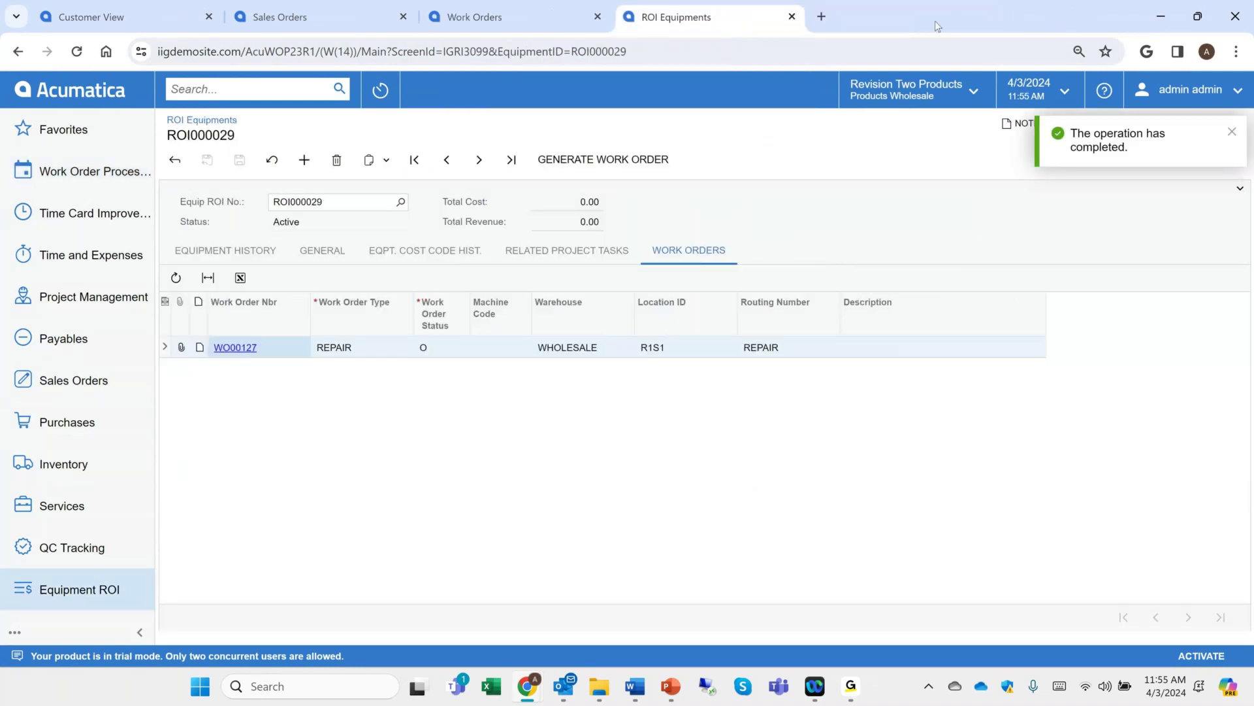
pyautogui.click(791, 17)
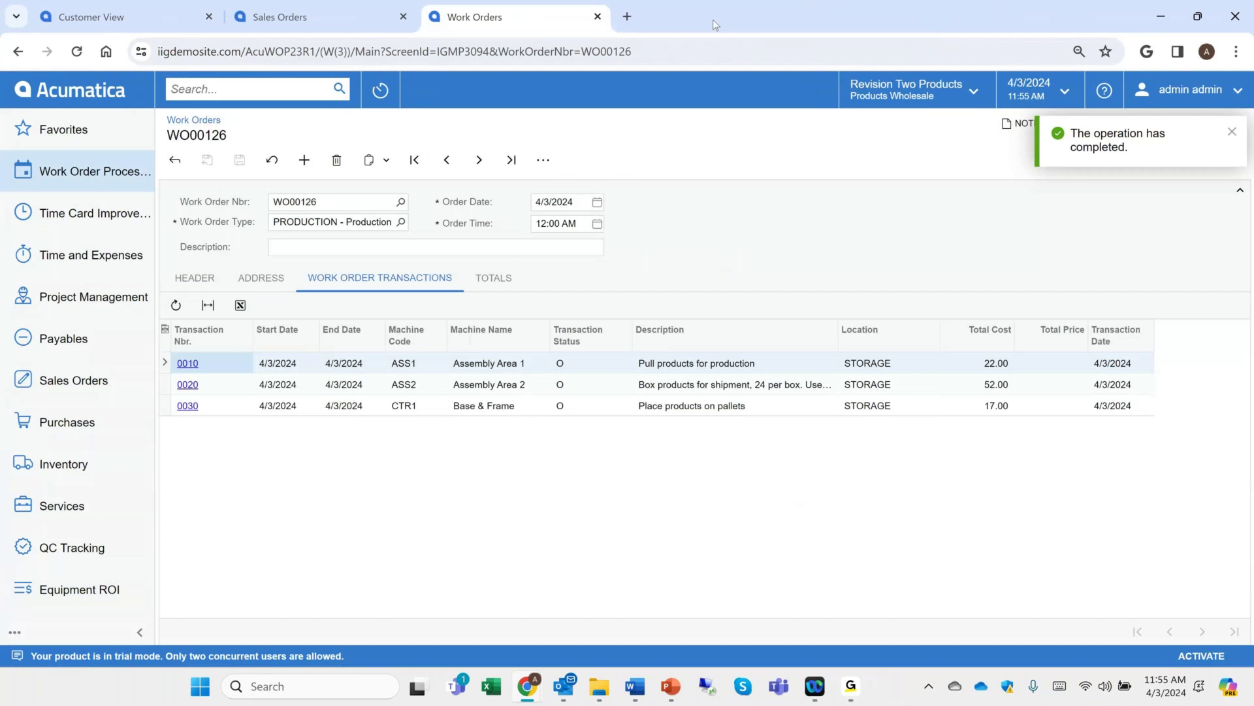
pyautogui.click(597, 16)
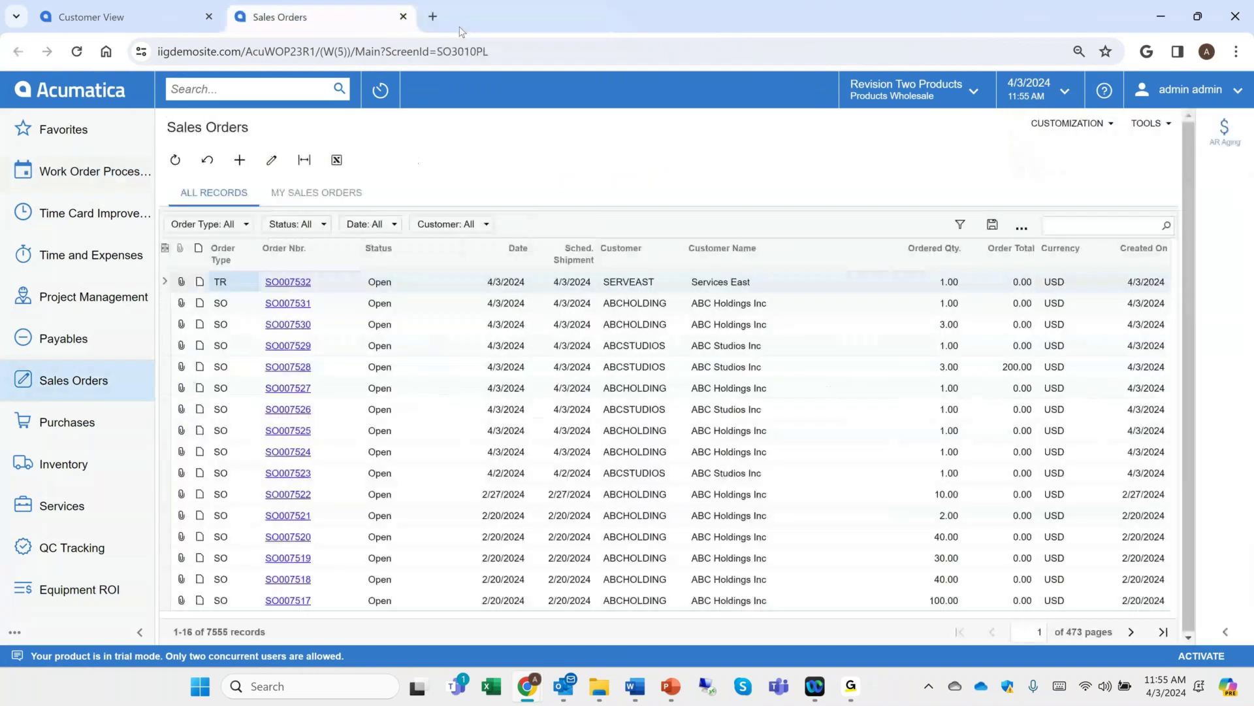
# Step: Try to open the Production Schedule Chart dashboard and return to the Work Order Processing workspace
pyautogui.click(109, 188)
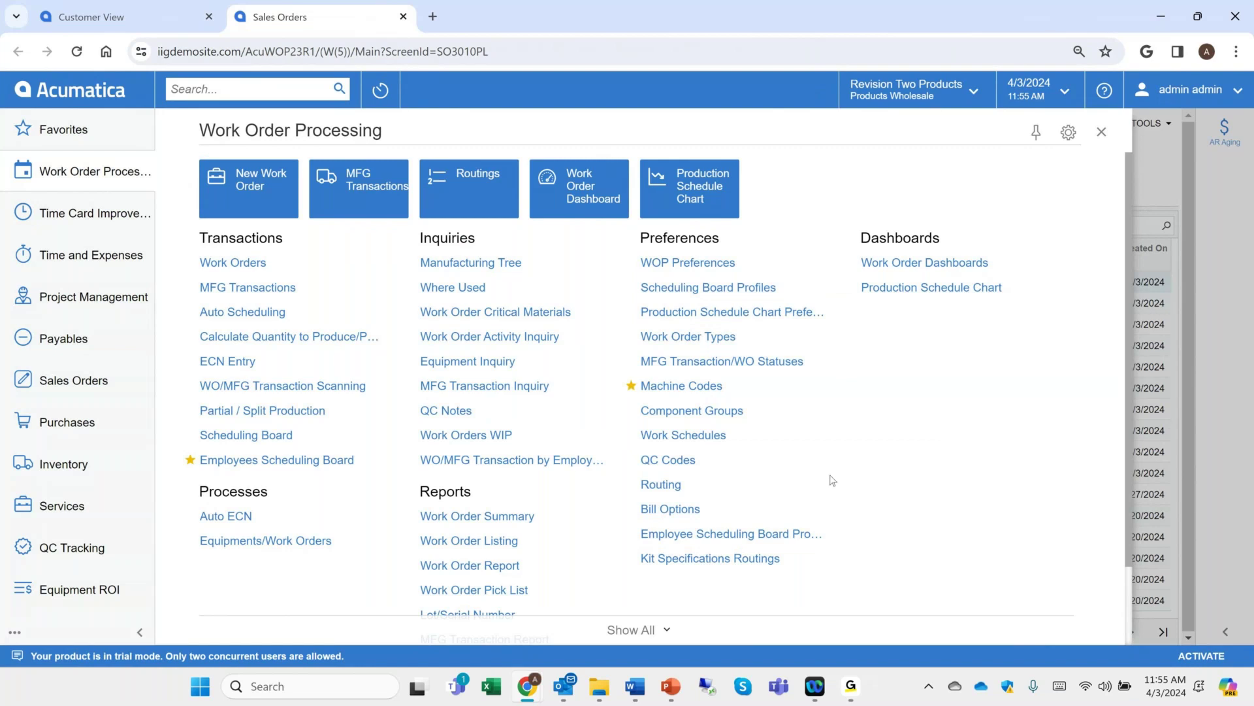
pyautogui.click(938, 286)
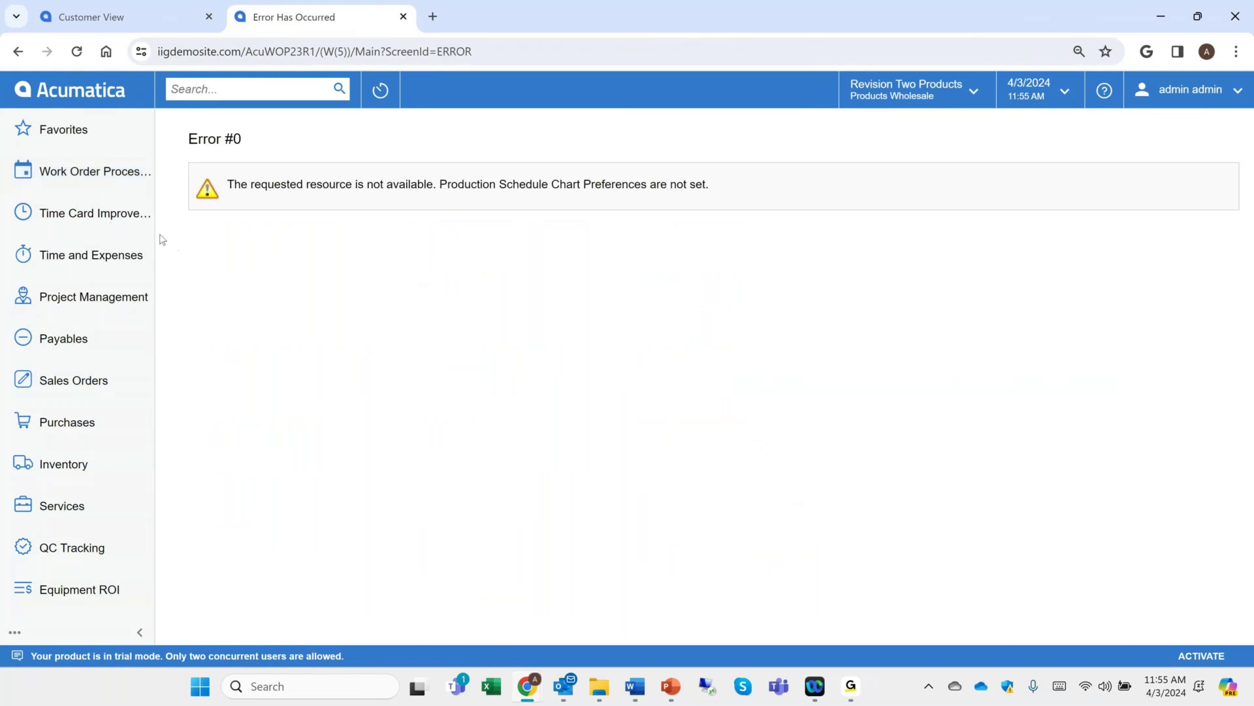
pyautogui.click(103, 180)
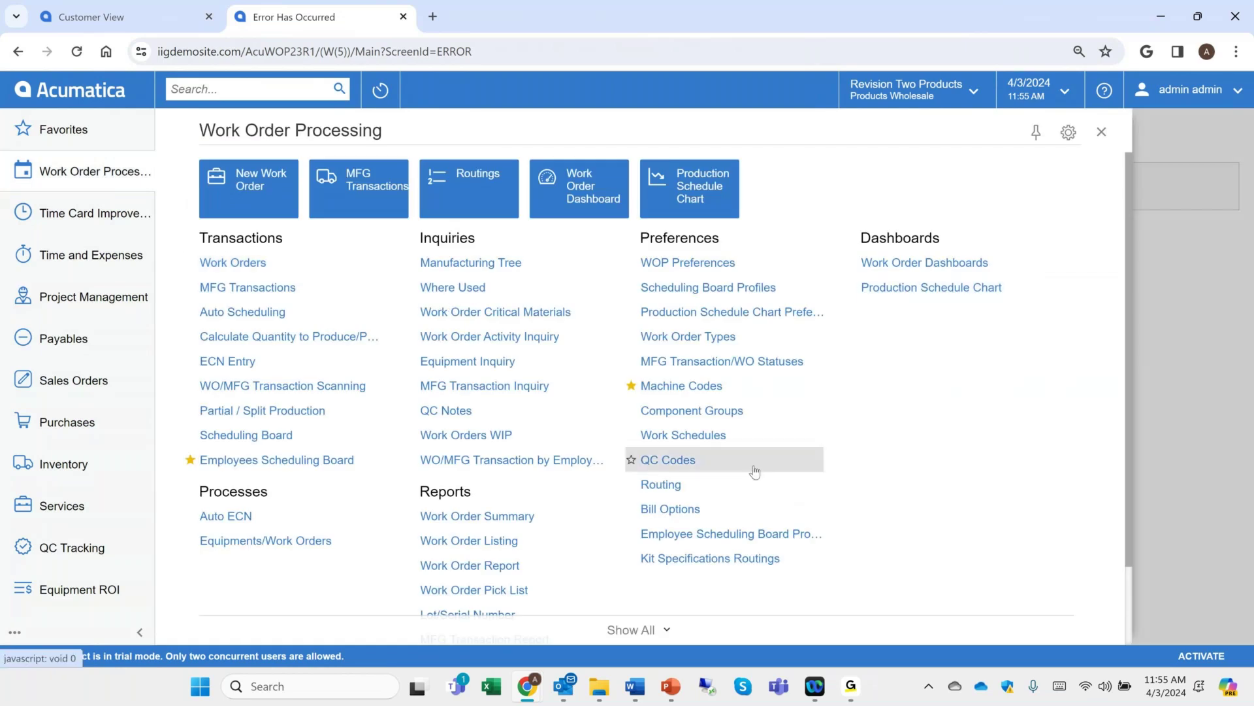